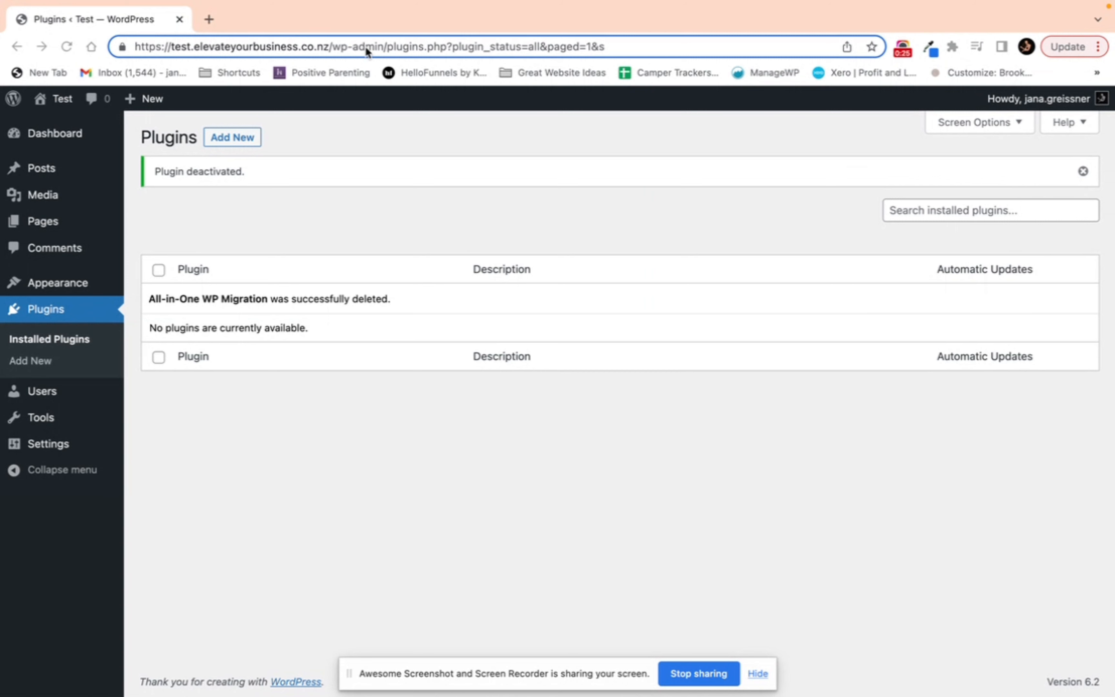
Step: Search the plugin directory for "all in one migration", then install and activate the All-in-One WP Migration plugin
left_click(65, 135)
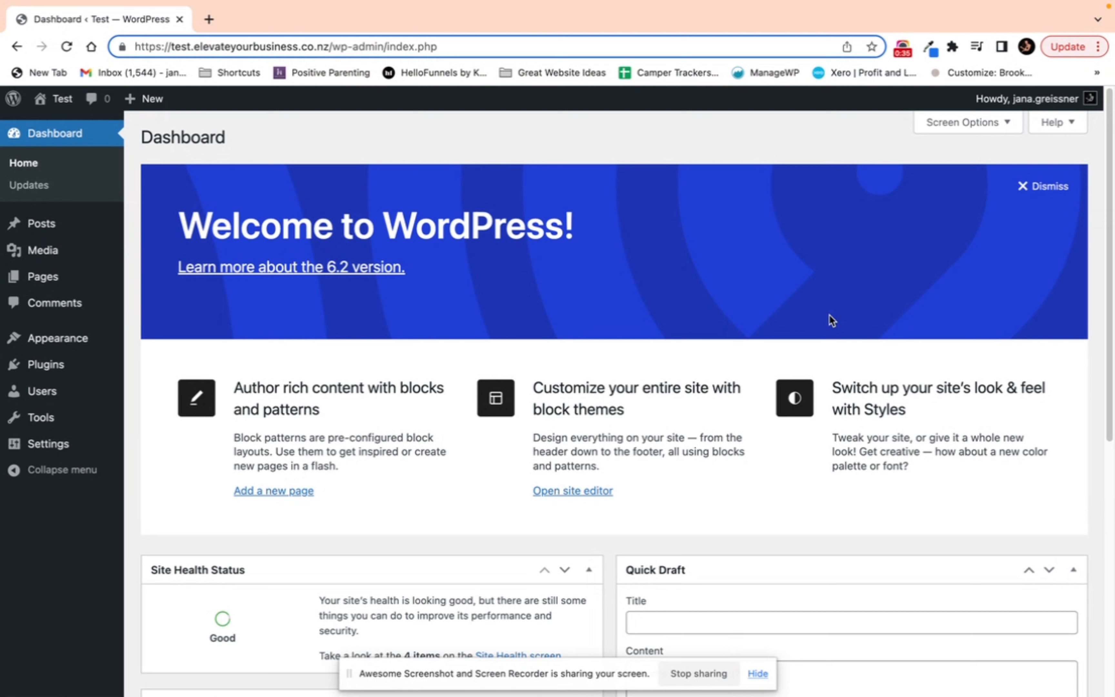
mouse_move(48, 372)
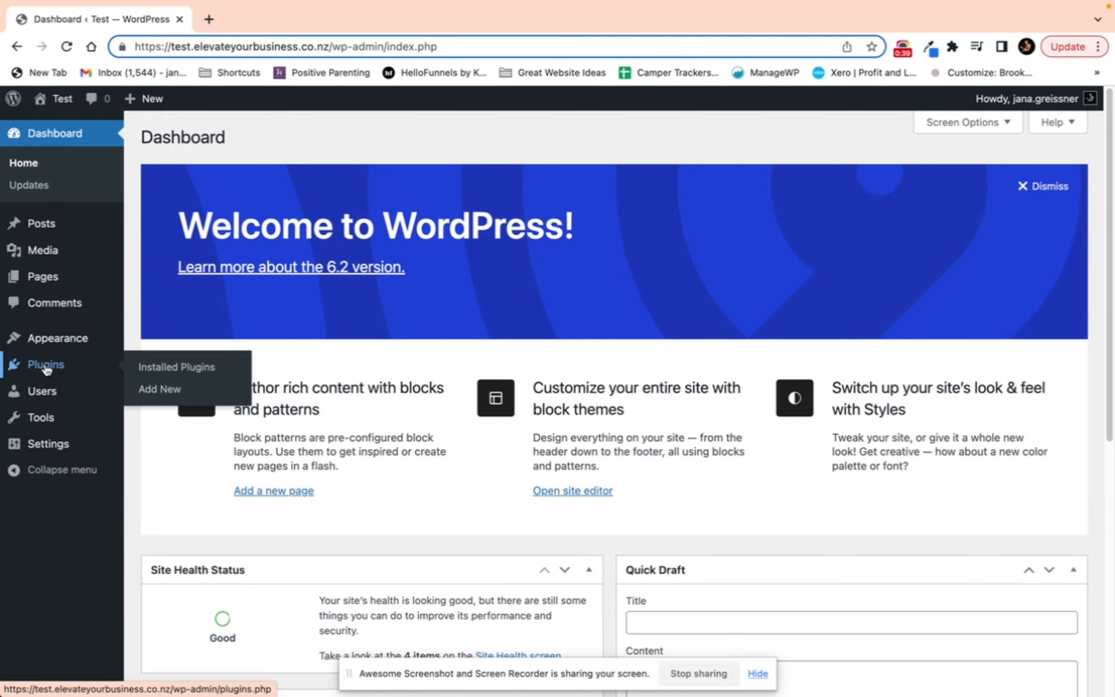
left_click(138, 394)
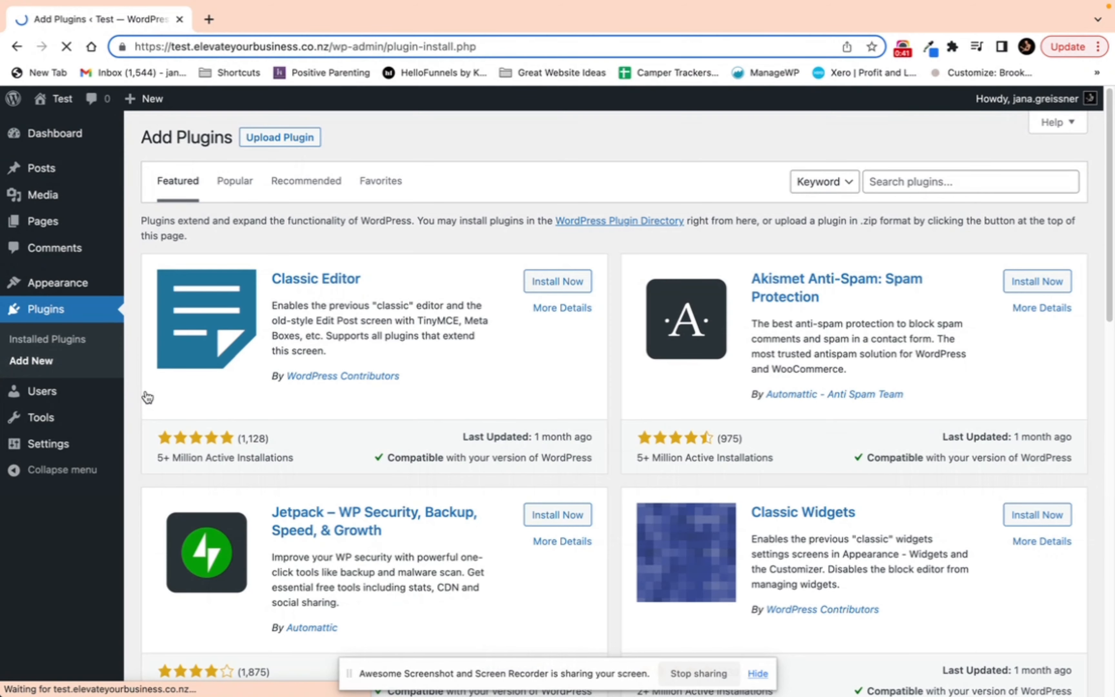
left_click(923, 186)
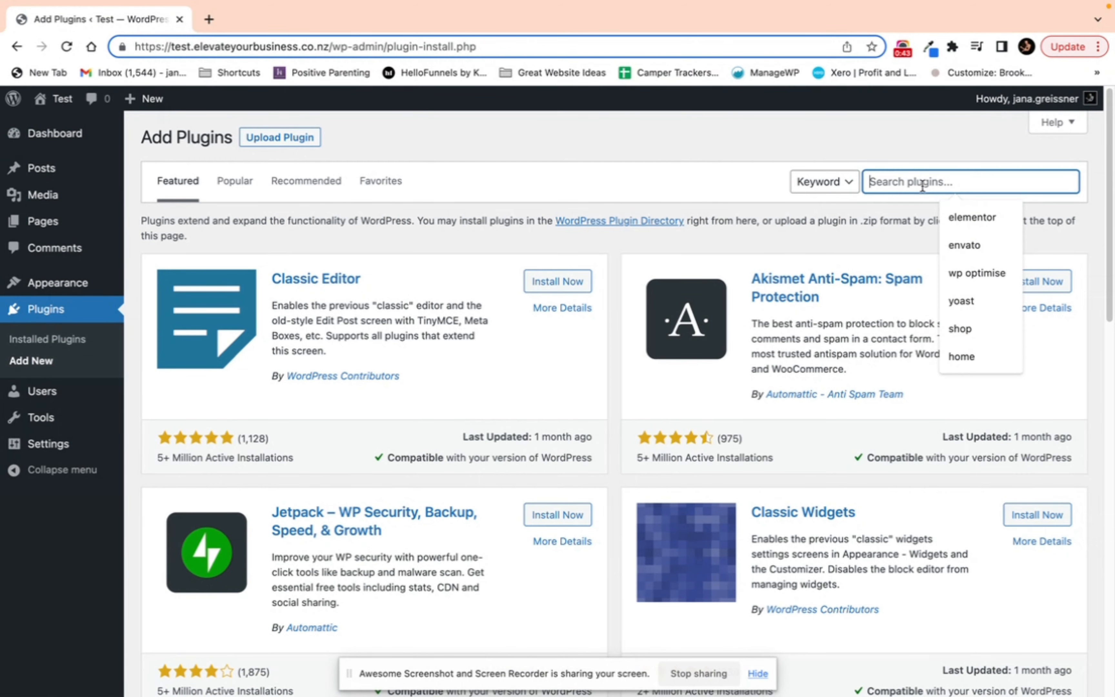
type("all in one ")
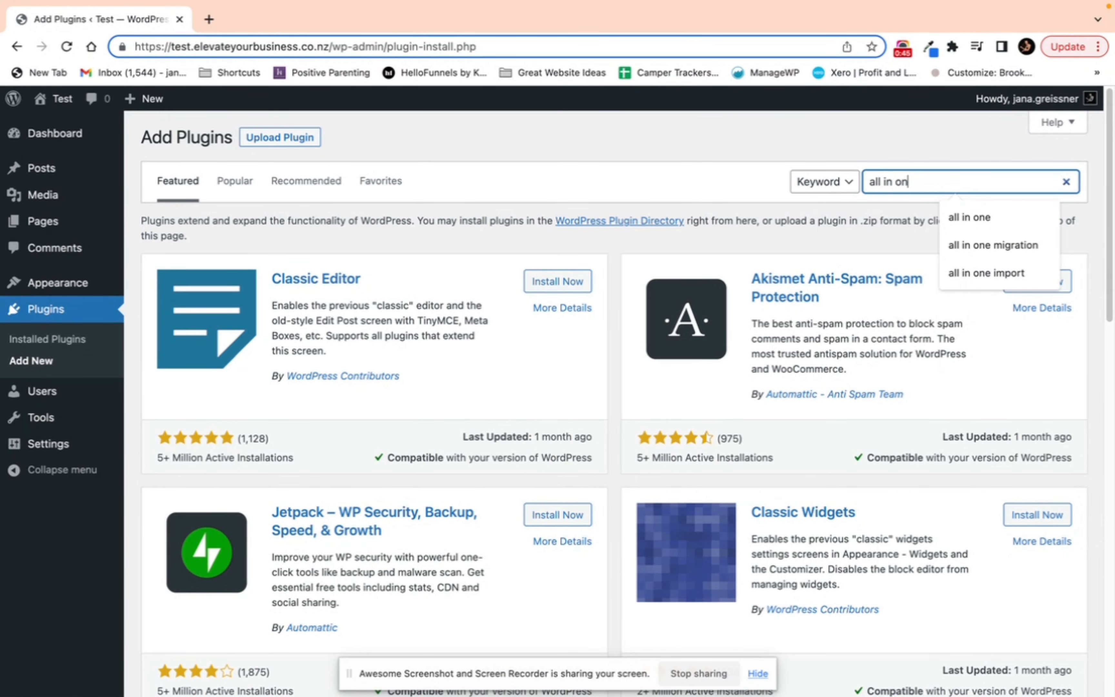
type("migration")
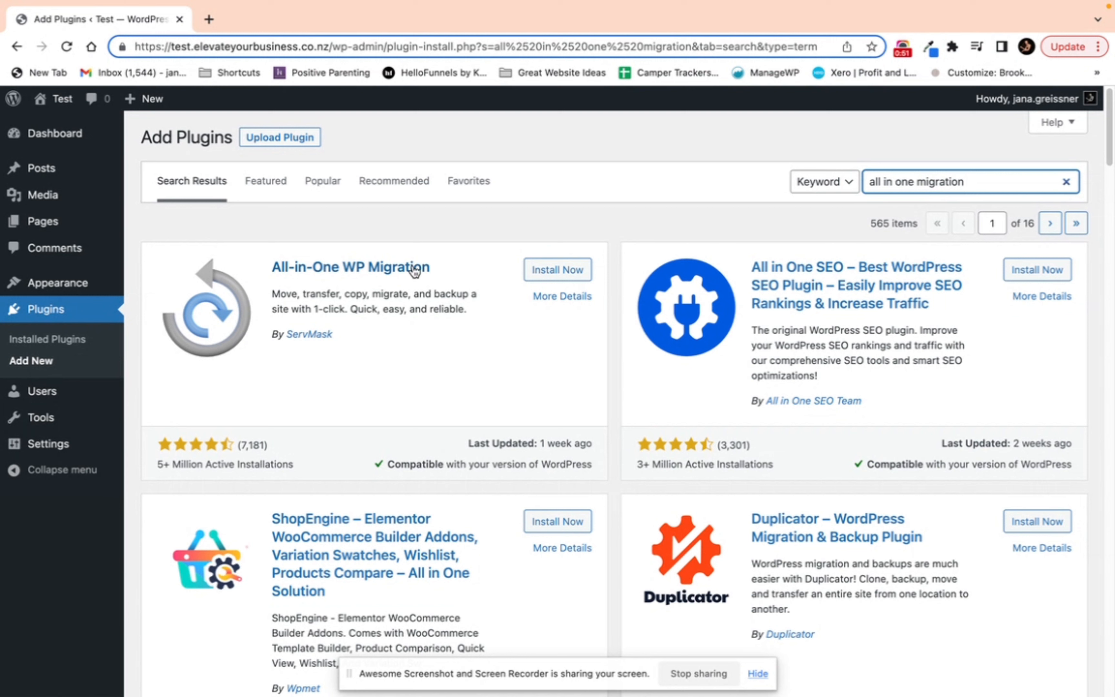
left_click(566, 272)
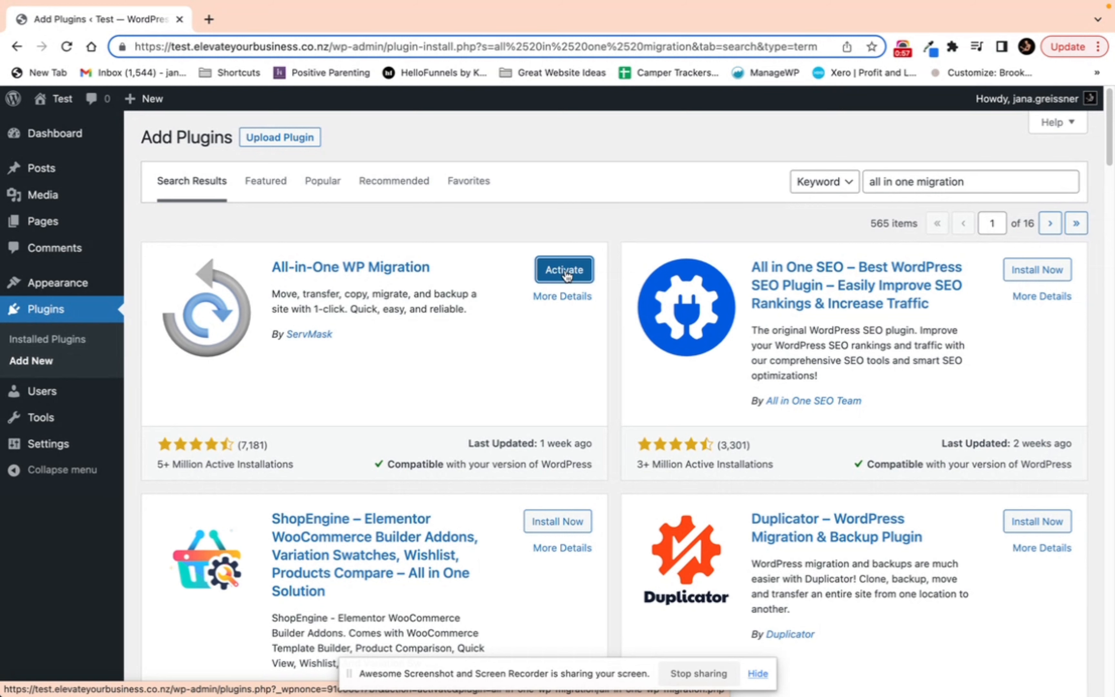
left_click(553, 268)
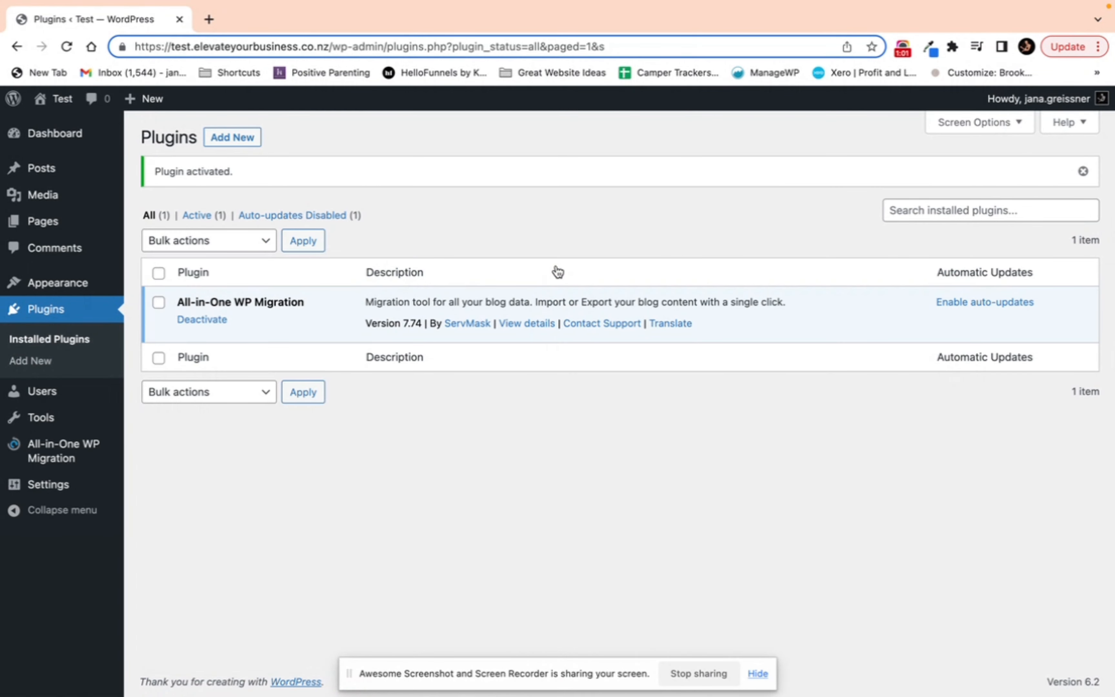
left_click(71, 455)
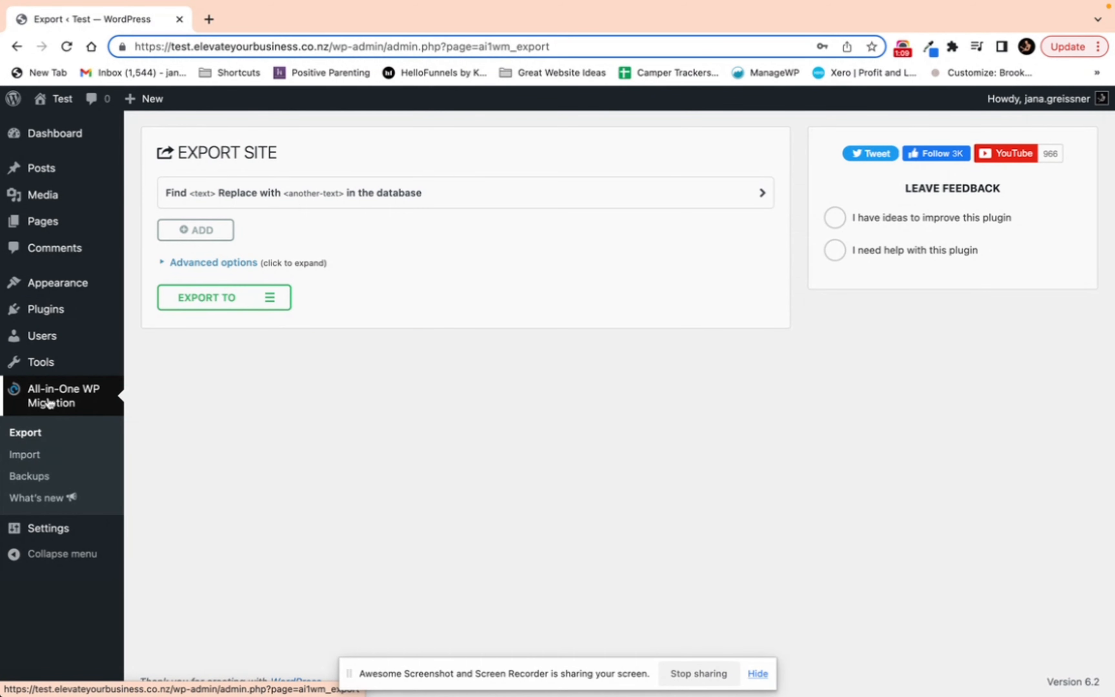
left_click(36, 455)
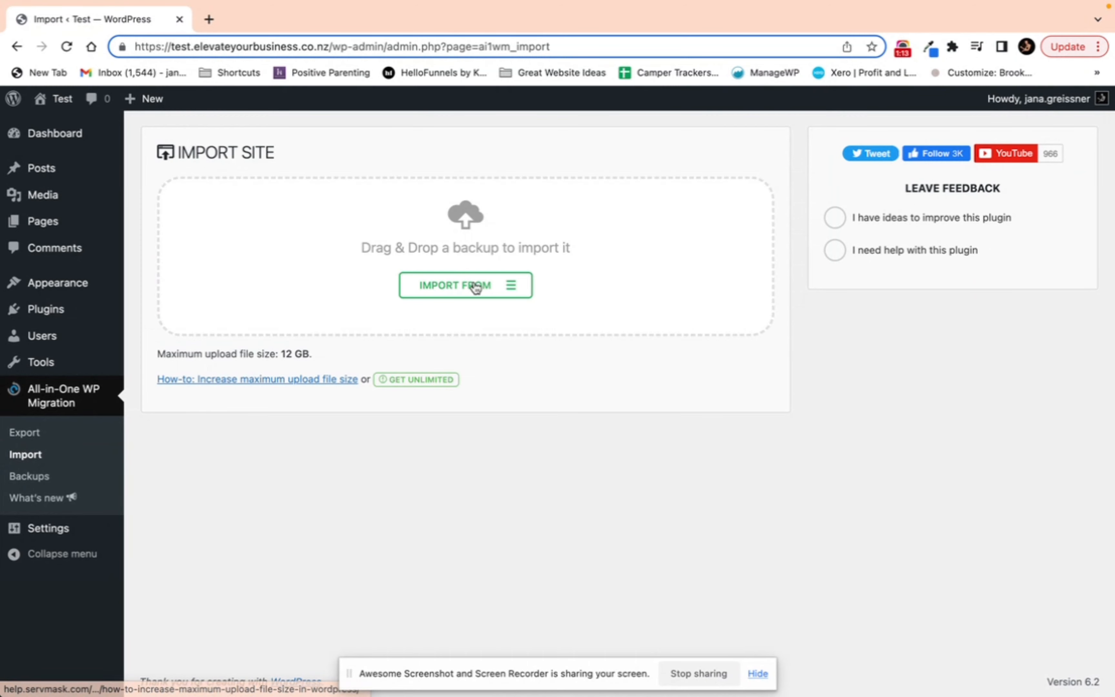
left_click(476, 289)
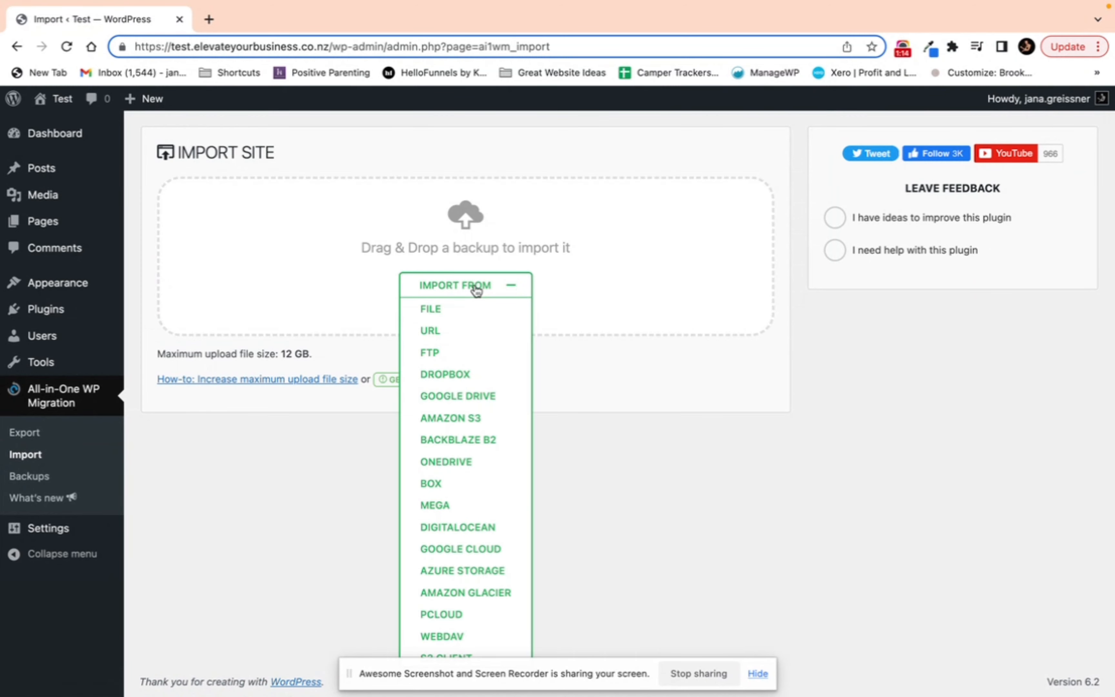
left_click(462, 312)
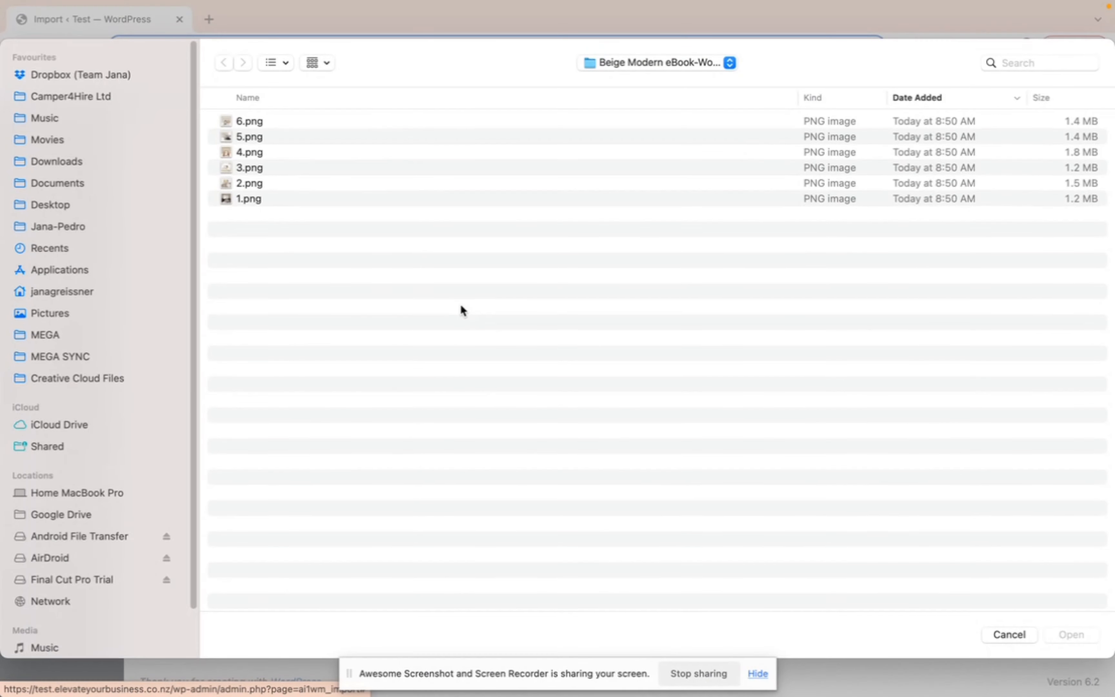
left_click(77, 75)
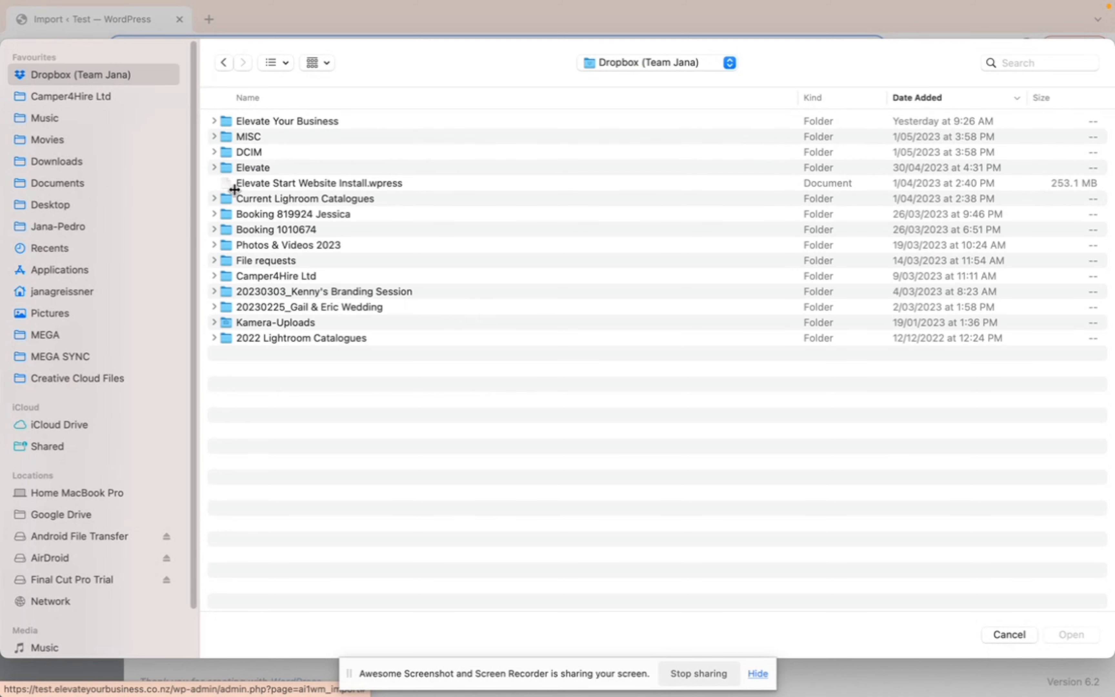
left_click(262, 164)
double_click(263, 165)
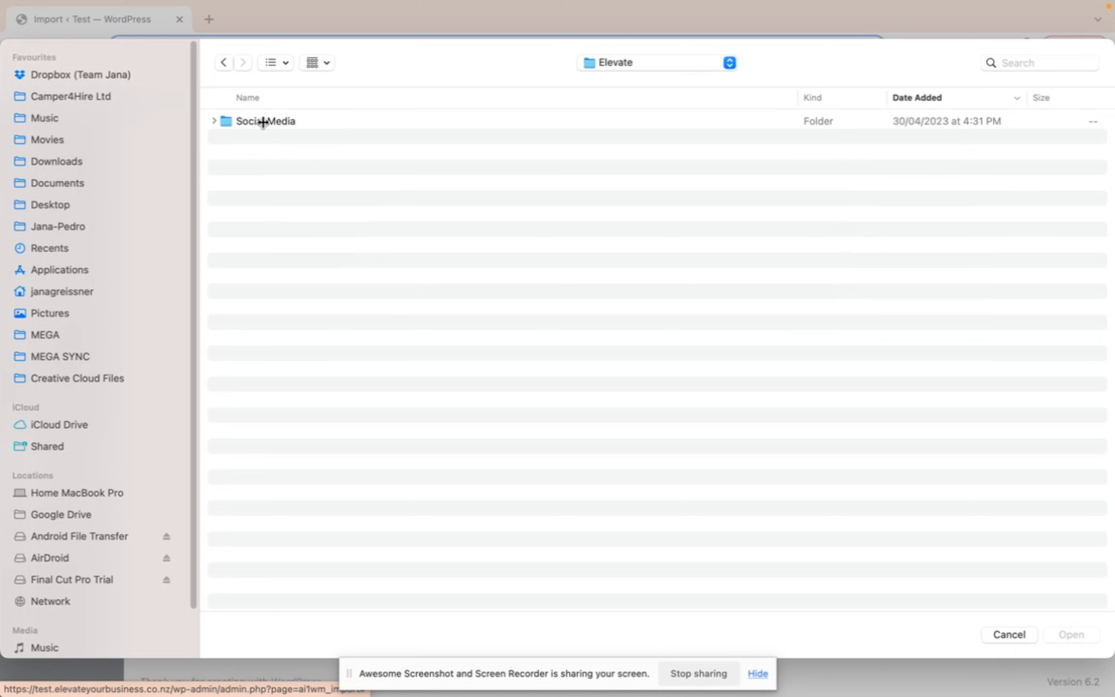
left_click(223, 63)
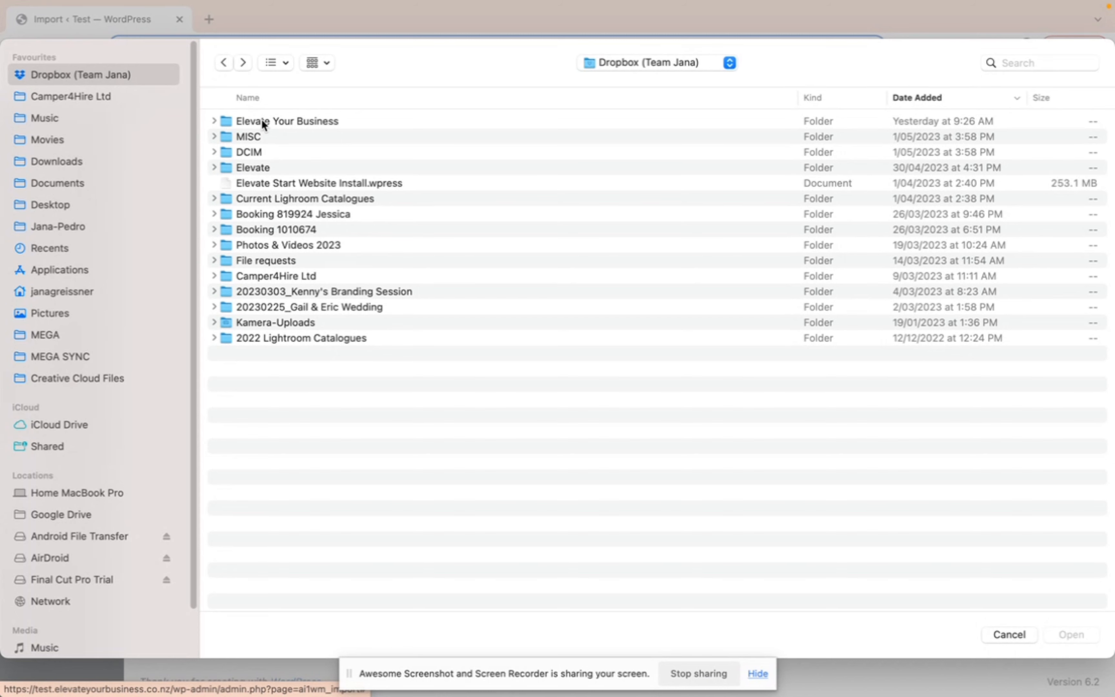
left_click(1007, 633)
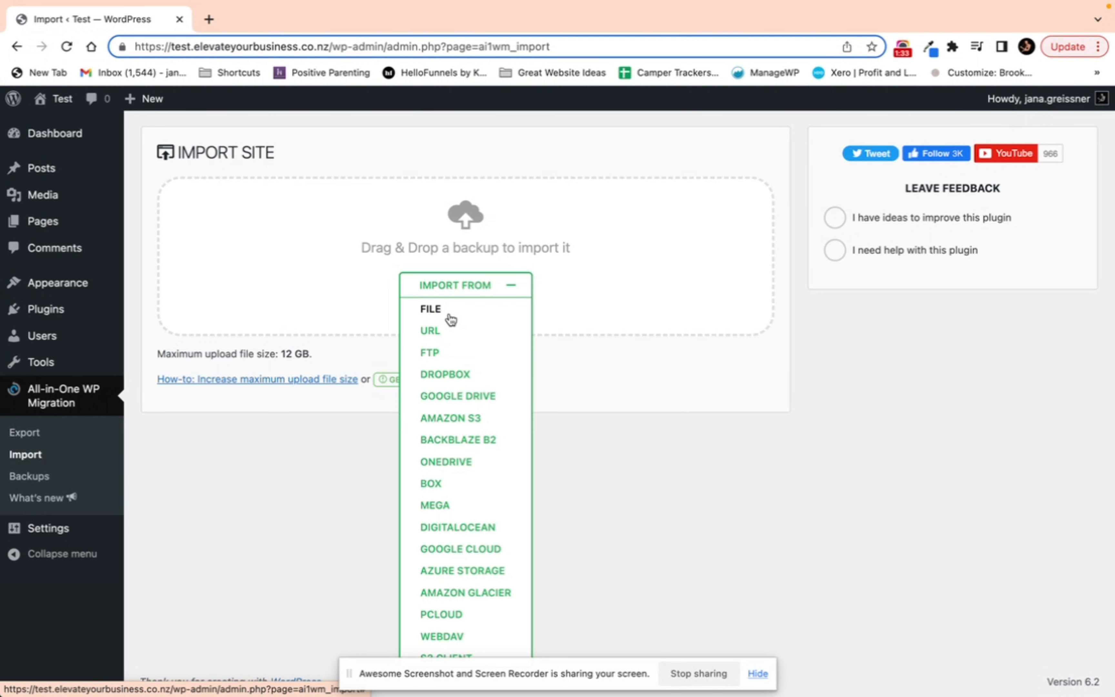
left_click(904, 51)
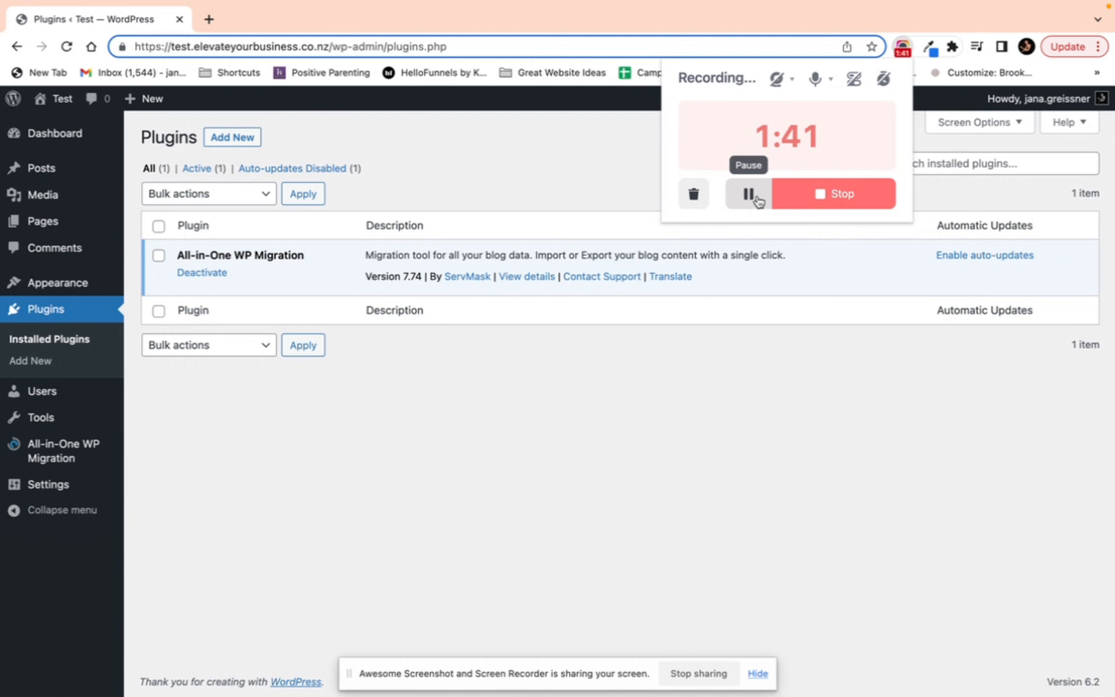
left_click(49, 457)
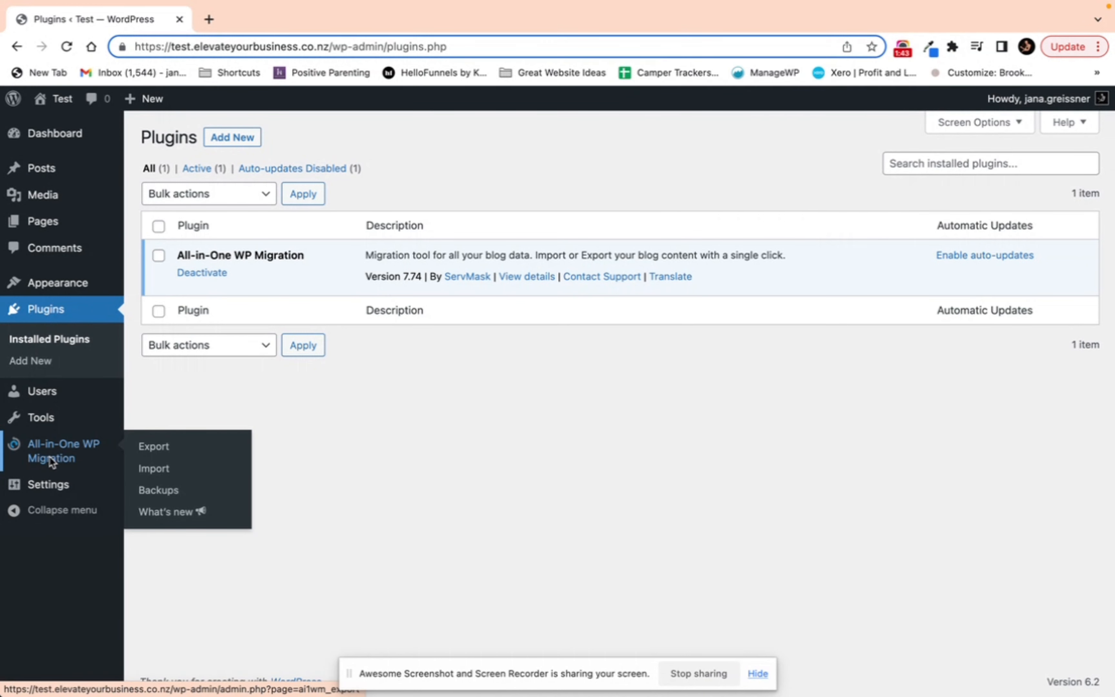
left_click(61, 453)
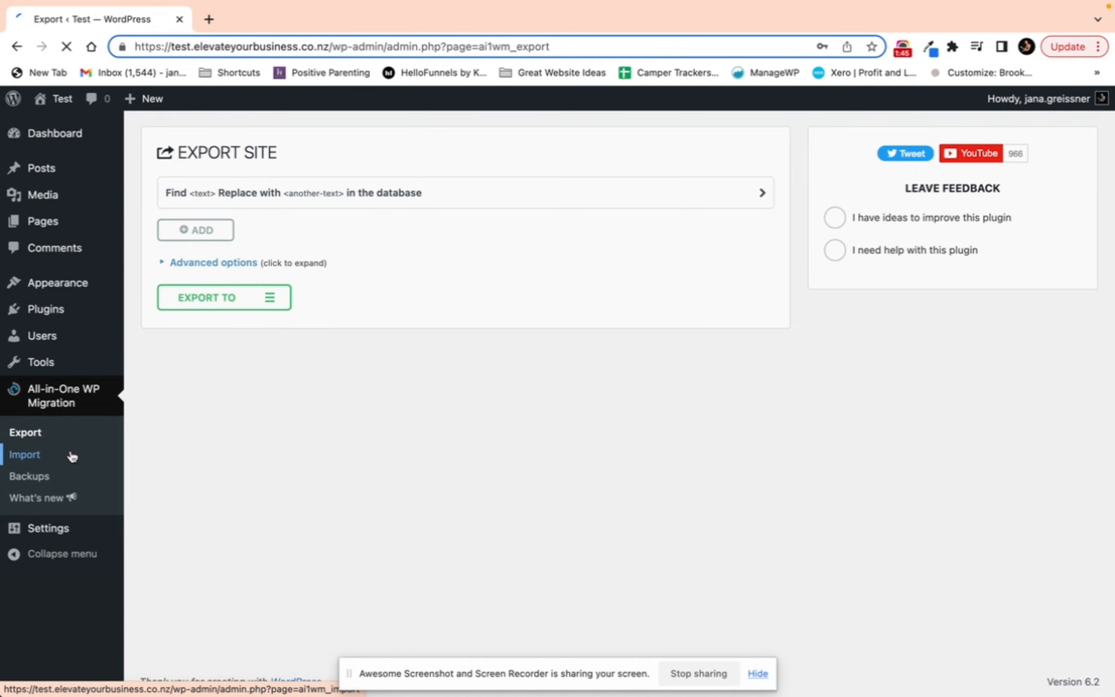
left_click(21, 455)
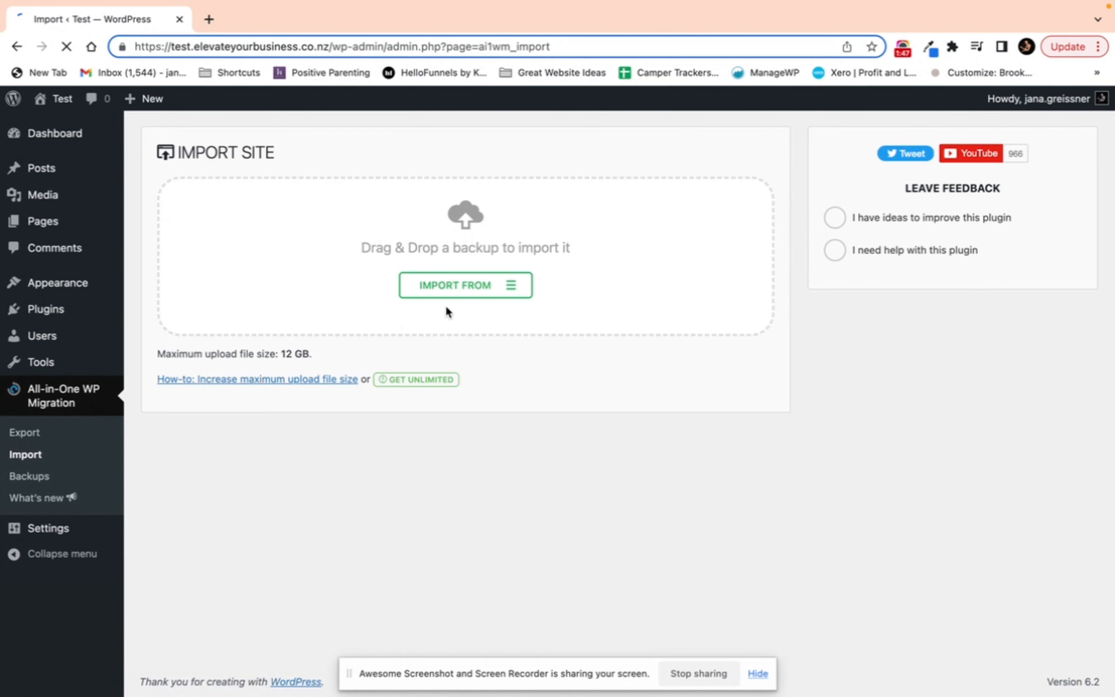
left_click(493, 290)
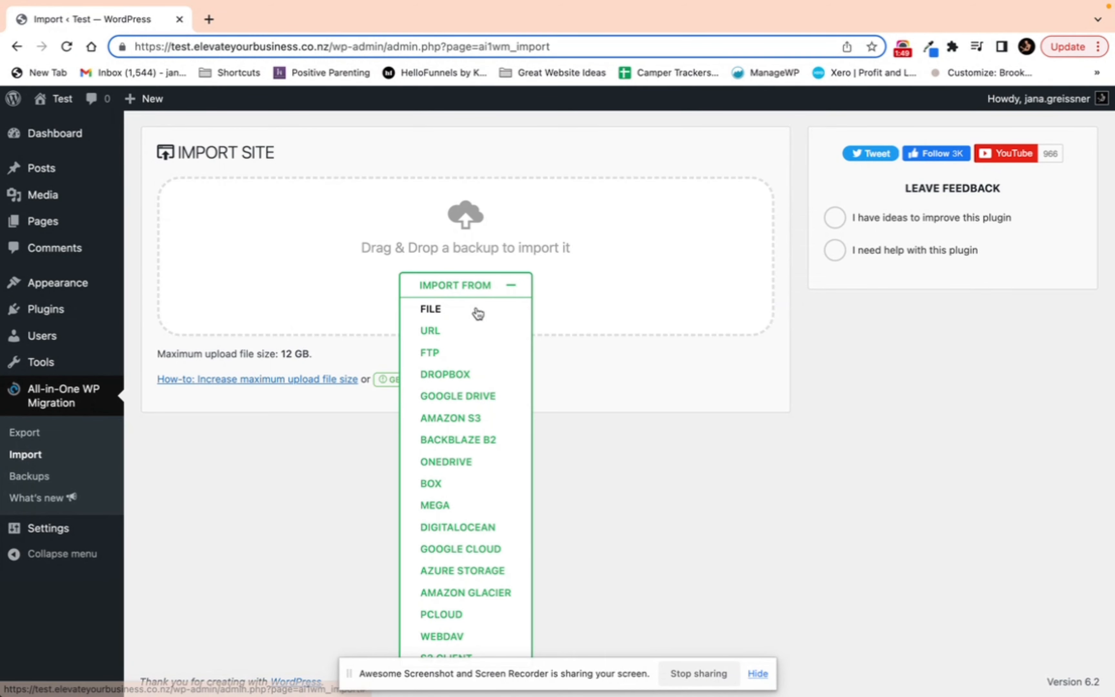
left_click(476, 307)
left_click(119, 73)
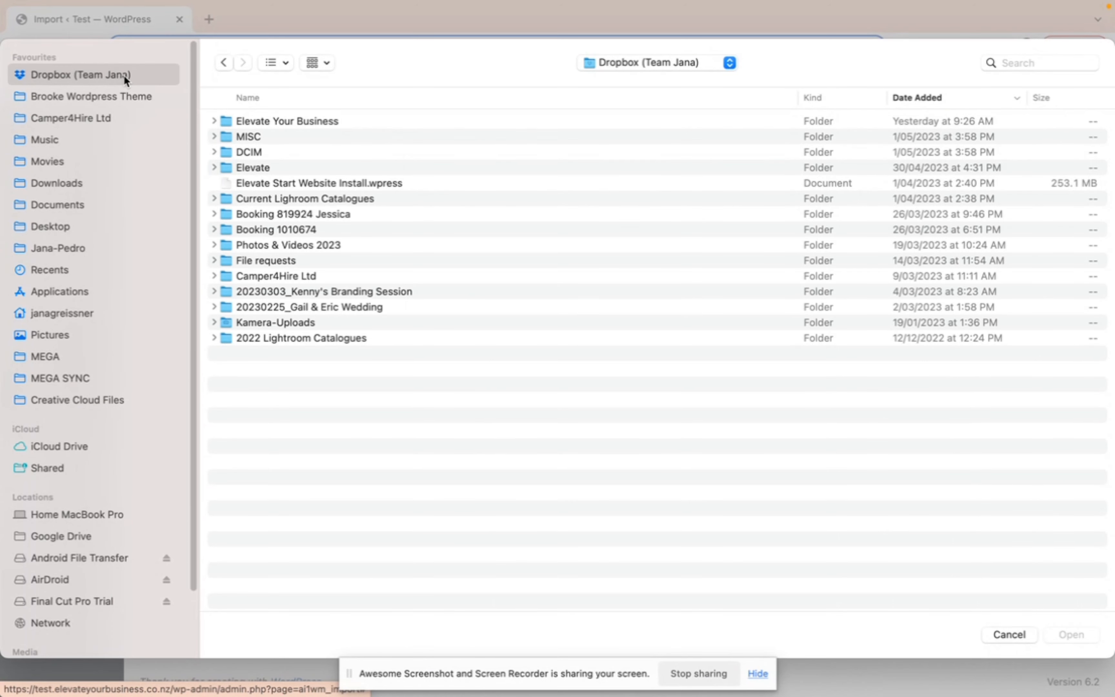
left_click(99, 94)
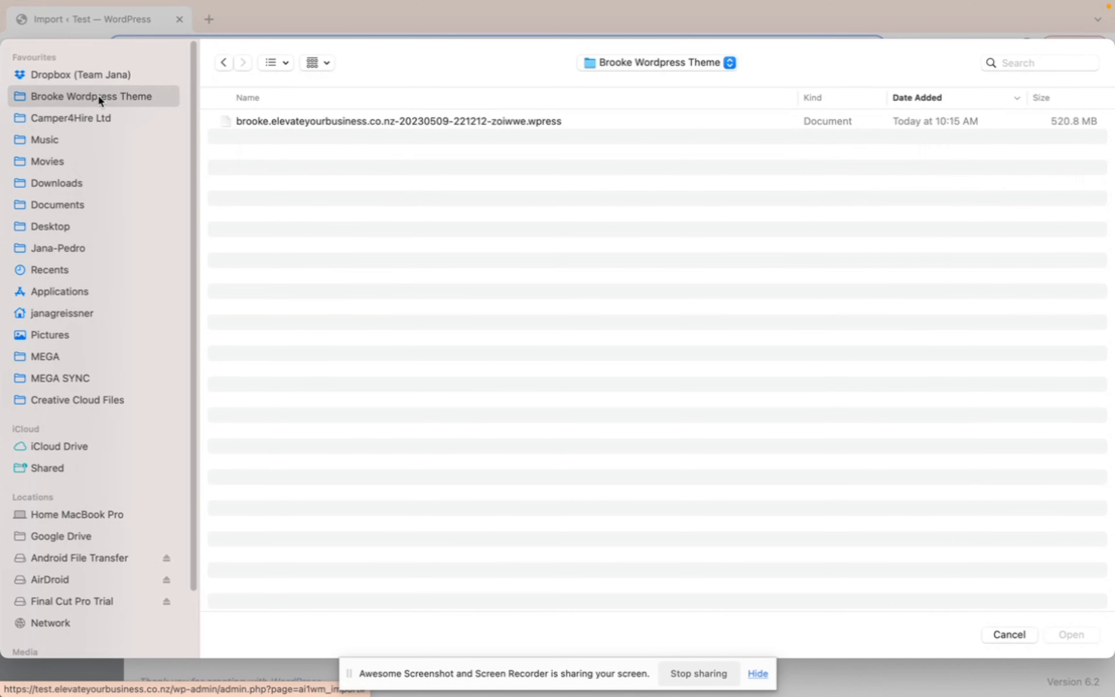
double_click(253, 122)
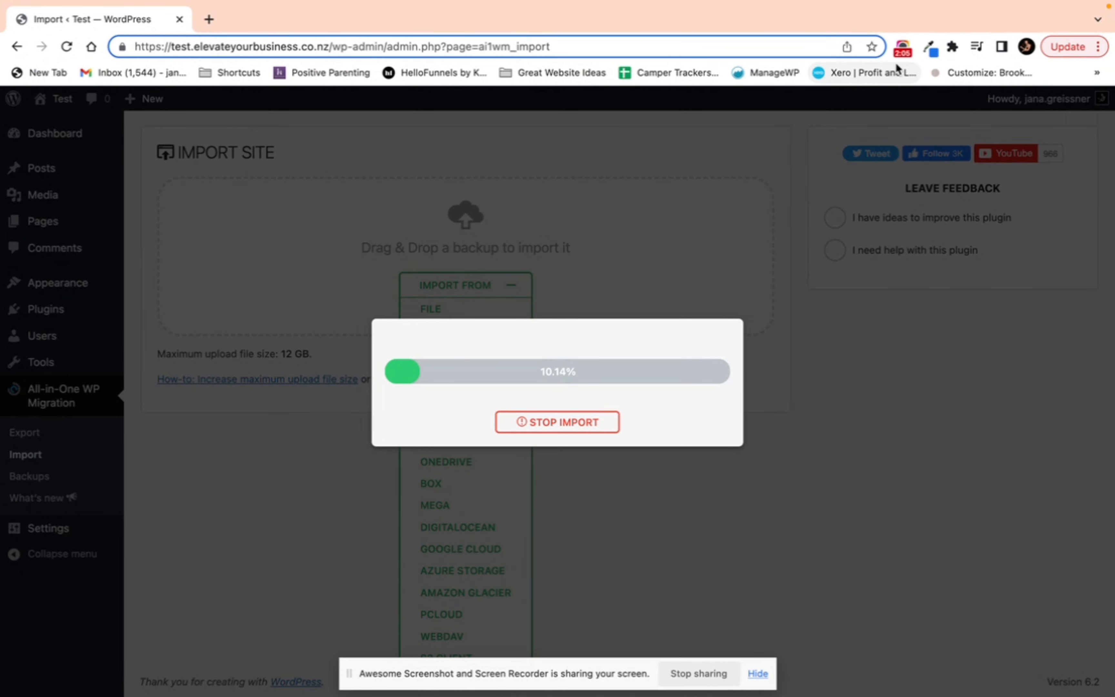
Step: Proceed with the import that overwrites the site, then finish the import
left_click(902, 46)
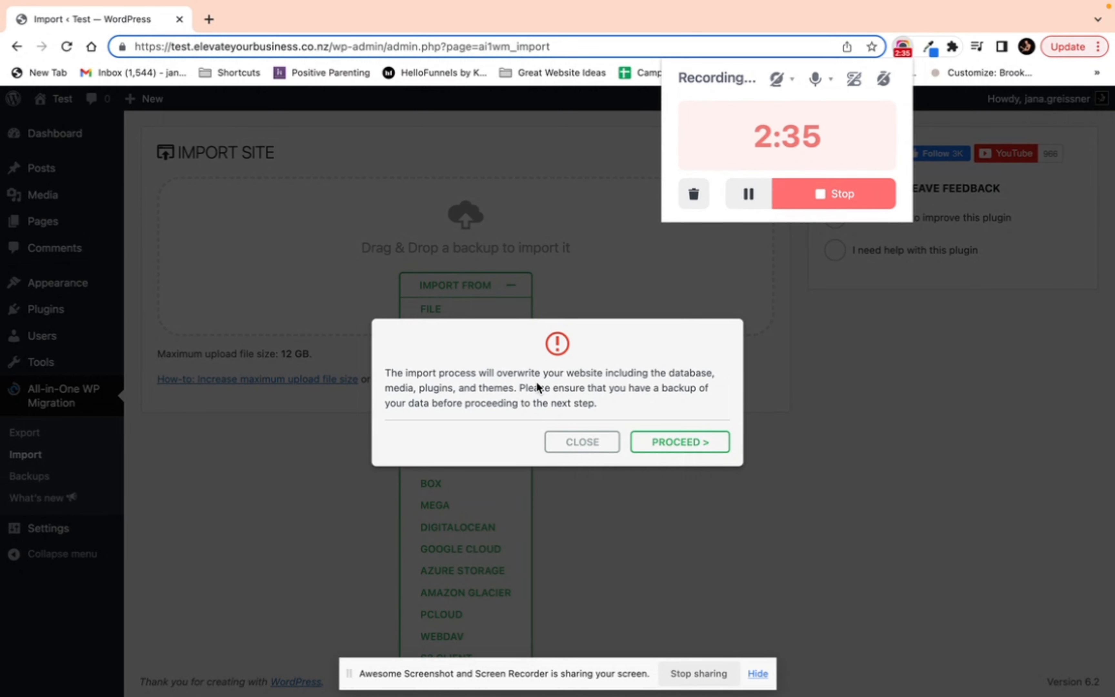
left_click(668, 441)
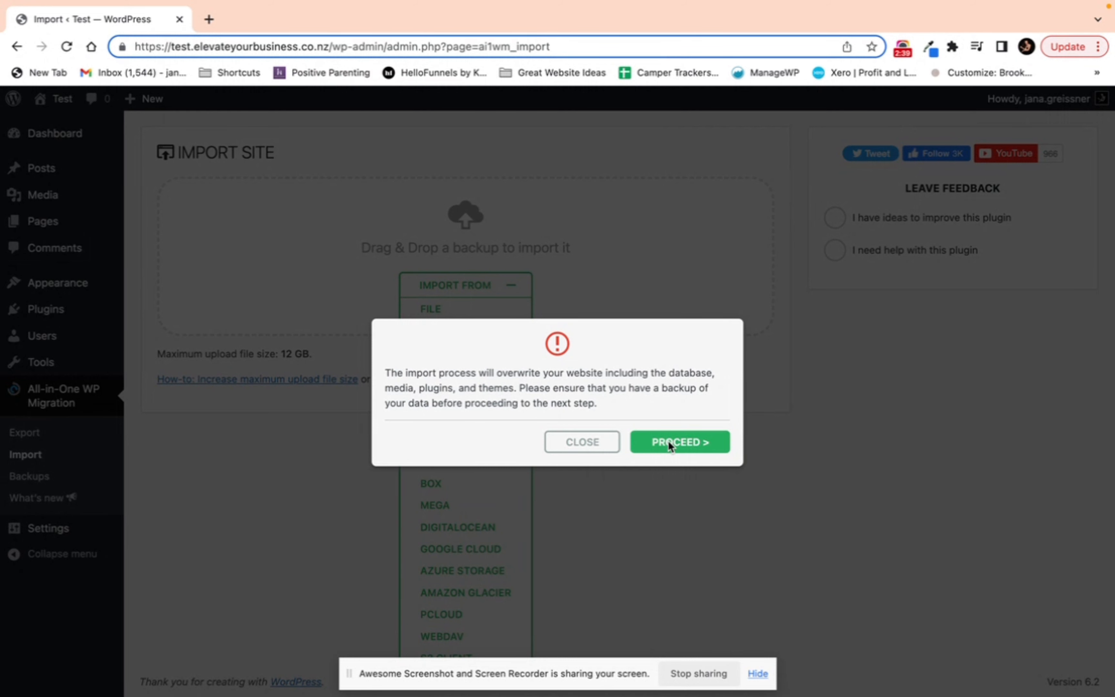
left_click(669, 441)
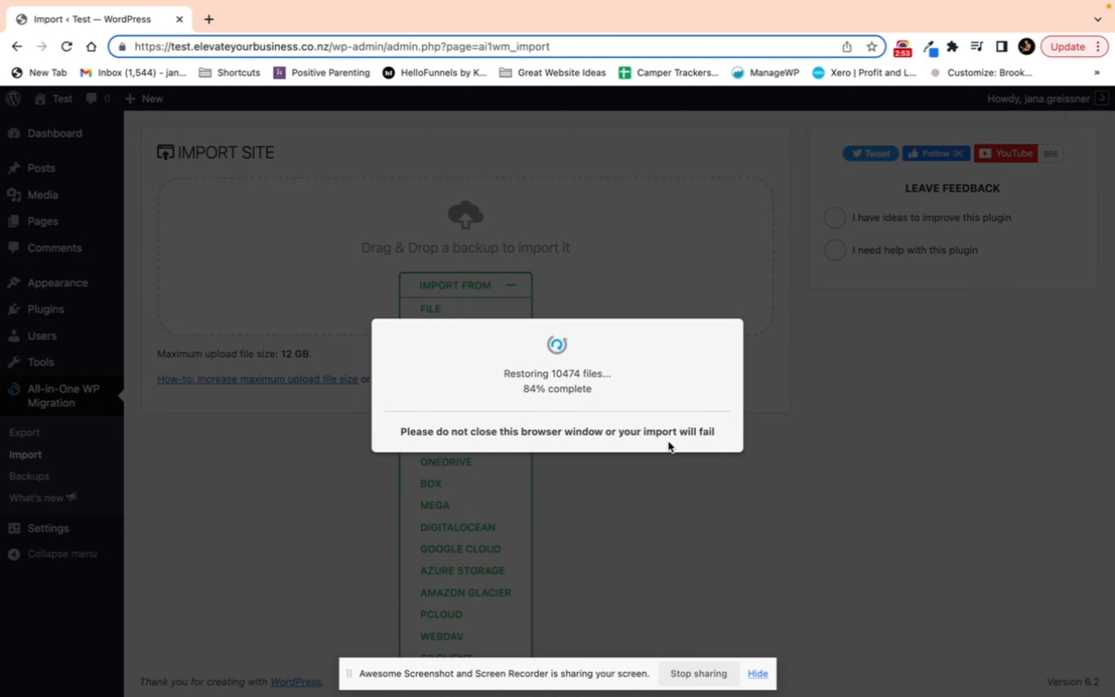
left_click(903, 49)
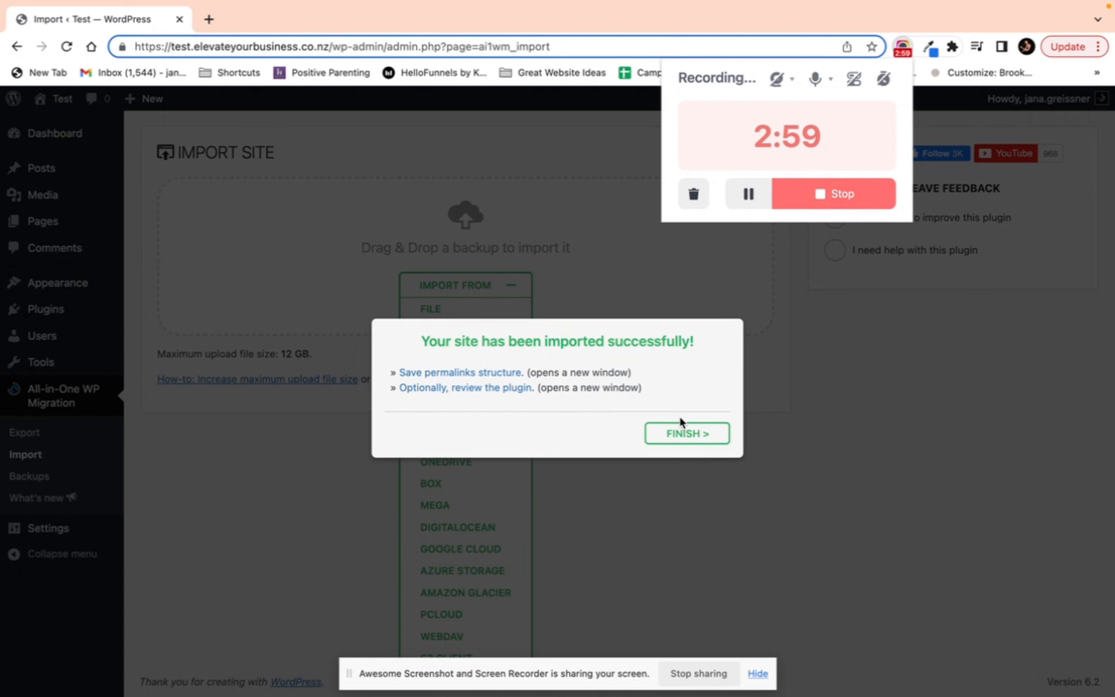
left_click(686, 433)
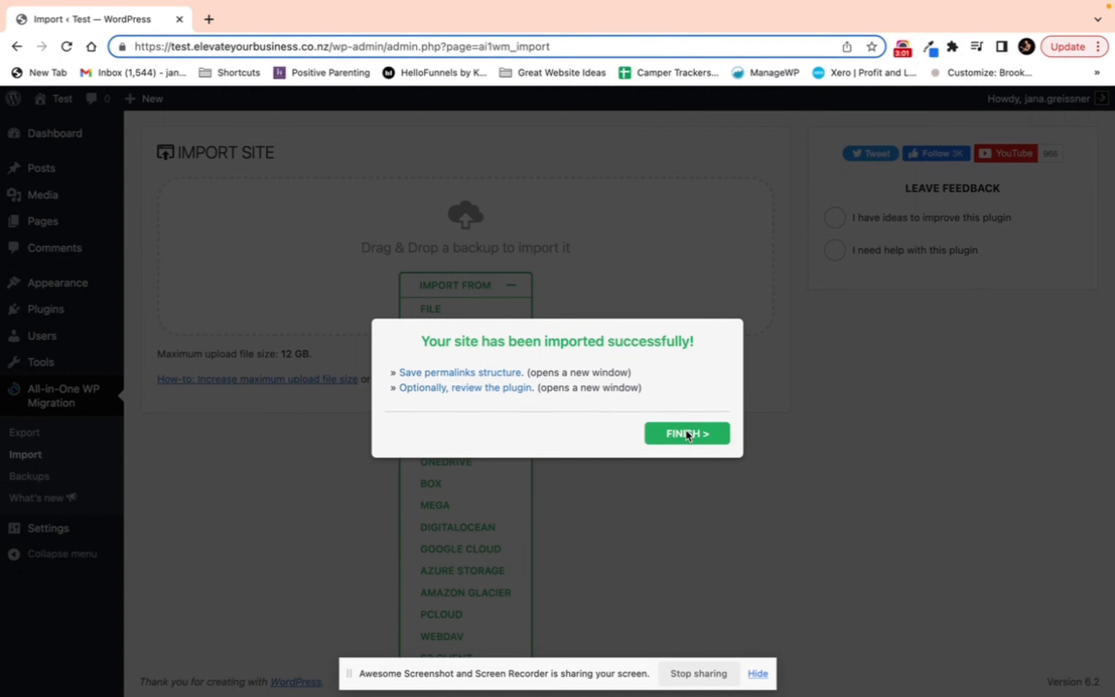
left_click(686, 433)
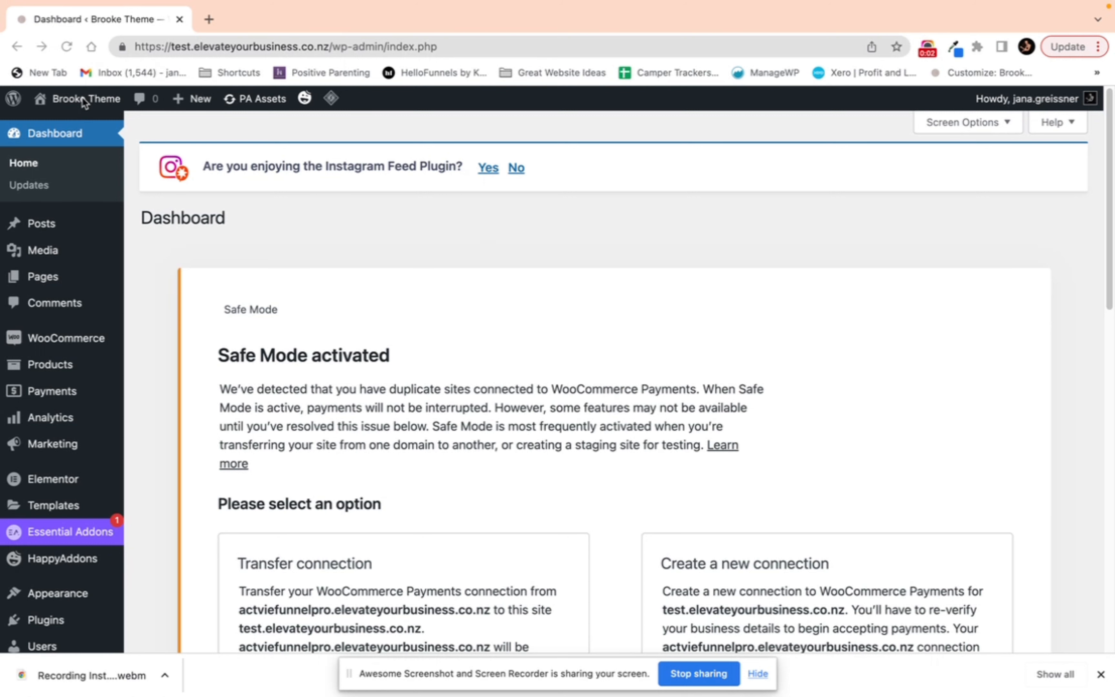
Step: Open the site's front end in a new tab and browse the Service Two and Contact pages
right_click(63, 103)
left_click(84, 116)
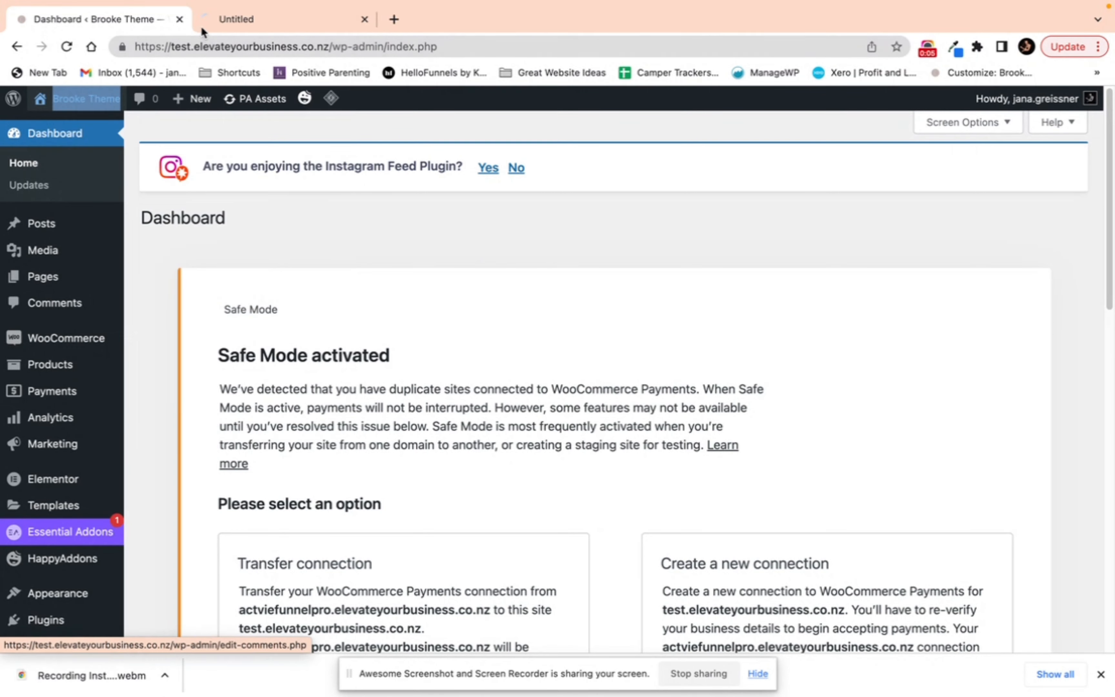
left_click(230, 20)
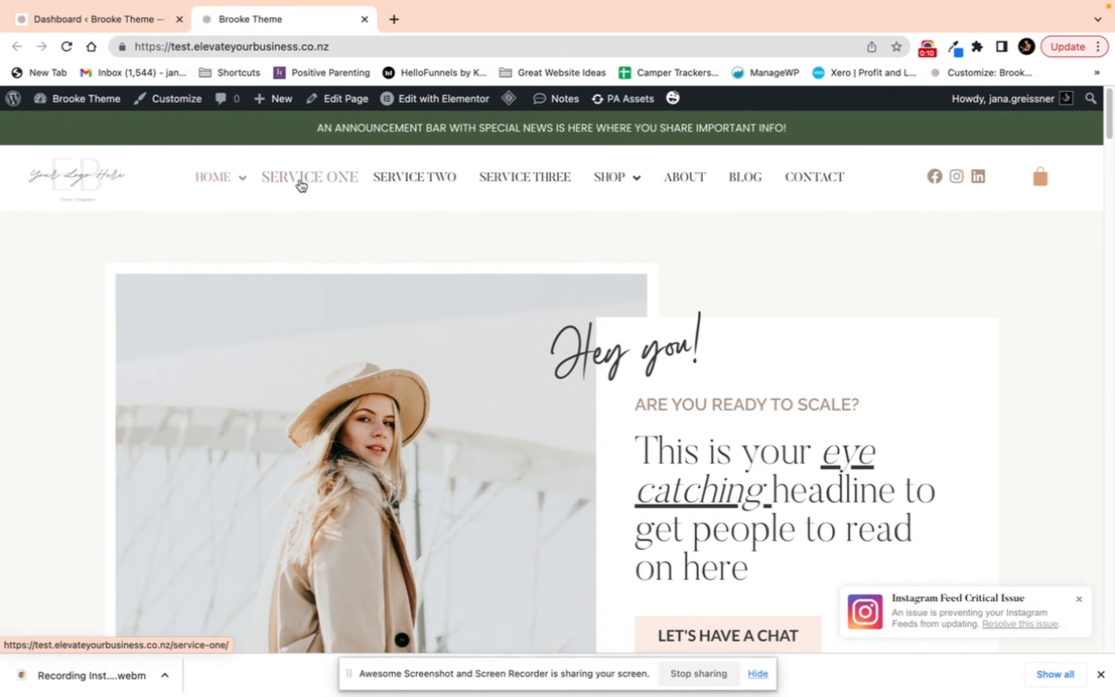
left_click(409, 182)
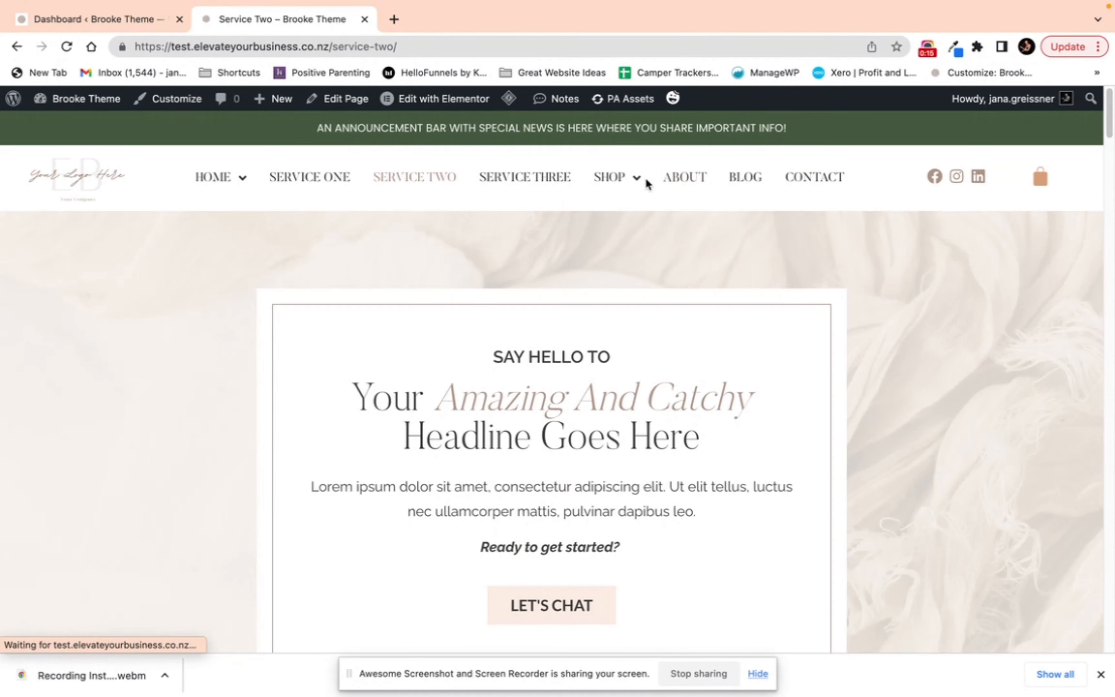
mouse_move(614, 177)
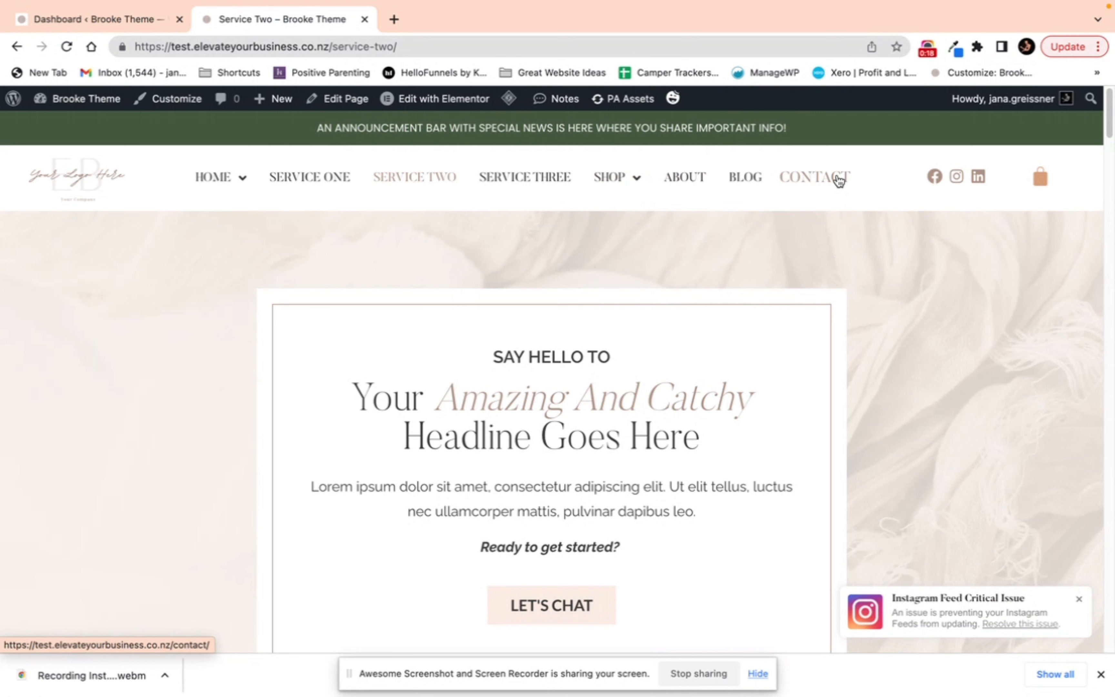
left_click(802, 185)
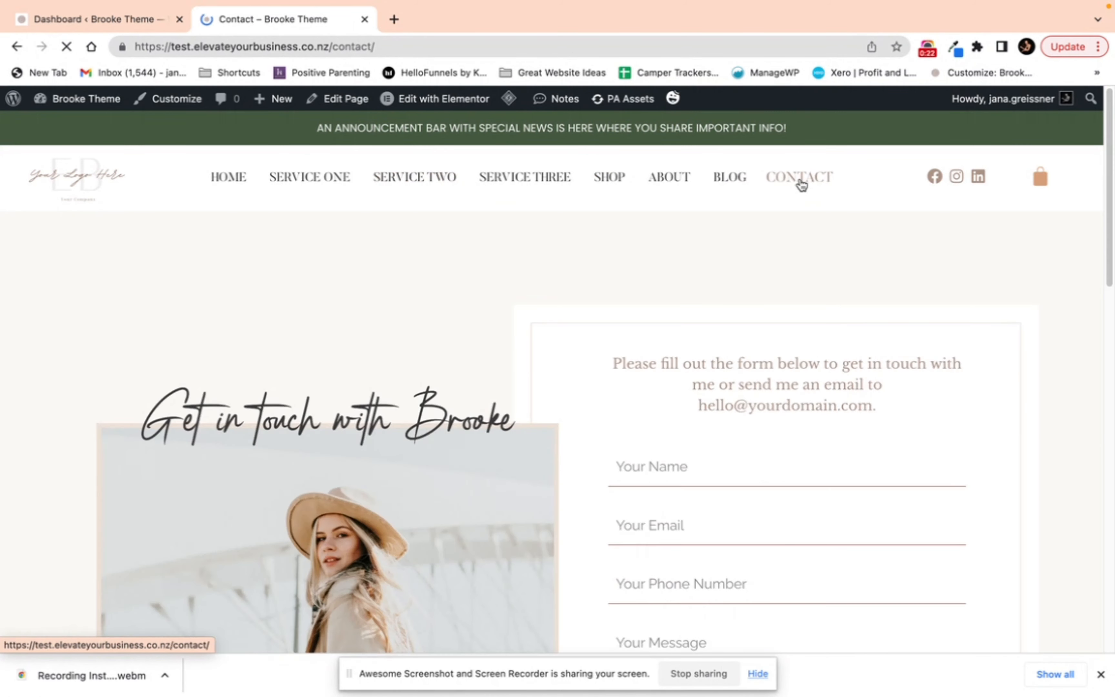
Step: Scroll down the Contact page to check the Instagram feed section
scroll(757, 252, "down", 10)
scroll(756, 252, "down", 5)
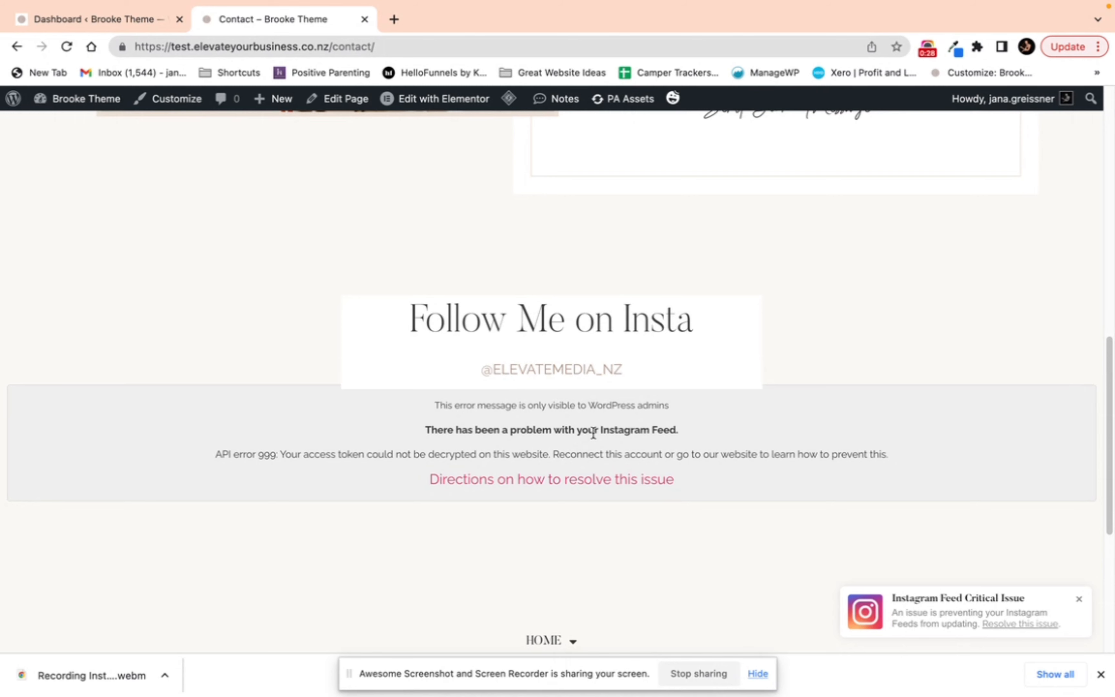
Step: Switch to the dashboard tab and read the WooCommerce Payments Safe Mode notice
left_click(83, 101)
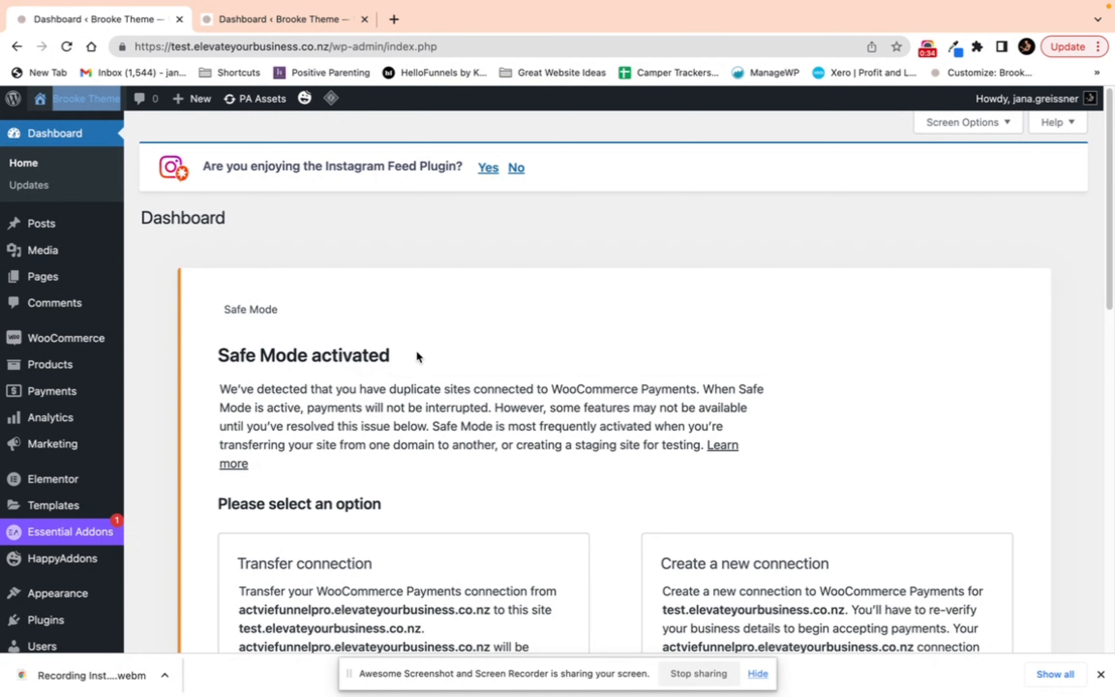
scroll(539, 406, "down", 5)
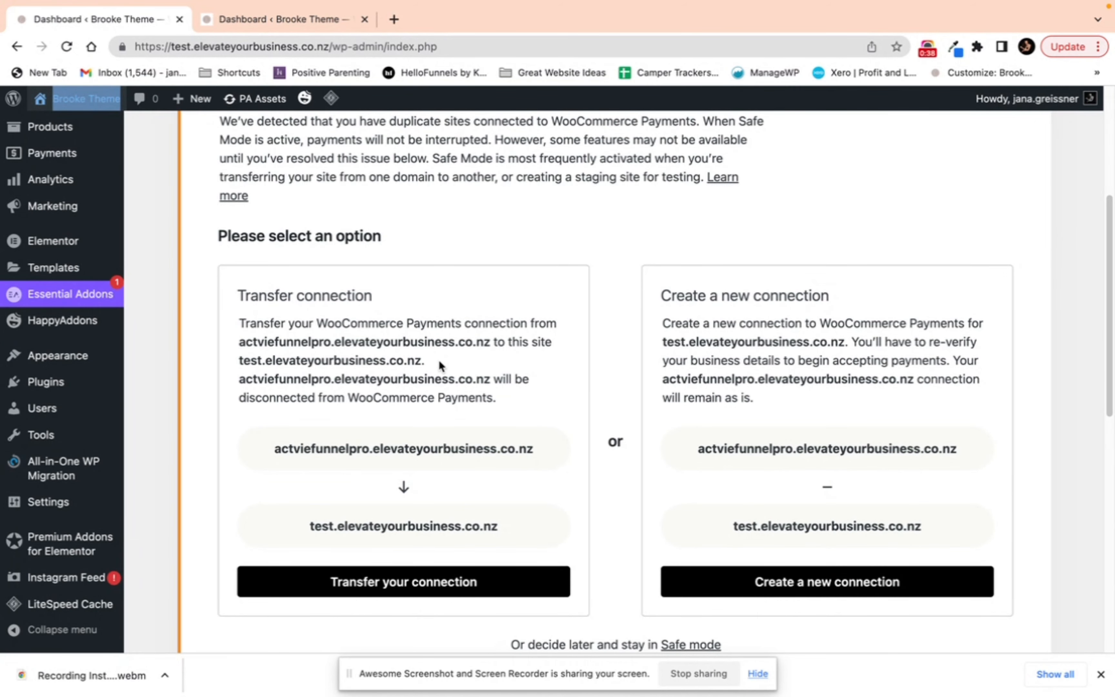
scroll(440, 365, "up", 2)
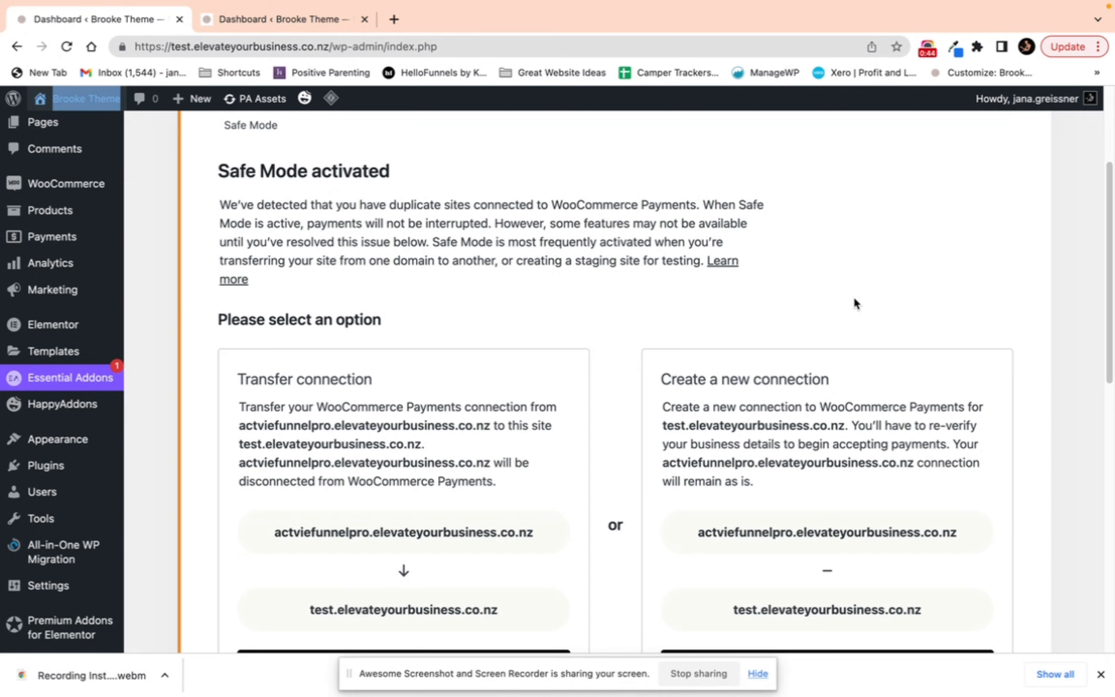
scroll(842, 366, "down", 3)
Step: Try to create a new WooCommerce Payments connection for the test site, then leave the Jetpack sign-up page
left_click(835, 551)
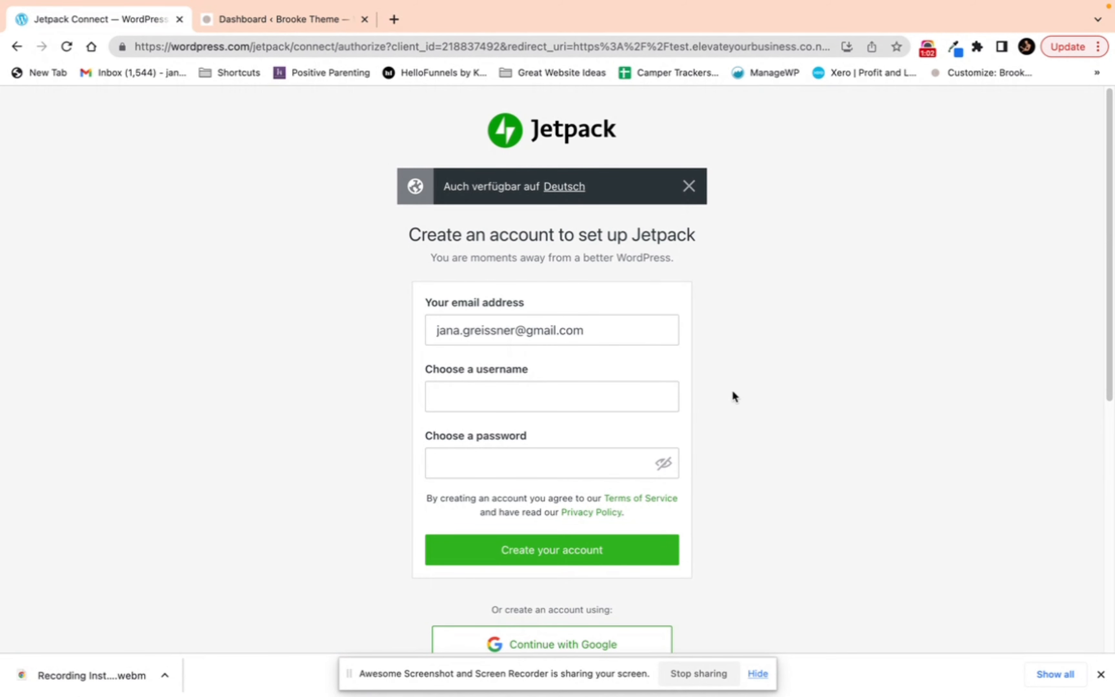
left_click(689, 187)
scroll(717, 259, "down", 5)
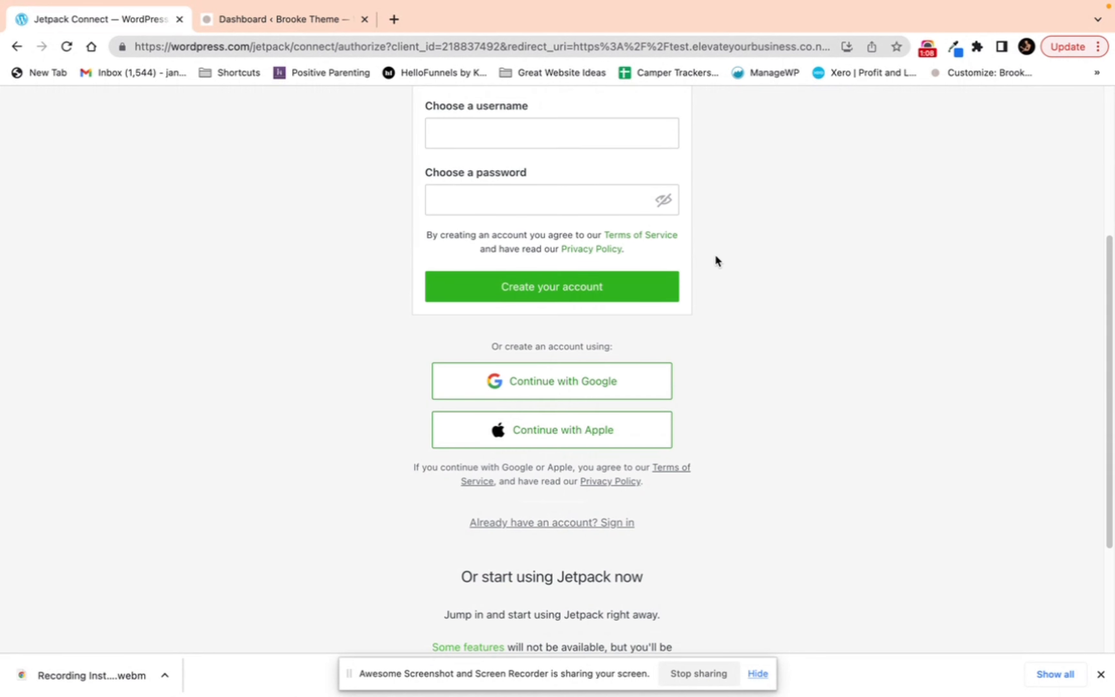
scroll(710, 355, "down", 4)
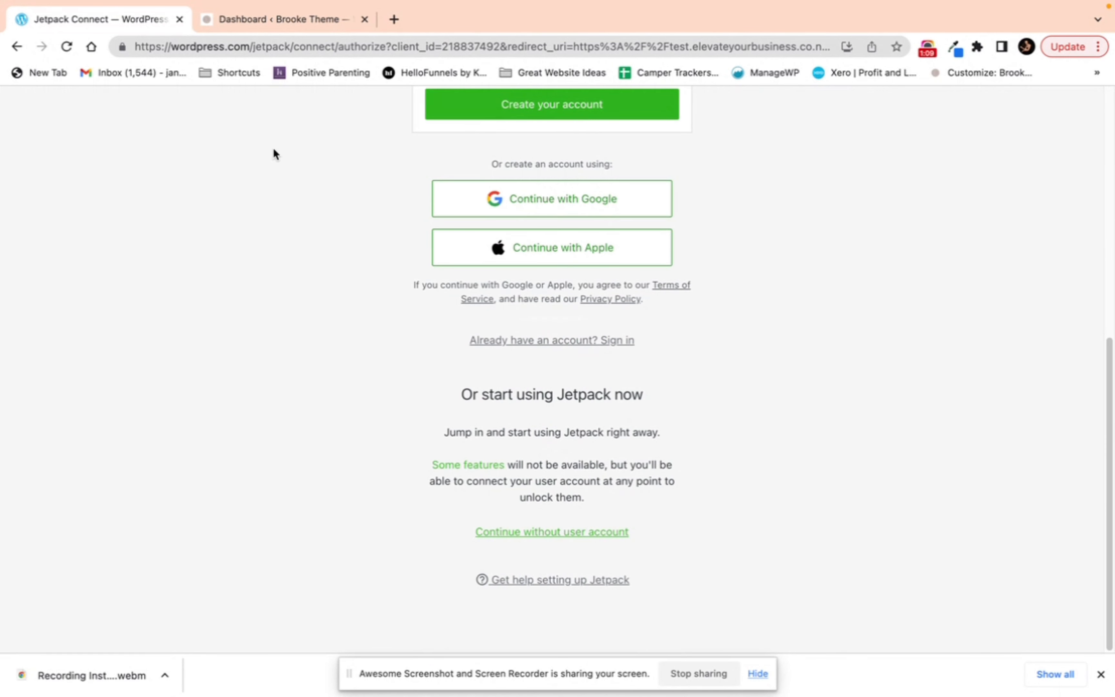
left_click(16, 46)
Step: Open Instagram Feed and start creating a new User Timeline feed
mouse_move(63, 509)
scroll(63, 510, "down", 2)
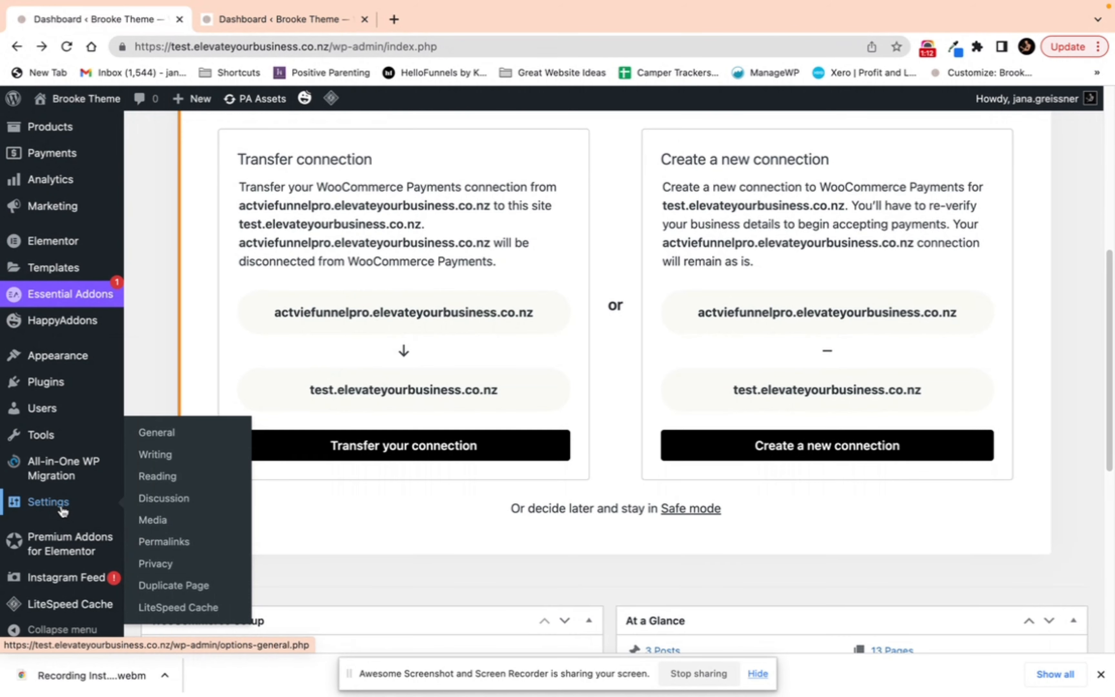
mouse_move(77, 583)
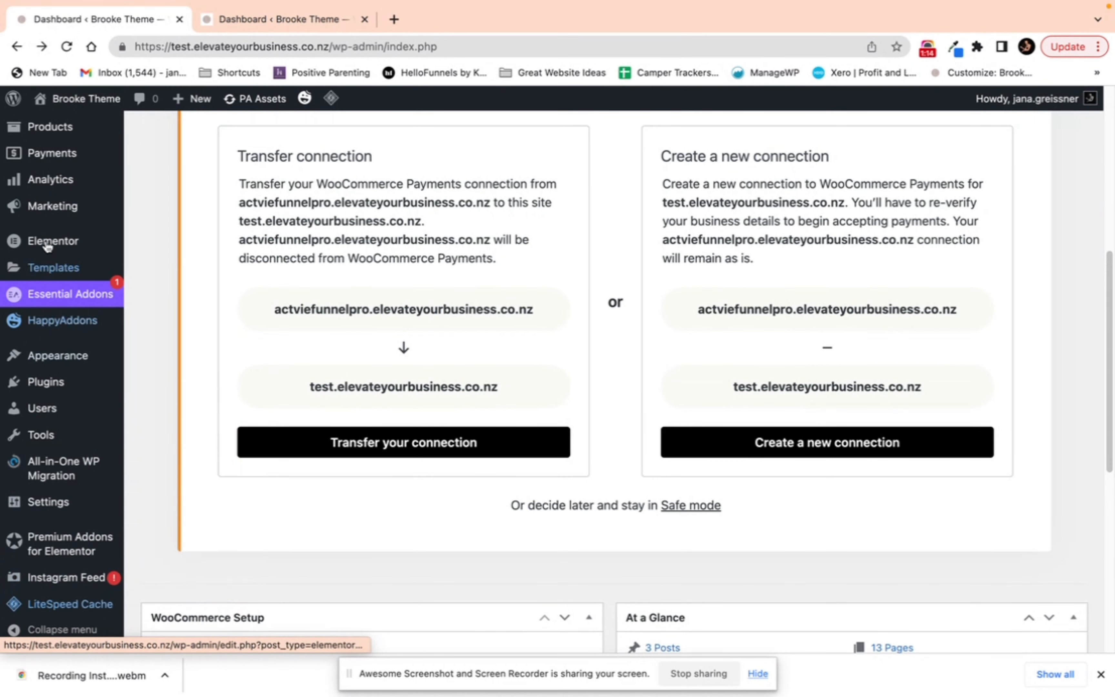
left_click(43, 582)
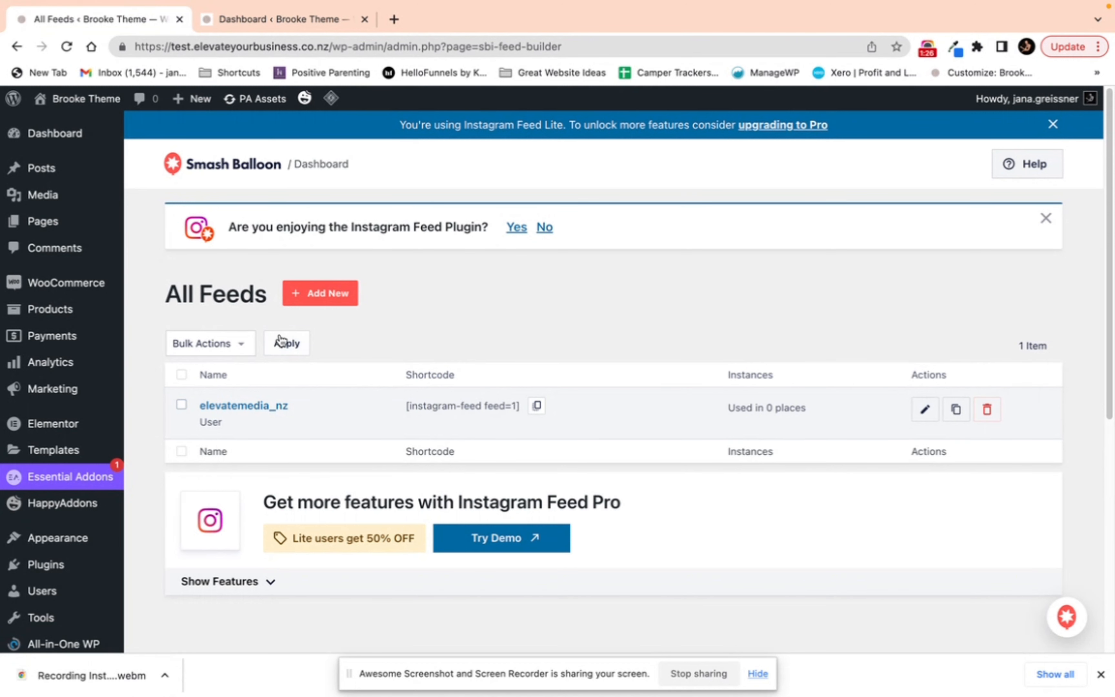
left_click(328, 300)
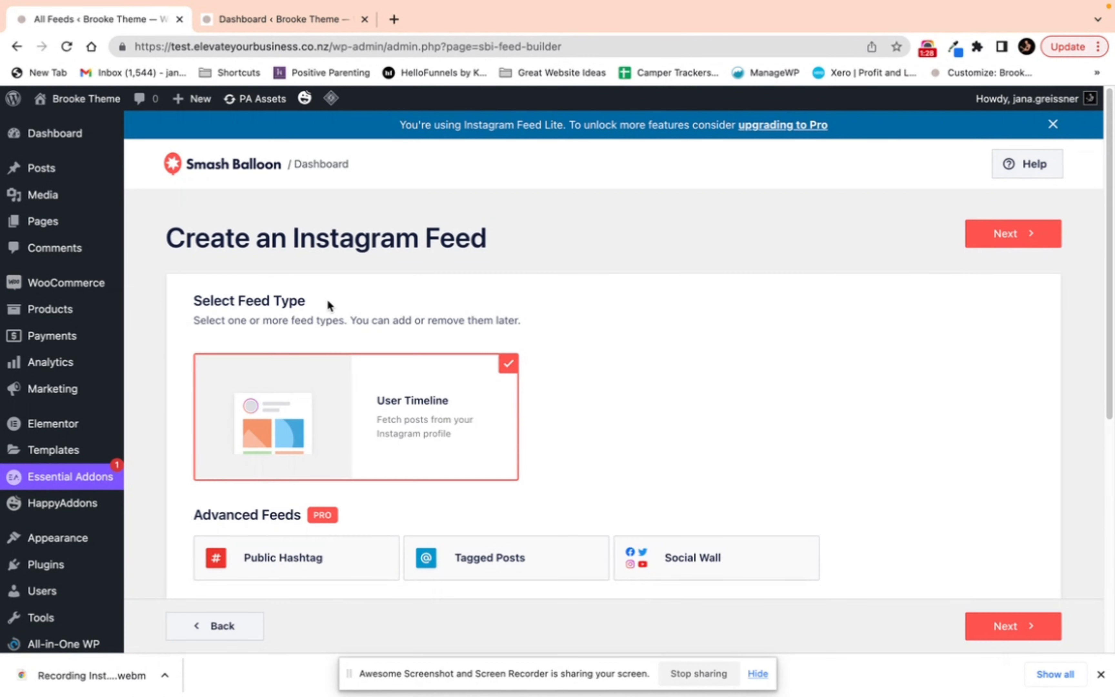
left_click(1039, 636)
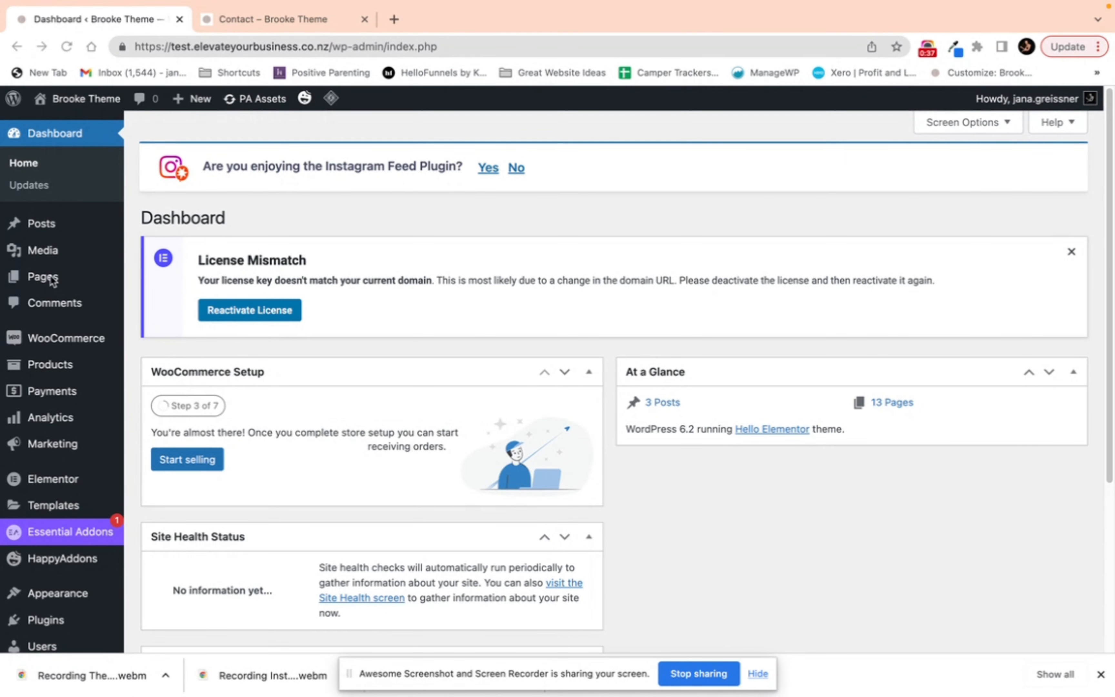
Step: Open the Elementor License page from the dashboard
left_click(53, 479)
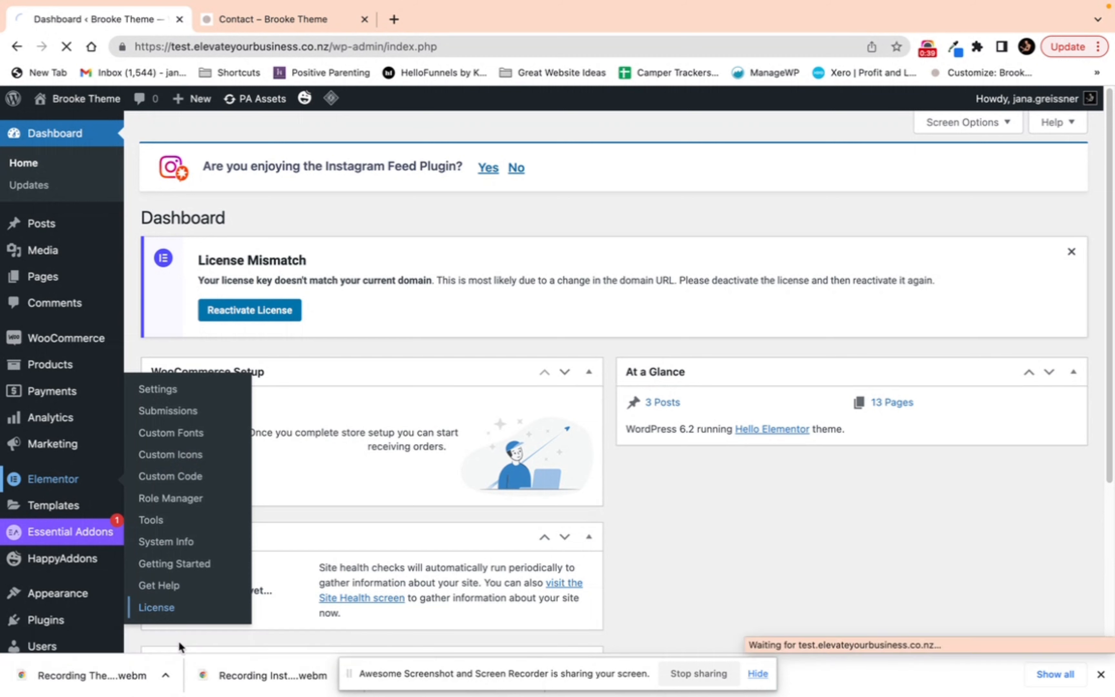
left_click(157, 608)
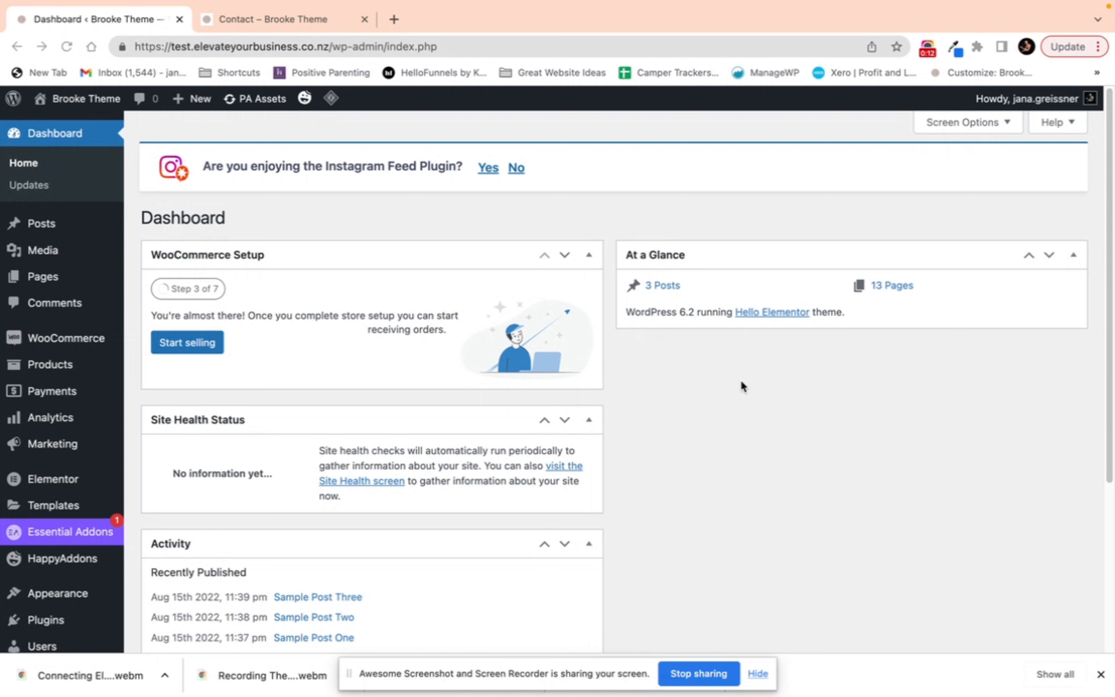
Step: Open the posts list, then view and scroll the Blog page in the front-end tab
left_click(29, 232)
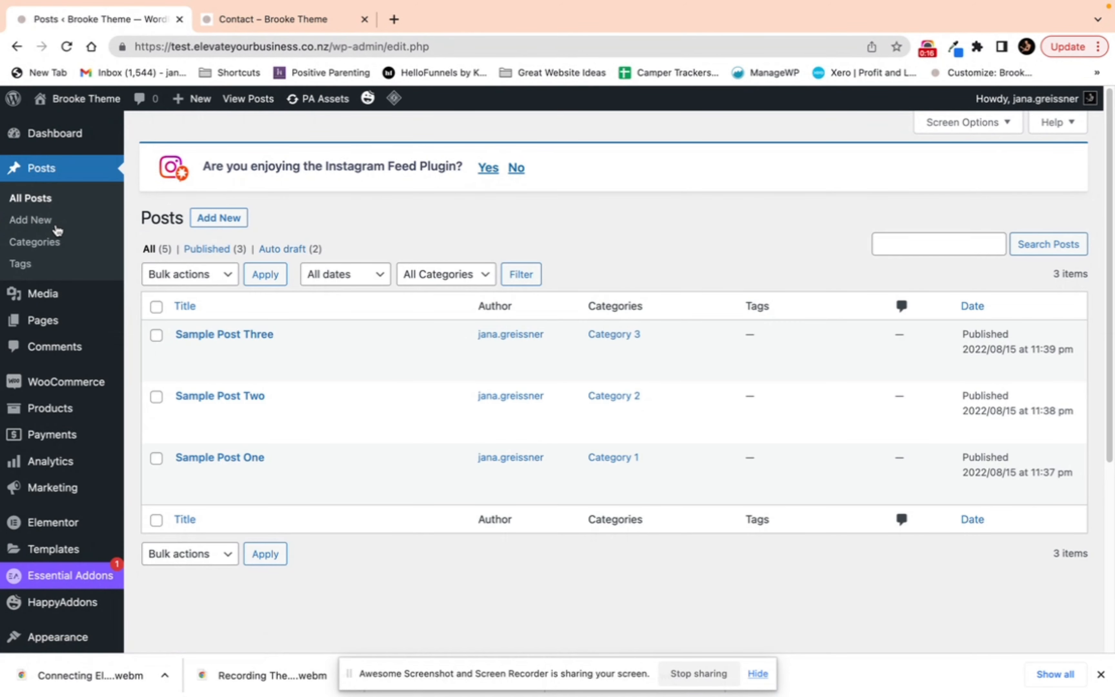
left_click(239, 19)
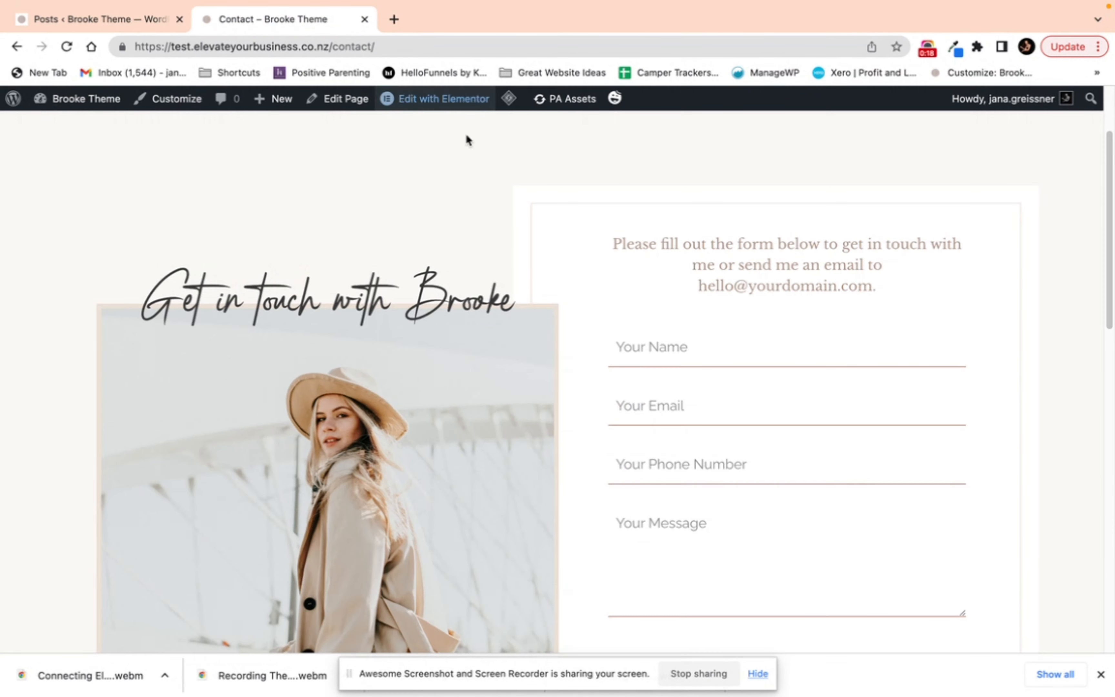
left_click(747, 181)
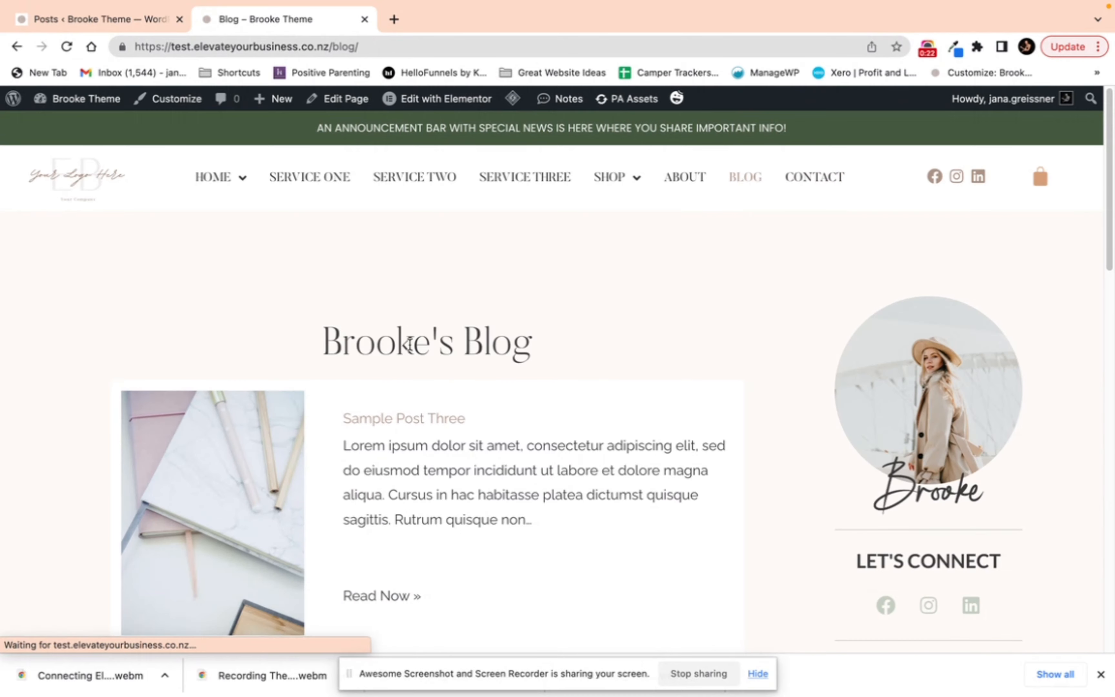
scroll(450, 349, "down", 5)
scroll(452, 349, "down", 10)
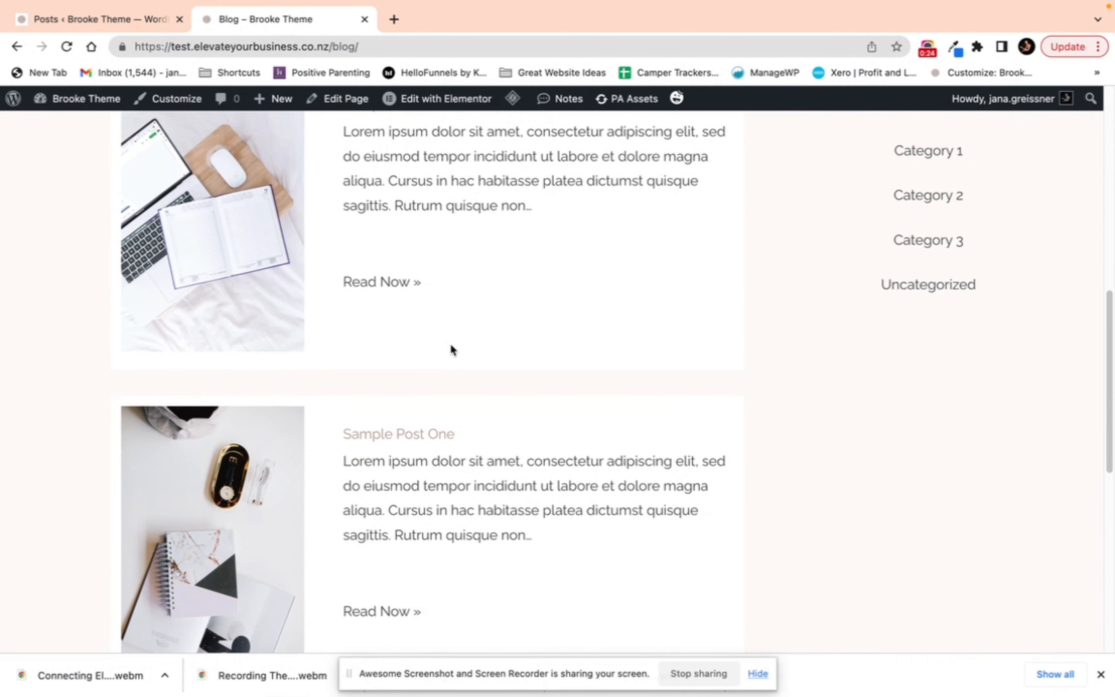
scroll(451, 350, "up", 15)
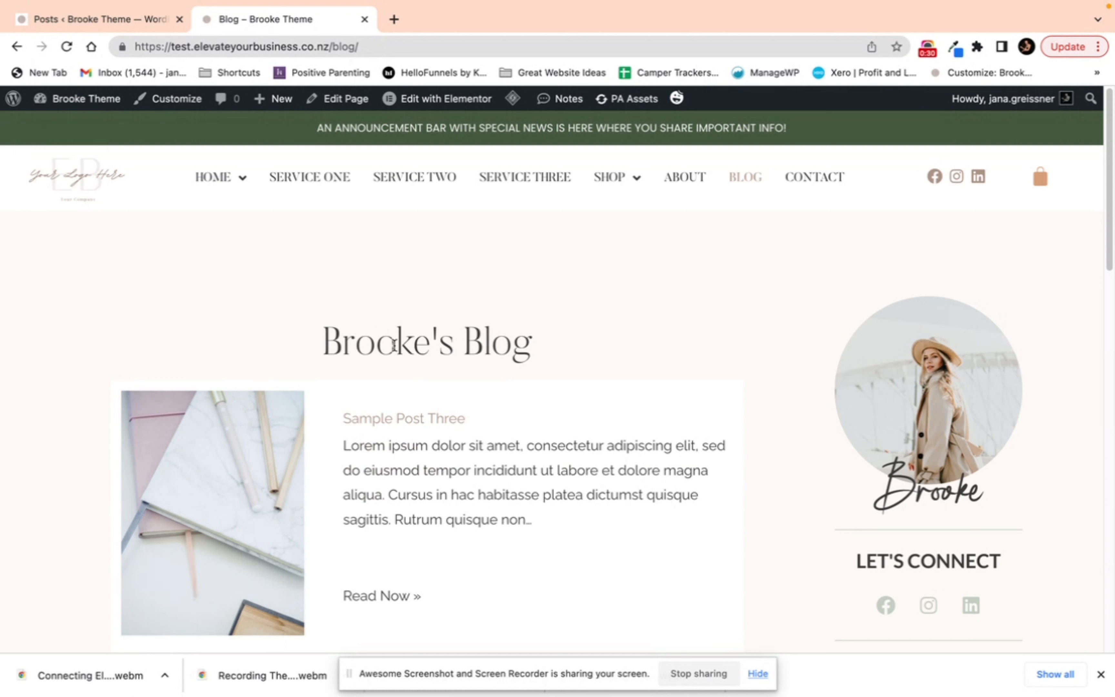
Step: Return to the admin tab and browse the Media Library, opening and closing one image's details
left_click(113, 17)
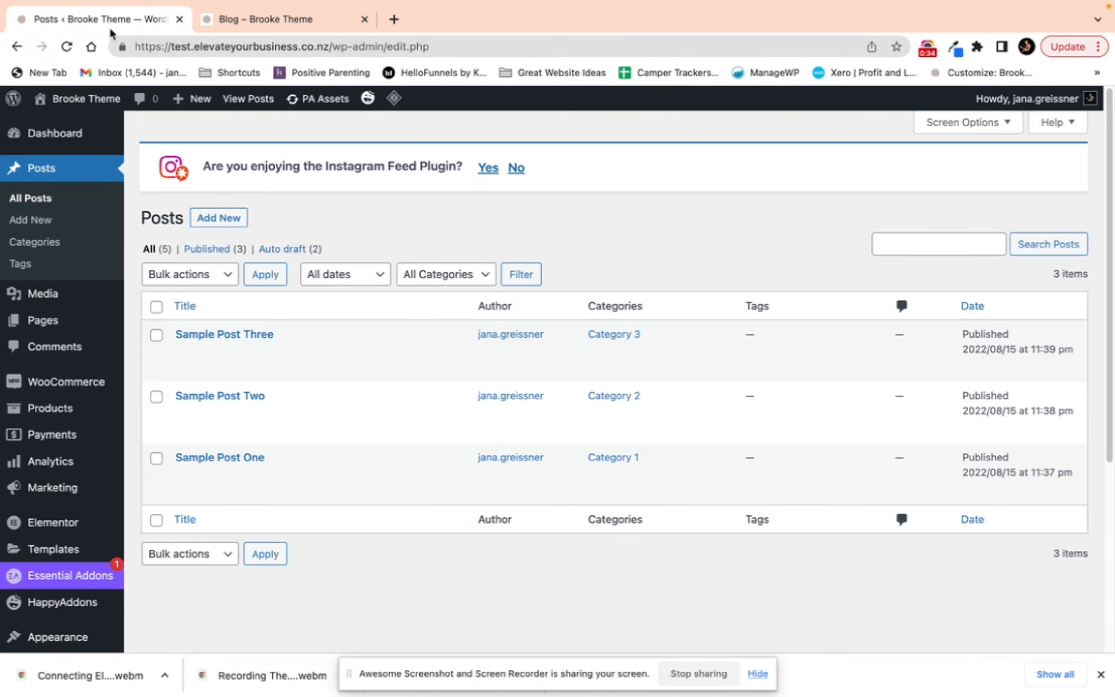
mouse_move(256, 475)
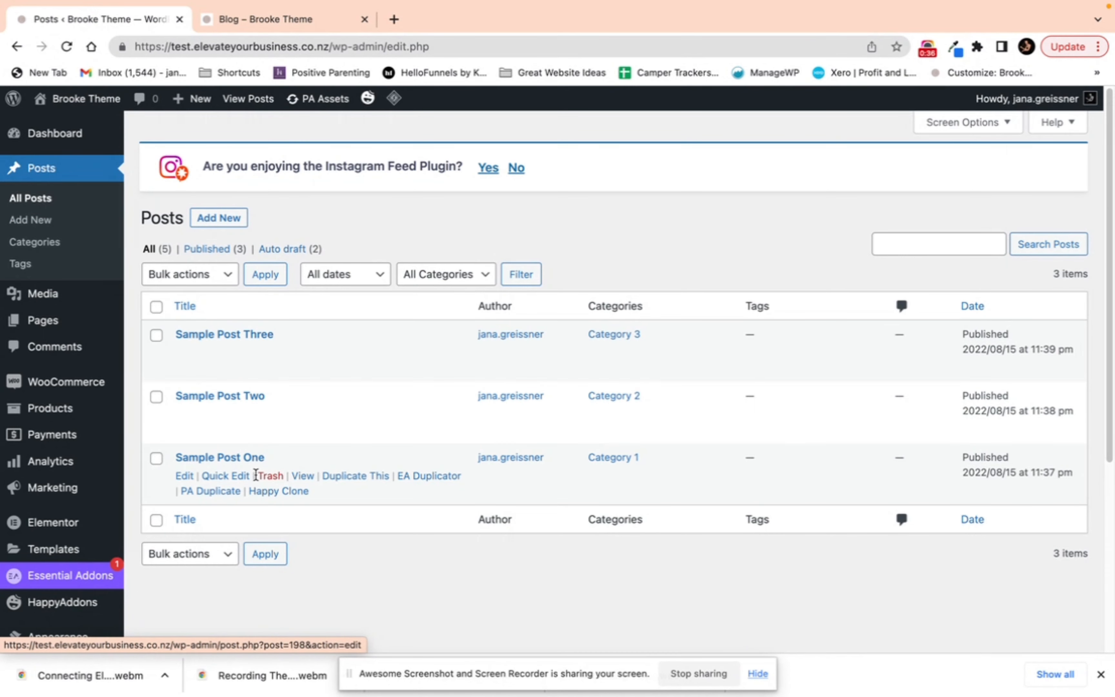
left_click(64, 299)
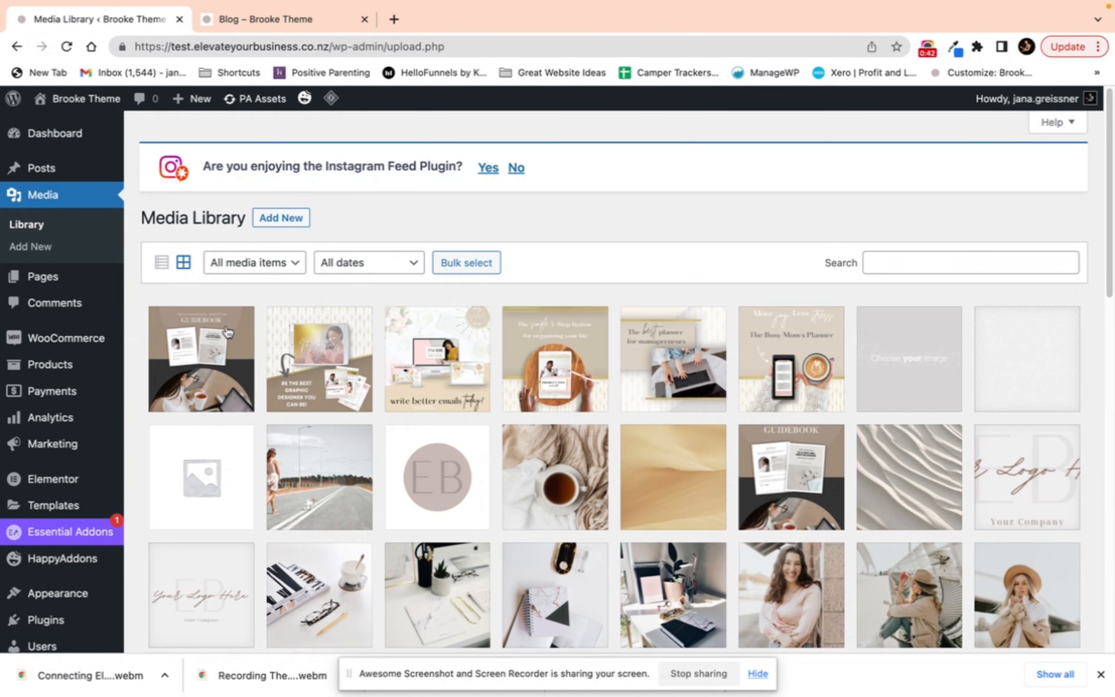
scroll(502, 387, "down", 1)
scroll(502, 387, "down", 15)
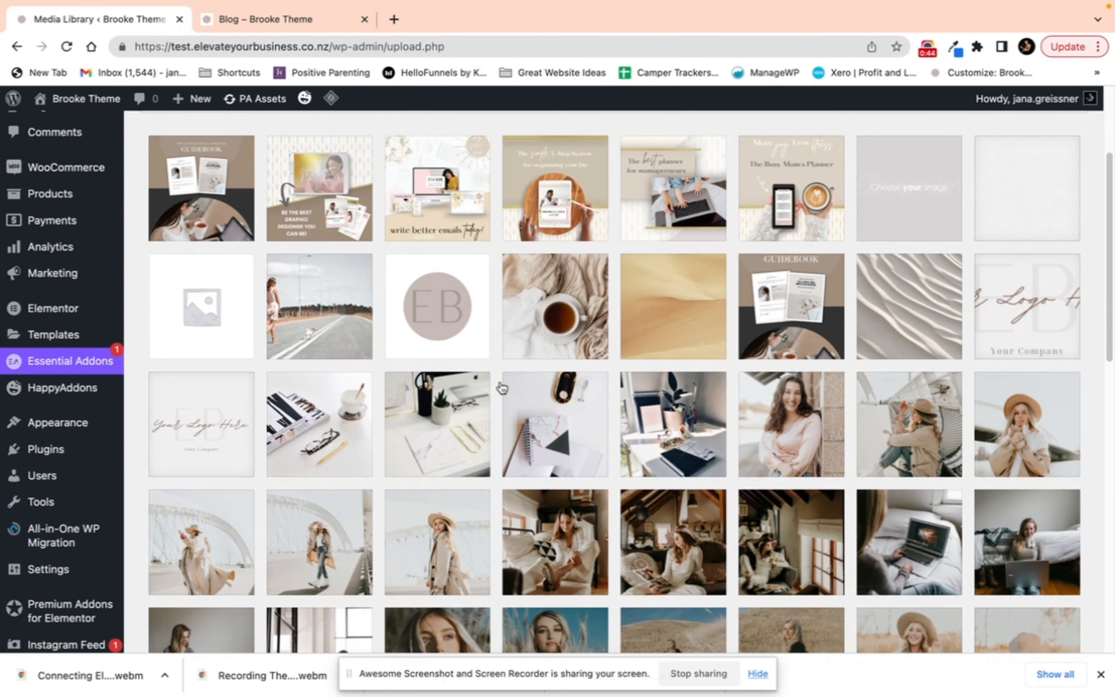
scroll(503, 387, "down", 3)
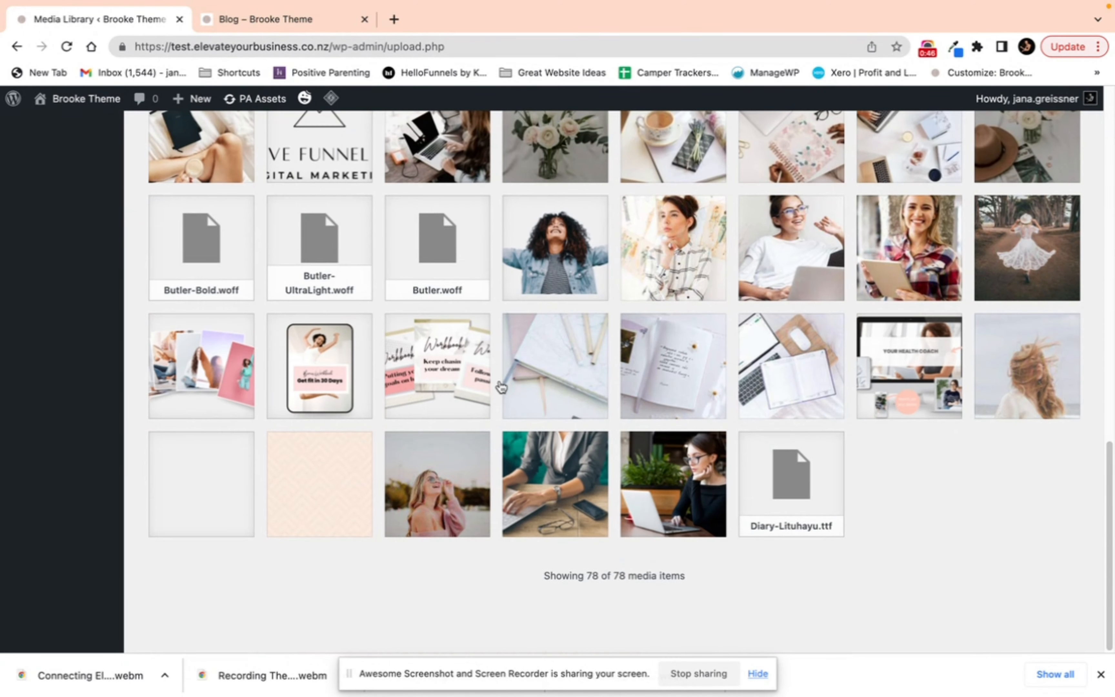
scroll(502, 387, "up", 20)
left_click(239, 377)
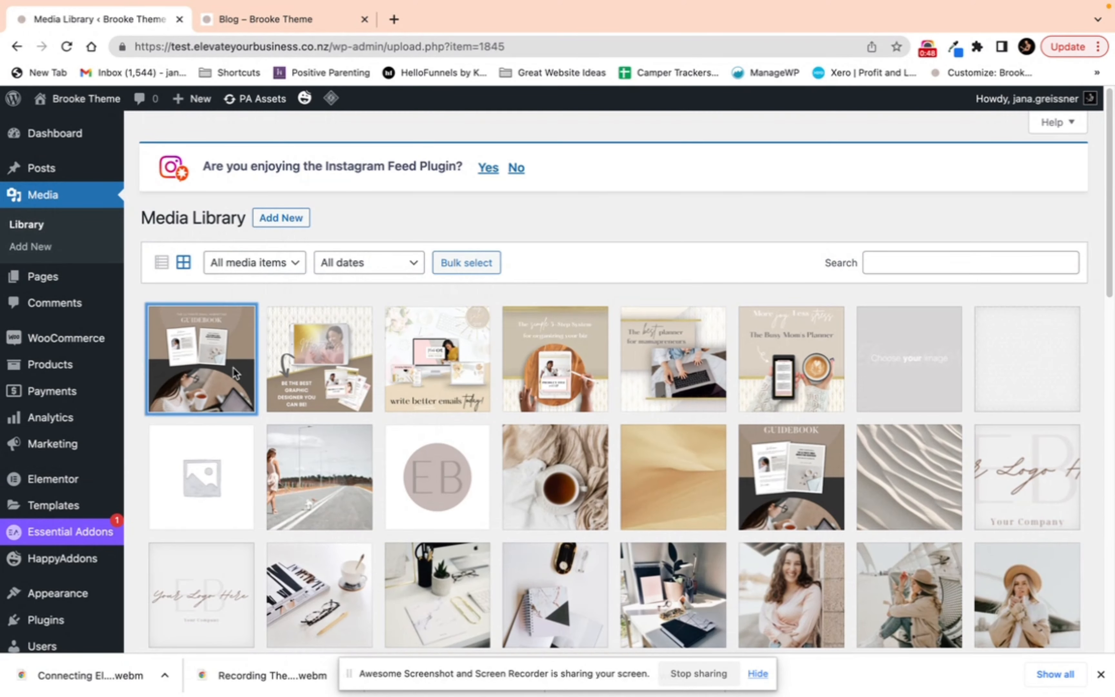
left_click(1074, 130)
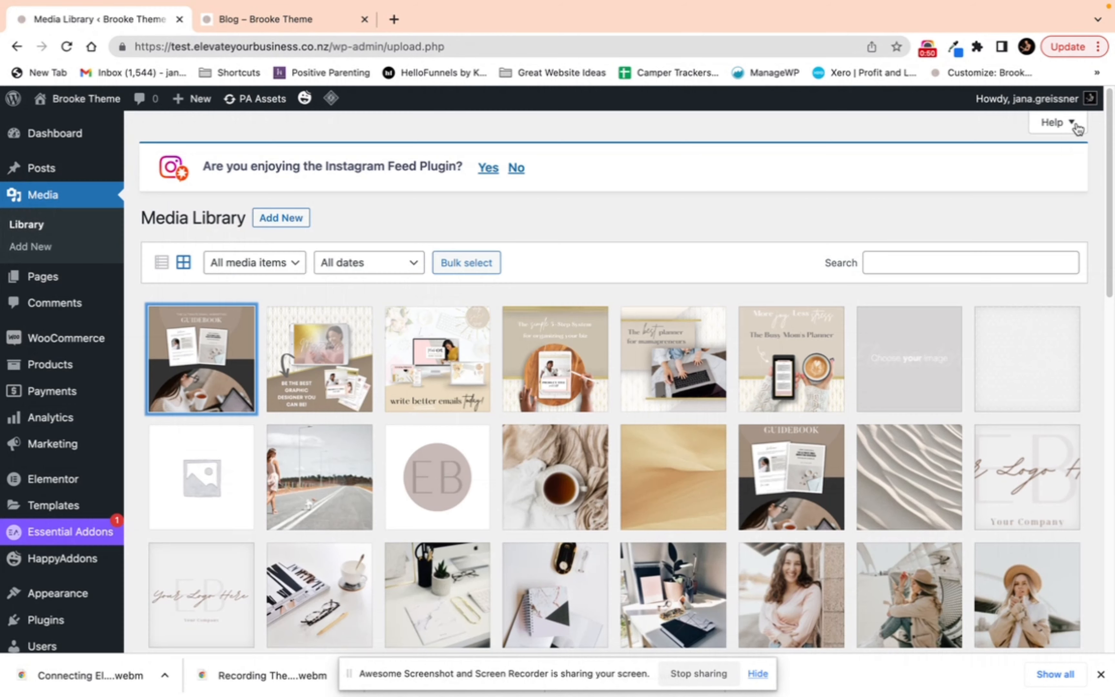
Step: Review the Pages list and open the Comments screen
left_click(42, 286)
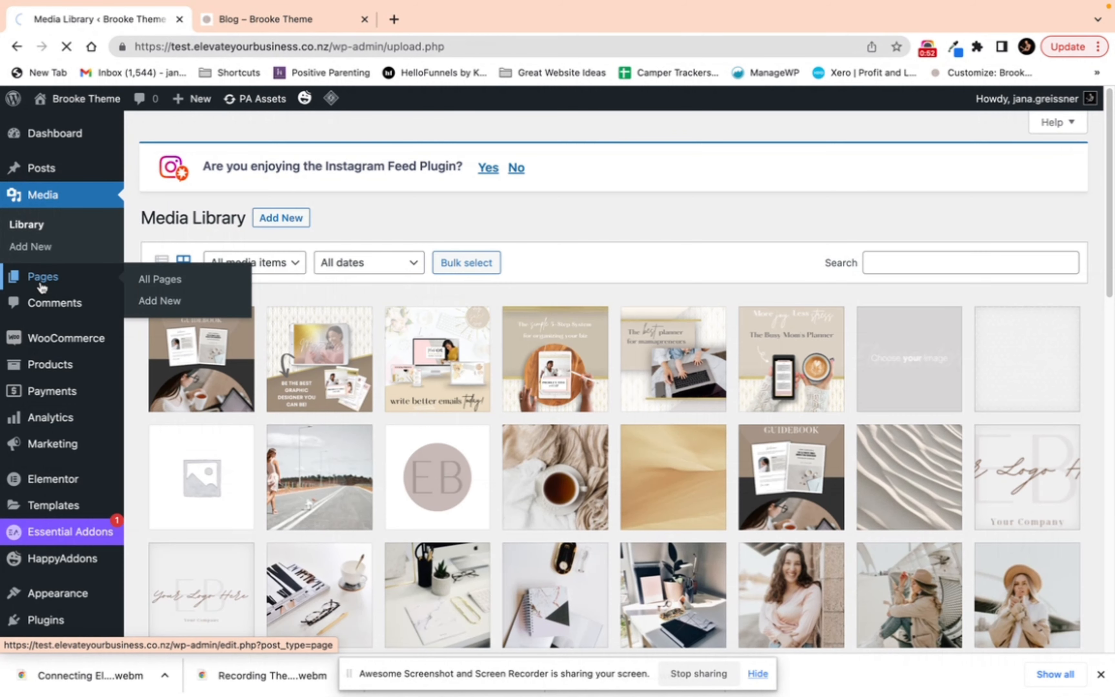
scroll(226, 228, "down", 6)
scroll(213, 181, "up", 2)
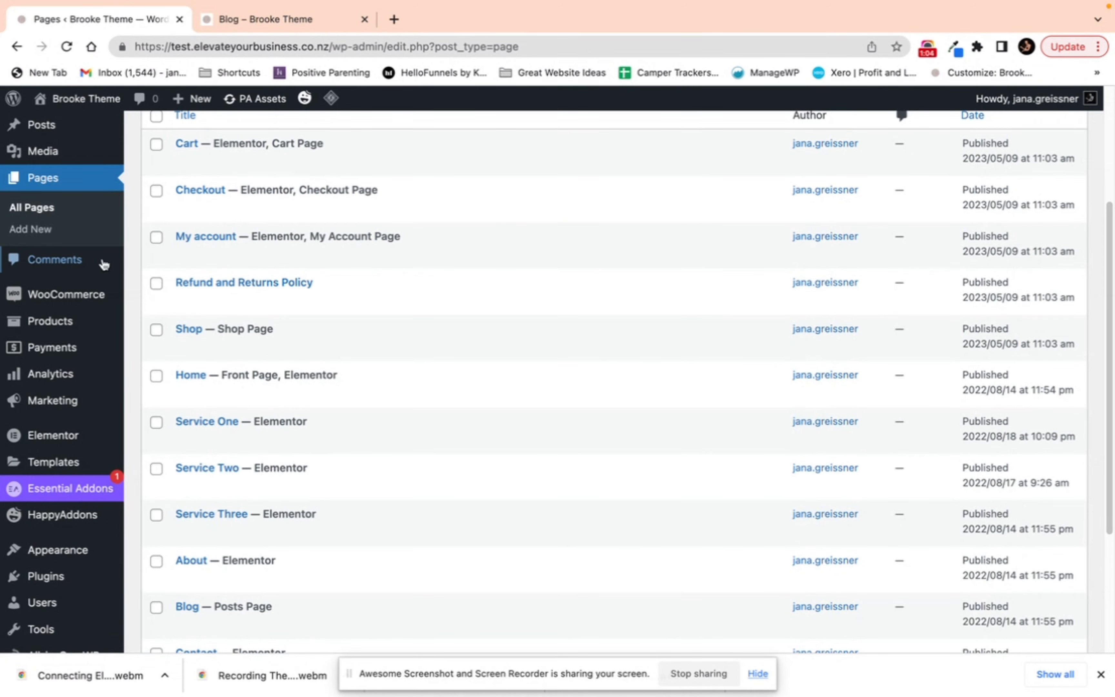
left_click(81, 261)
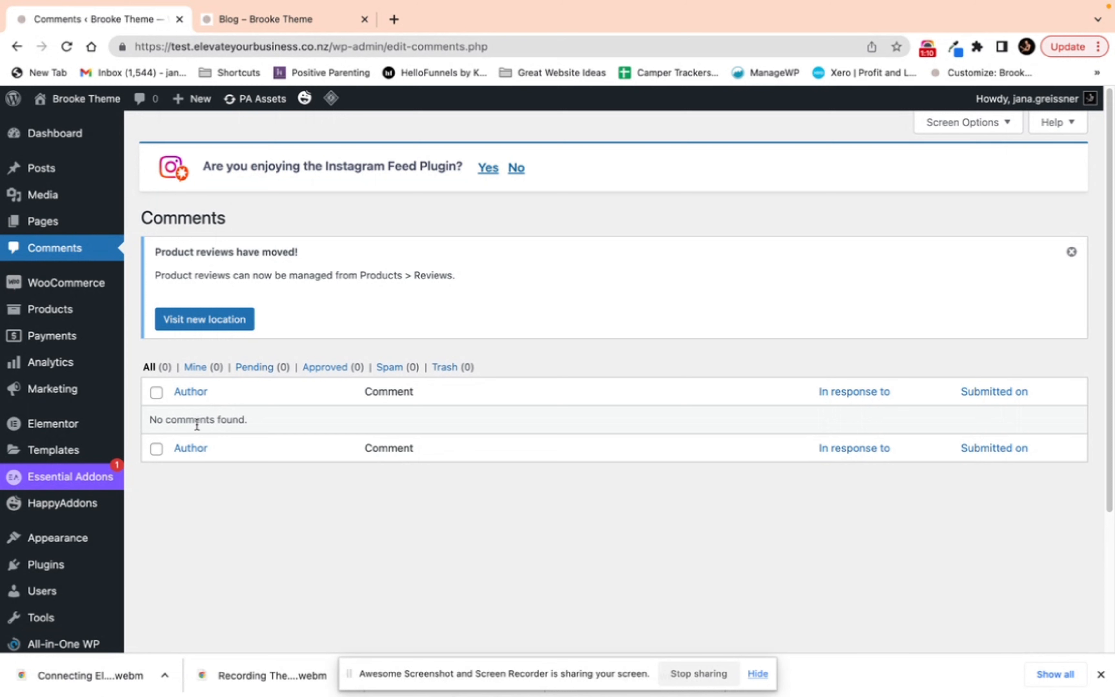
Step: Open the WooCommerce home screen and review the Products list
left_click(59, 291)
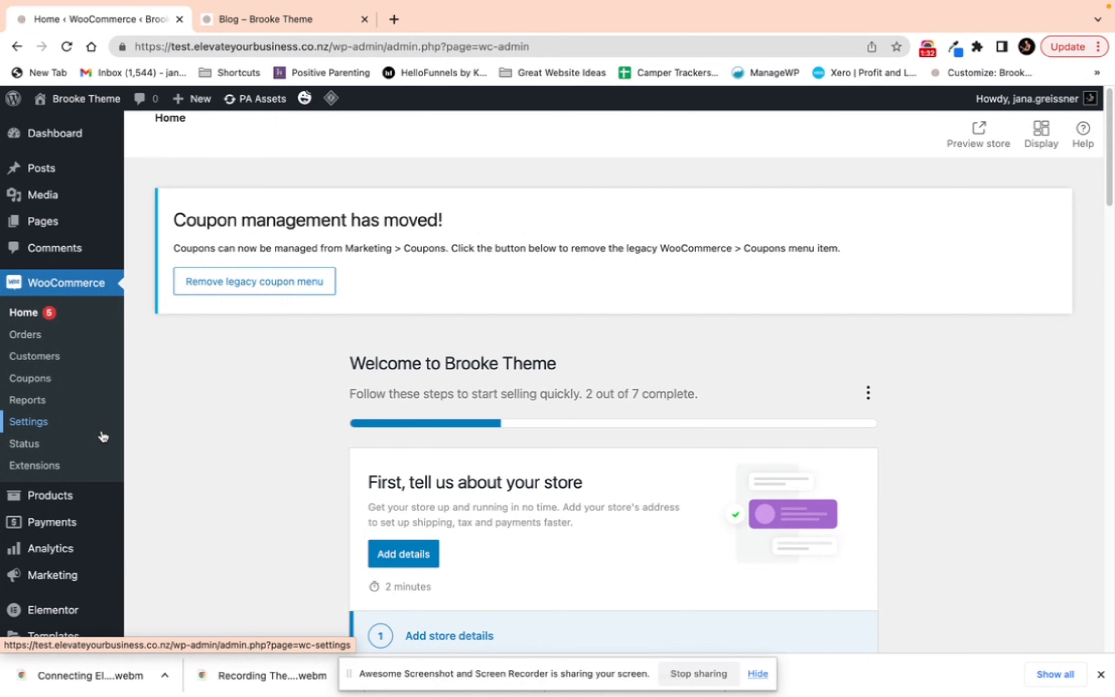
left_click(66, 496)
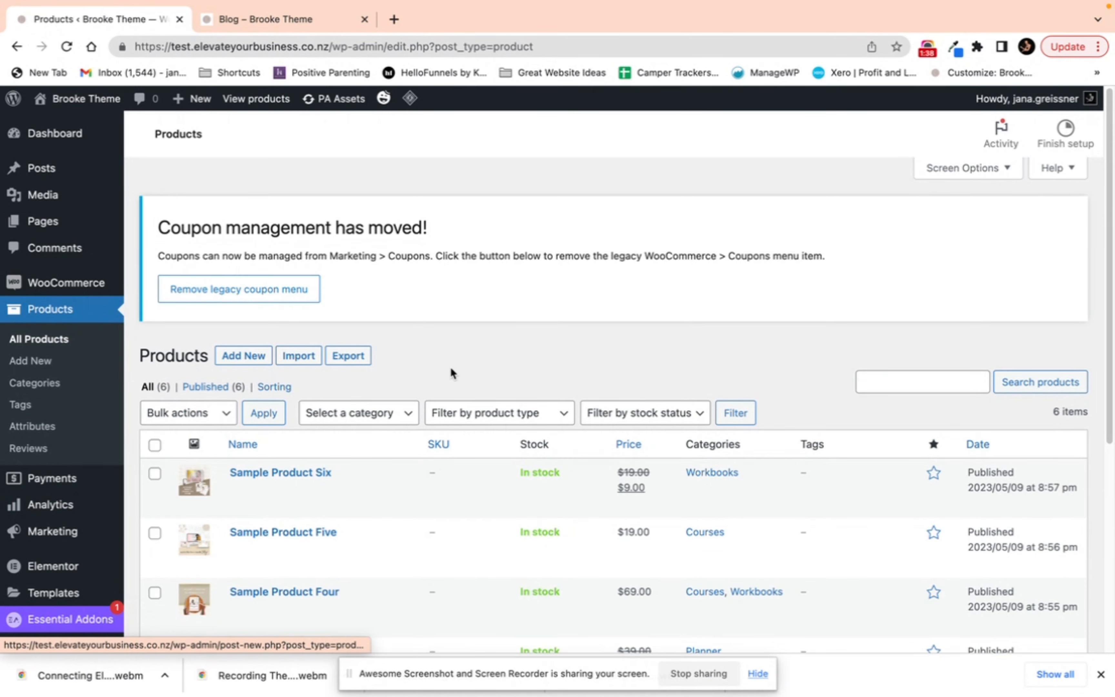
scroll(493, 484, "down", 3)
scroll(493, 484, "down", 4)
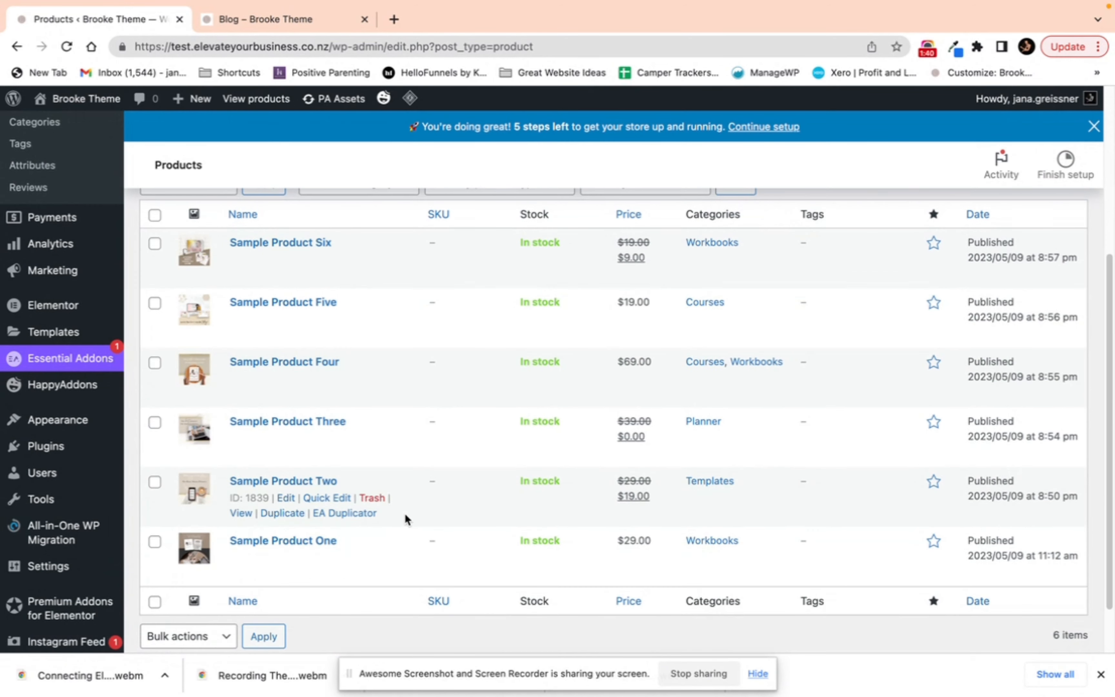
scroll(395, 311, "up", 6)
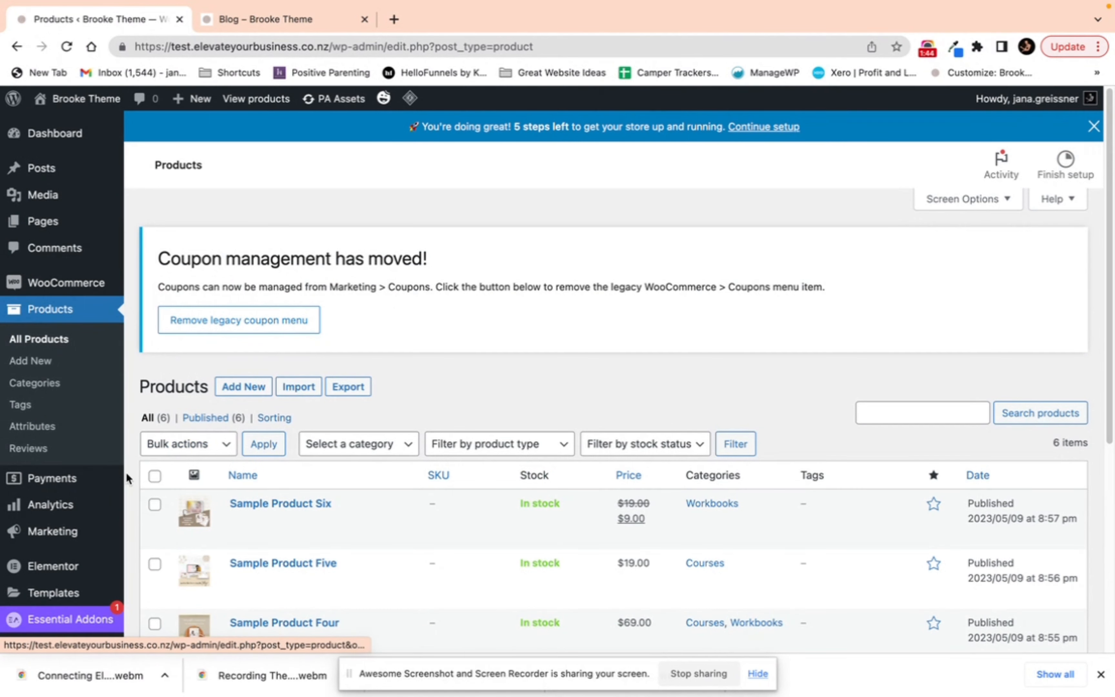
Step: Open the WooCommerce Payments connect page and scroll through it
left_click(57, 481)
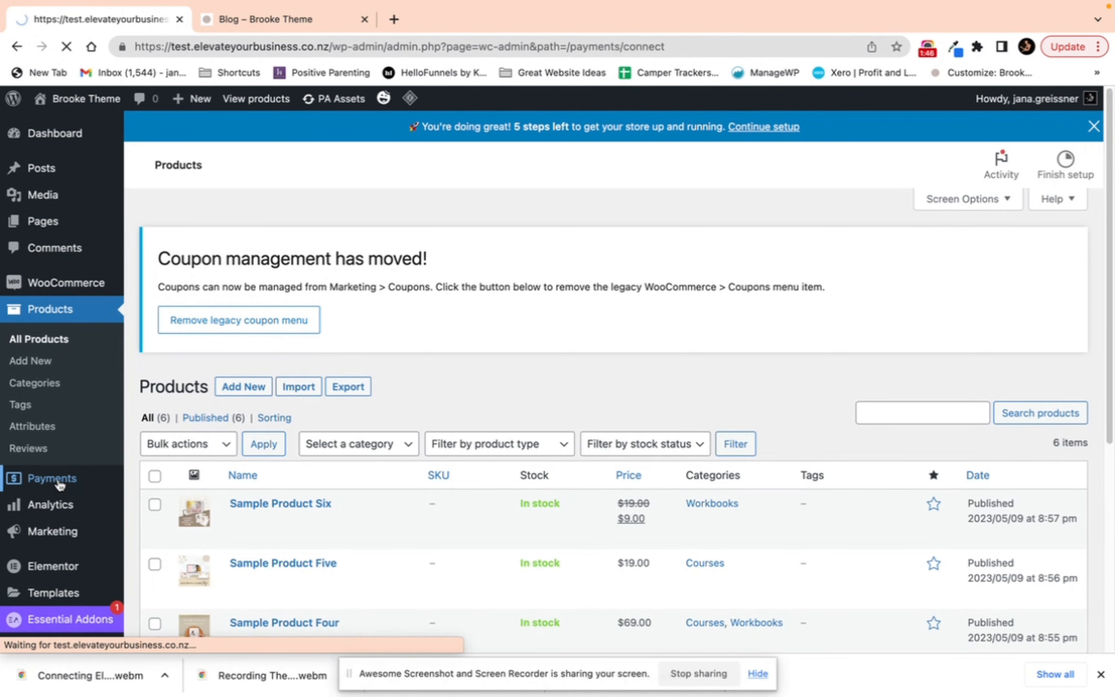
scroll(617, 459, "down", 2)
scroll(634, 461, "down", 6)
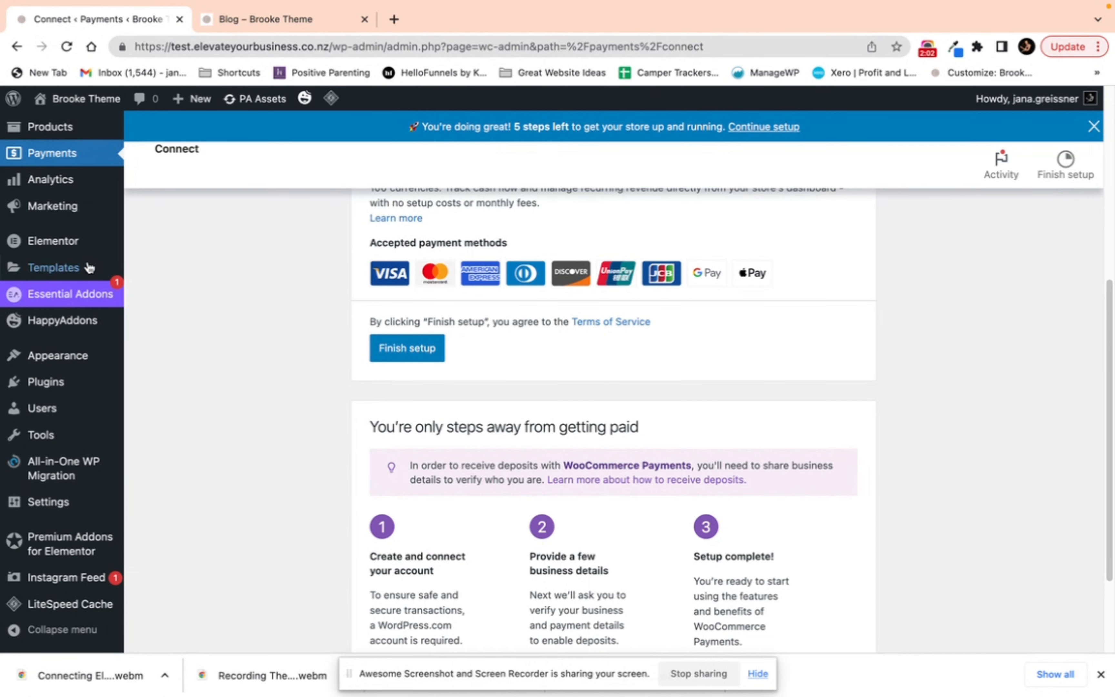
Step: Open the WooCommerce Analytics overview and scroll through its performance section
mouse_move(69, 242)
scroll(63, 247, "up", 1)
left_click(46, 203)
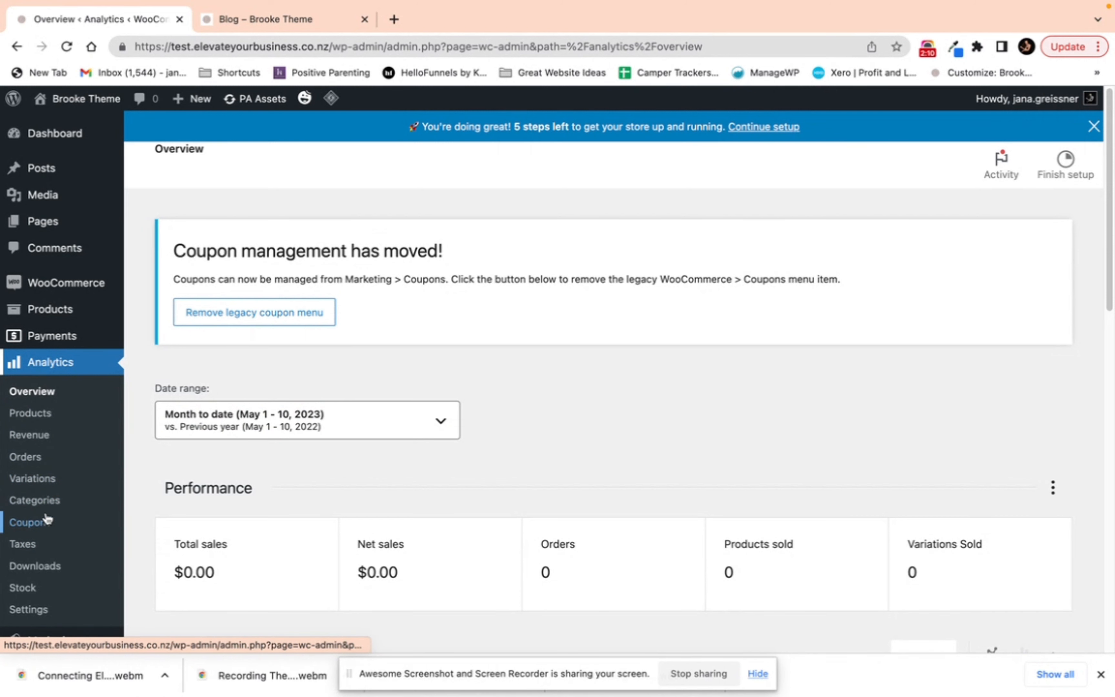
scroll(92, 428, "down", 3)
scroll(92, 428, "down", 3)
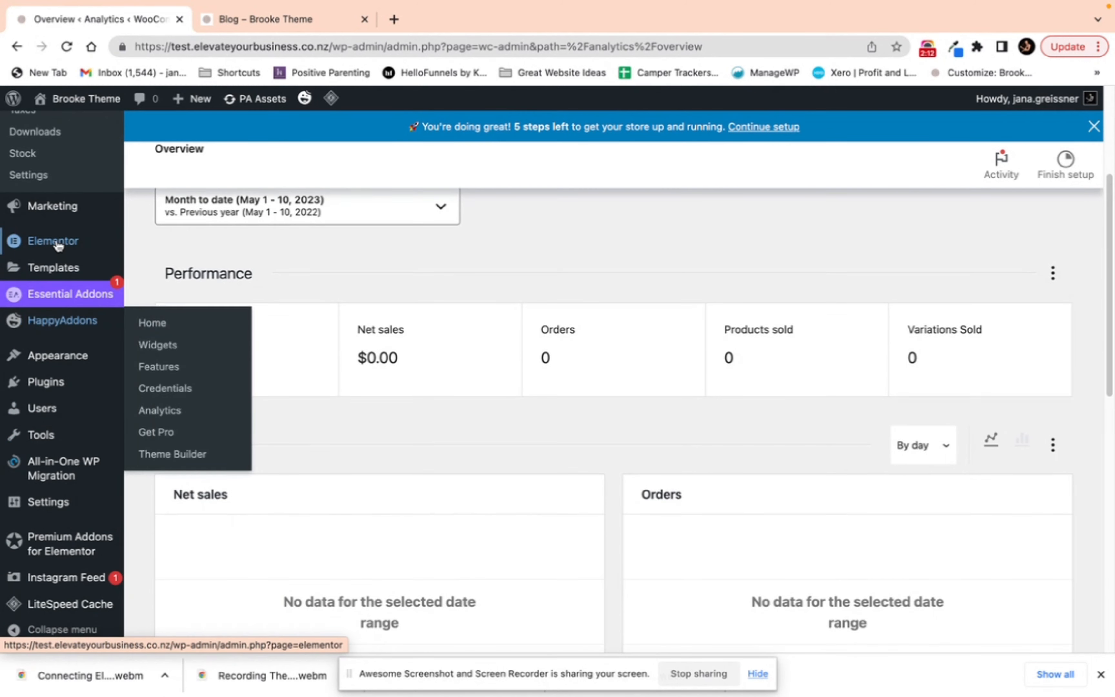
Step: Open the Marketing overview and then the Coupons screen
left_click(51, 226)
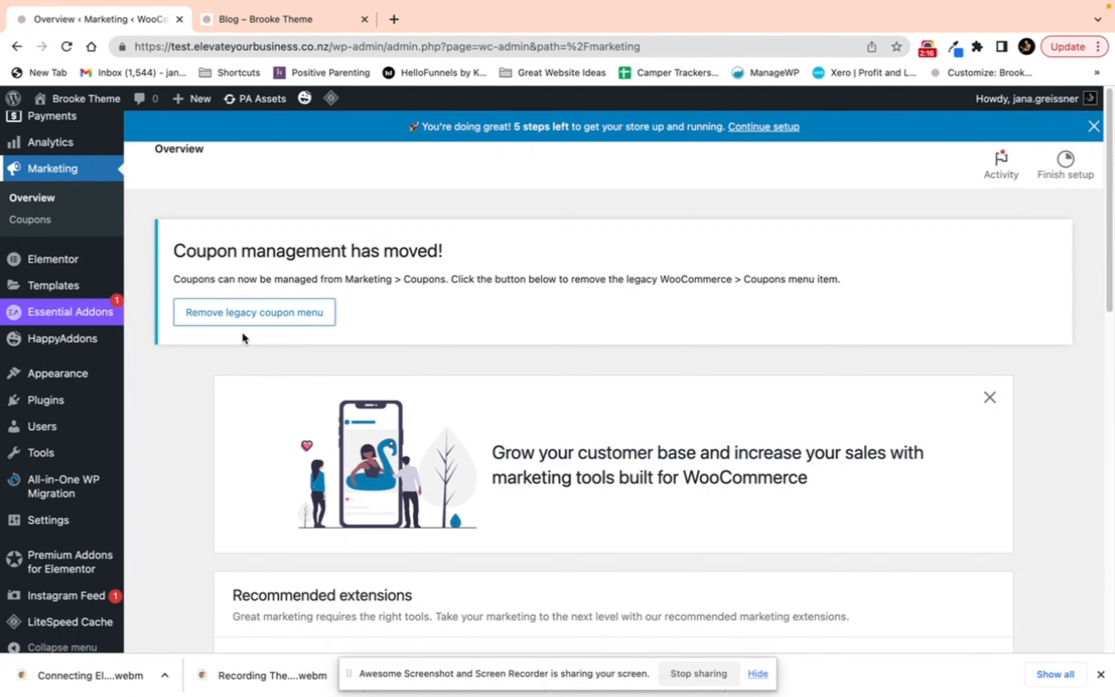
left_click(50, 227)
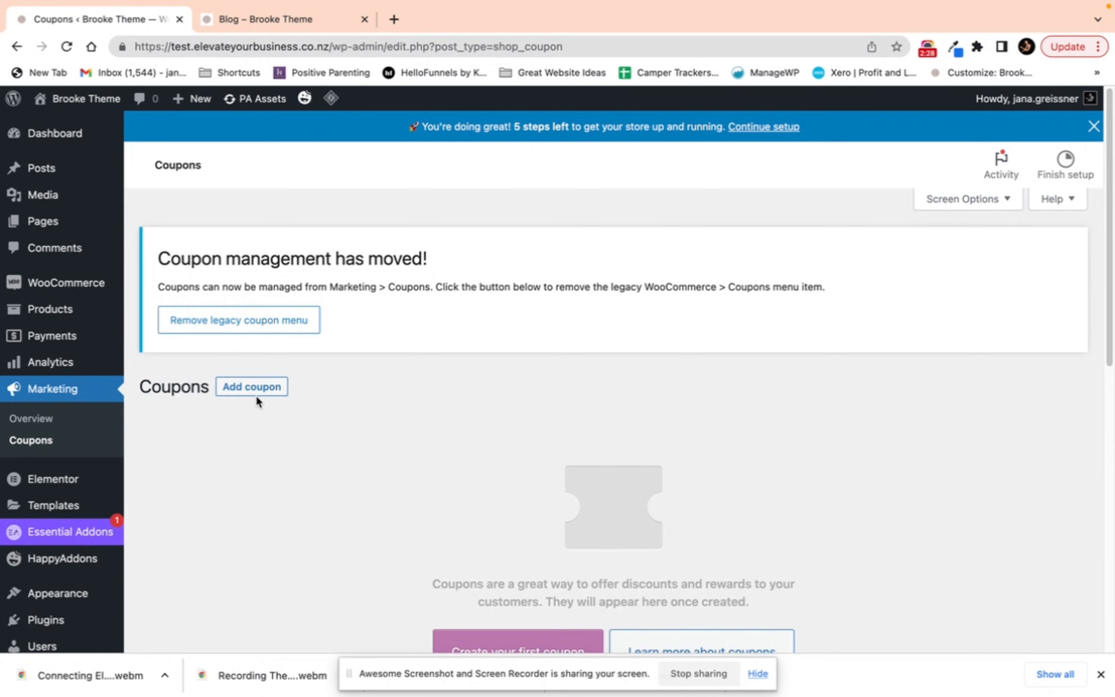
Step: Open Elementor's settings and scroll through the Integrations tab
left_click(79, 482)
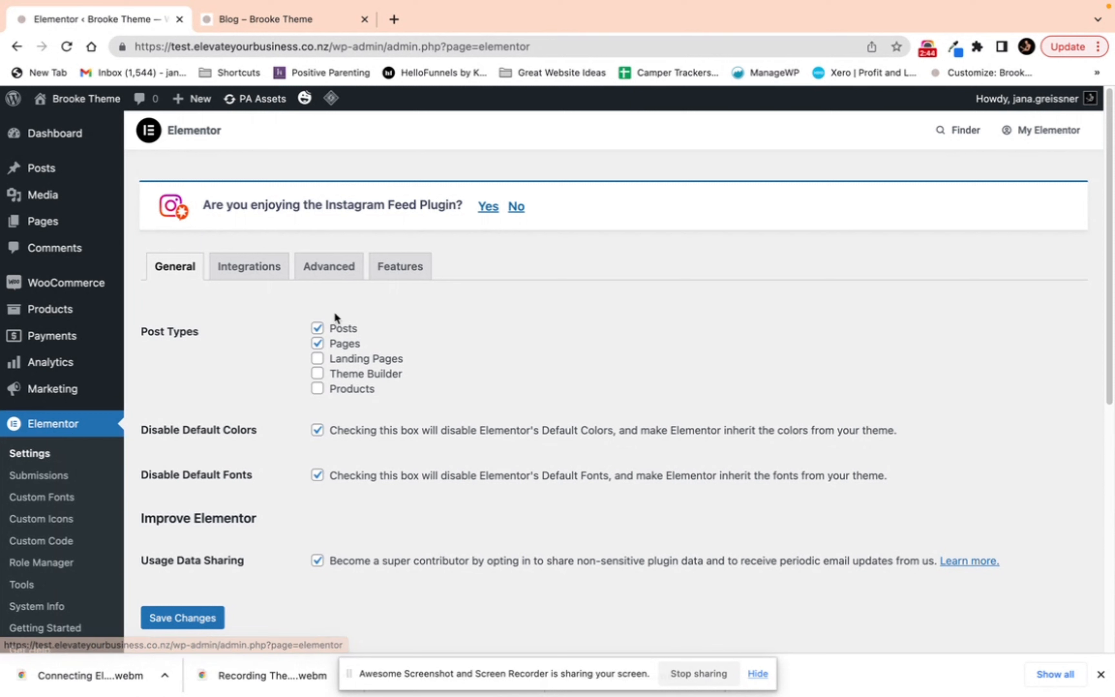
left_click(262, 272)
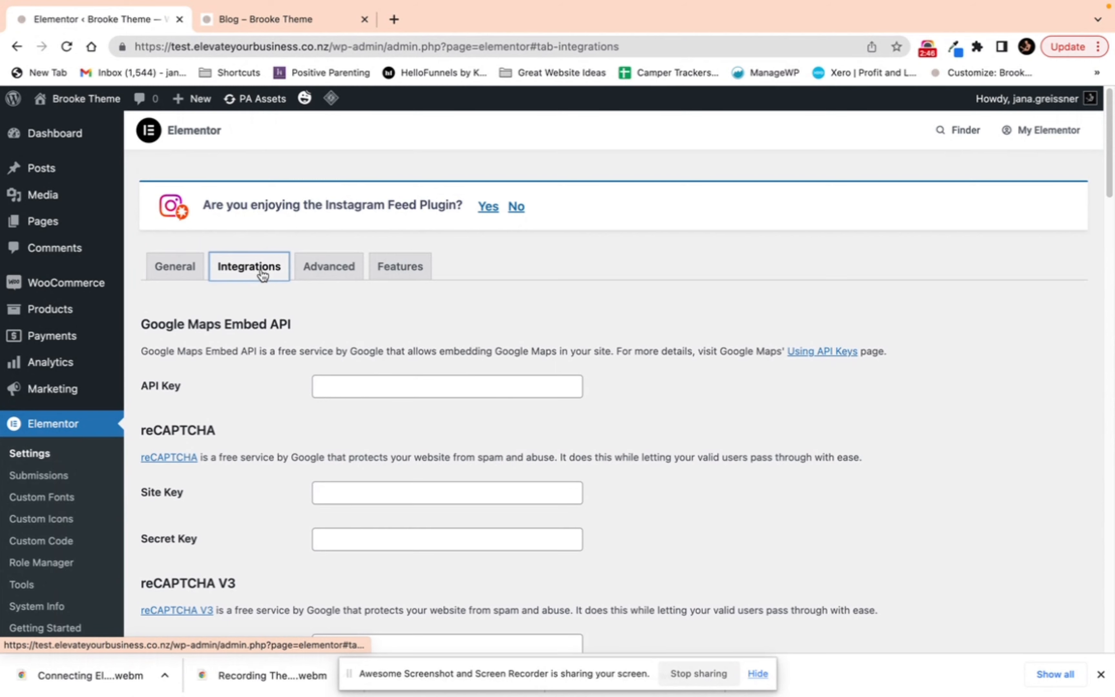
scroll(304, 386, "down", 10)
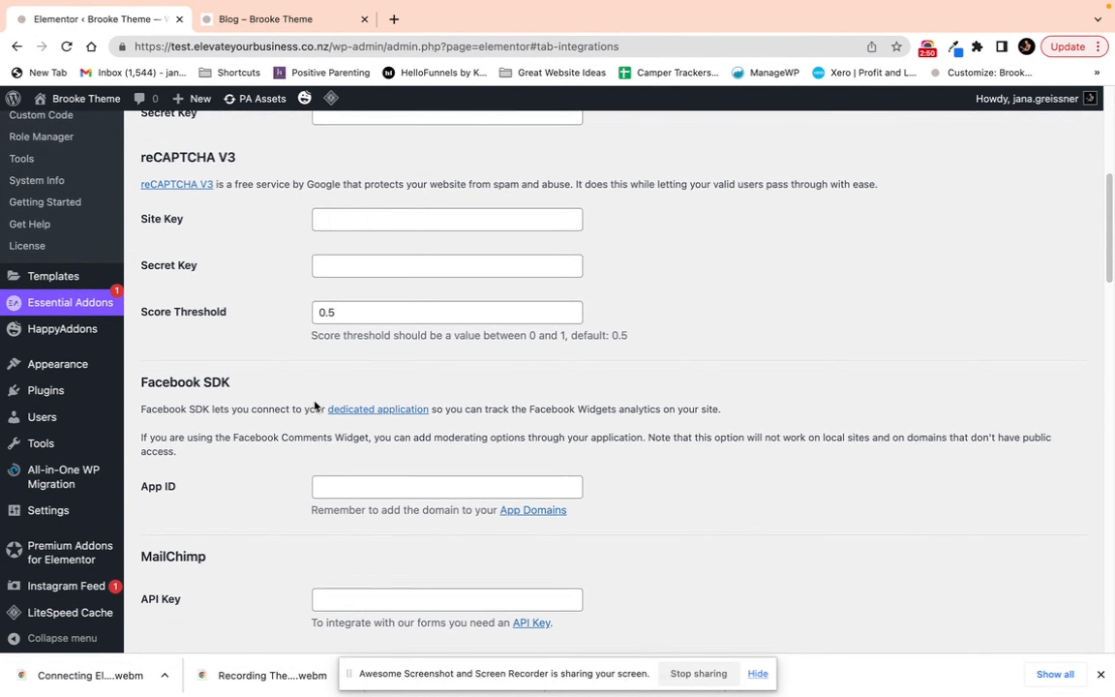
scroll(315, 403, "down", 3)
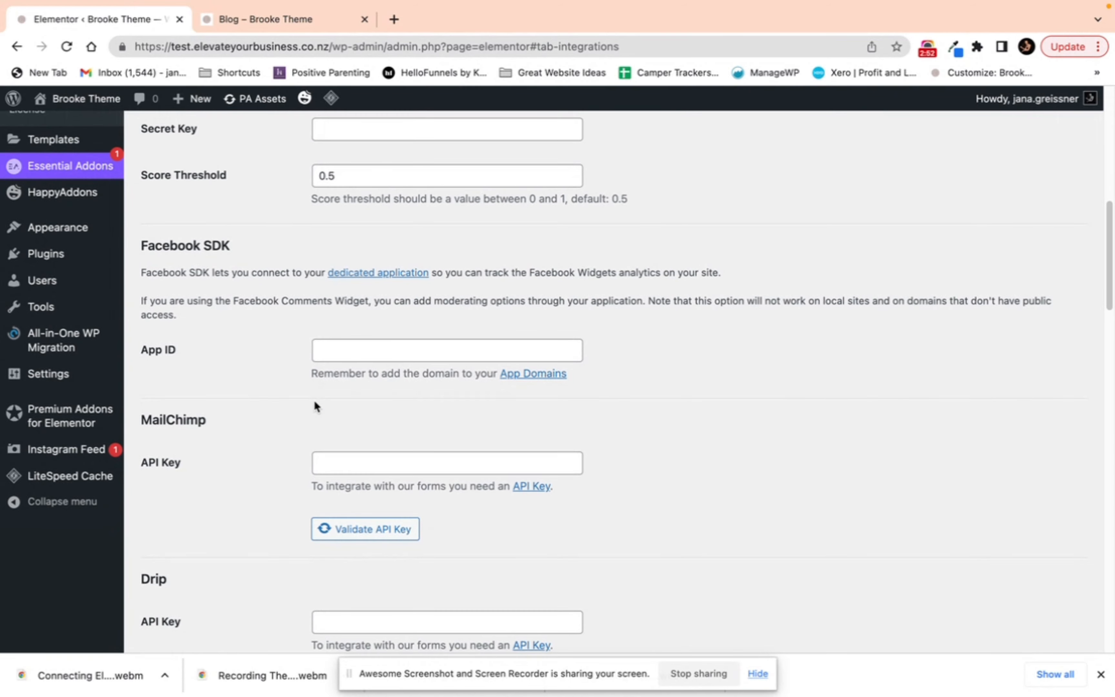
scroll(315, 406, "down", 2)
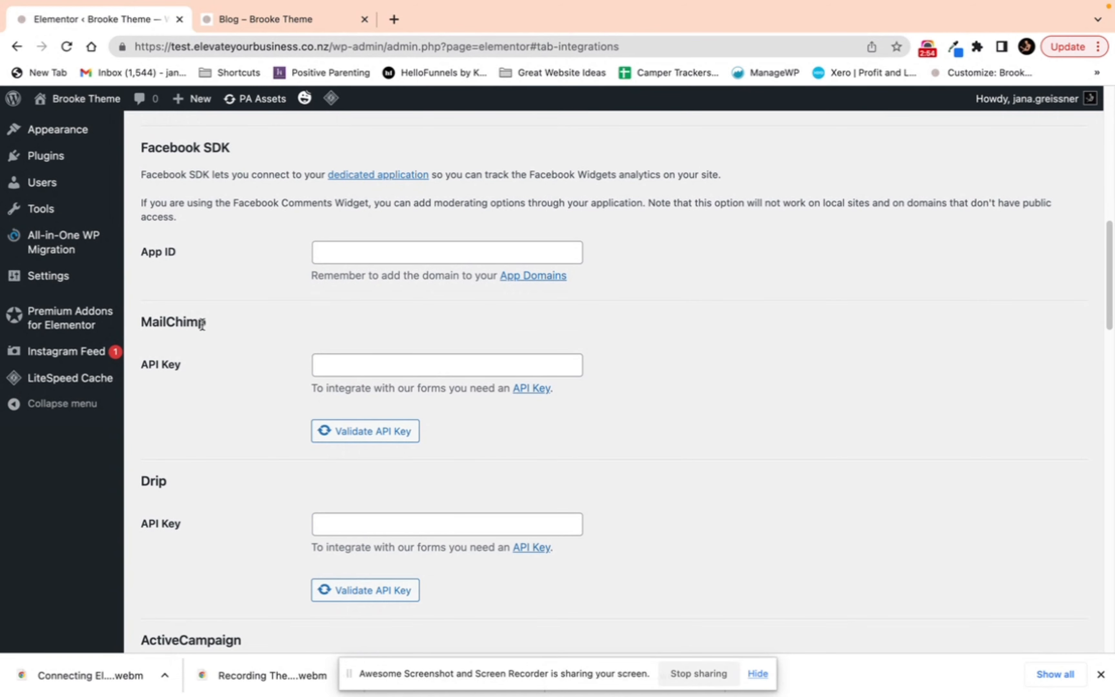
scroll(202, 323, "down", 3)
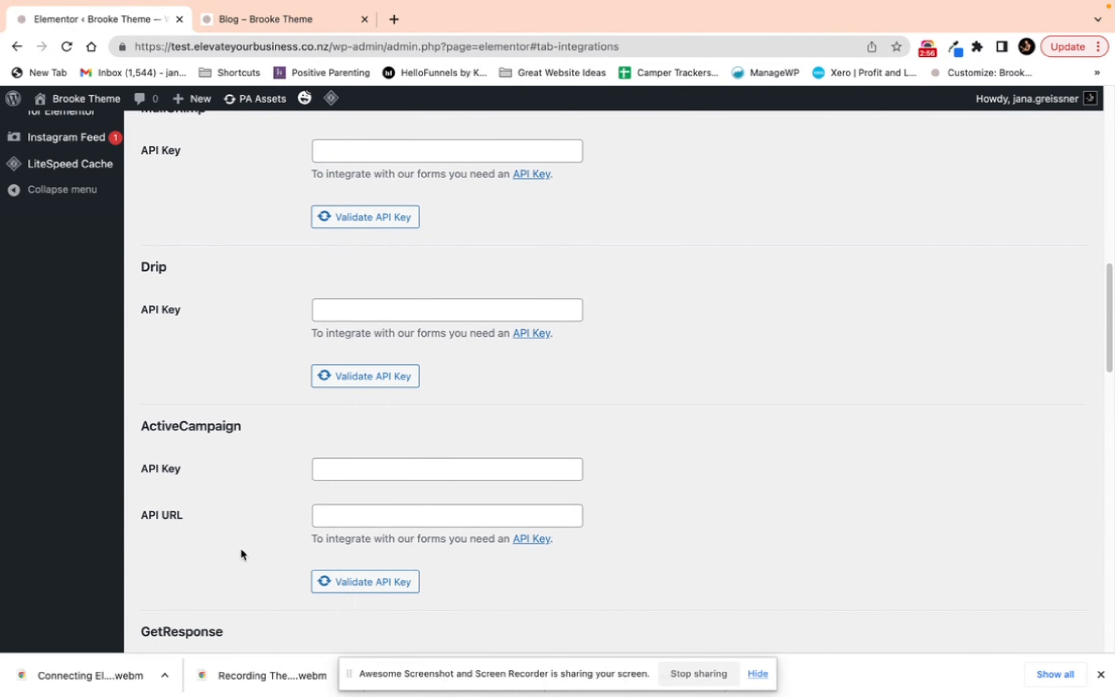
scroll(241, 544, "up", 10)
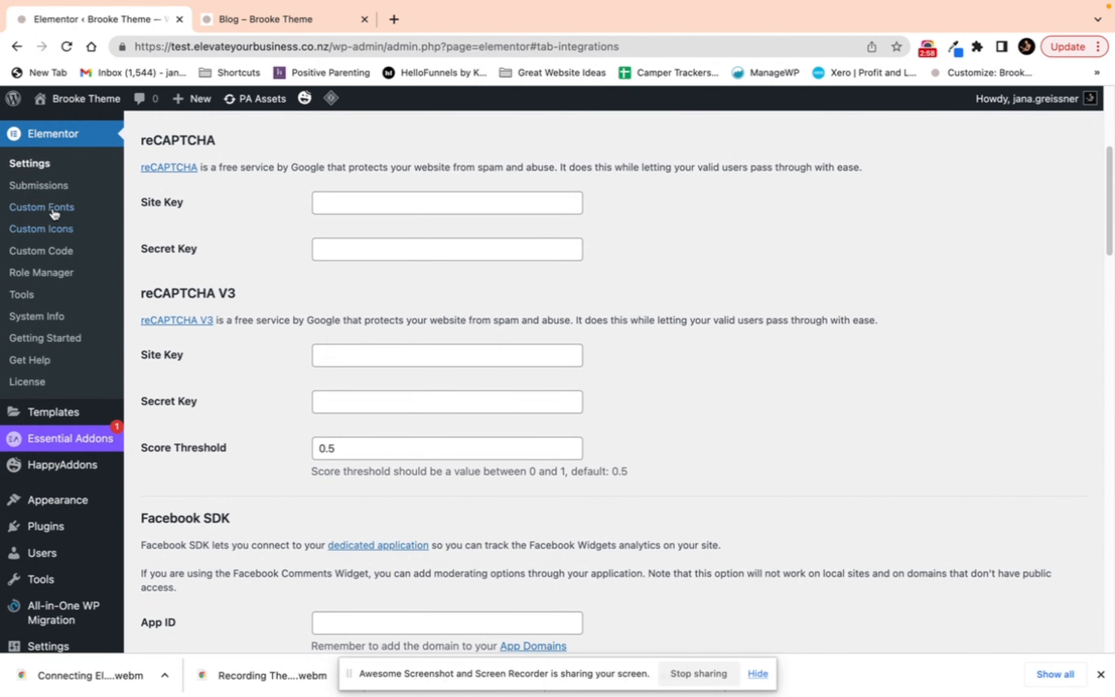
Step: Browse Elementor's Submissions, Custom Fonts and Saved Templates screens
left_click(65, 186)
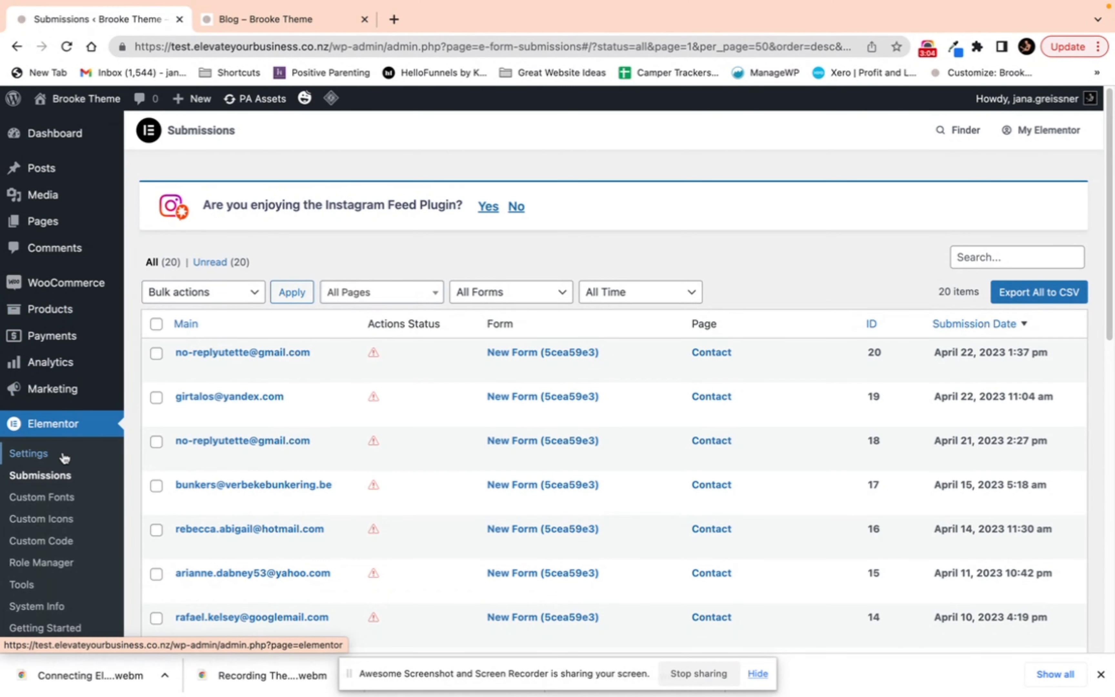
left_click(55, 501)
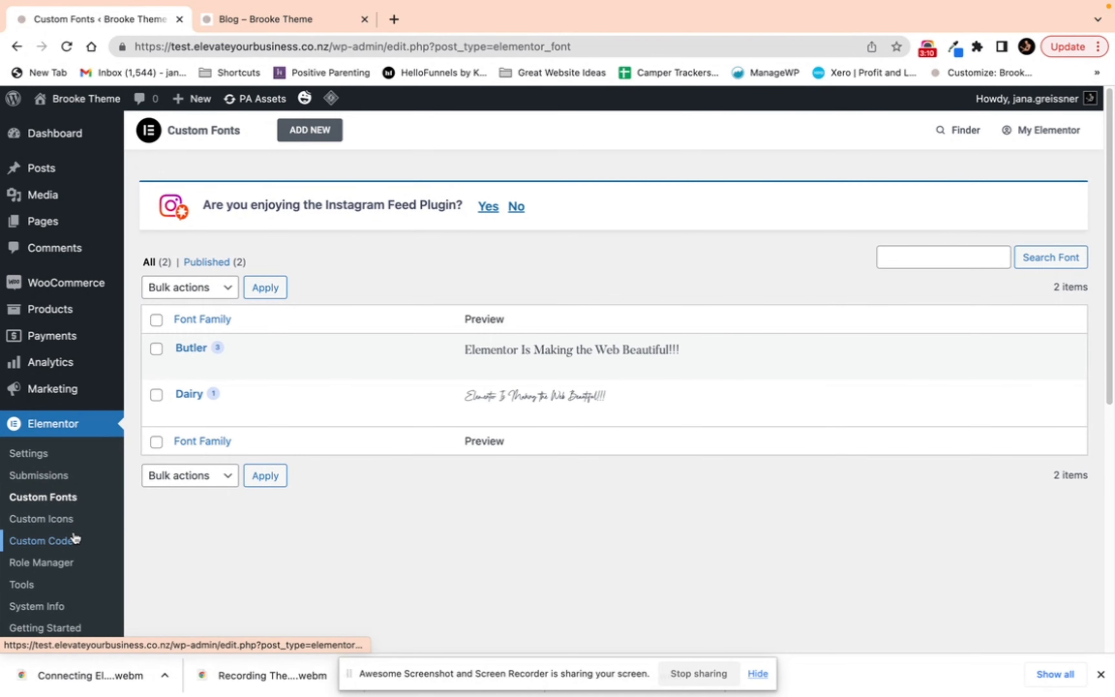
scroll(71, 535, "down", 3)
scroll(71, 535, "down", 6)
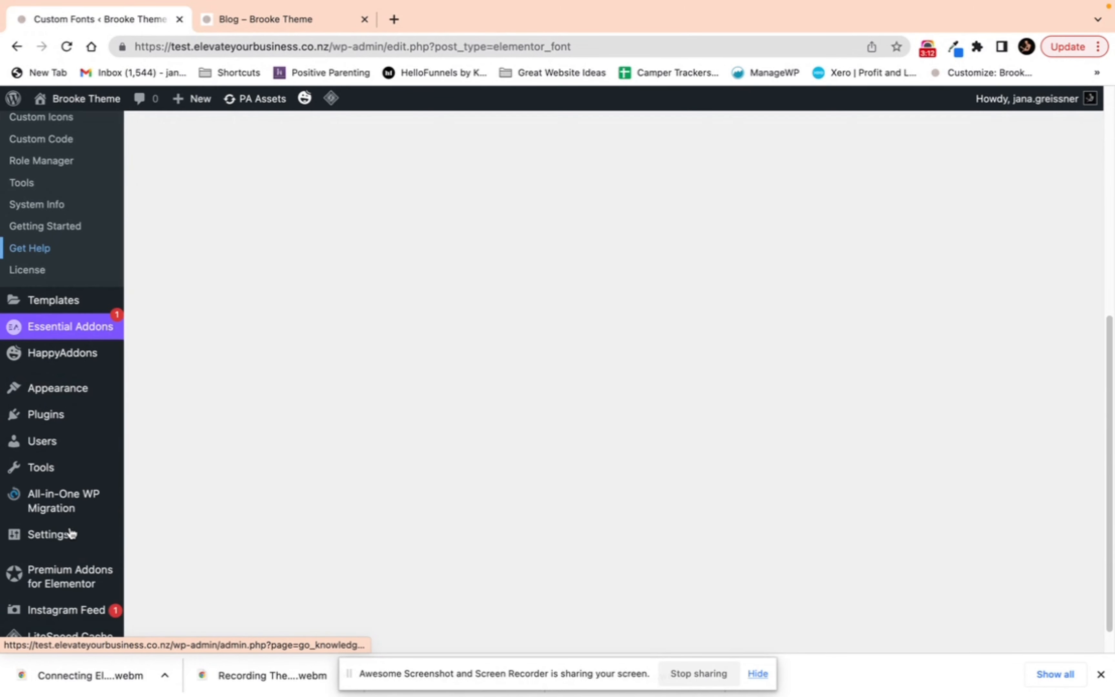
left_click(63, 304)
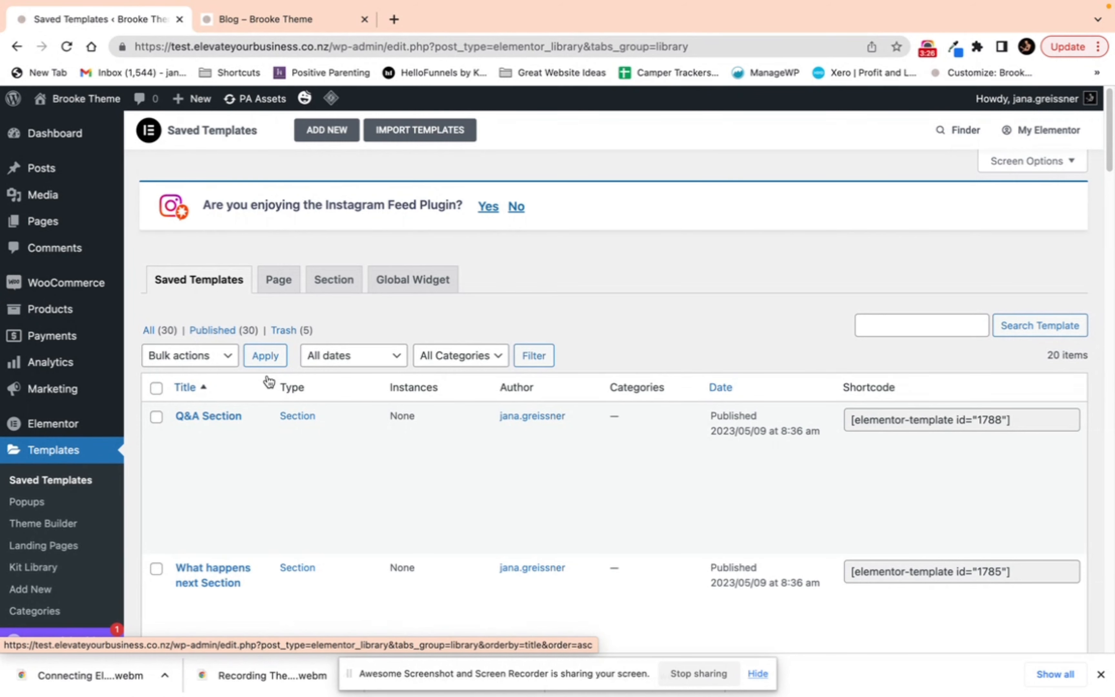
Step: Switch to the site's front-end tab, open the Service Two page and scroll through it
left_click(290, 20)
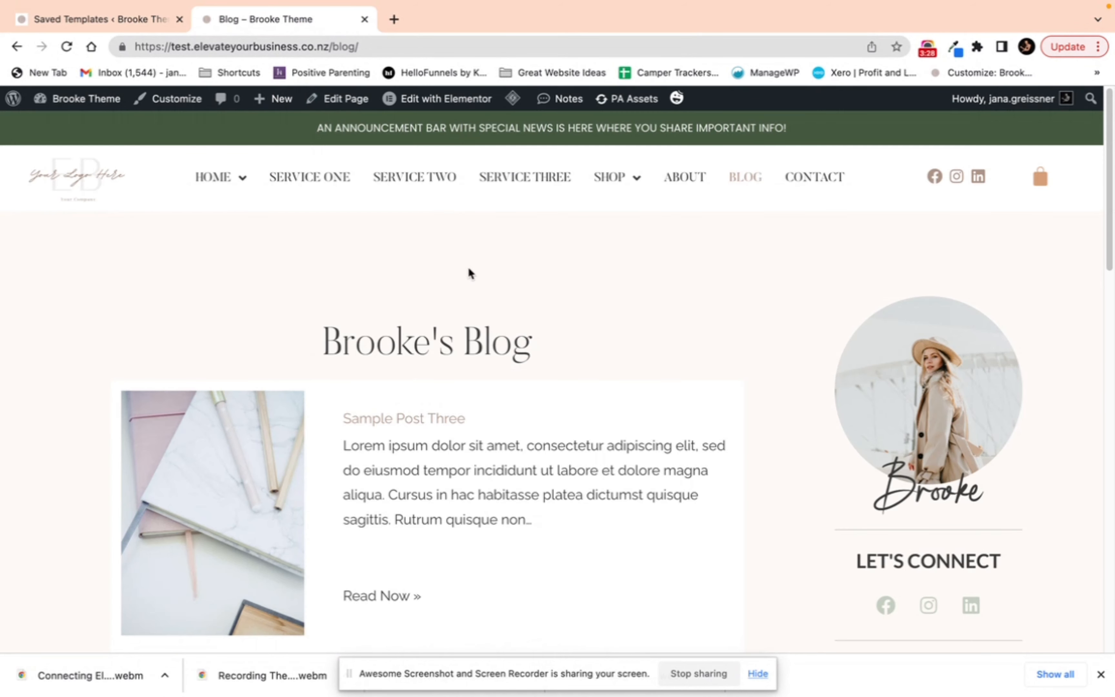
left_click(419, 179)
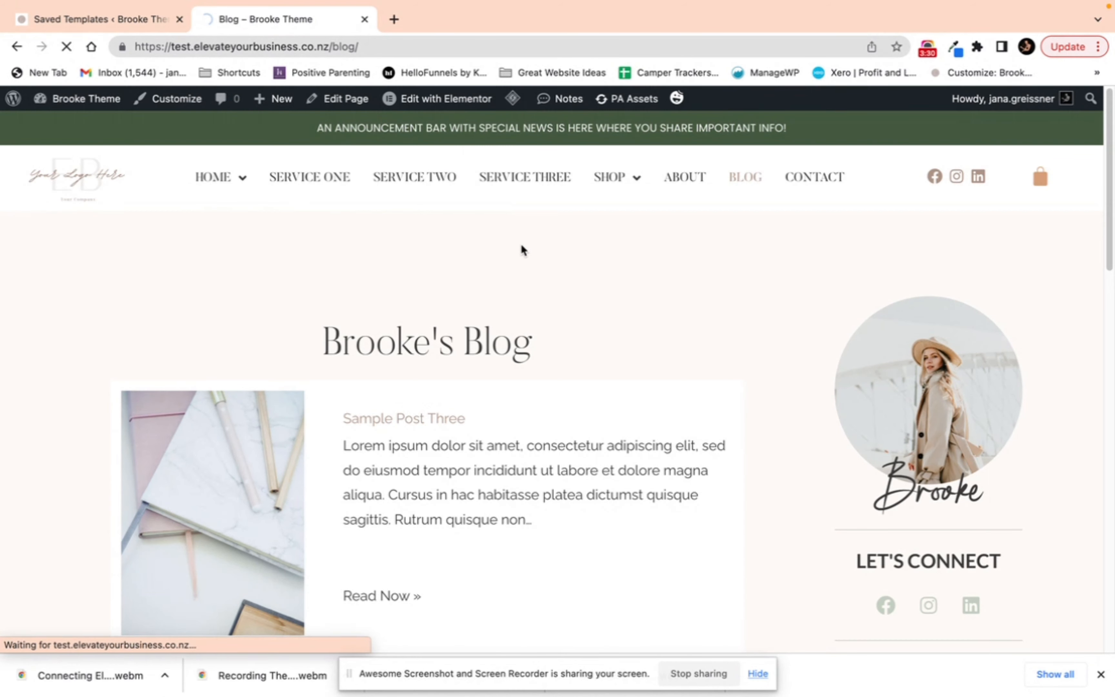
scroll(504, 313, "down", 4)
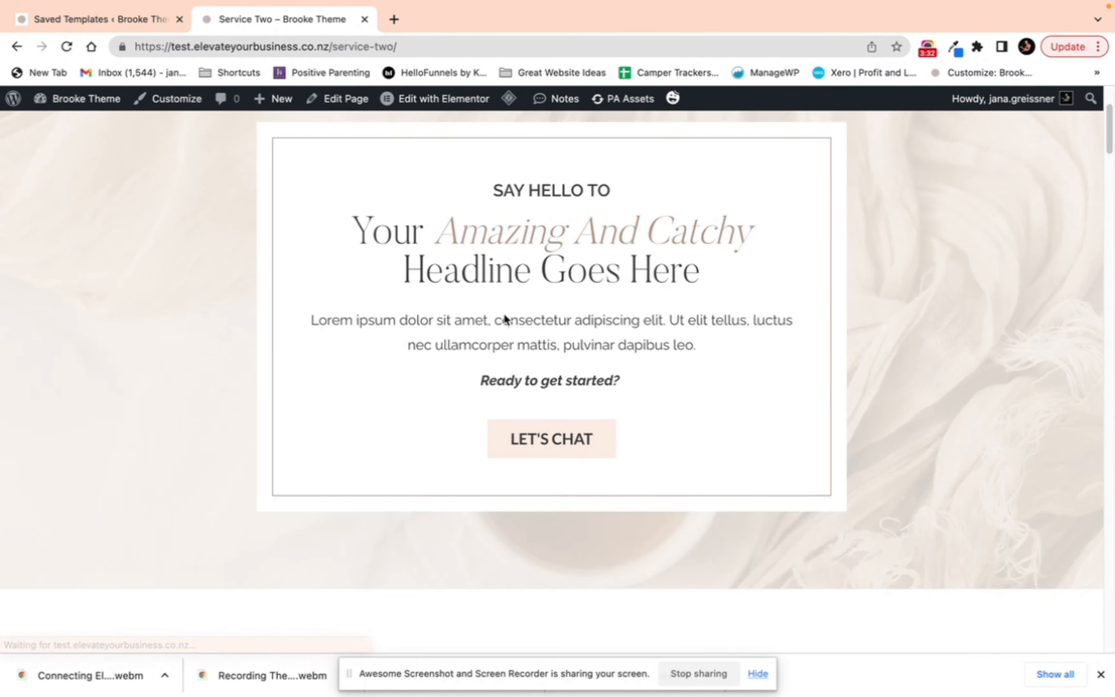
scroll(504, 313, "down", 6)
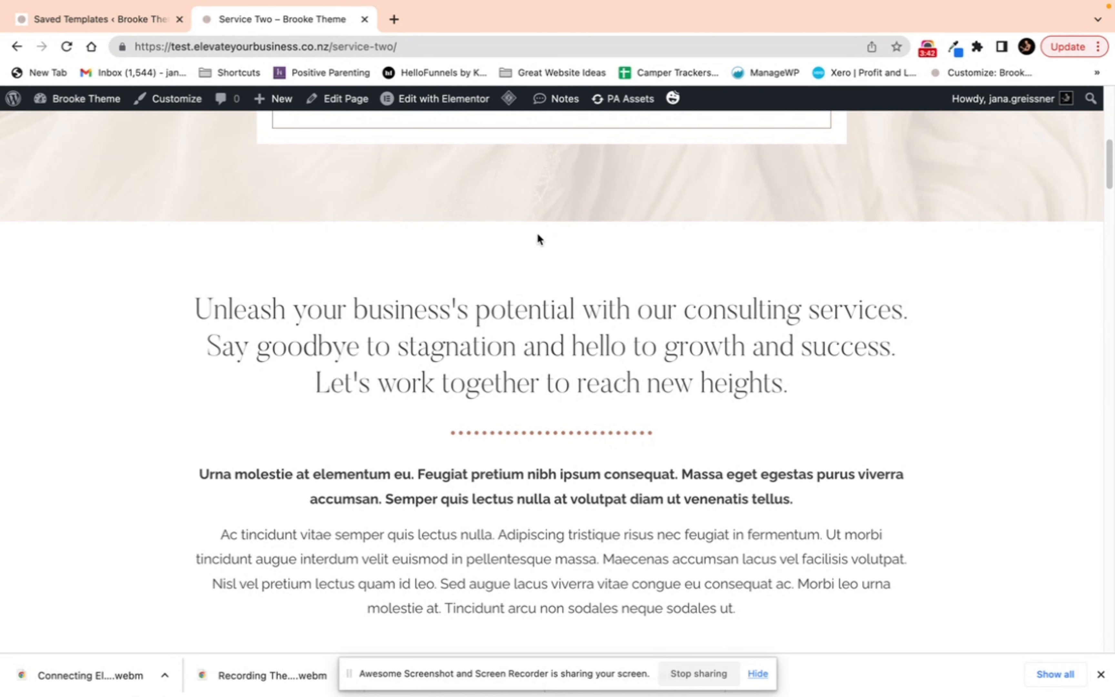
Step: Return to the admin tab and view the Popups screen and the Theme Builder's site parts
left_click(152, 19)
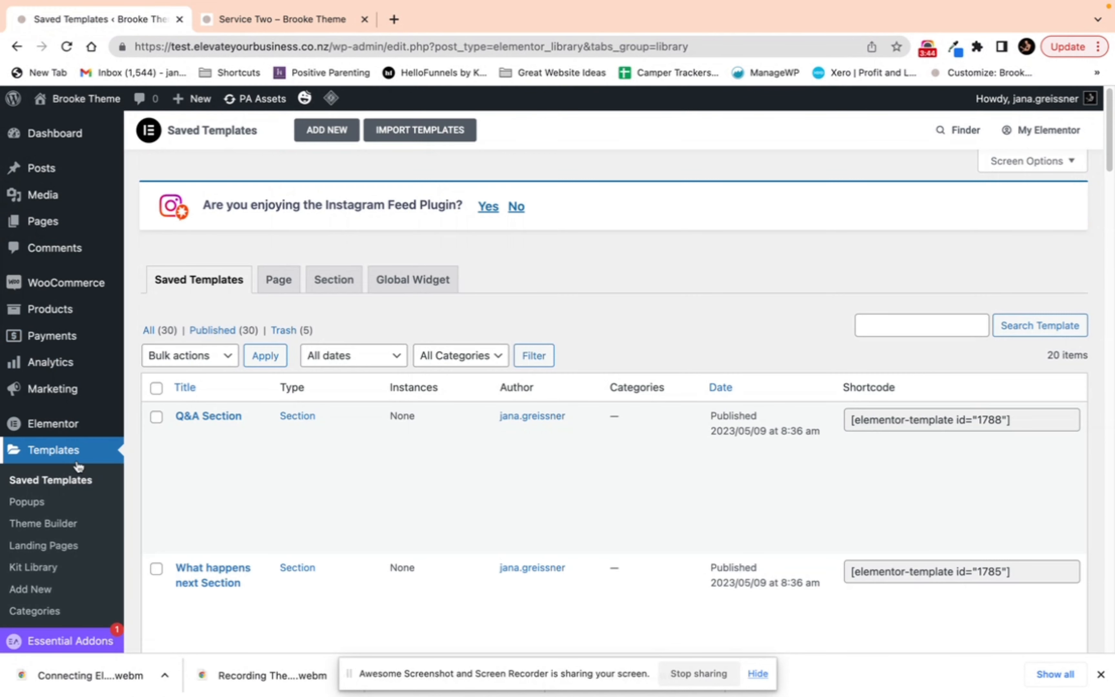
left_click(37, 507)
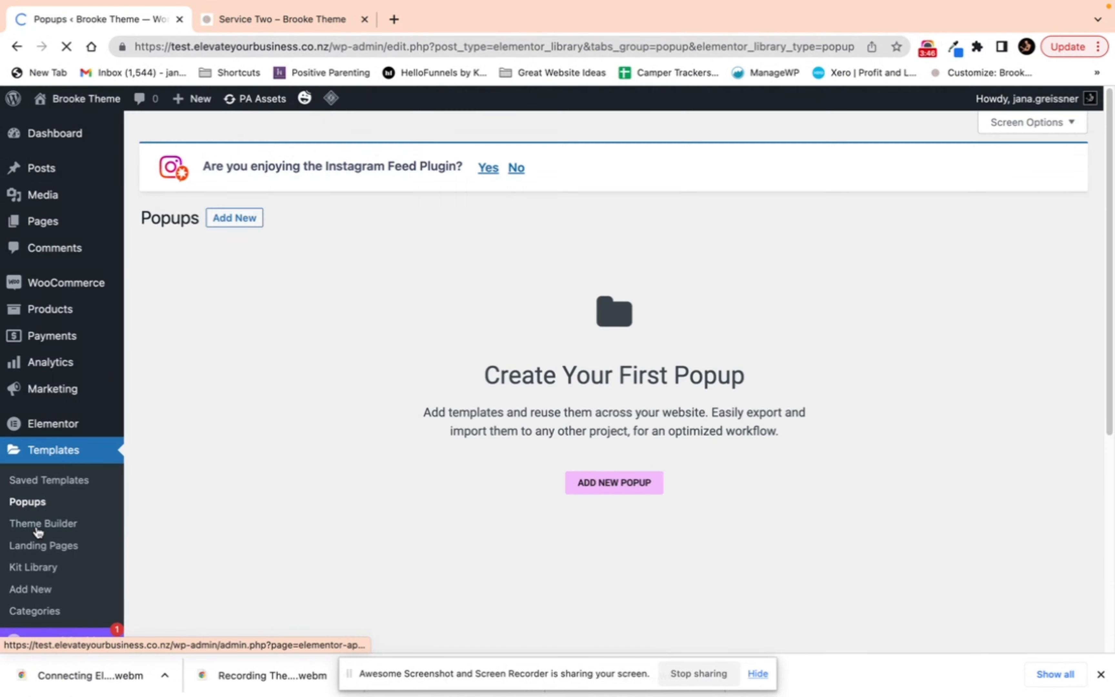
left_click(39, 526)
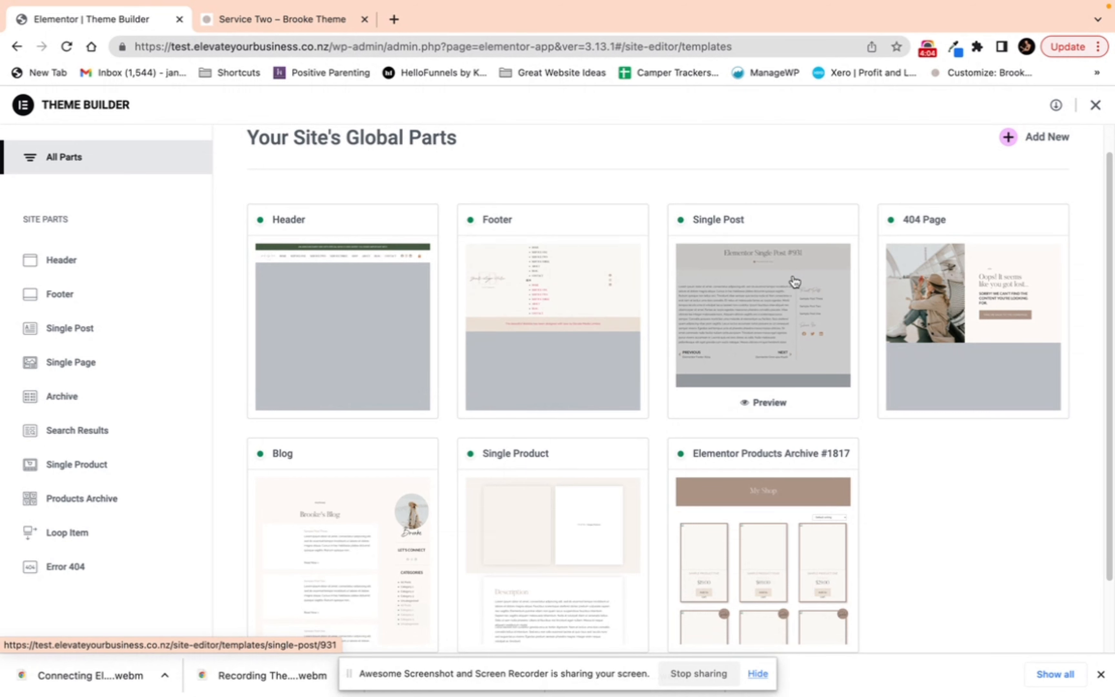
scroll(692, 324, "down", 2)
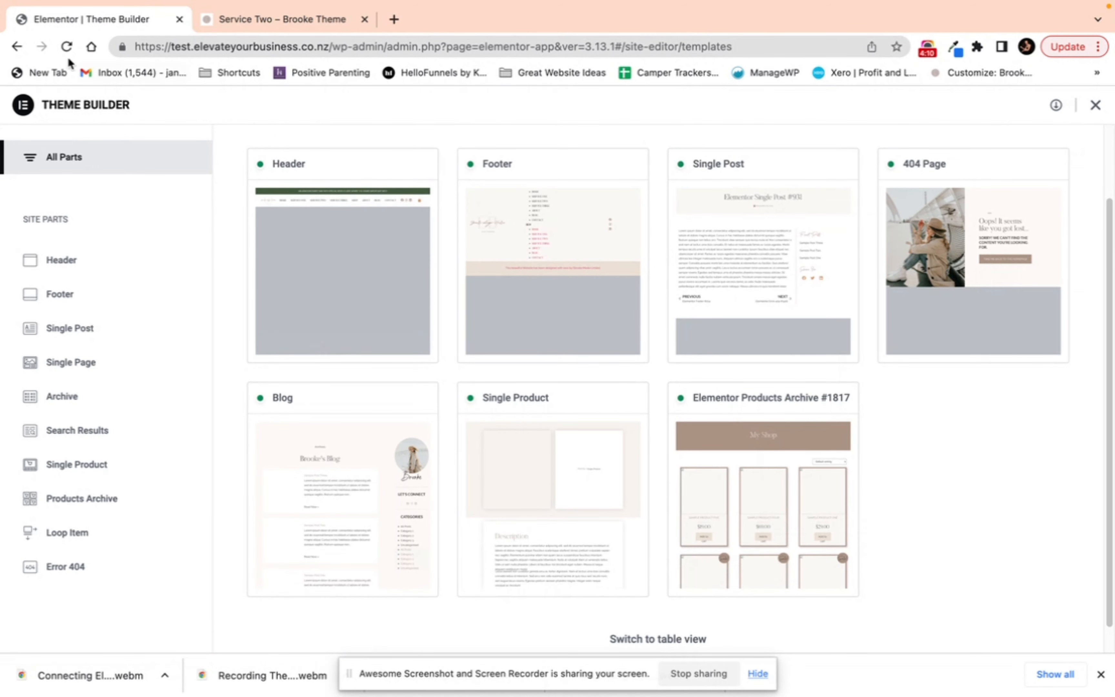
left_click(18, 46)
Step: Open the Appearance Themes screen and scroll through the installed themes
scroll(69, 511, "down", 3)
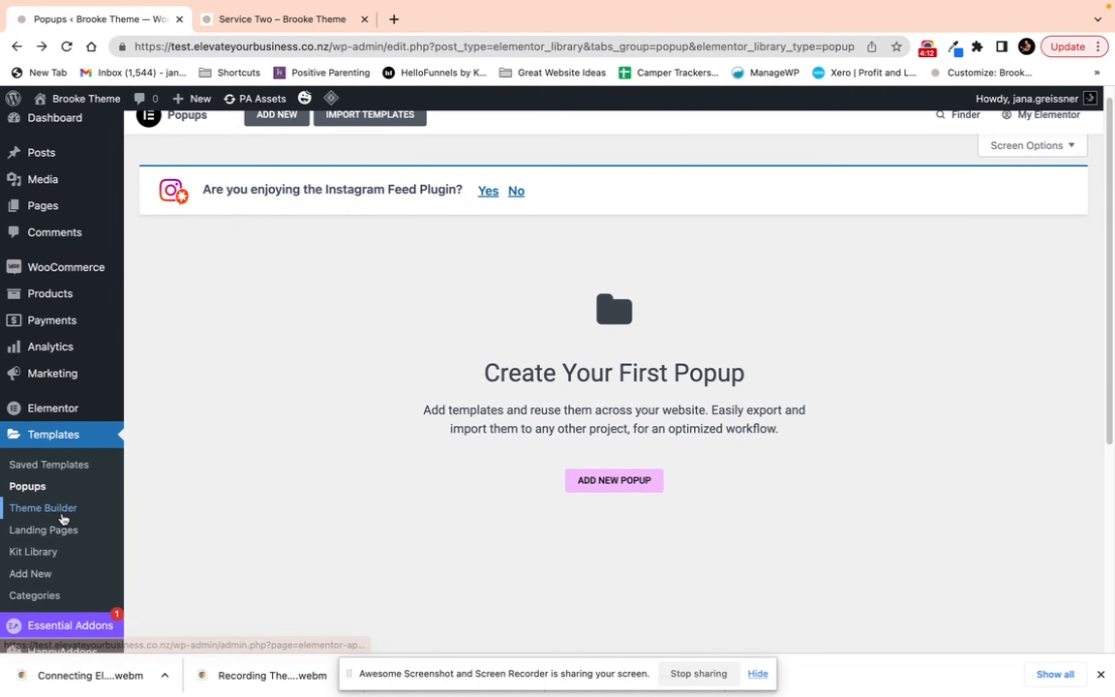
scroll(77, 443, "down", 3)
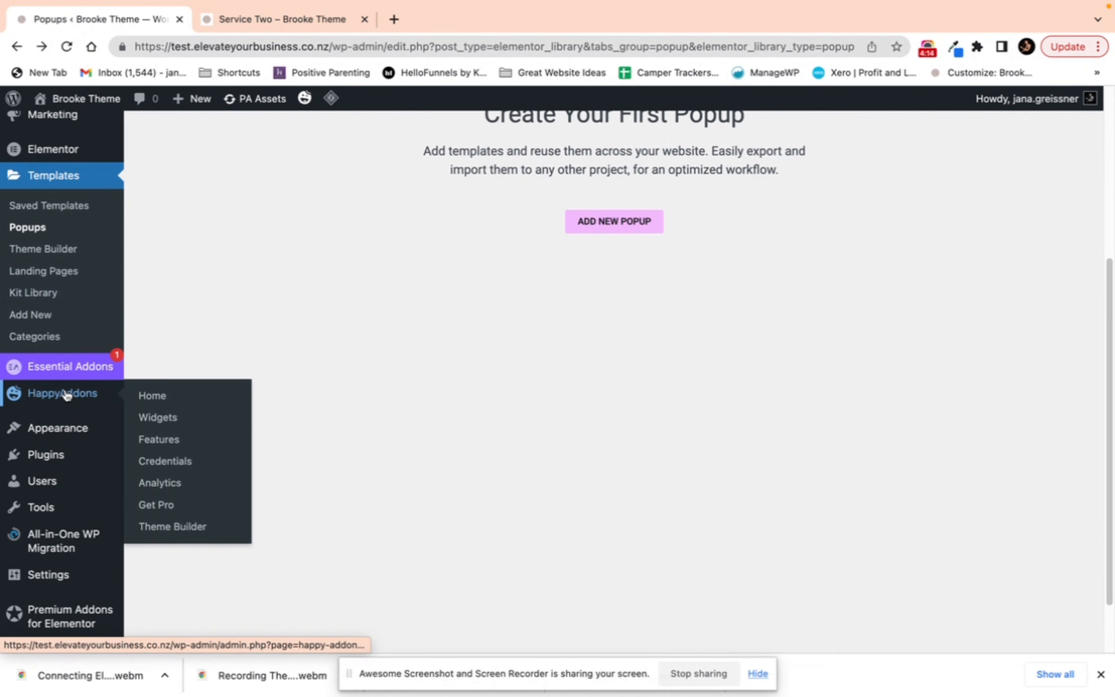
mouse_move(80, 399)
mouse_move(31, 429)
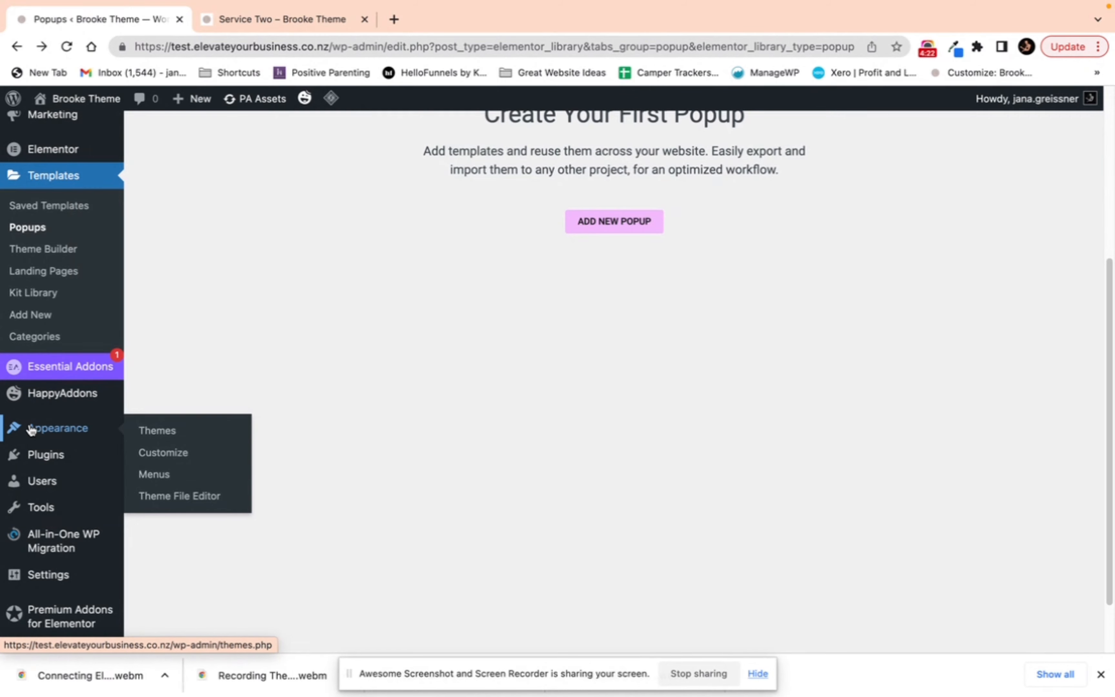
left_click(32, 429)
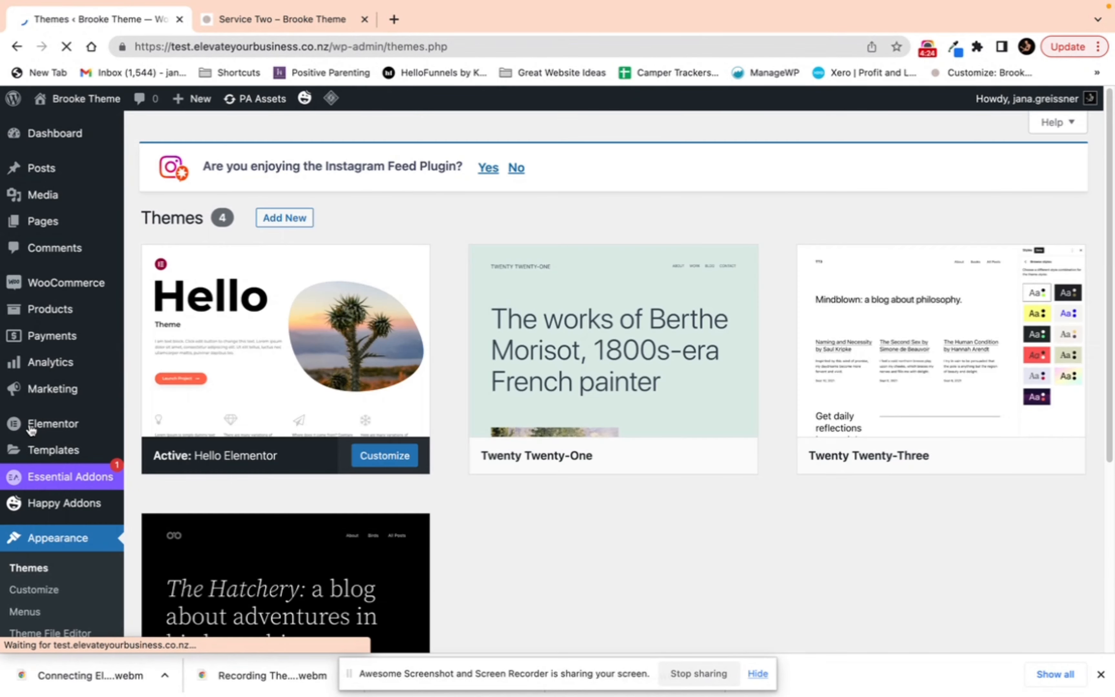
mouse_move(43, 399)
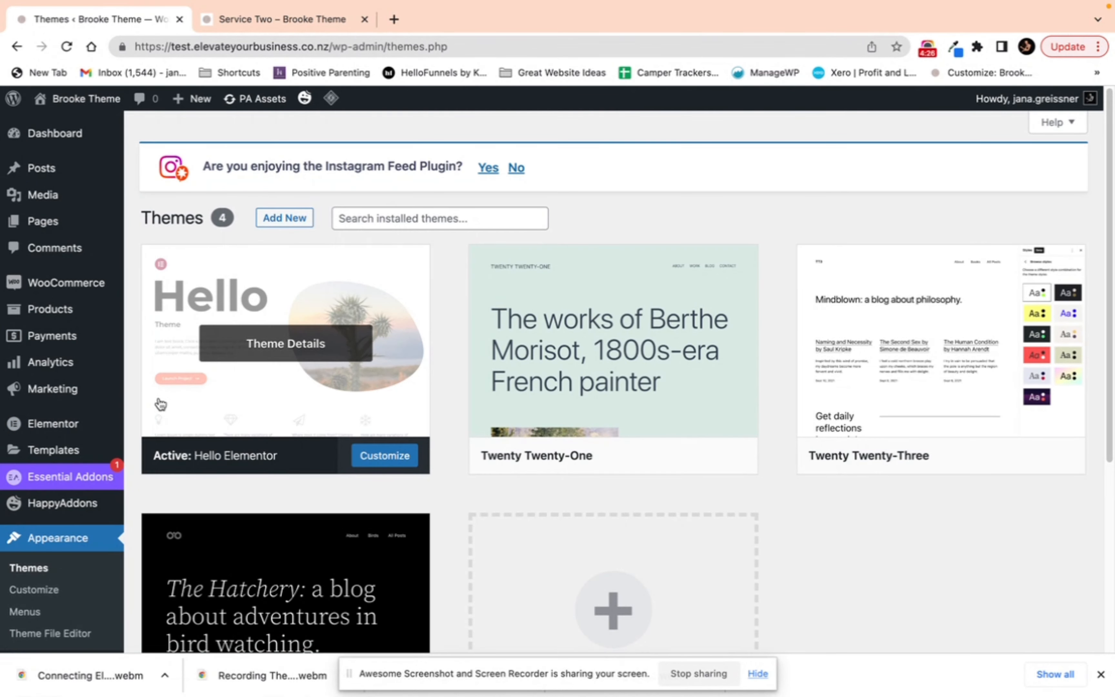
scroll(159, 404, "down", 4)
mouse_move(294, 224)
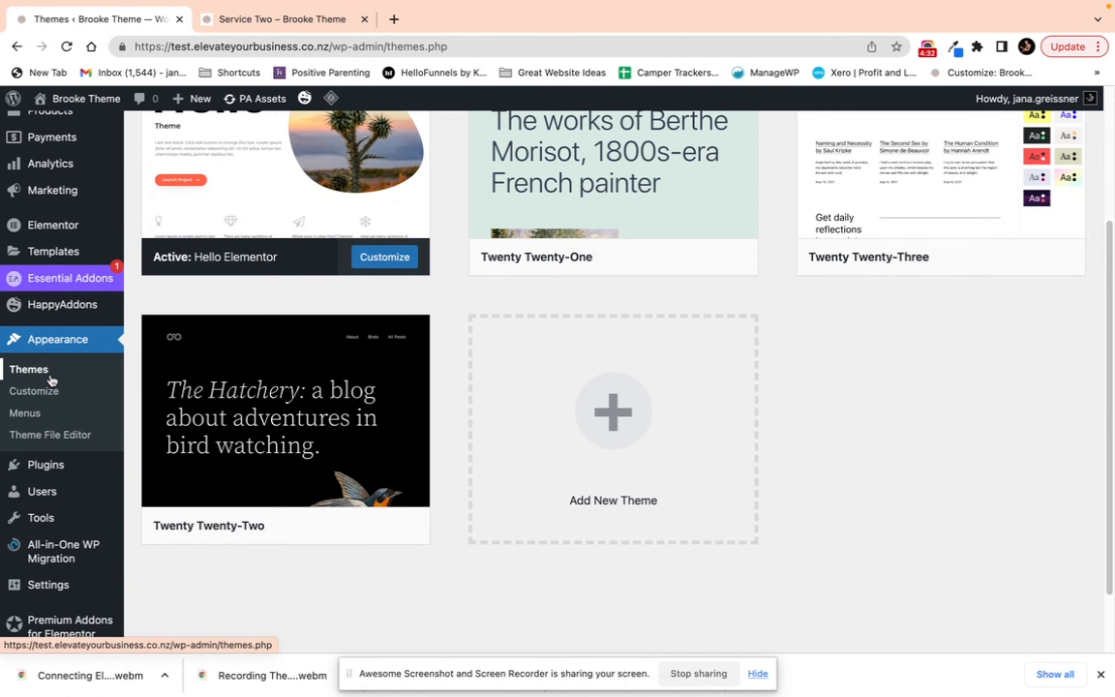
Step: Open the Customizer, review the Site Identity settings and return to the main customizing panel
left_click(54, 400)
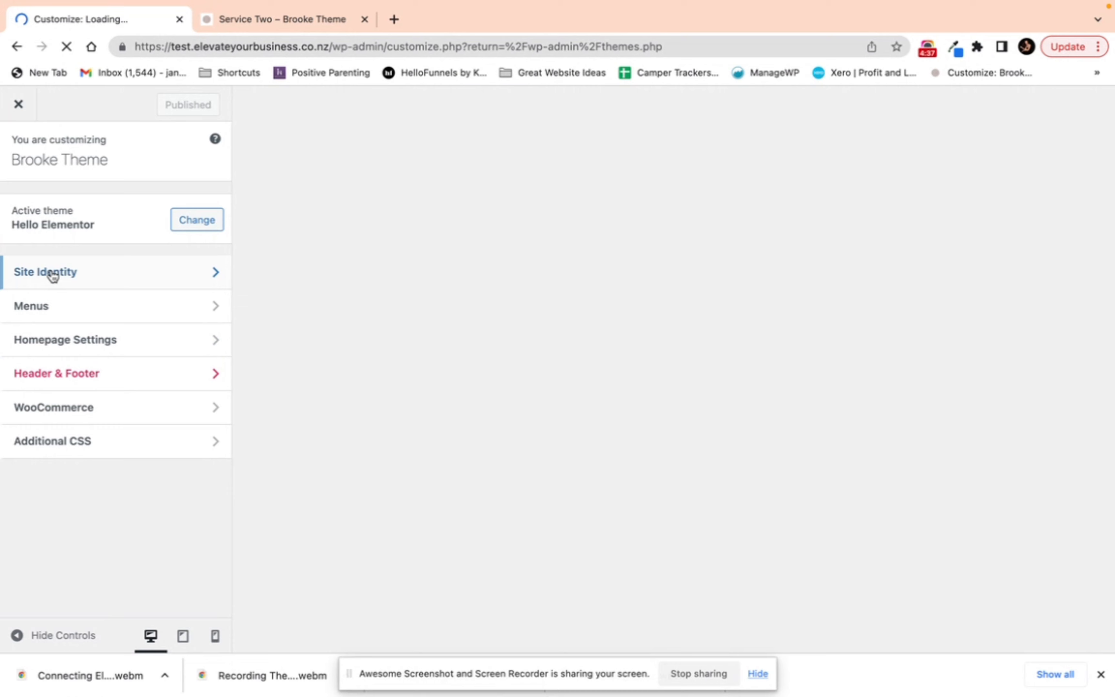
left_click(53, 275)
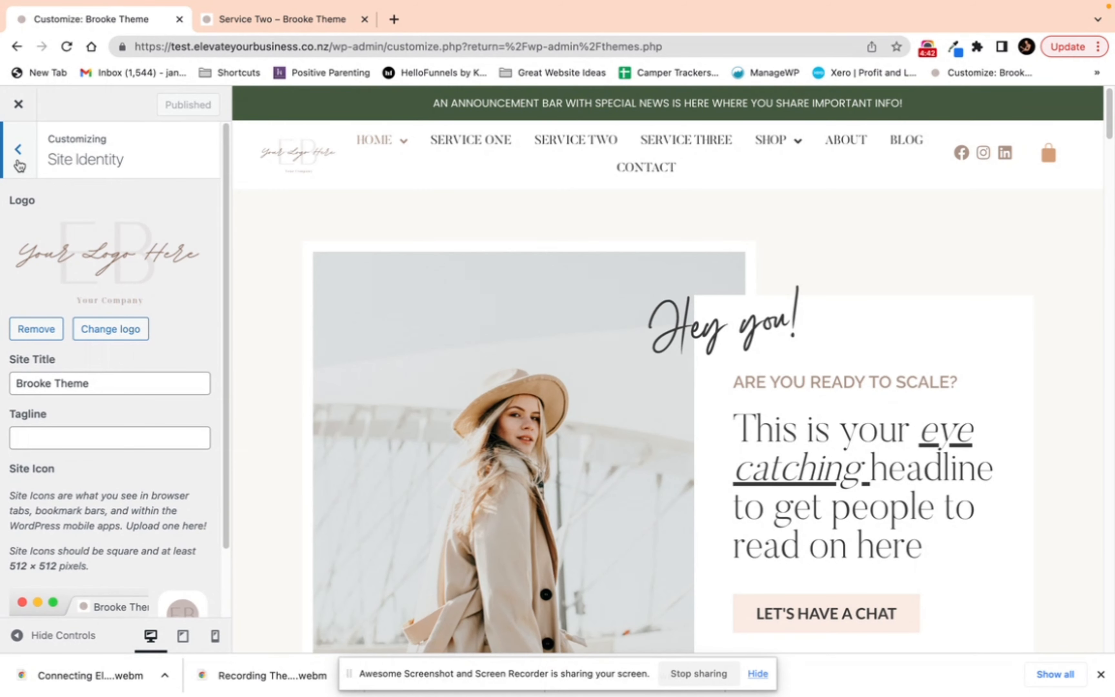
scroll(120, 448, "down", 3)
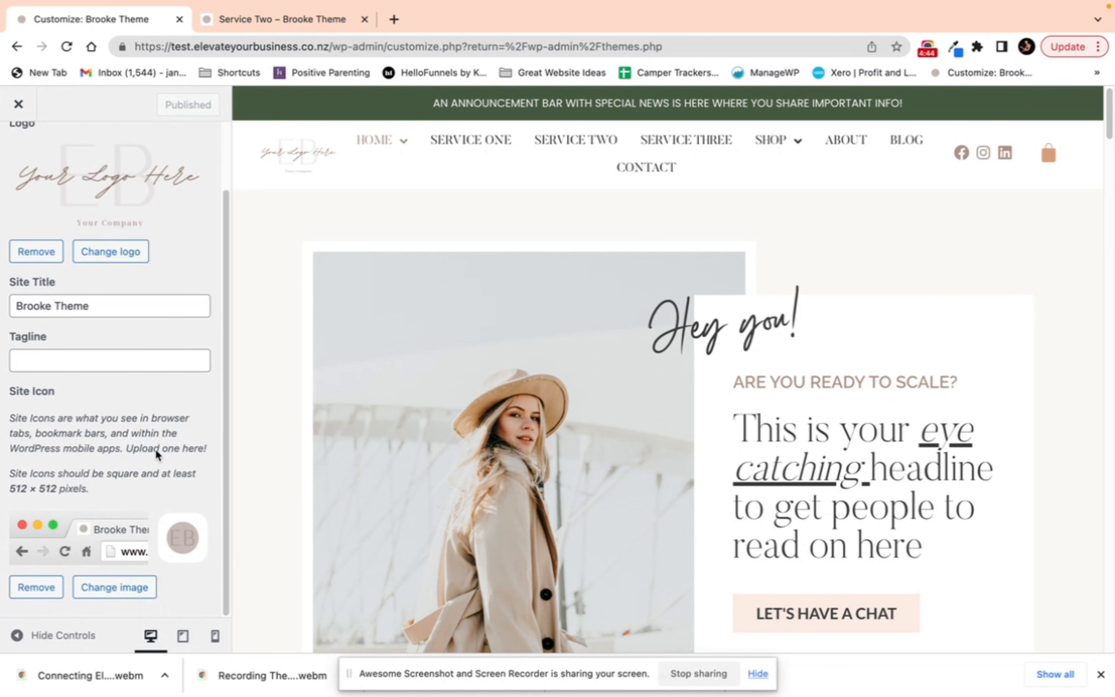
scroll(43, 203, "up", 3)
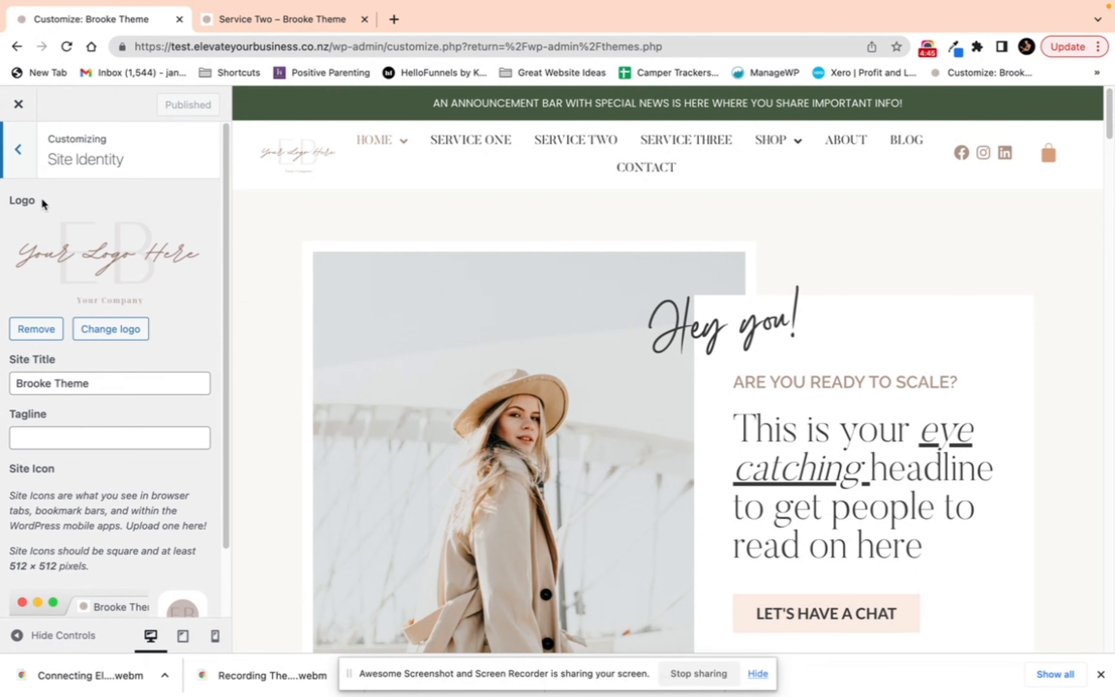
left_click(16, 147)
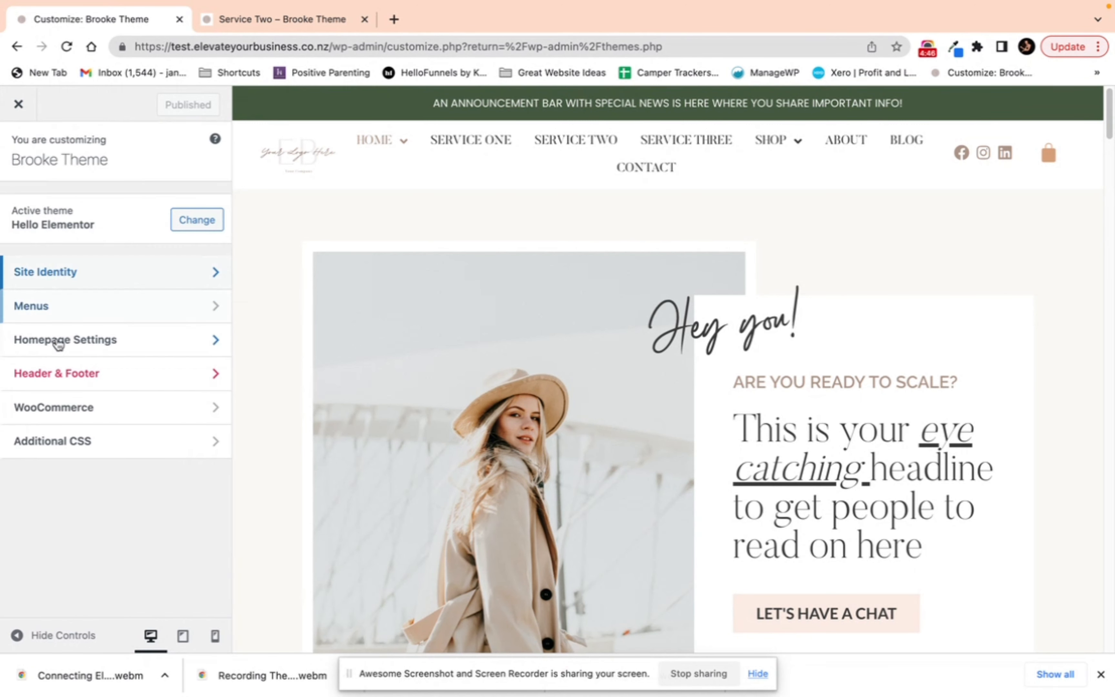
left_click(76, 308)
key("Escape")
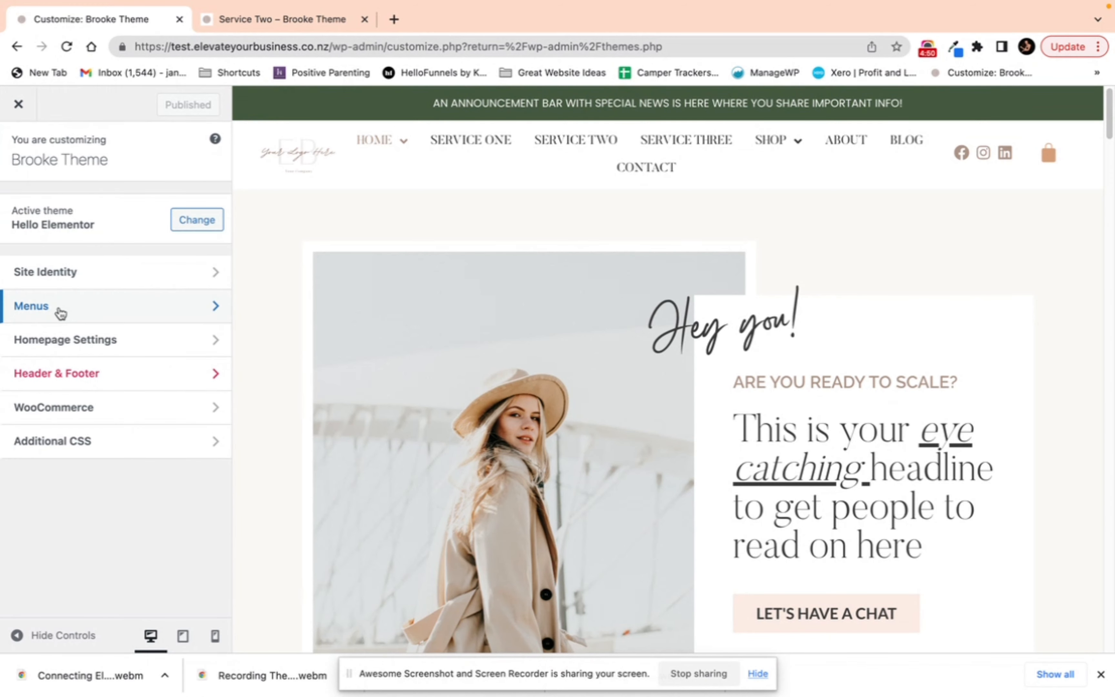
Step: Review the Customizer's Homepage Settings, including the homepage page options, then close the Customizer
left_click(67, 332)
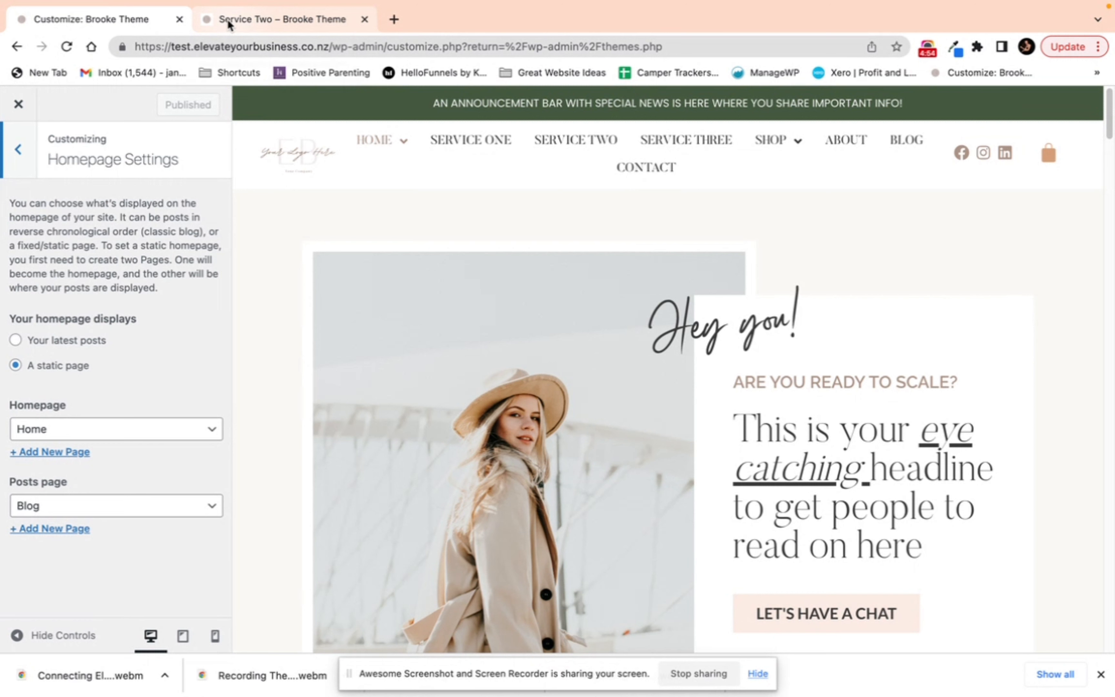
left_click(84, 438)
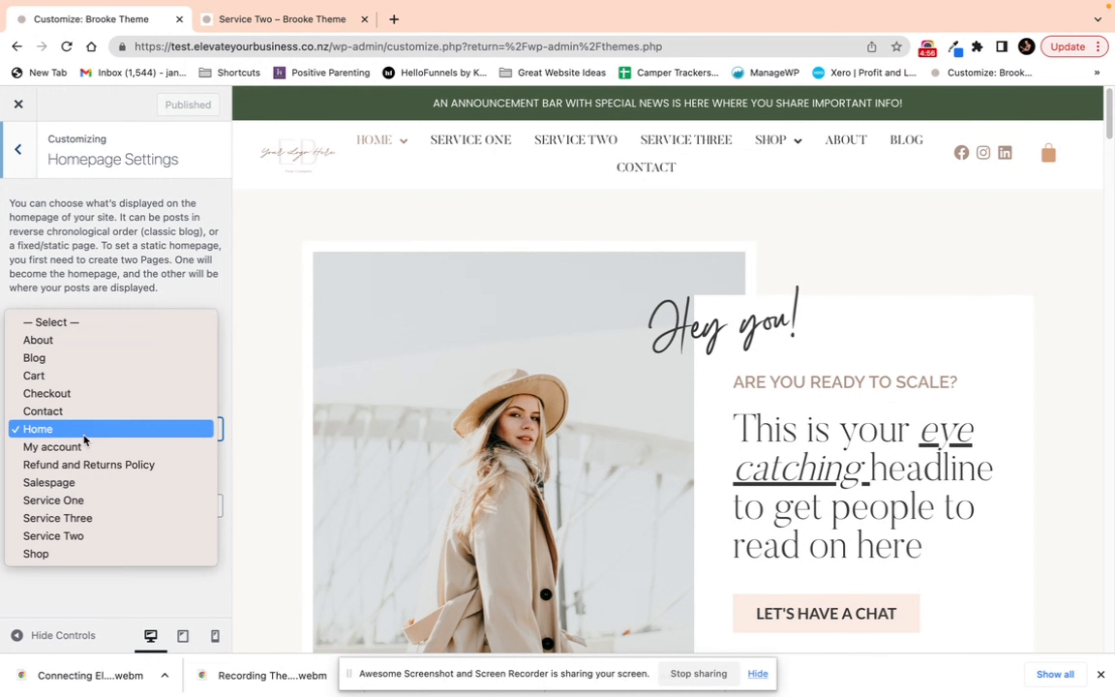
left_click(149, 245)
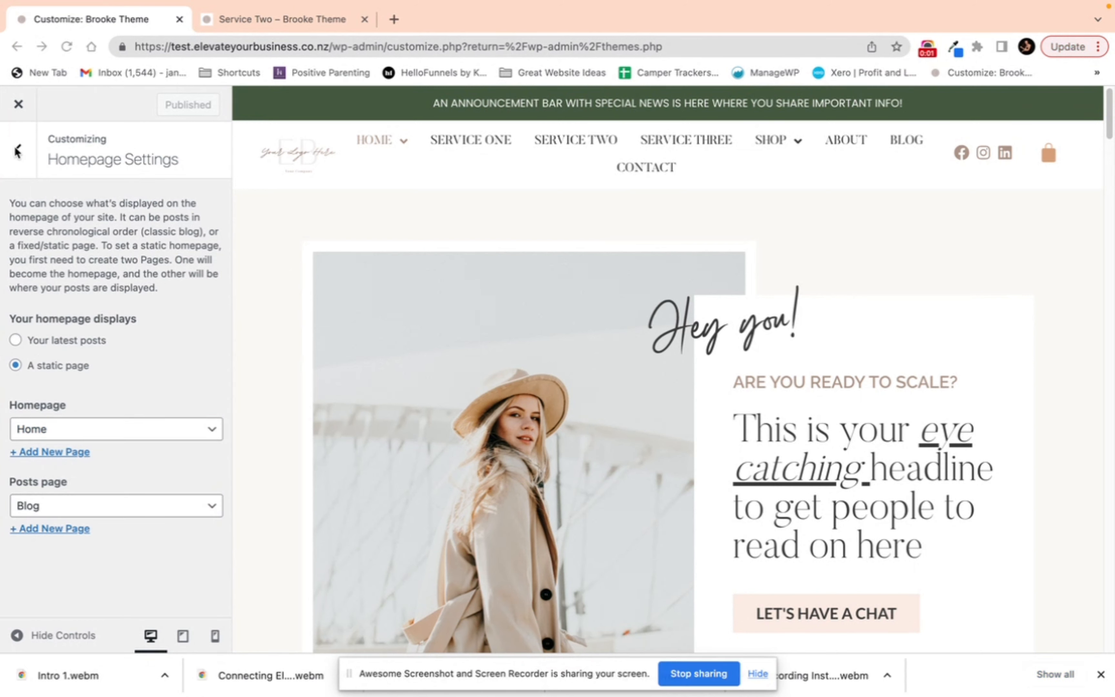
left_click(19, 115)
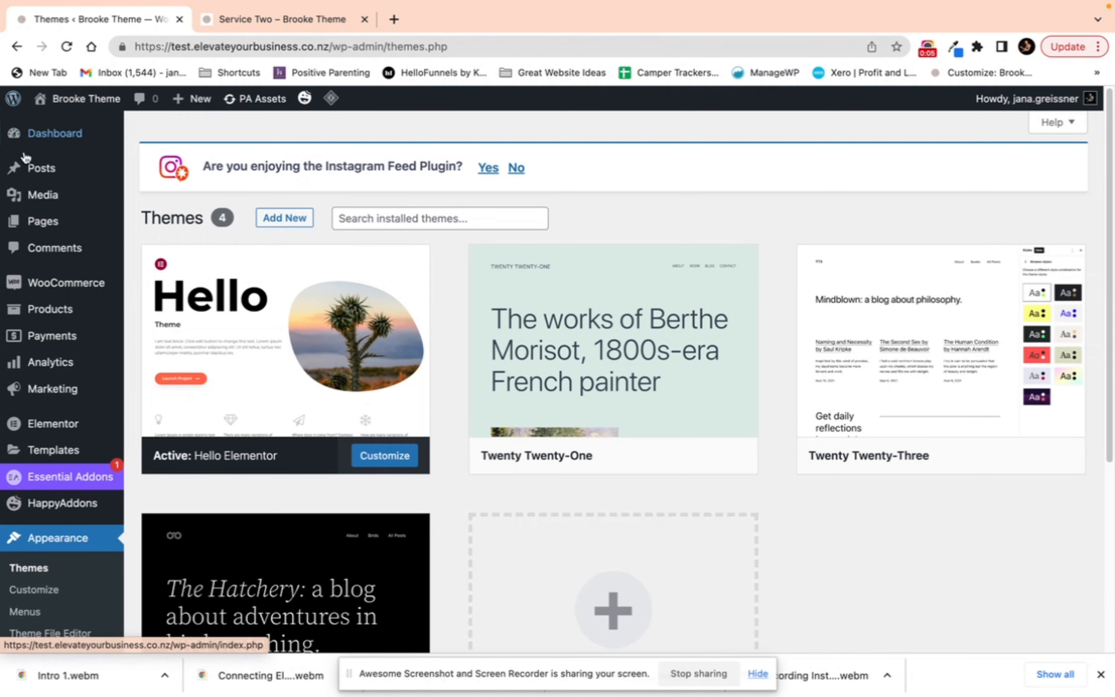
Step: Open the Menus screen and expand the Service One and Service Two items of the Main Menu
scroll(66, 475, "down", 3)
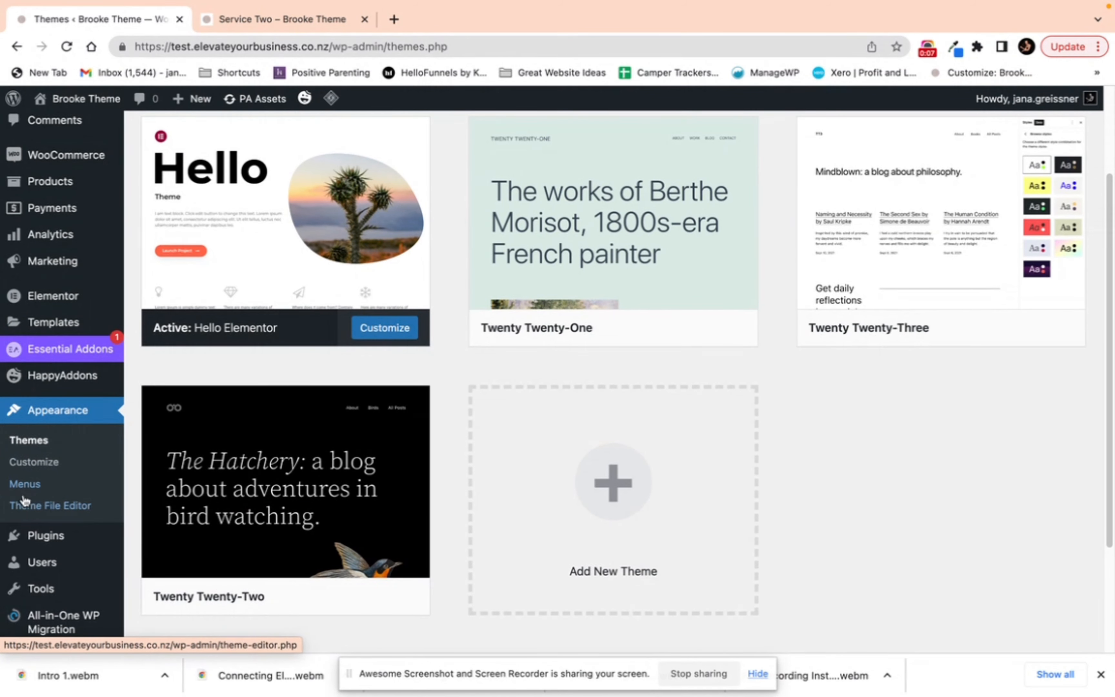
left_click(23, 489)
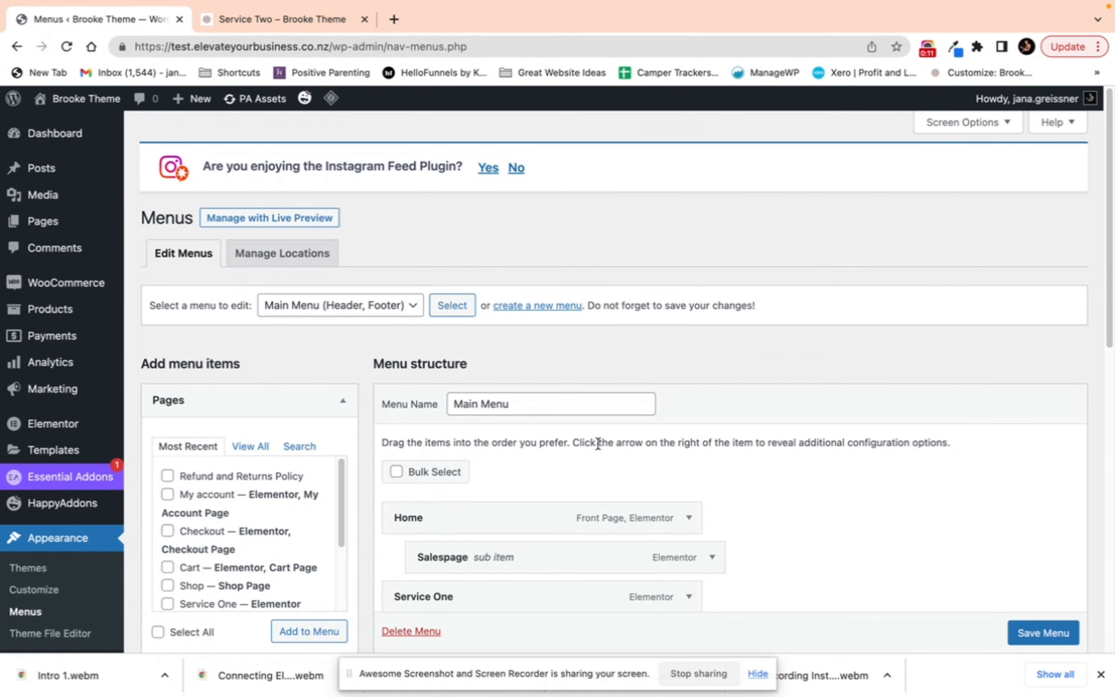
scroll(599, 445, "down", 3)
scroll(799, 356, "down", 5)
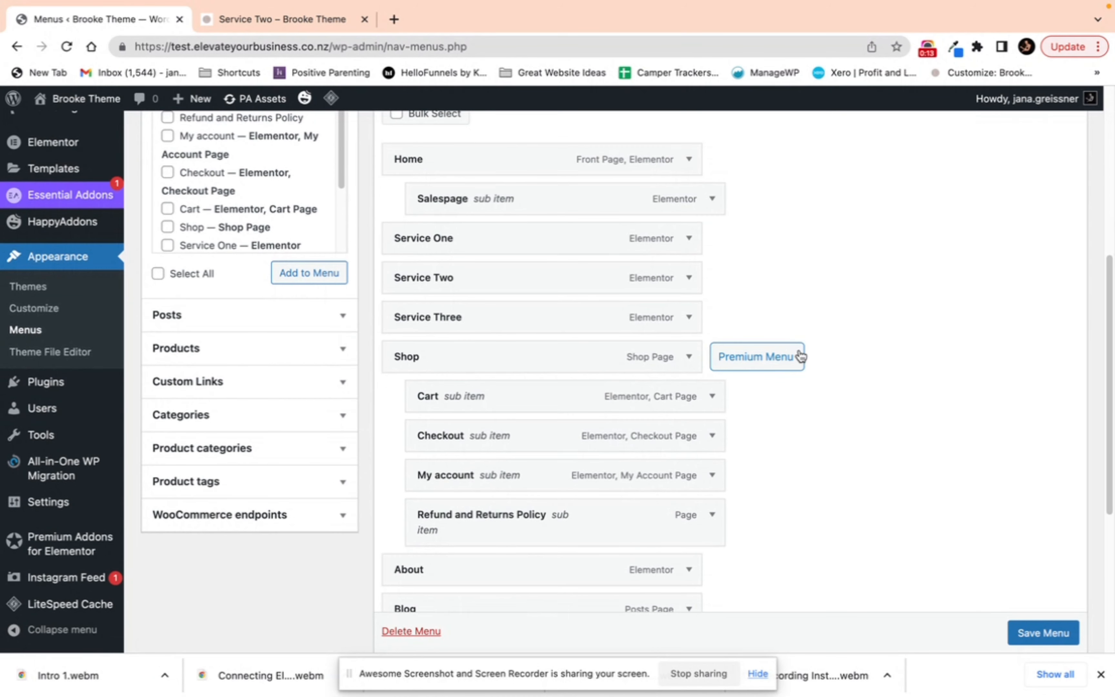
mouse_move(423, 214)
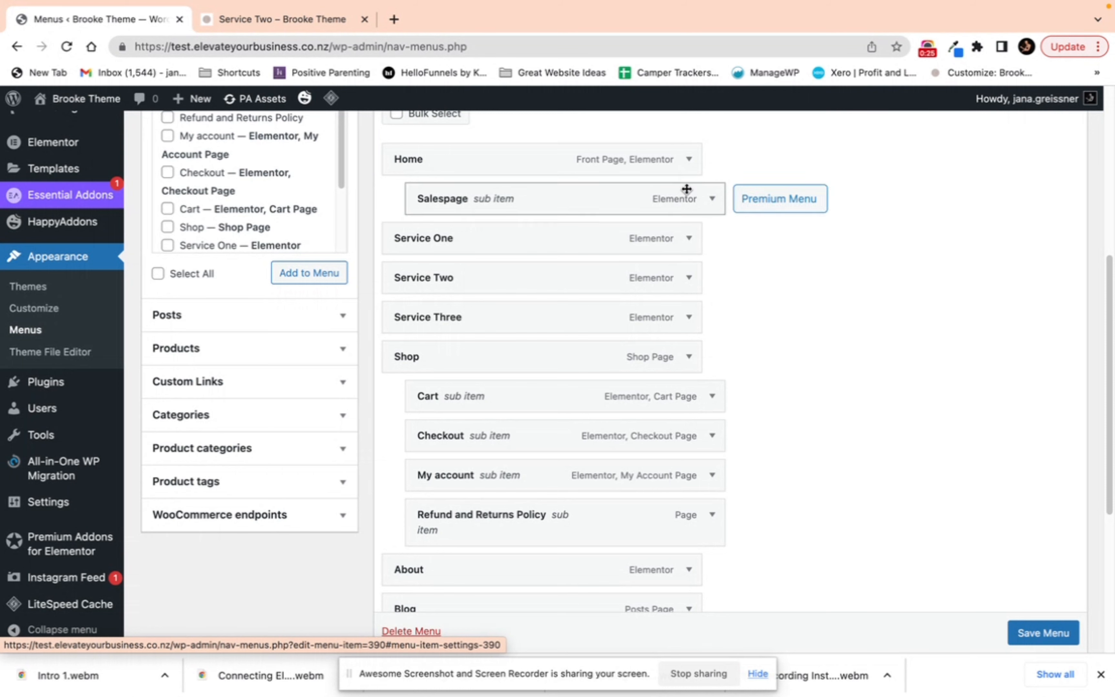
left_click(689, 240)
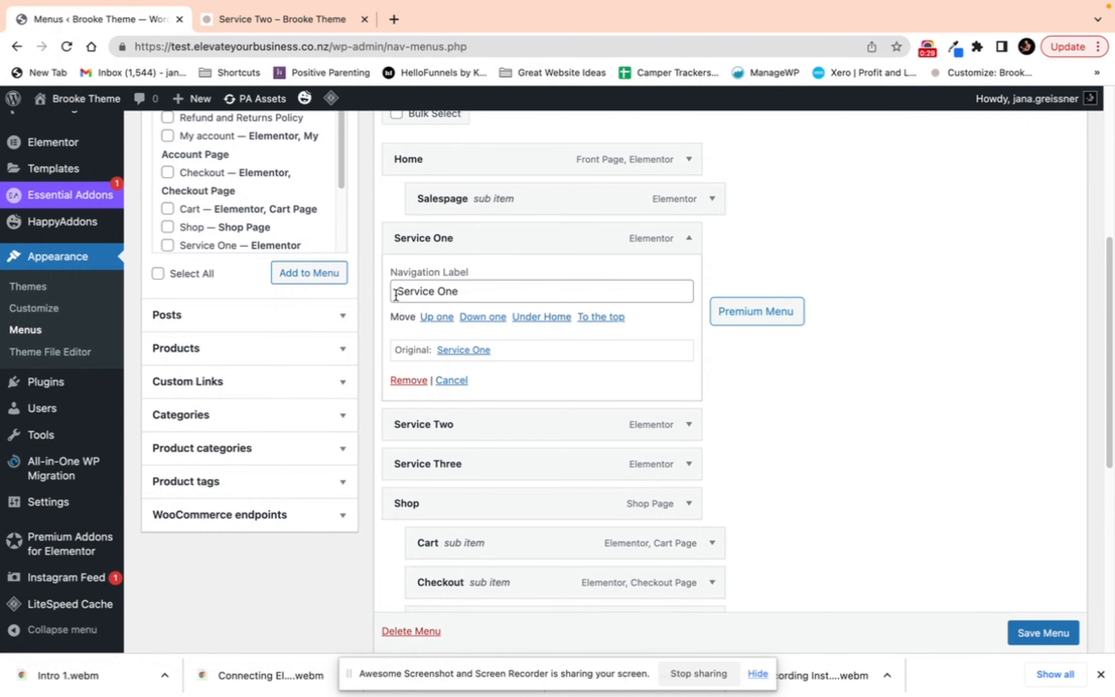
left_click(692, 240)
left_click(689, 279)
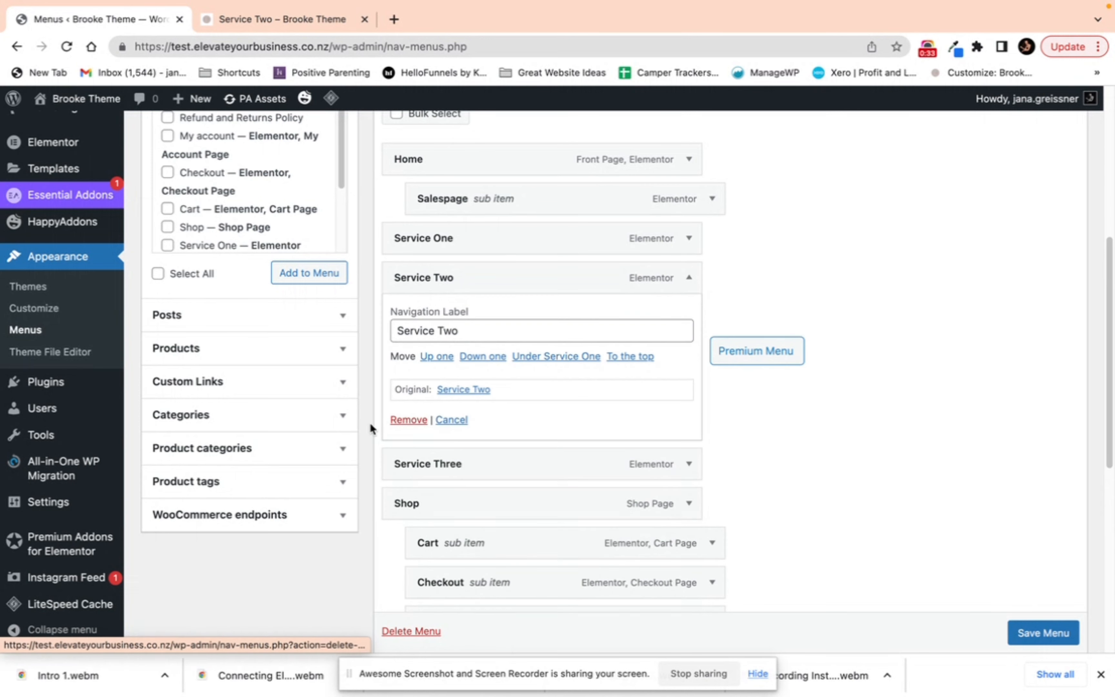
left_click(690, 282)
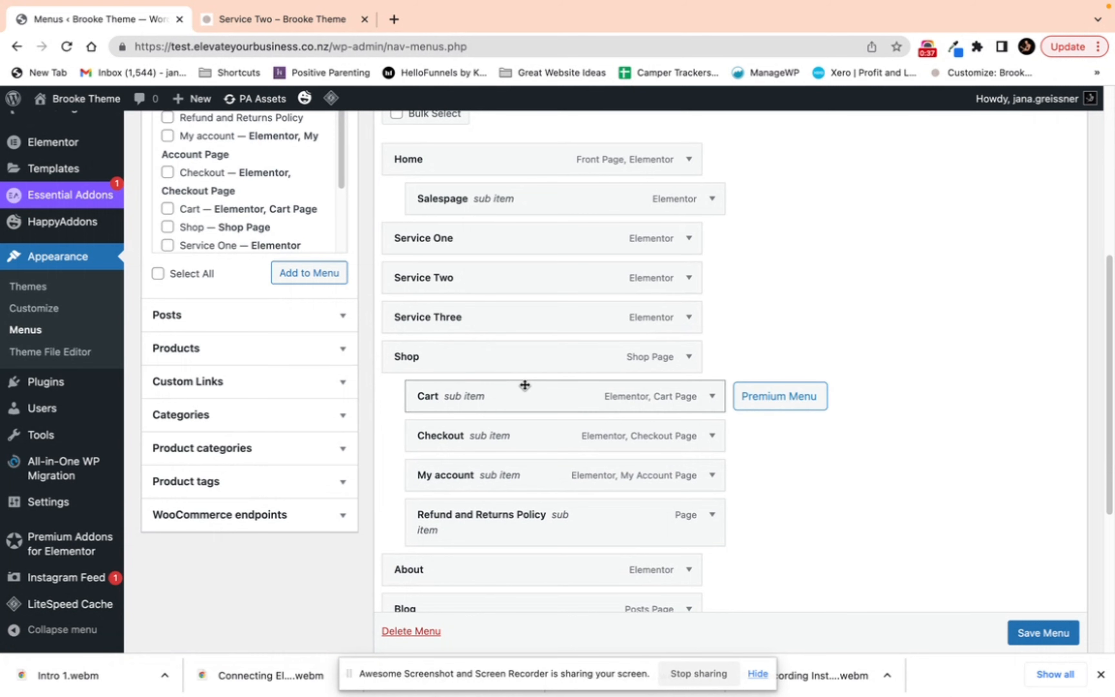
Step: Scroll through the rest of the menu structure and expand and collapse the Blog menu item
scroll(500, 442, "down", 3)
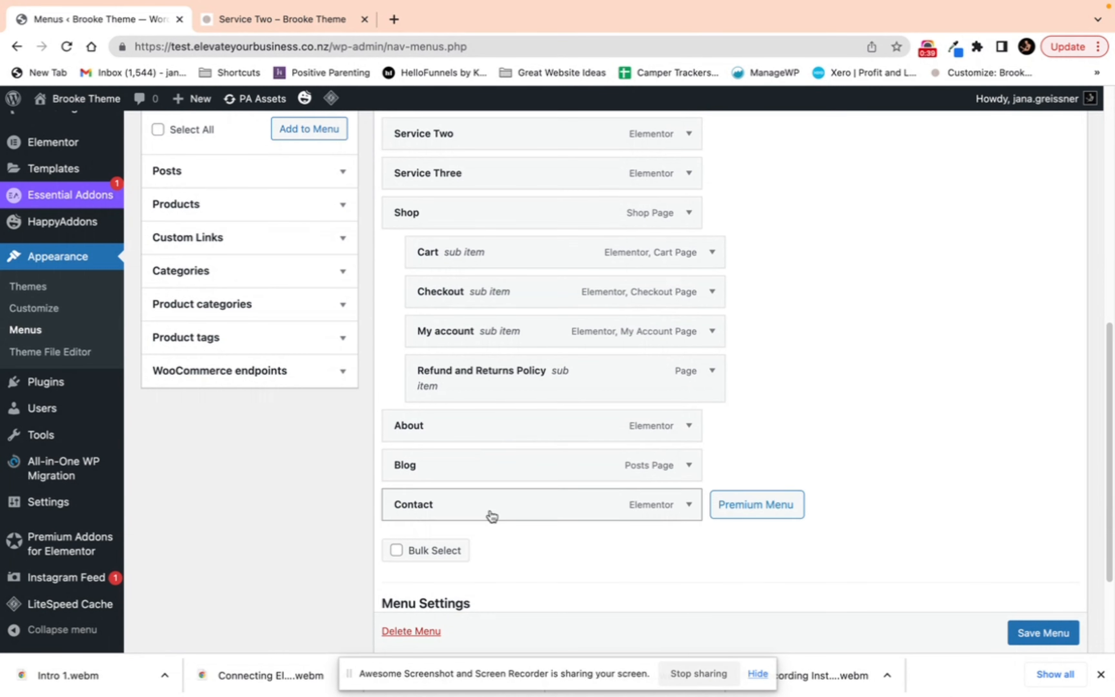
left_click(689, 466)
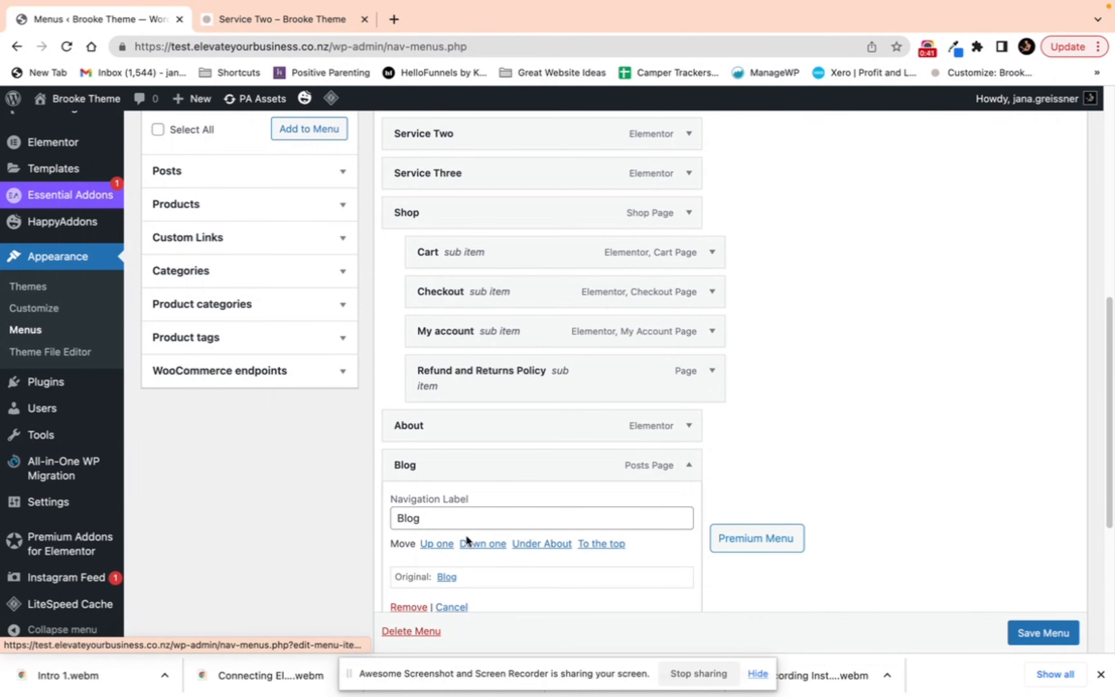
left_click(689, 466)
scroll(695, 331, "up", 3)
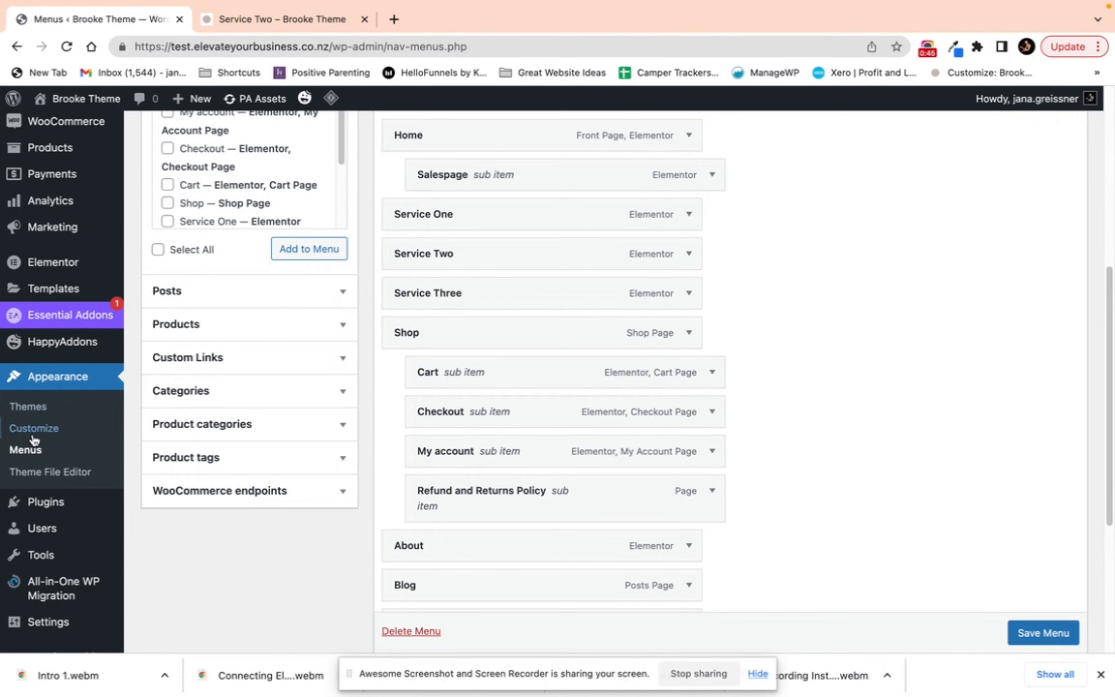
scroll(69, 507, "down", 1)
Step: Open the Installed Plugins list and scroll through all migrated plugins
left_click(58, 485)
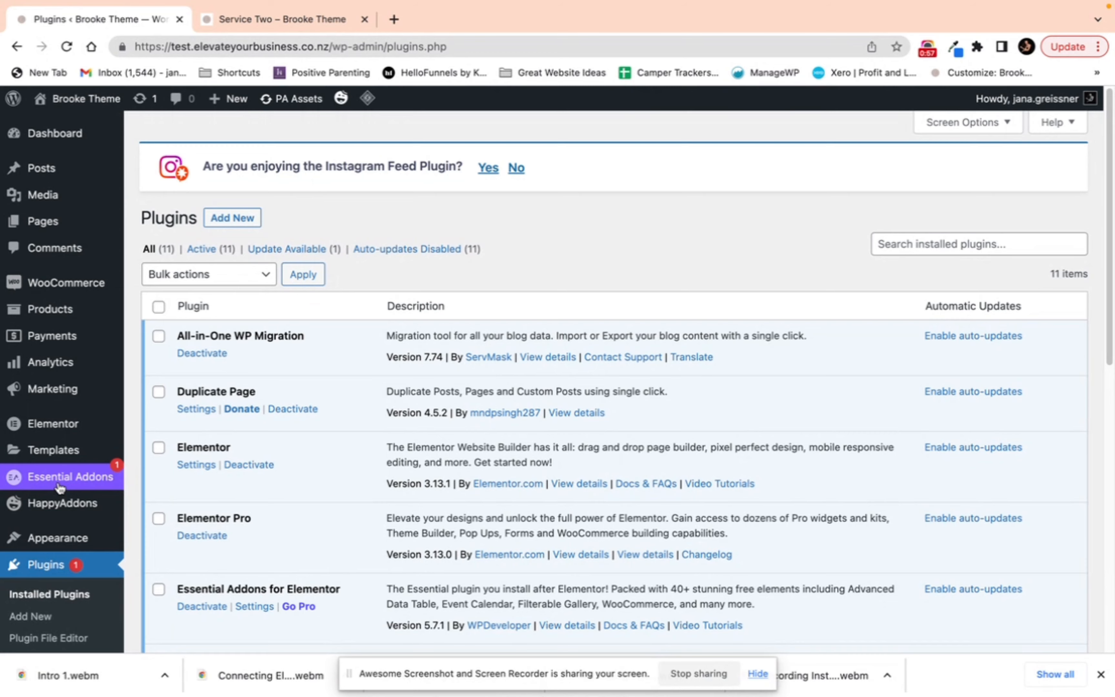
scroll(410, 300, "down", 10)
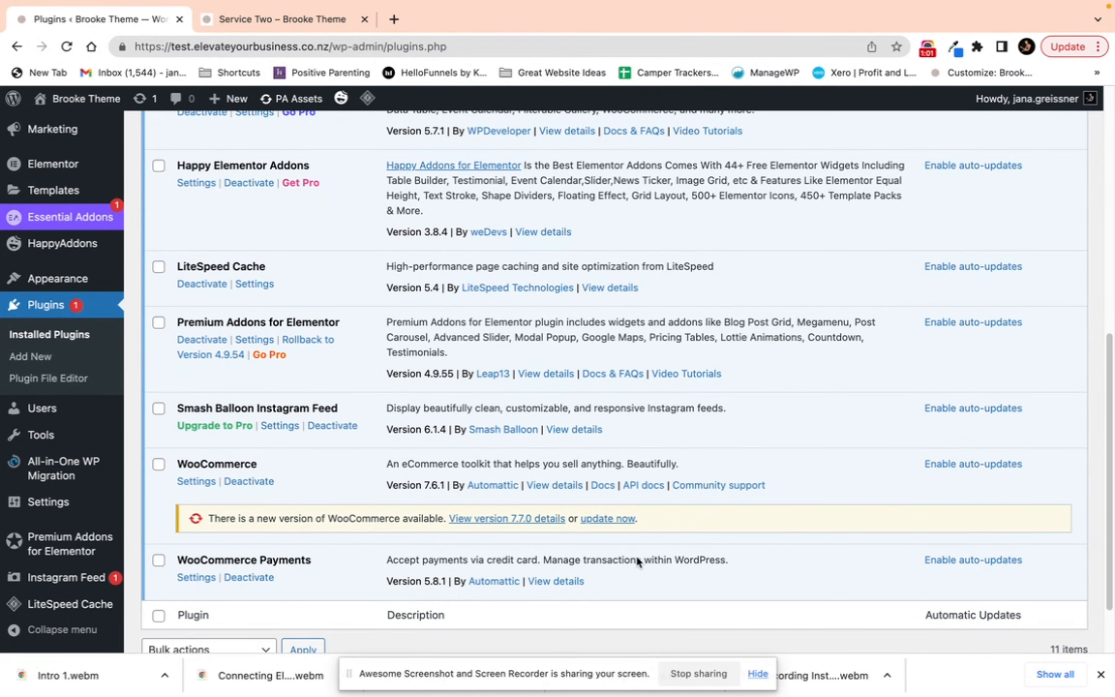
scroll(633, 518, "up", 10)
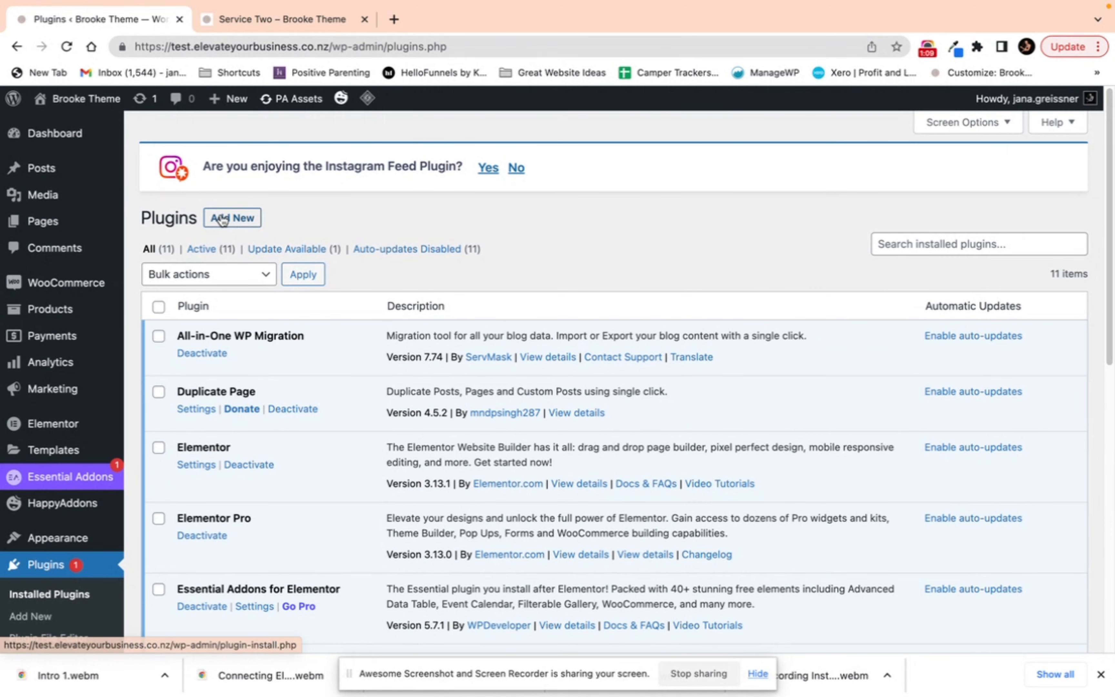
Step: Search the plugin directory for product filter and scroll the results
left_click(232, 217)
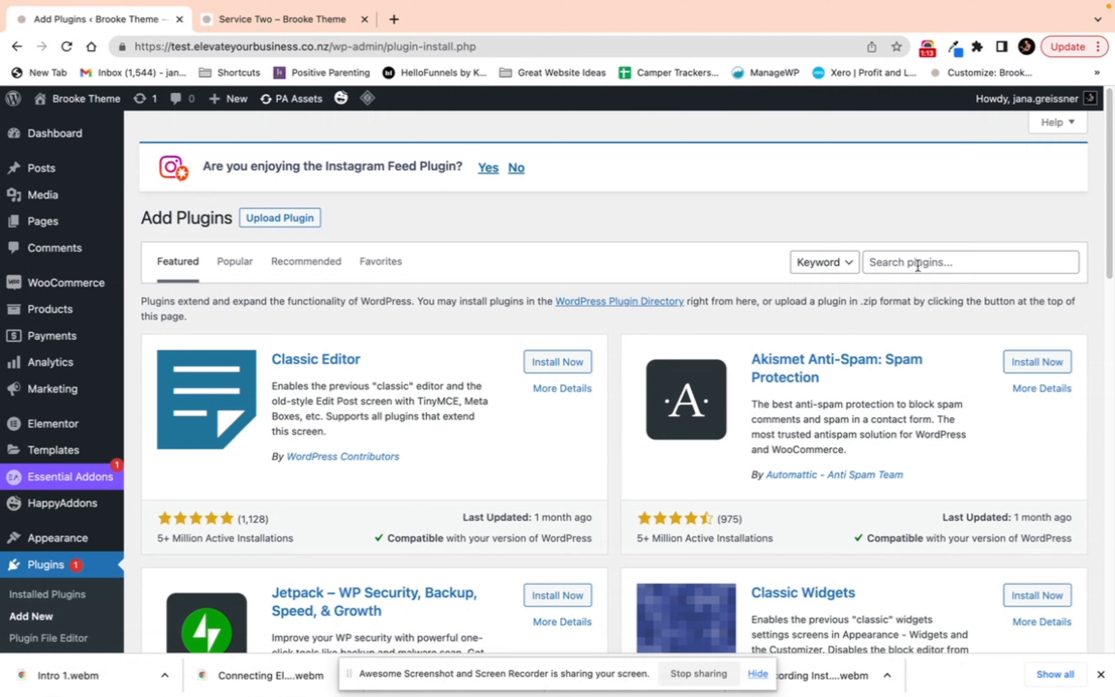
left_click(916, 265)
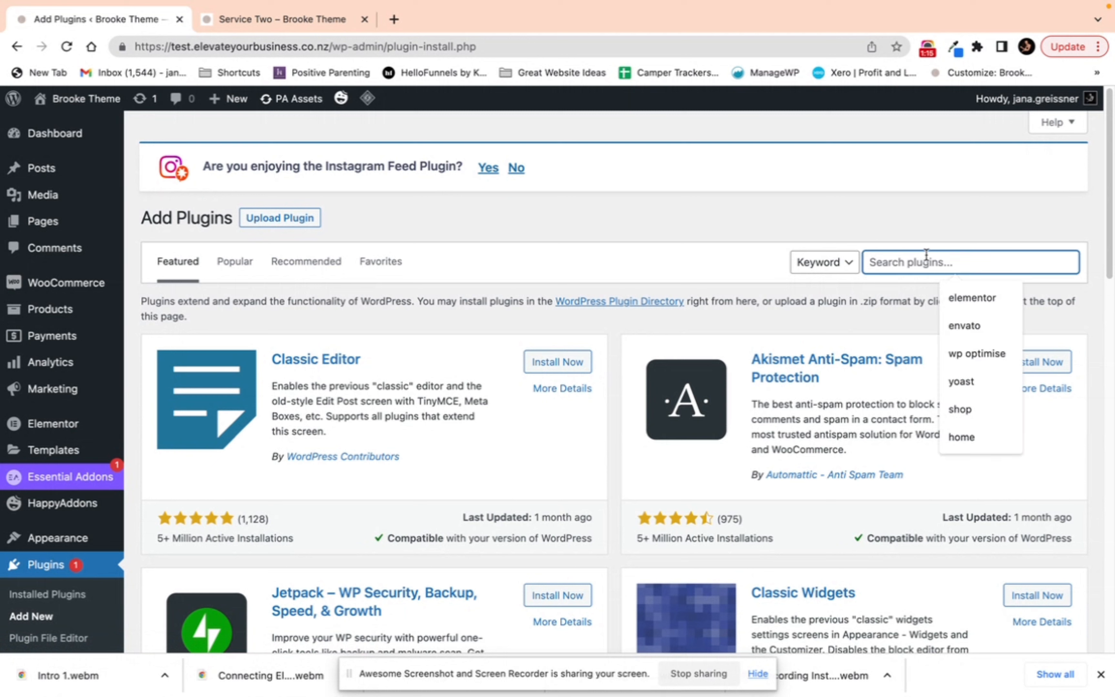
type("product filter")
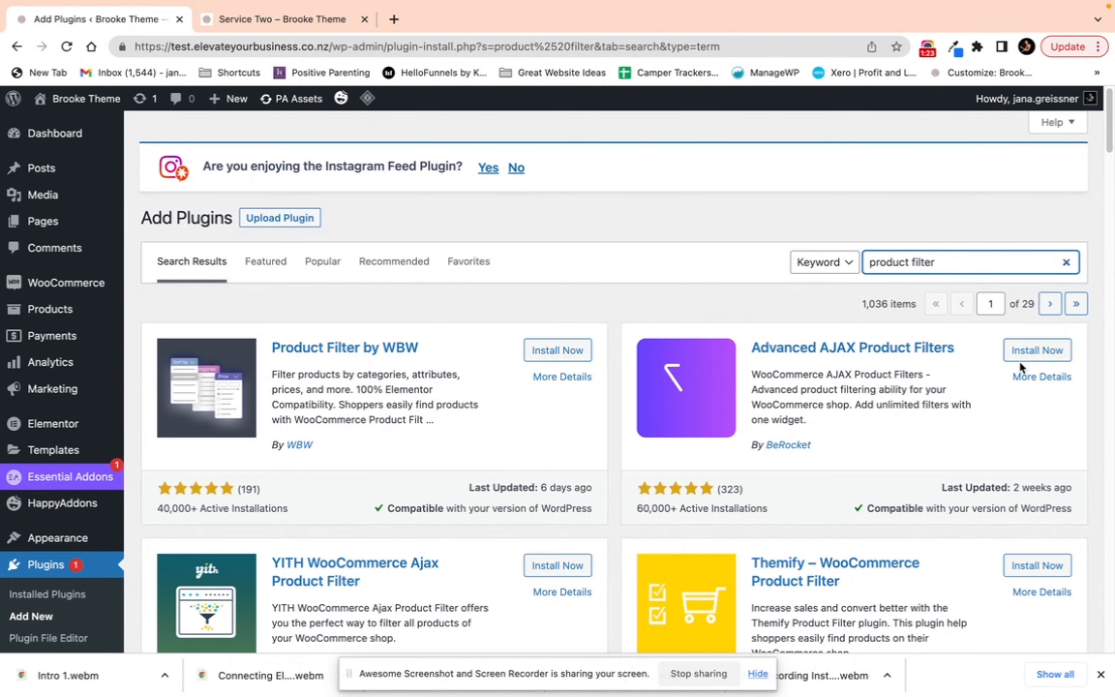
scroll(60, 507, "down", 3)
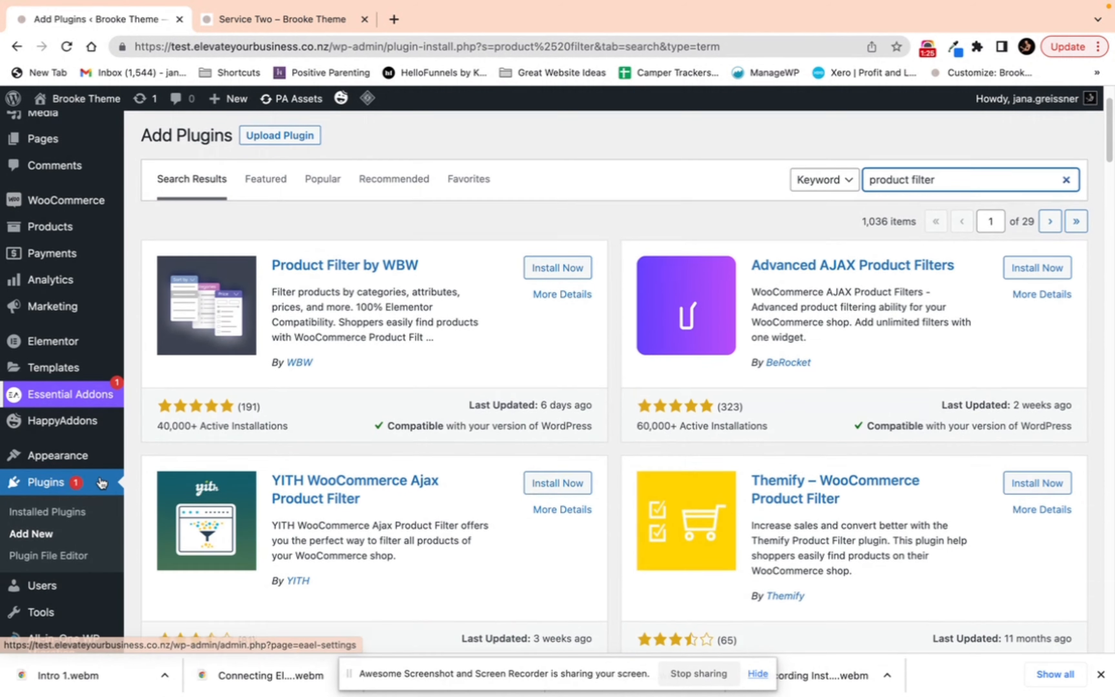
Step: Open the Users list and the Add New User form, and review the available role options
left_click(55, 542)
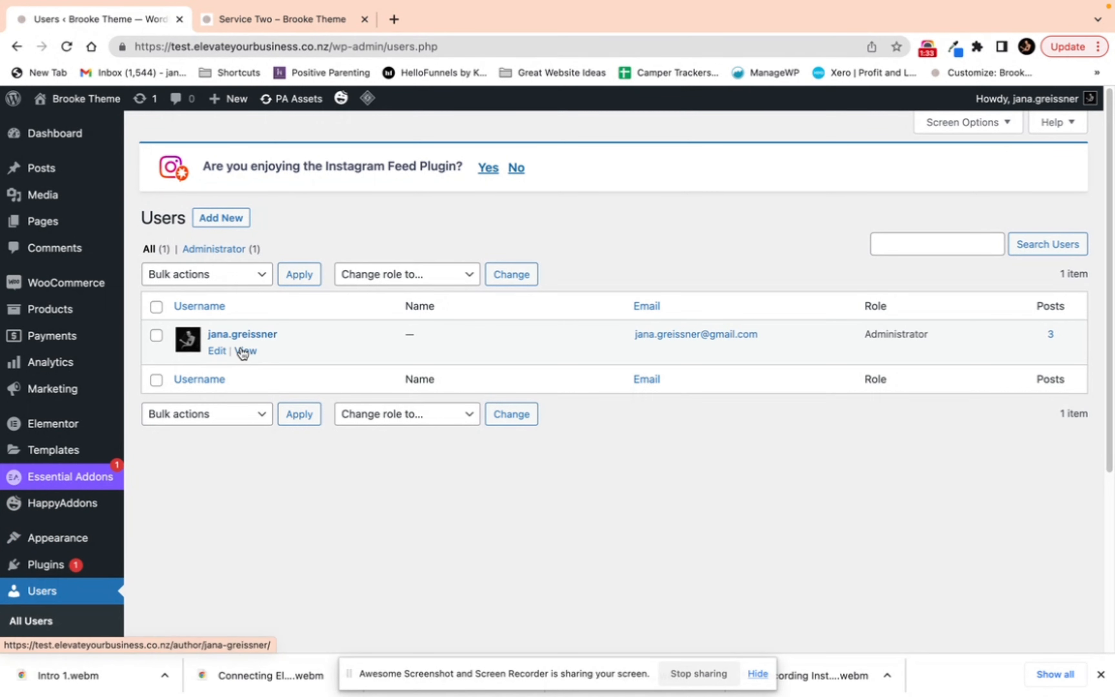
left_click(230, 218)
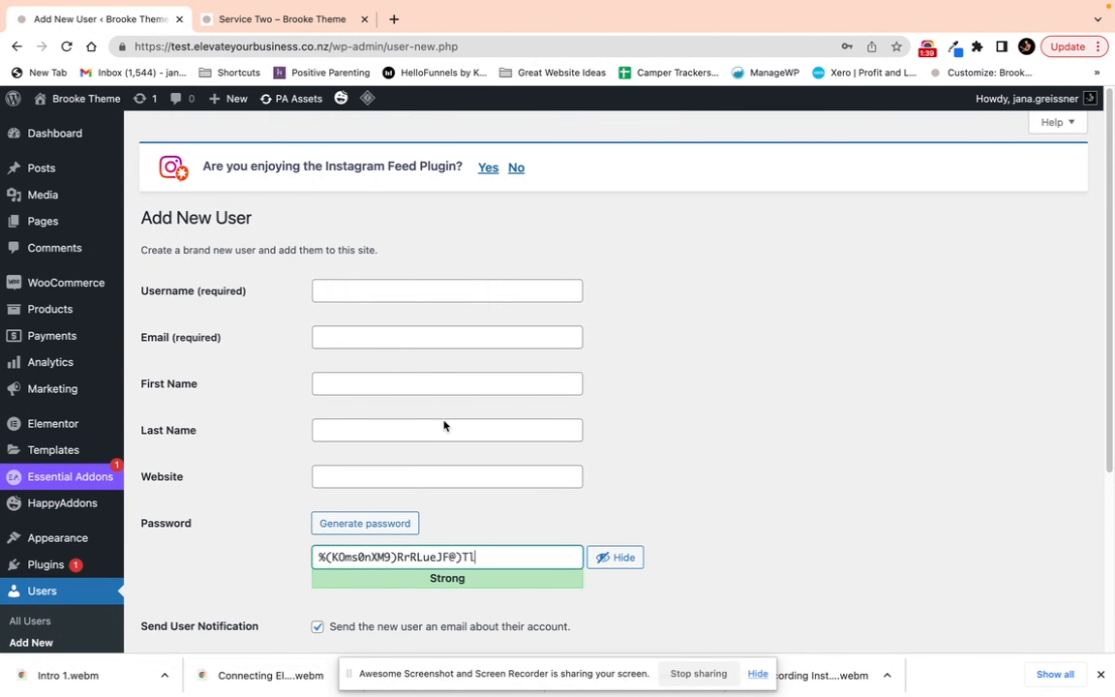
scroll(579, 459, "down", 3)
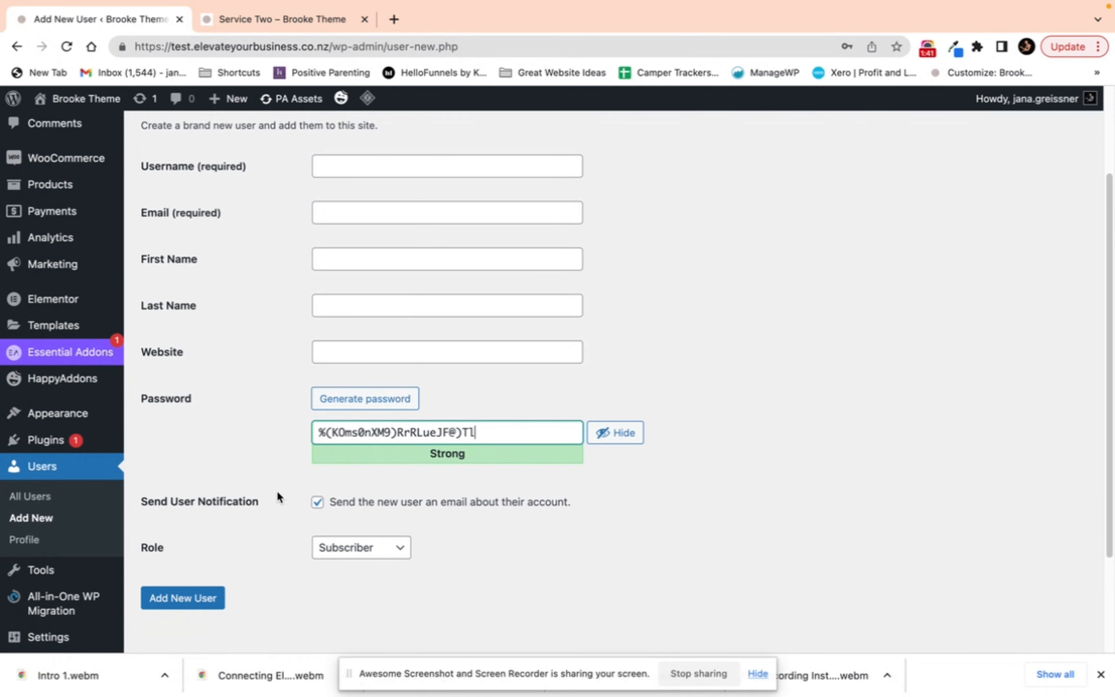
left_click(388, 552)
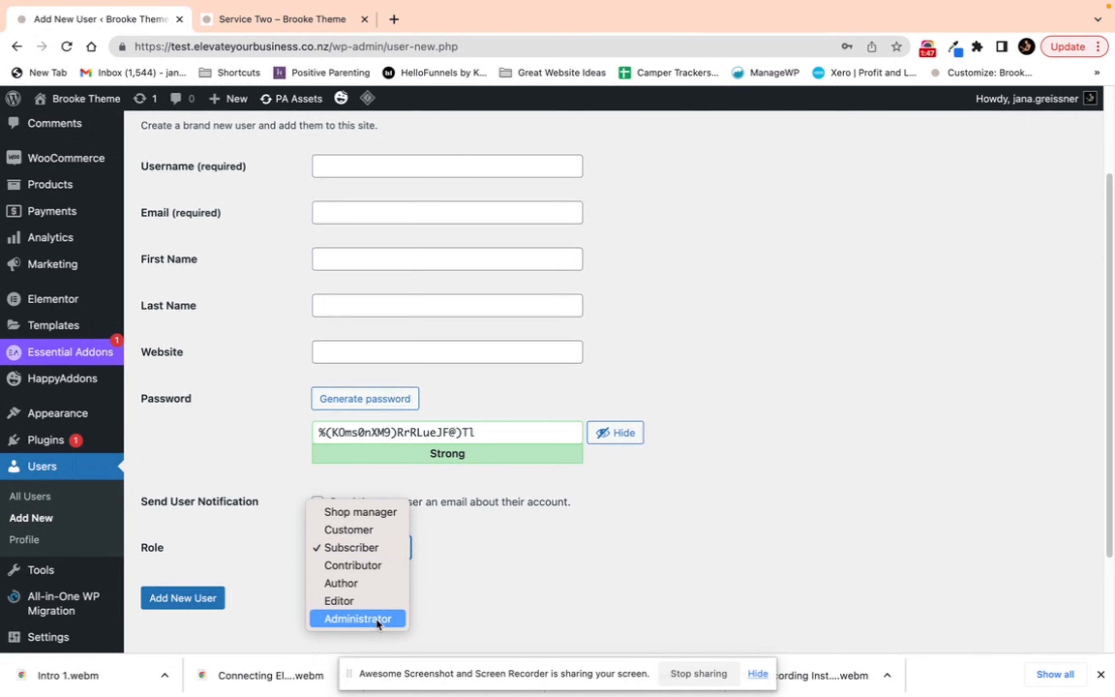
left_click(470, 597)
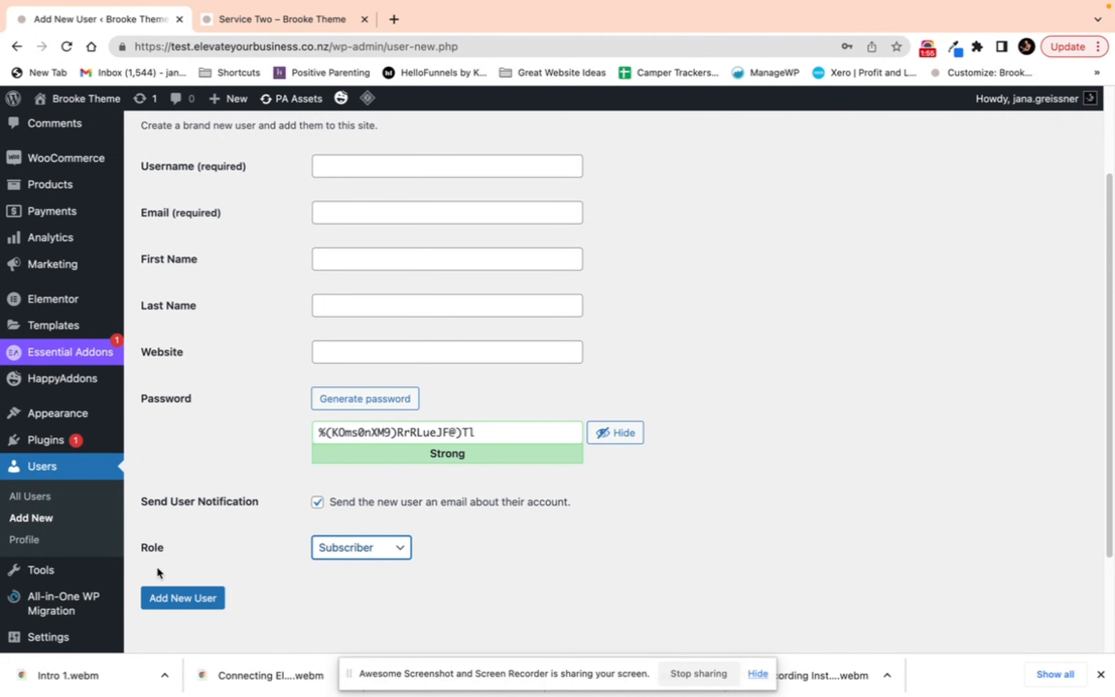
mouse_move(78, 456)
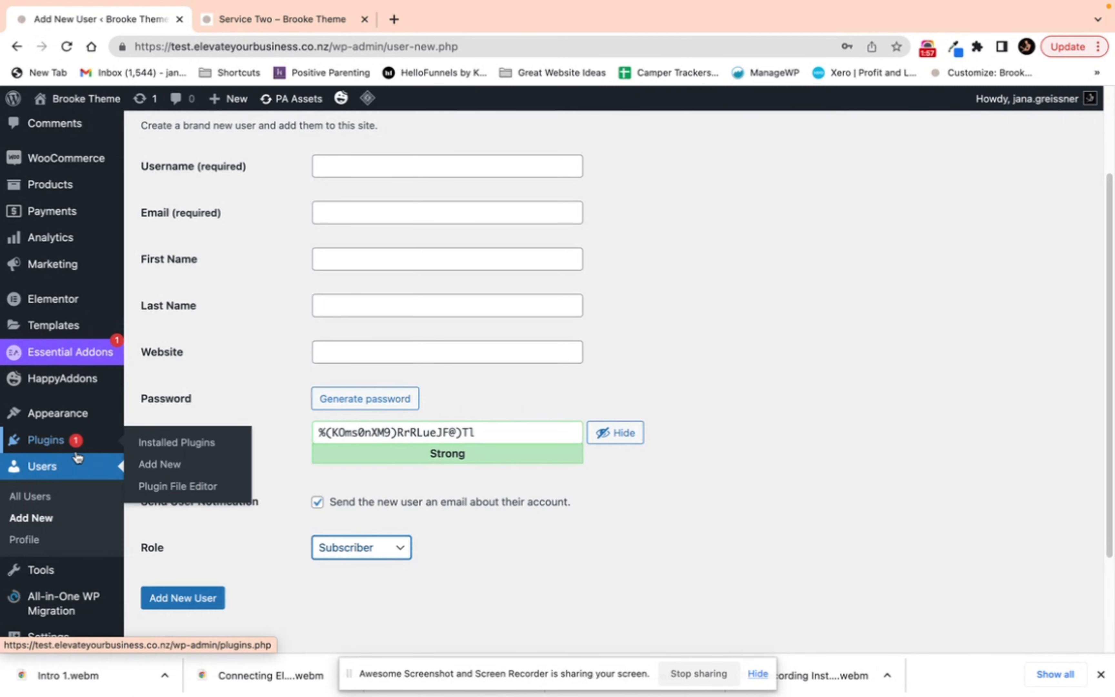
scroll(78, 457, "up", 3)
mouse_move(125, 271)
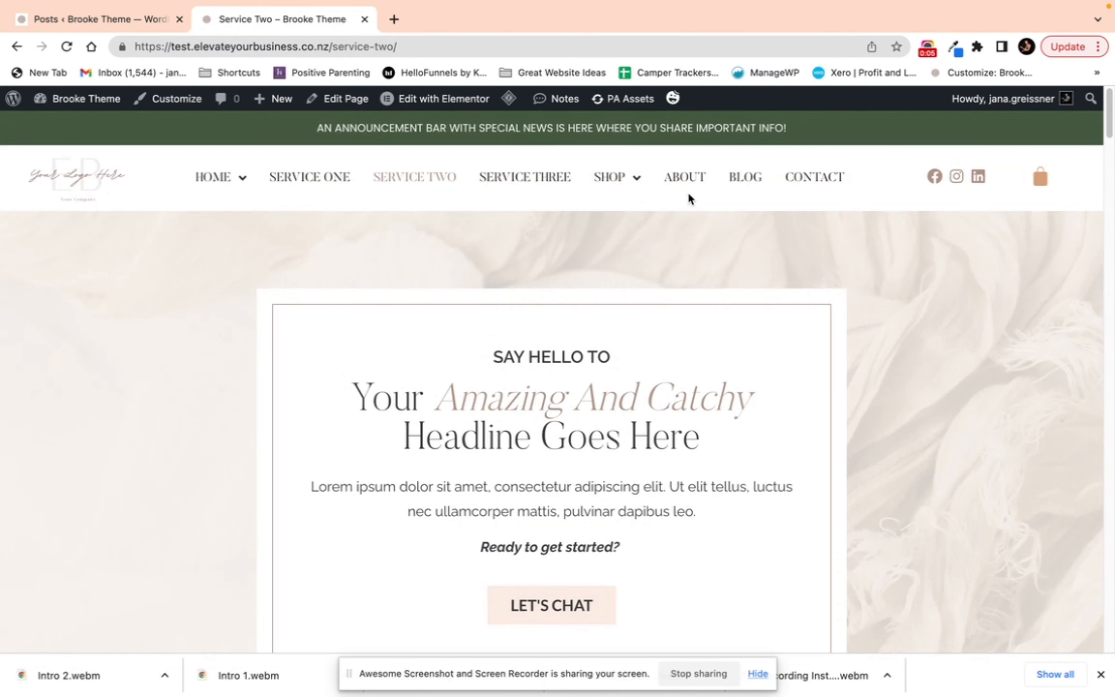
Step: Open the blog page on the site, start a new post titled Sample Post Four, and enter body text asdfasdf
left_click(742, 178)
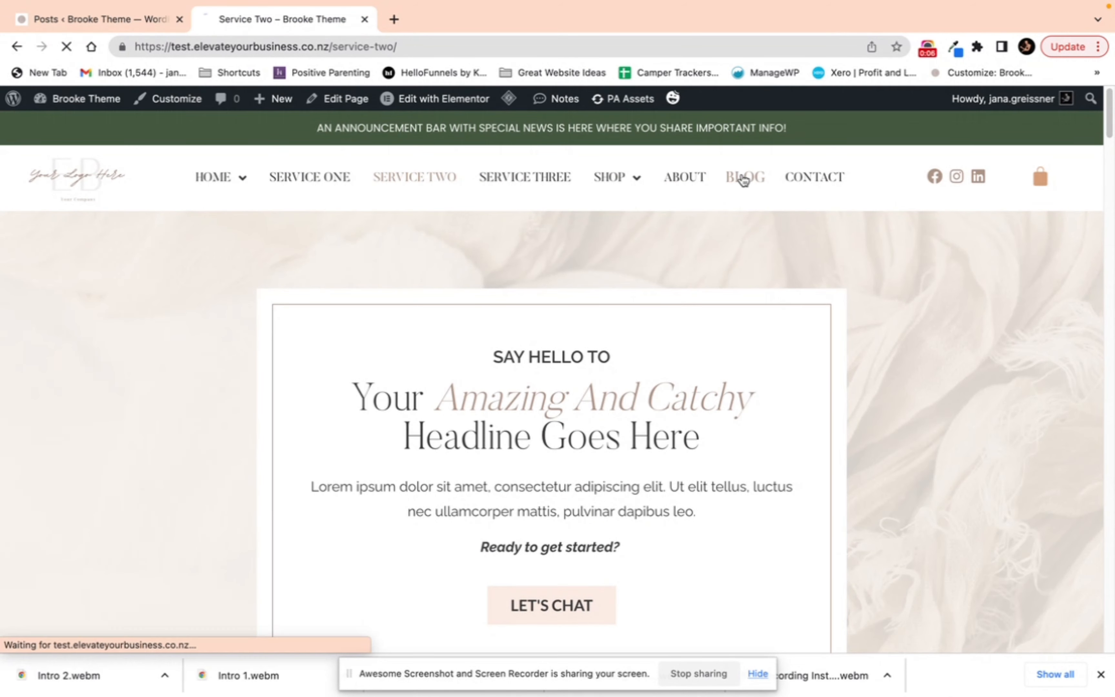
left_click(97, 19)
left_click(219, 218)
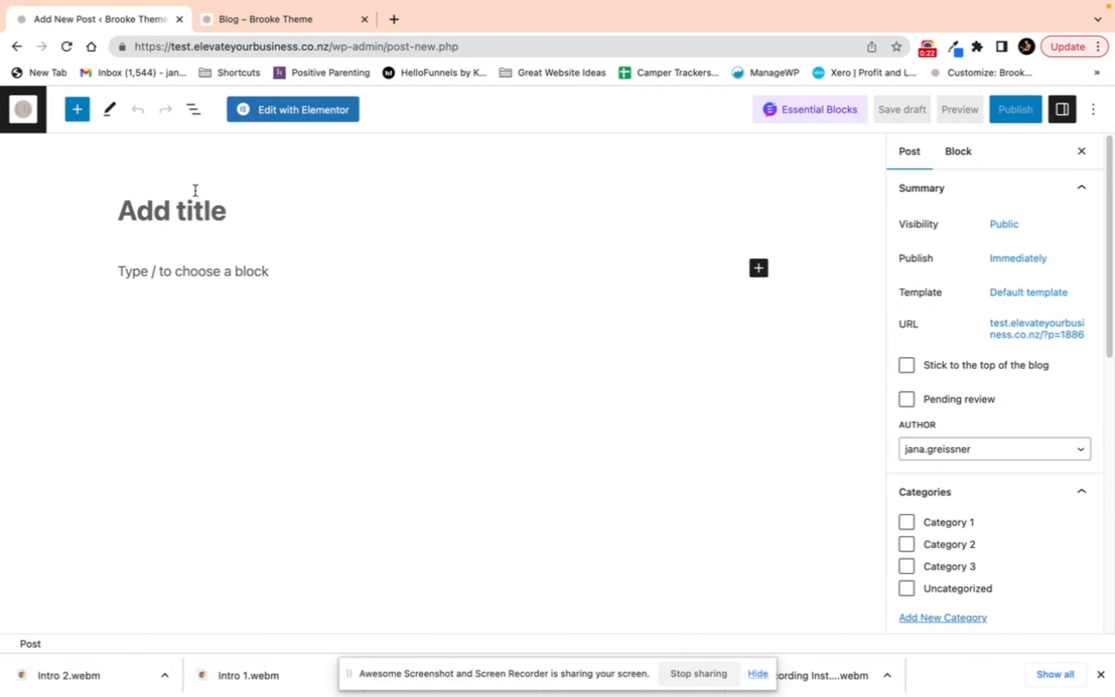
type("Sample Post Four")
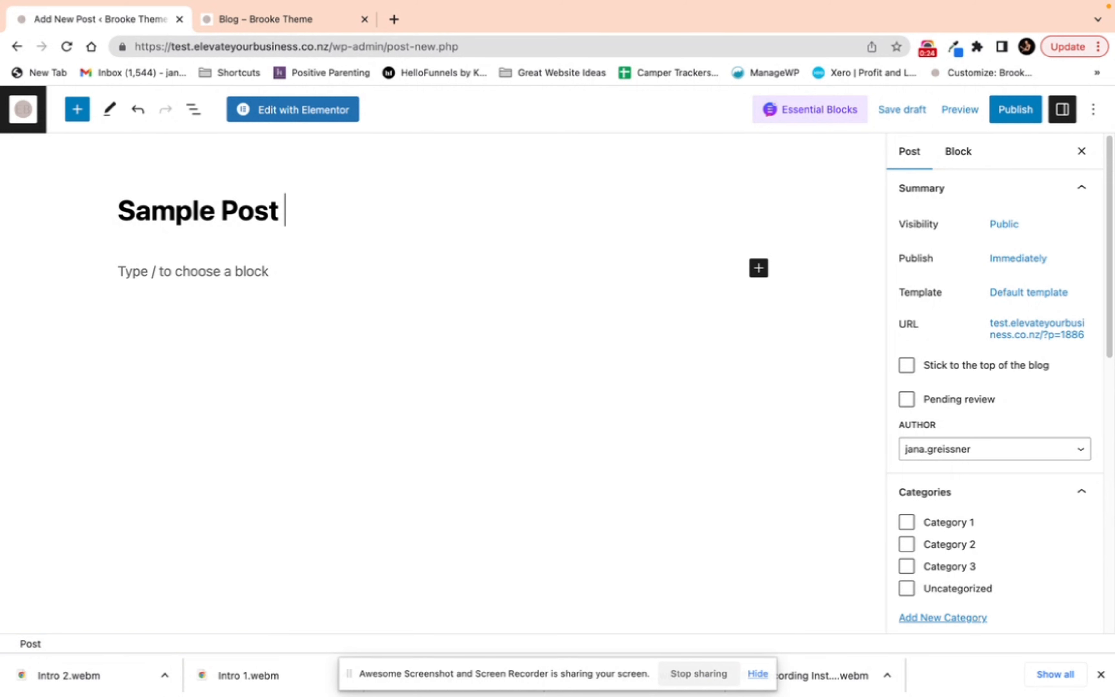
key("Return")
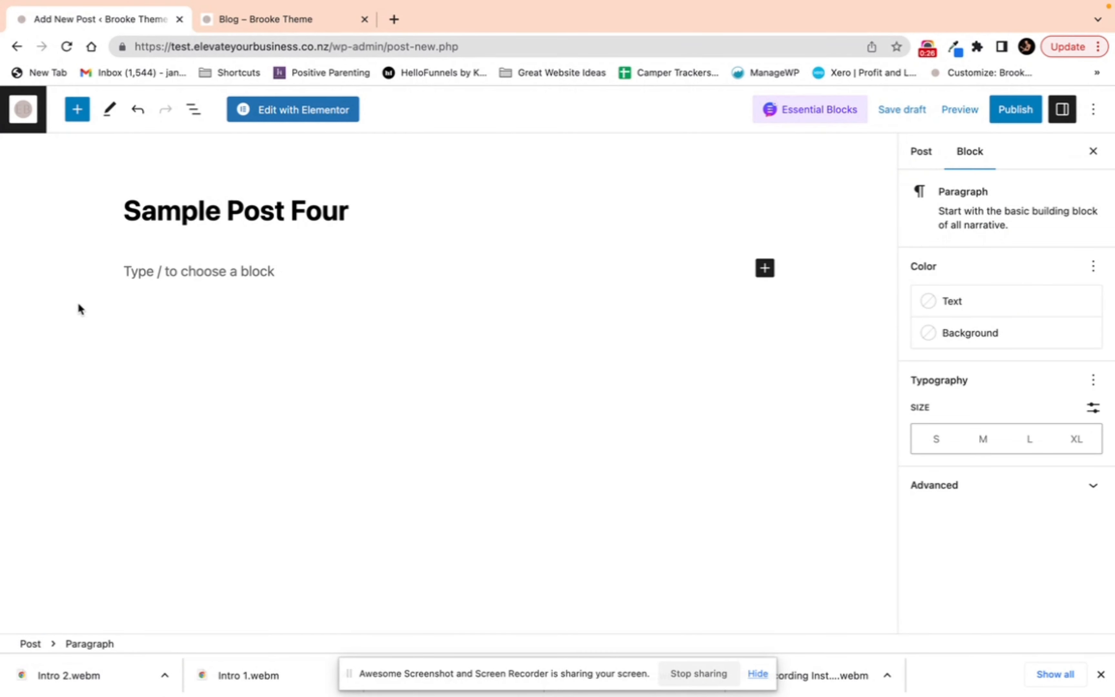
type("asdfasdf")
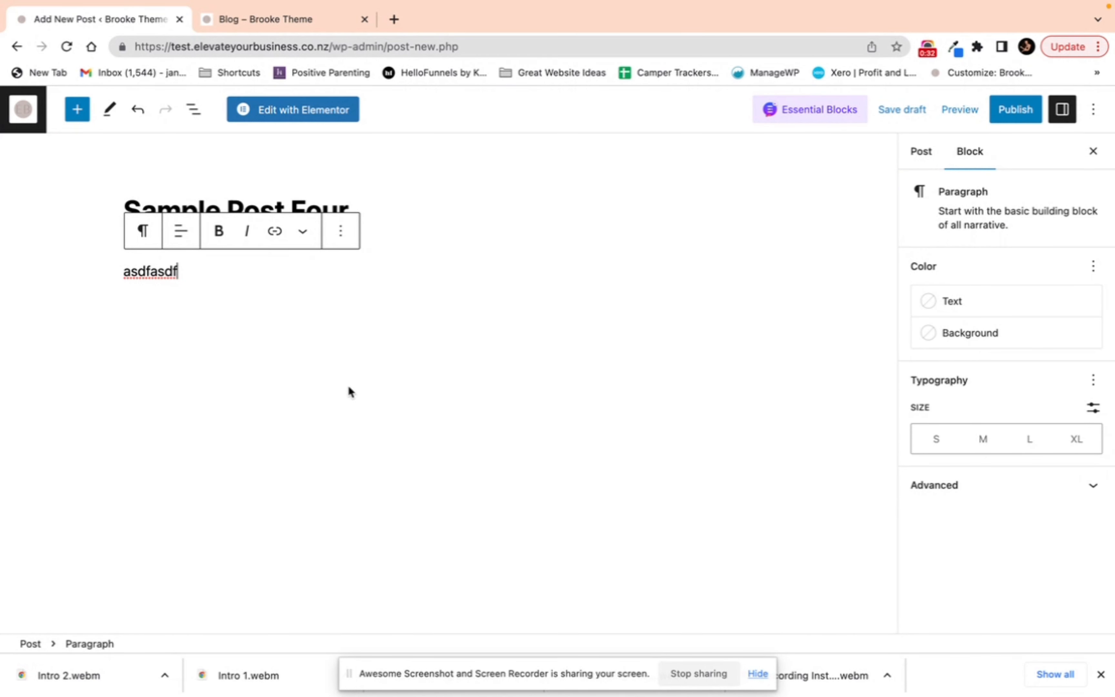
left_click(717, 386)
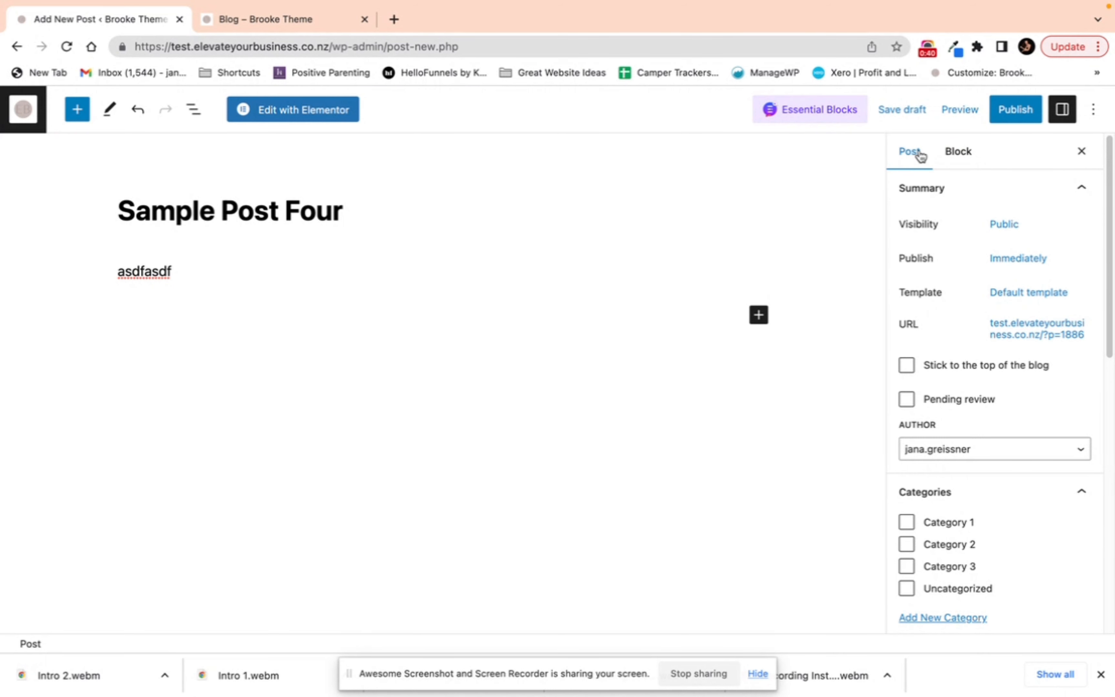
Step: Add a new category named Category 4 with no parent category to the post
scroll(938, 366, "down", 3)
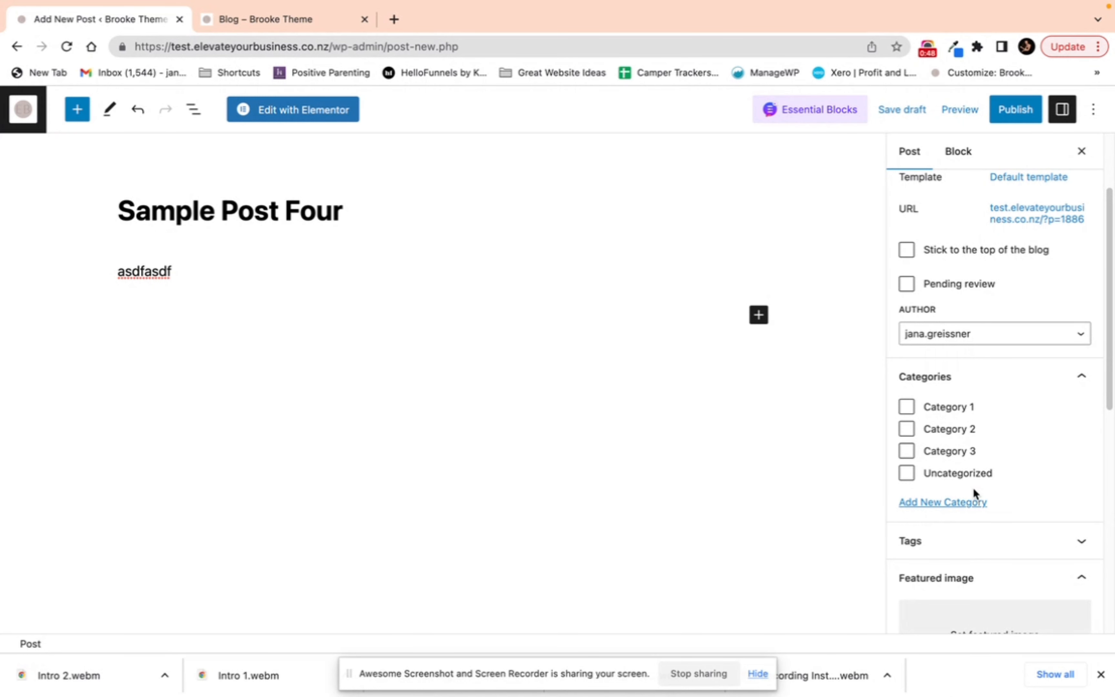
left_click(948, 507)
left_click(953, 542)
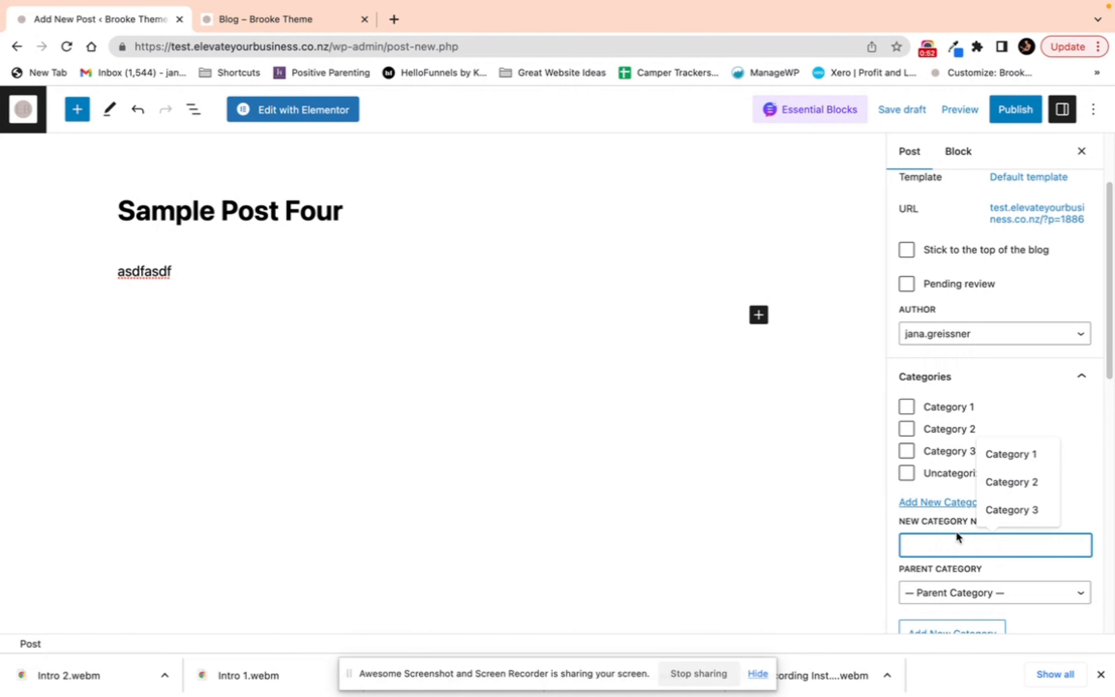
type("Category 4")
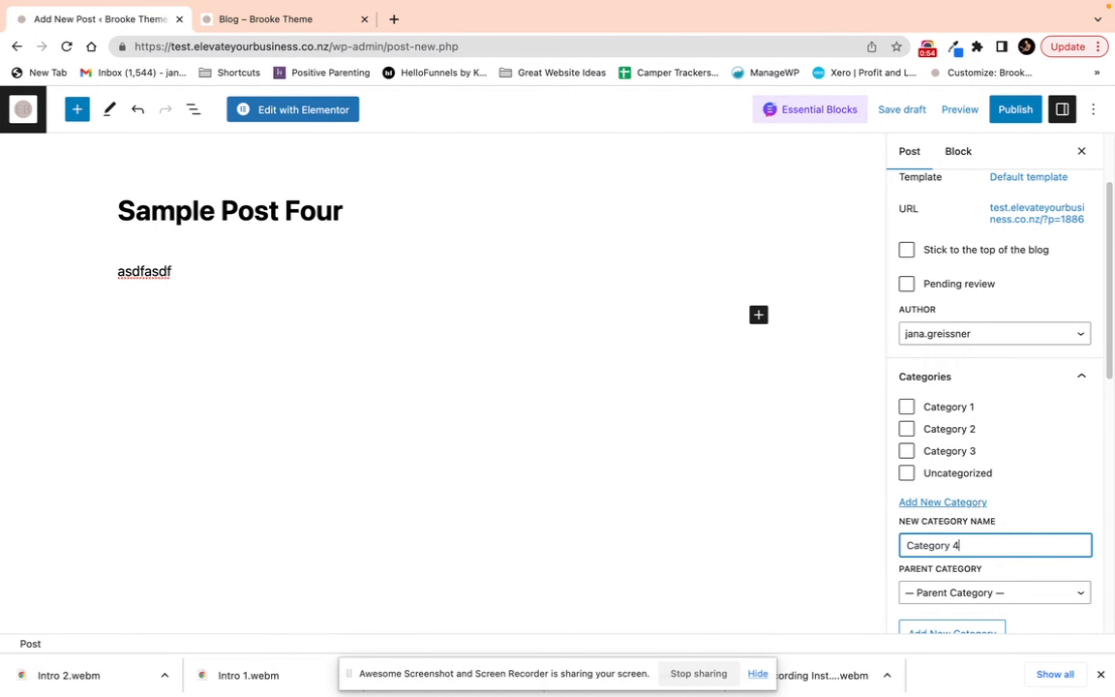
left_click(966, 590)
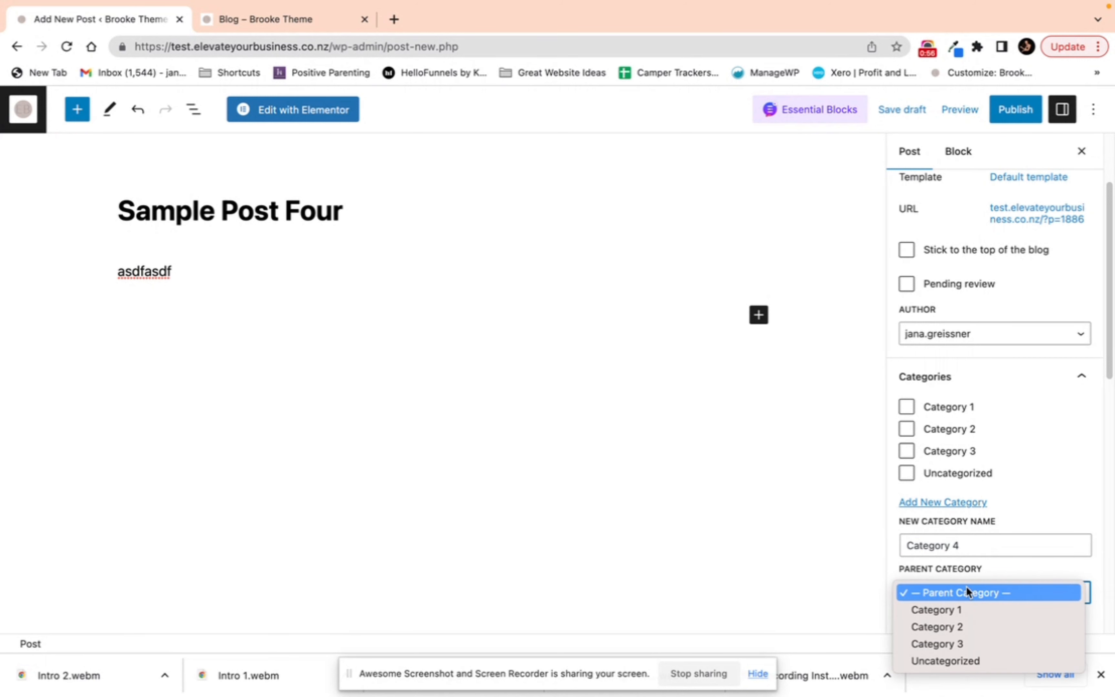
left_click(989, 571)
scroll(988, 572, "down", 1)
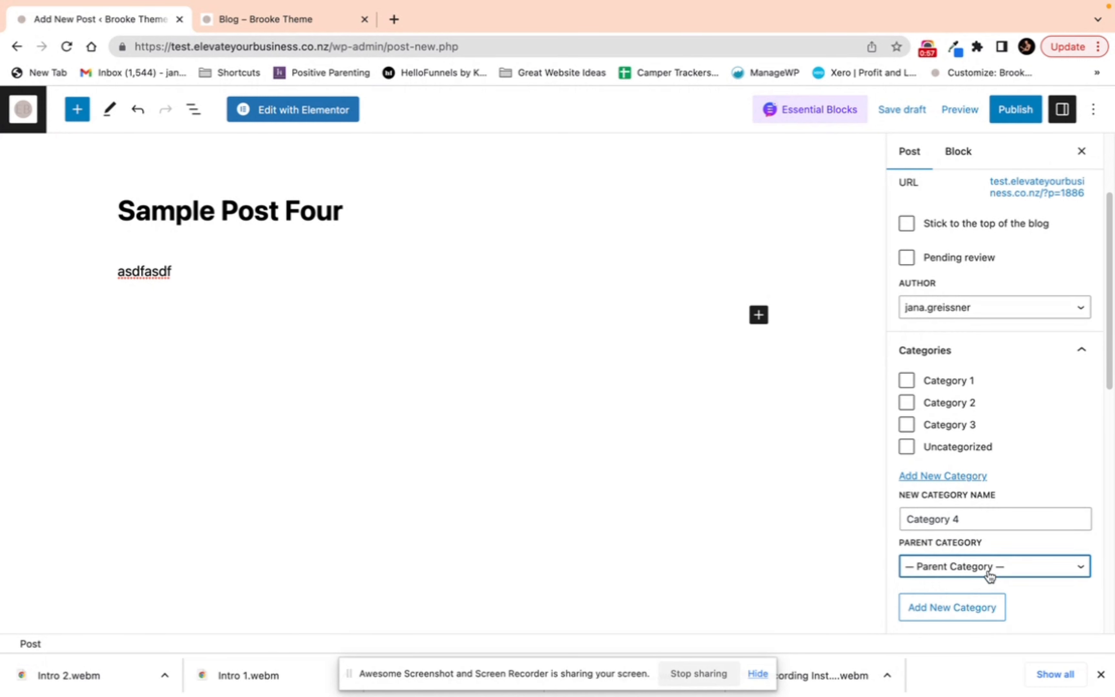
left_click(971, 608)
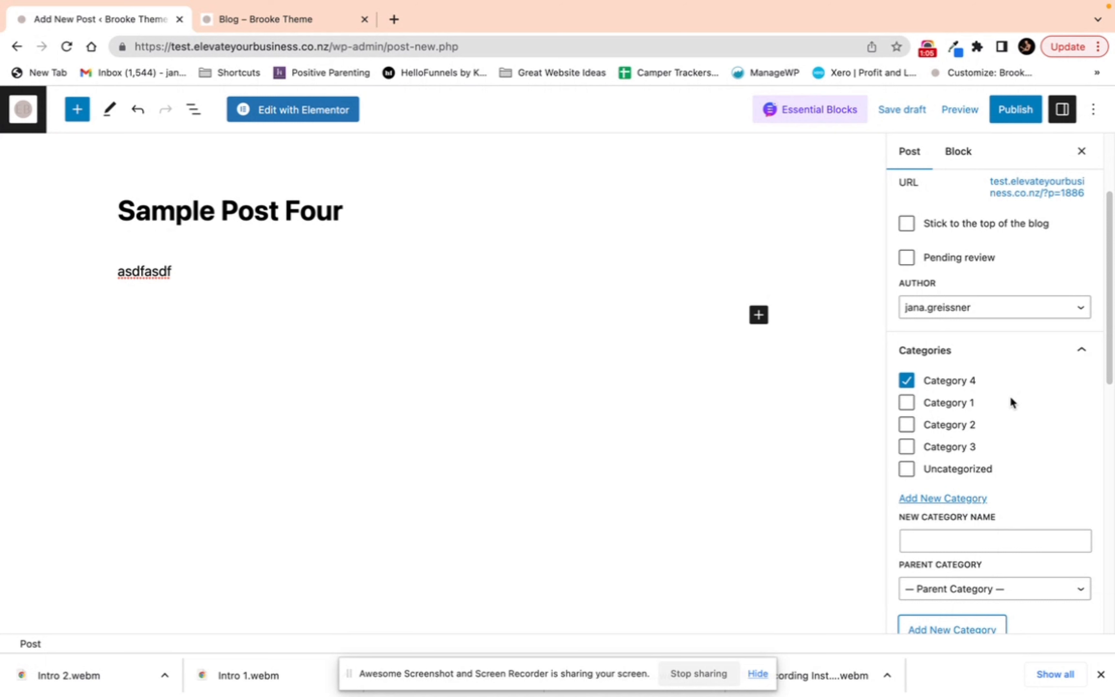
Step: Expand and collapse the post's Tags section
scroll(1011, 400, "down", 5)
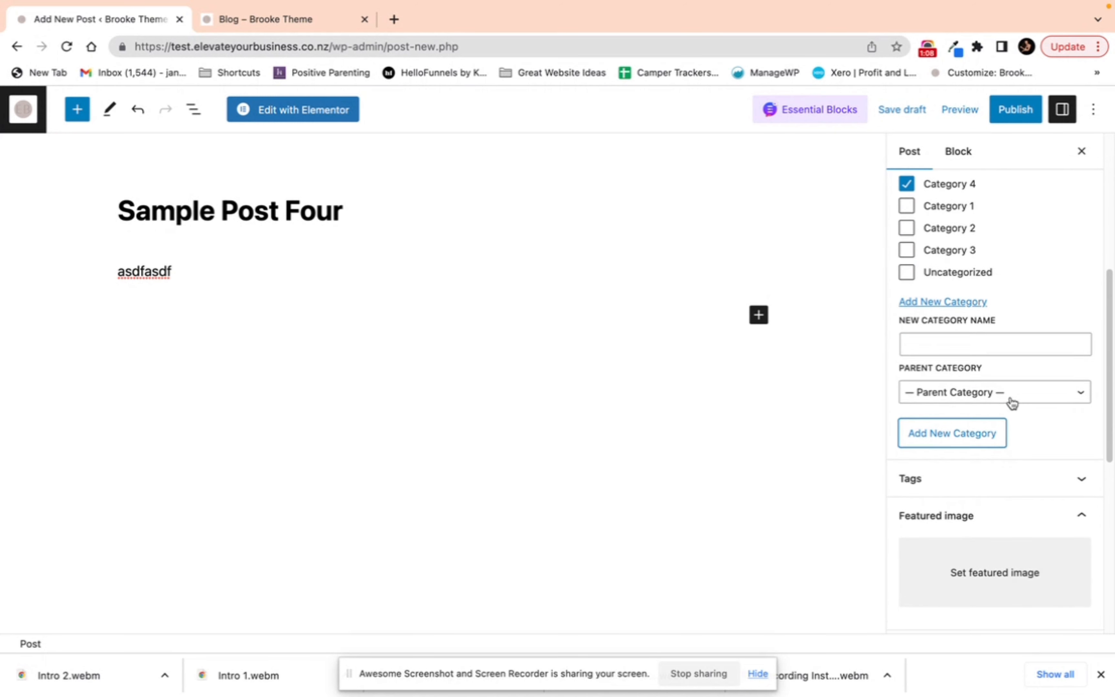
scroll(1010, 401, "down", 3)
left_click(1010, 379)
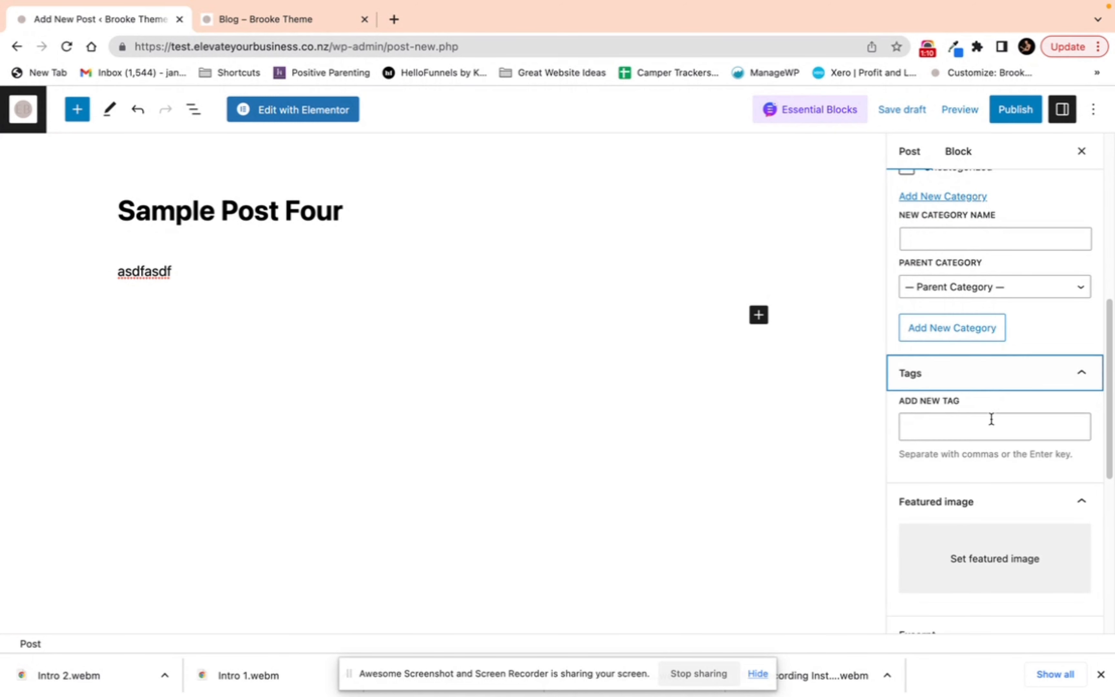
left_click(993, 378)
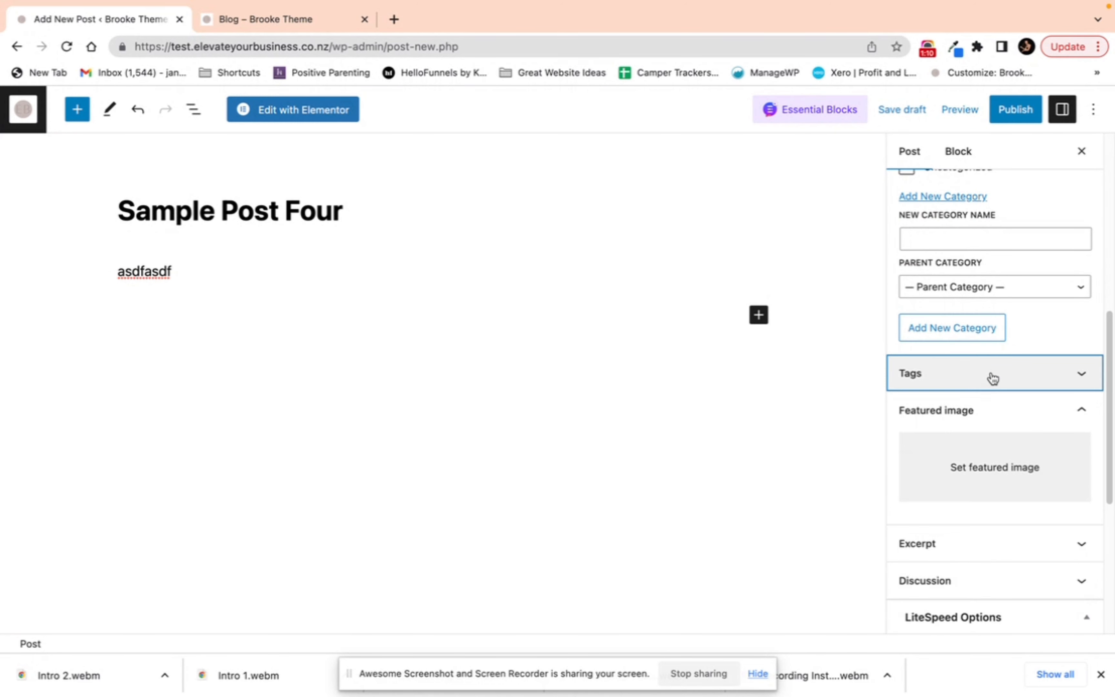
Step: Open the featured image dialog, view its media library and upload option, and close it without choosing an image
left_click(972, 463)
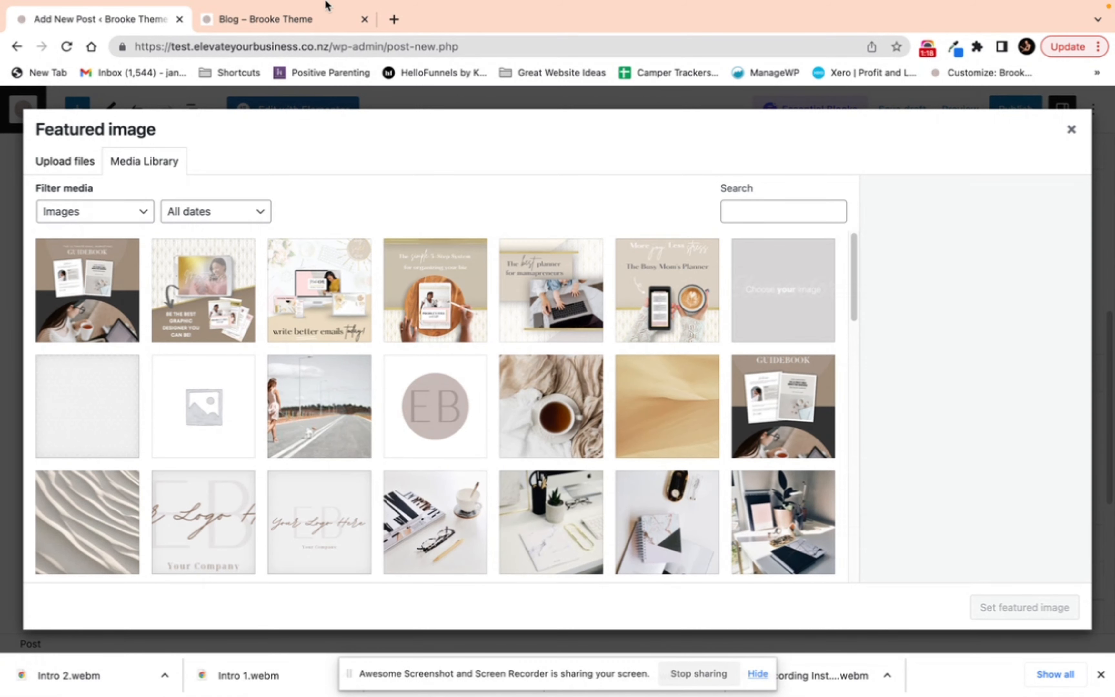
left_click(300, 19)
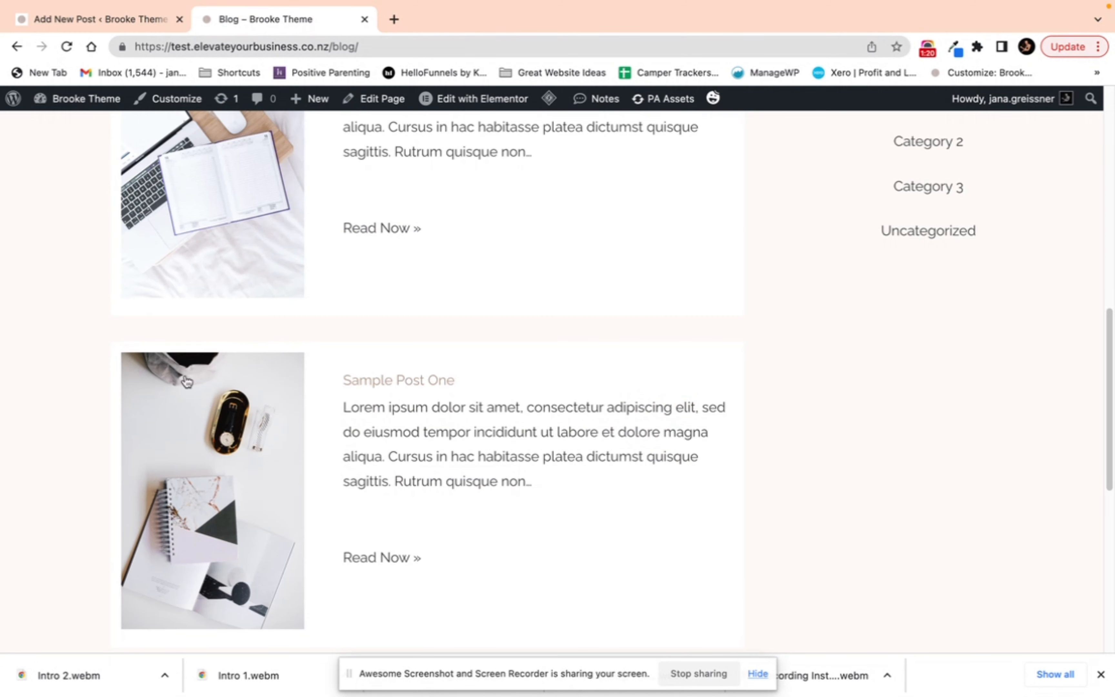
left_click(45, 21)
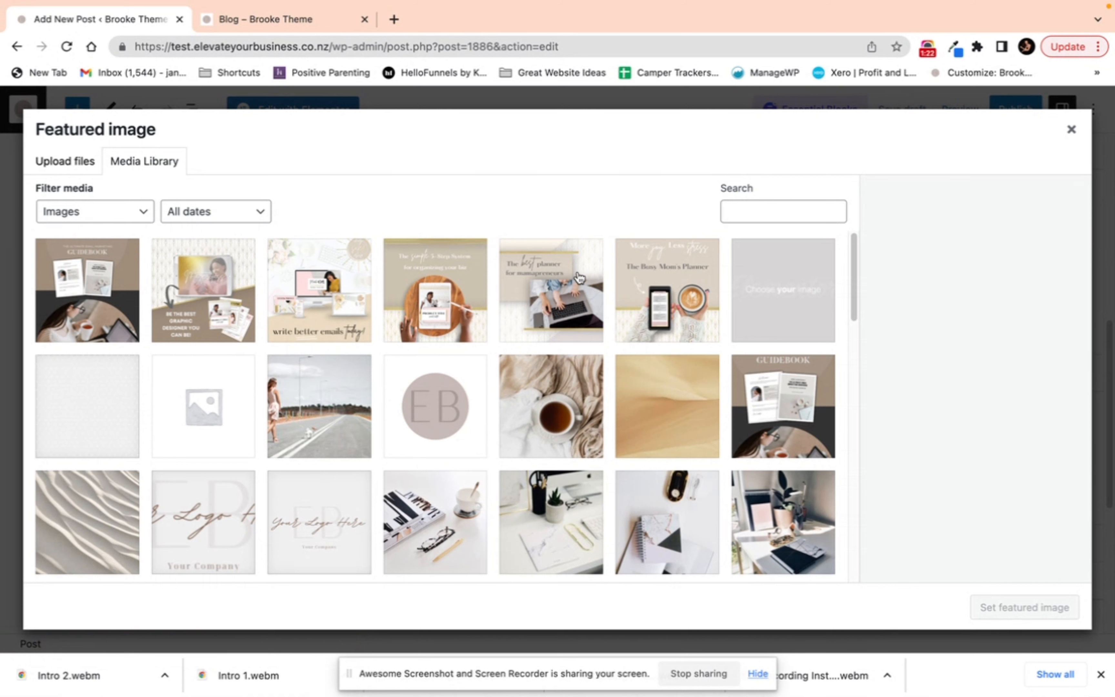
left_click(65, 165)
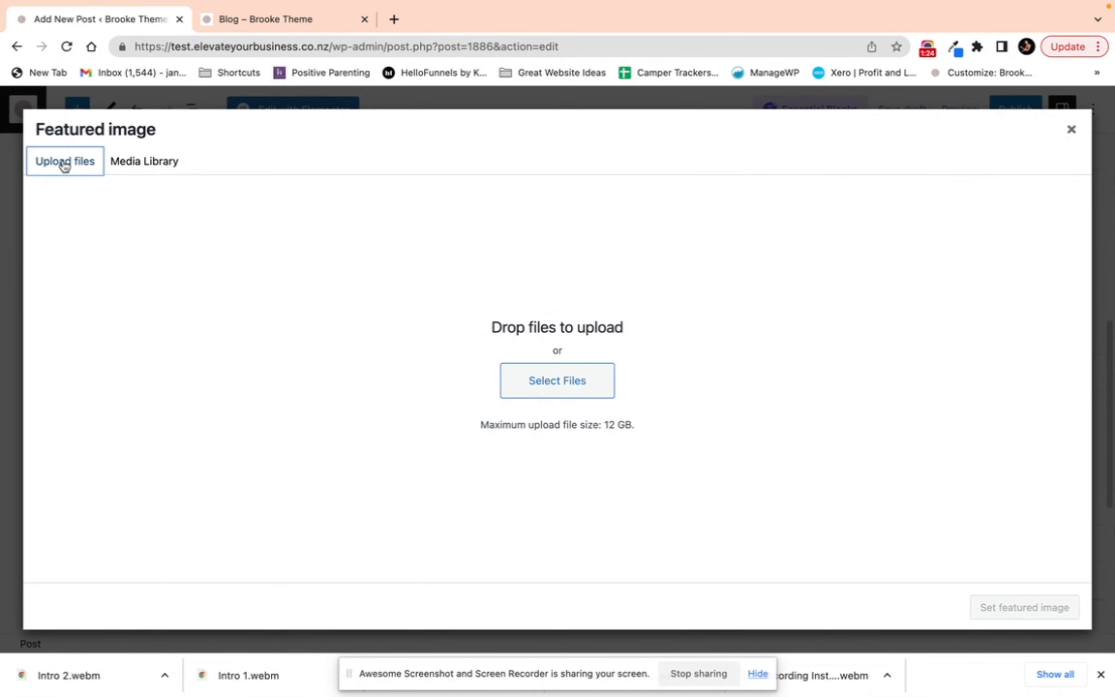
left_click(570, 381)
left_click(1009, 635)
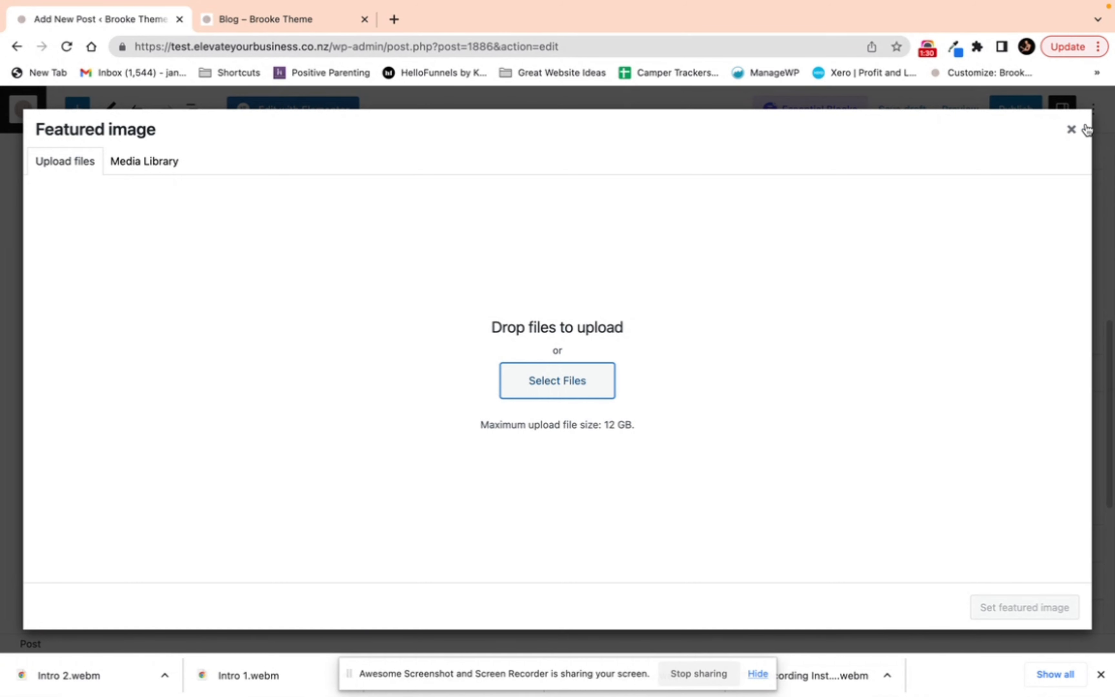
left_click(1072, 132)
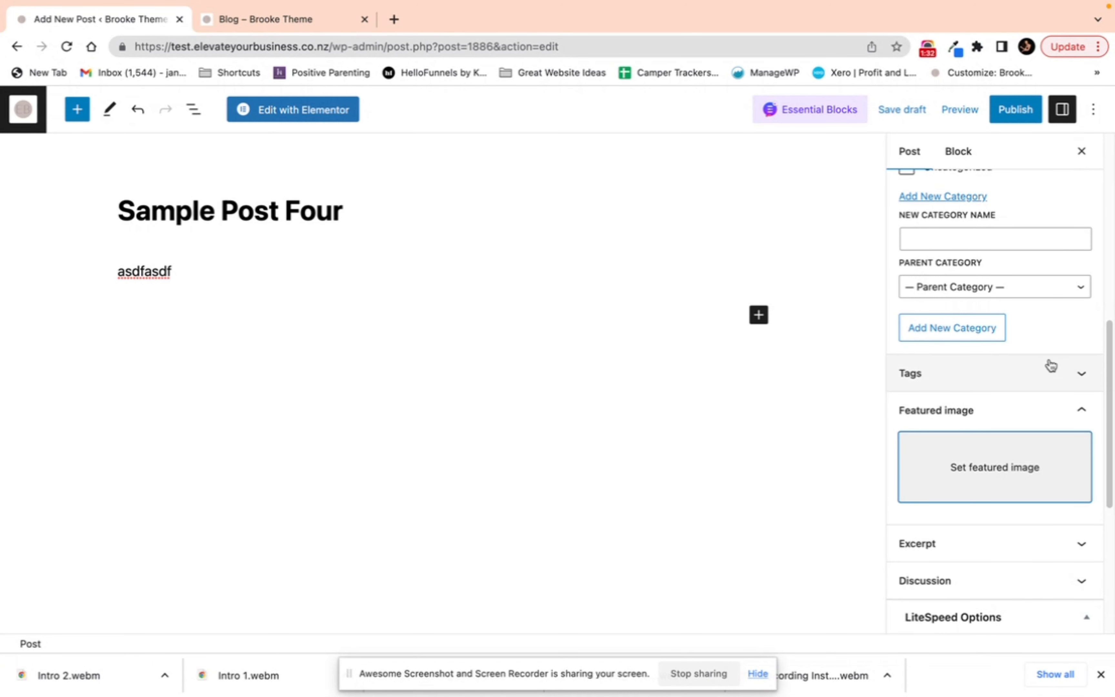
Step: Expand the post's Excerpt section and compare it with an existing post excerpt on the blog page
scroll(1065, 380, "down", 5)
scroll(935, 254, "up", 1)
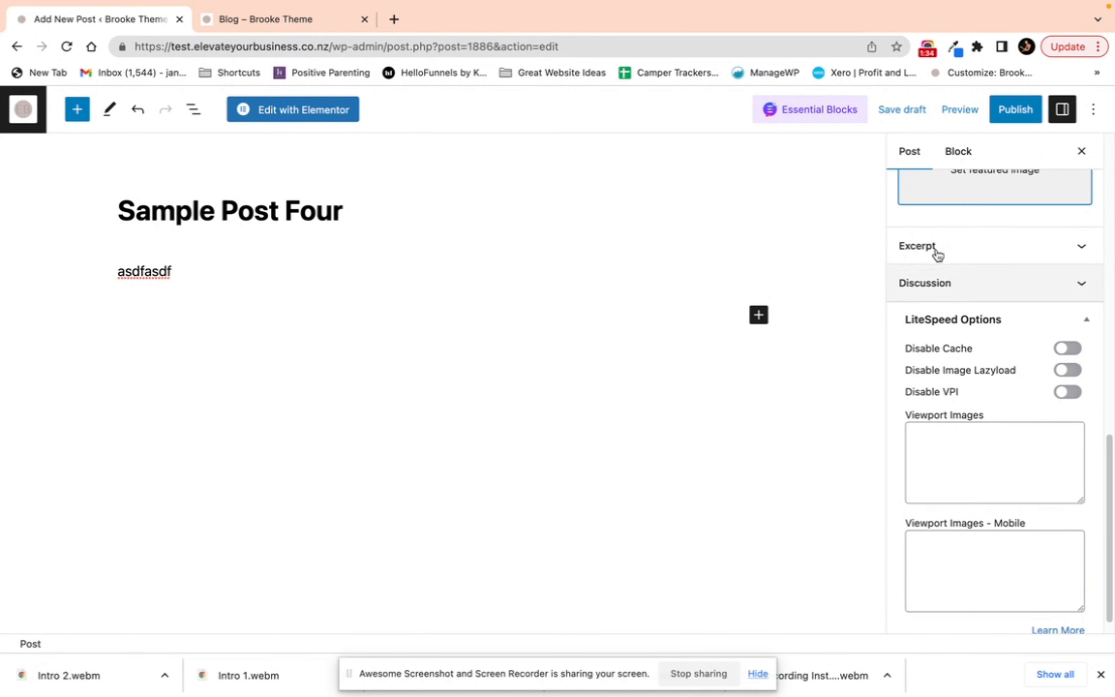
left_click(923, 244)
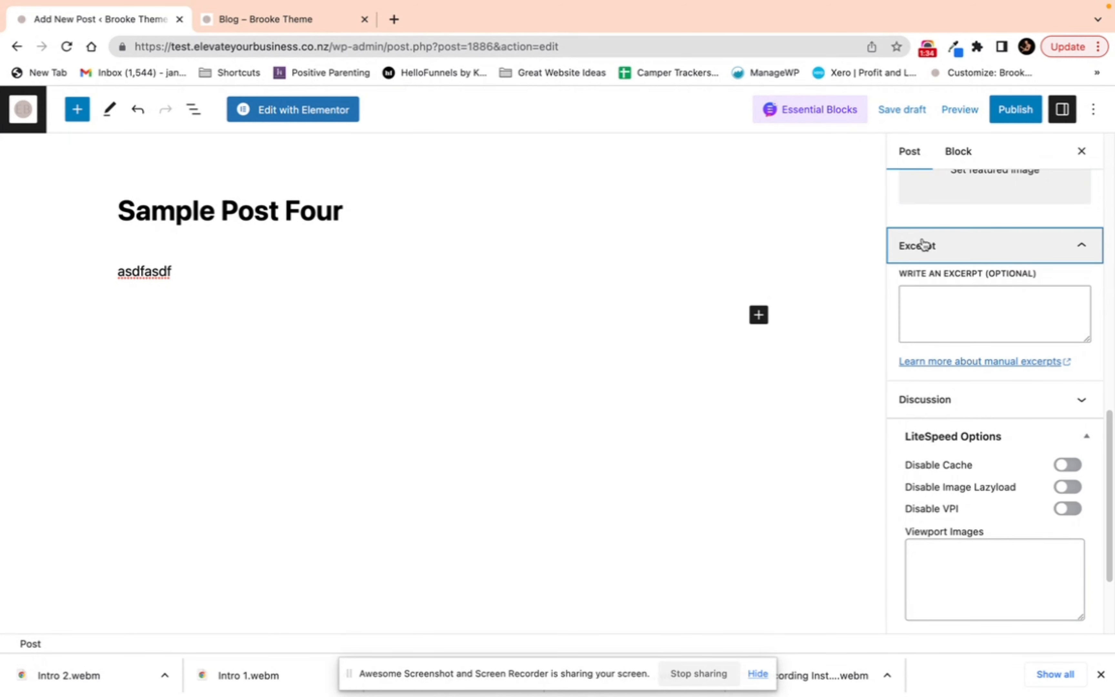
left_click(310, 18)
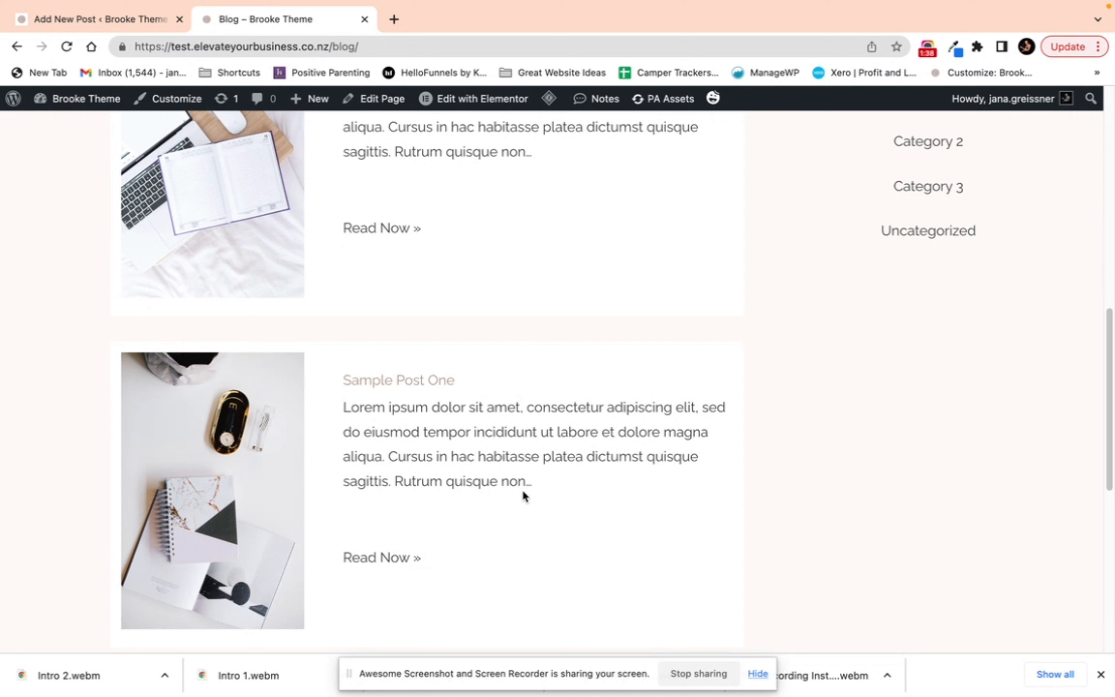
left_click_drag(344, 407, 559, 494)
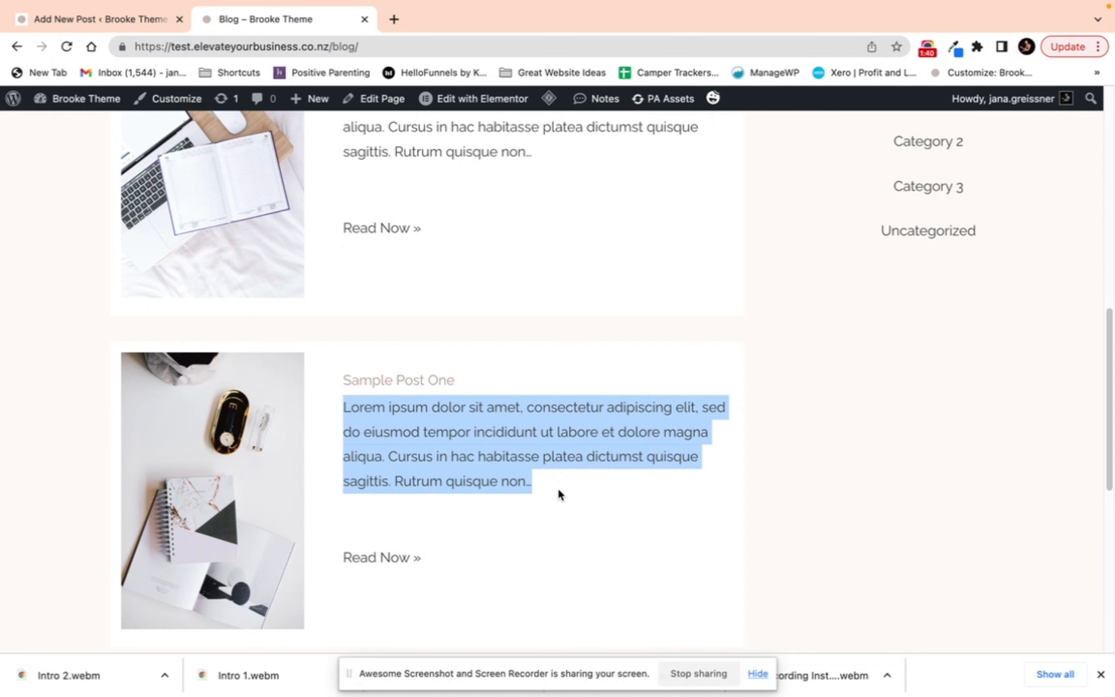
left_click(558, 494)
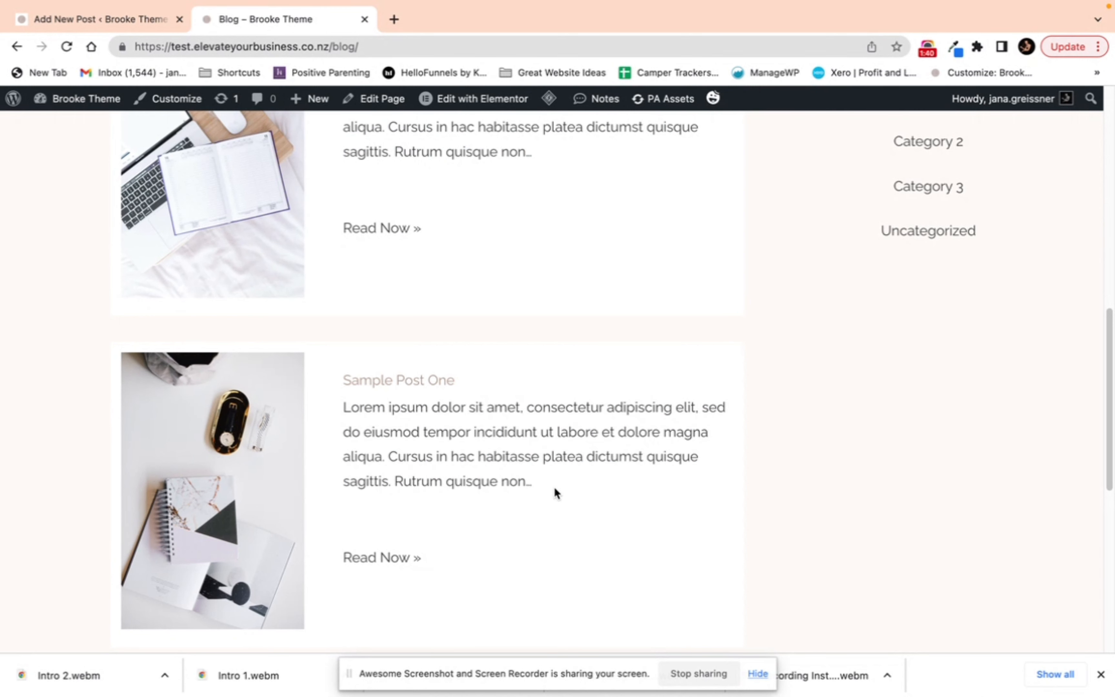
left_click(107, 23)
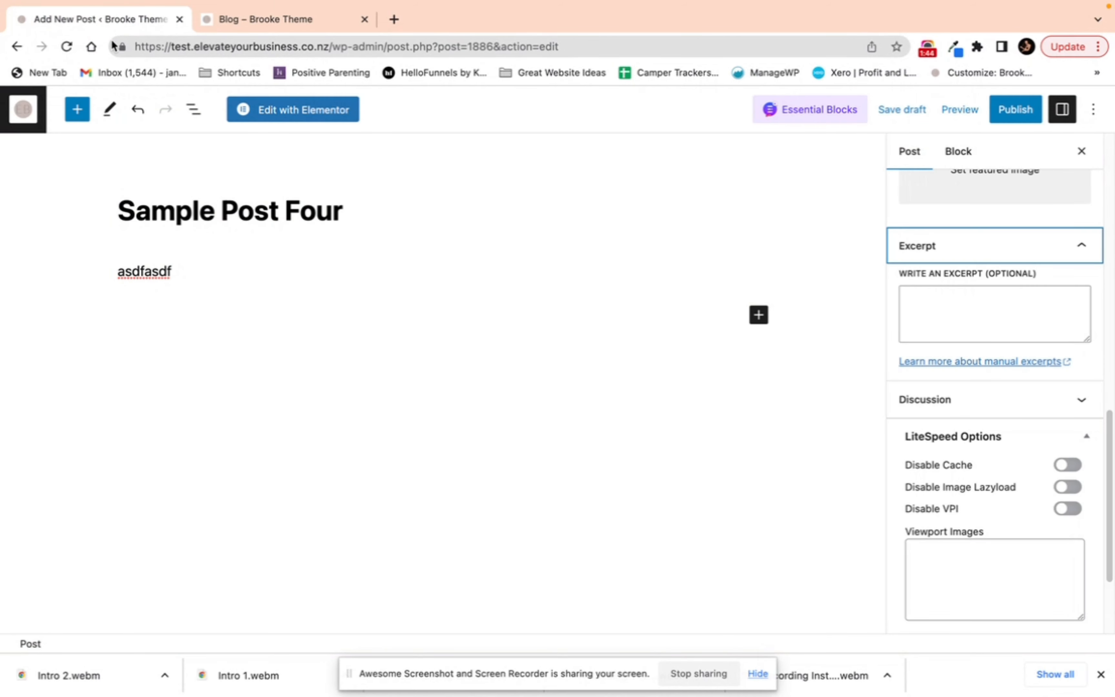
left_click(945, 303)
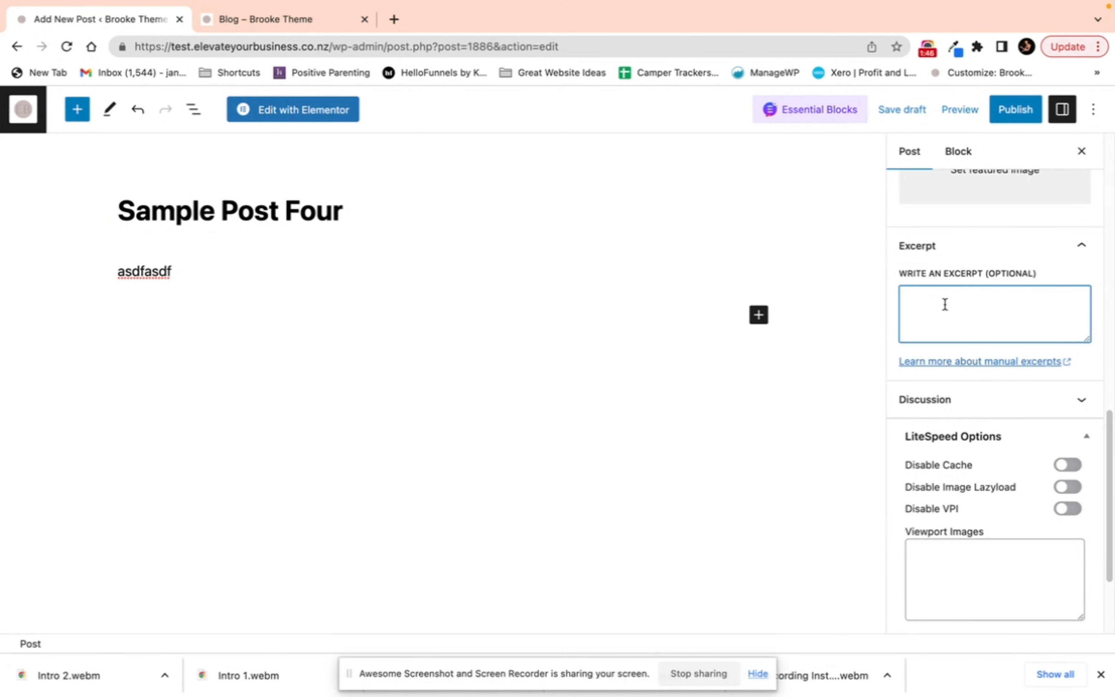
scroll(1006, 323, "up", 15)
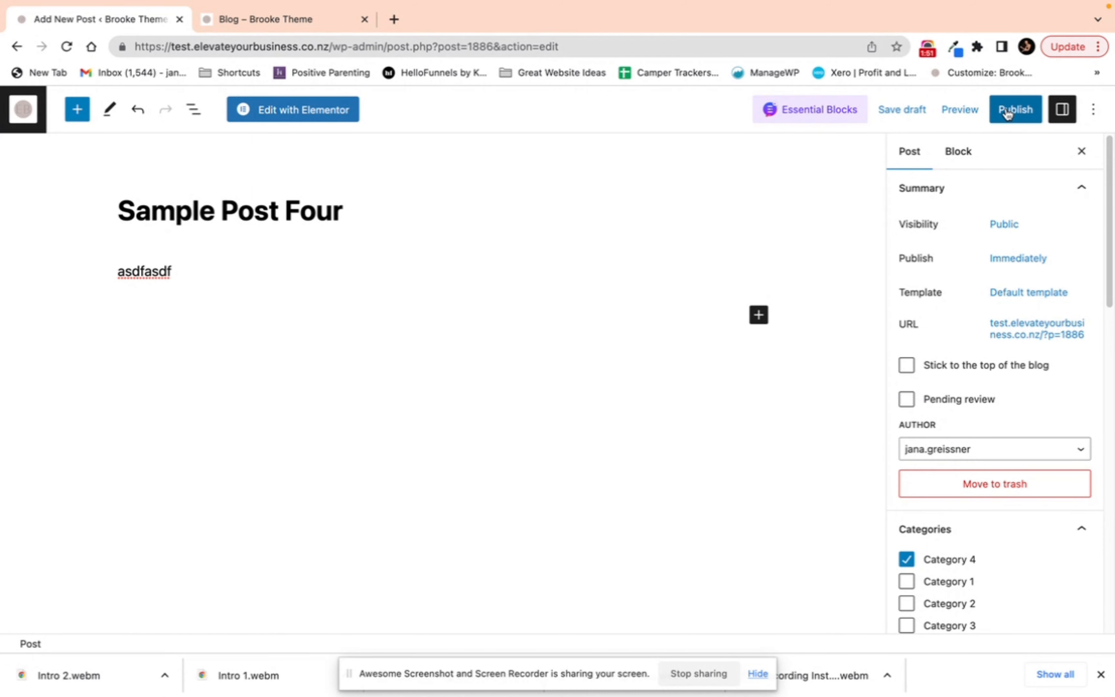
Step: Open the Home page from the Pages list and launch it in the Elementor editor
left_click(274, 19)
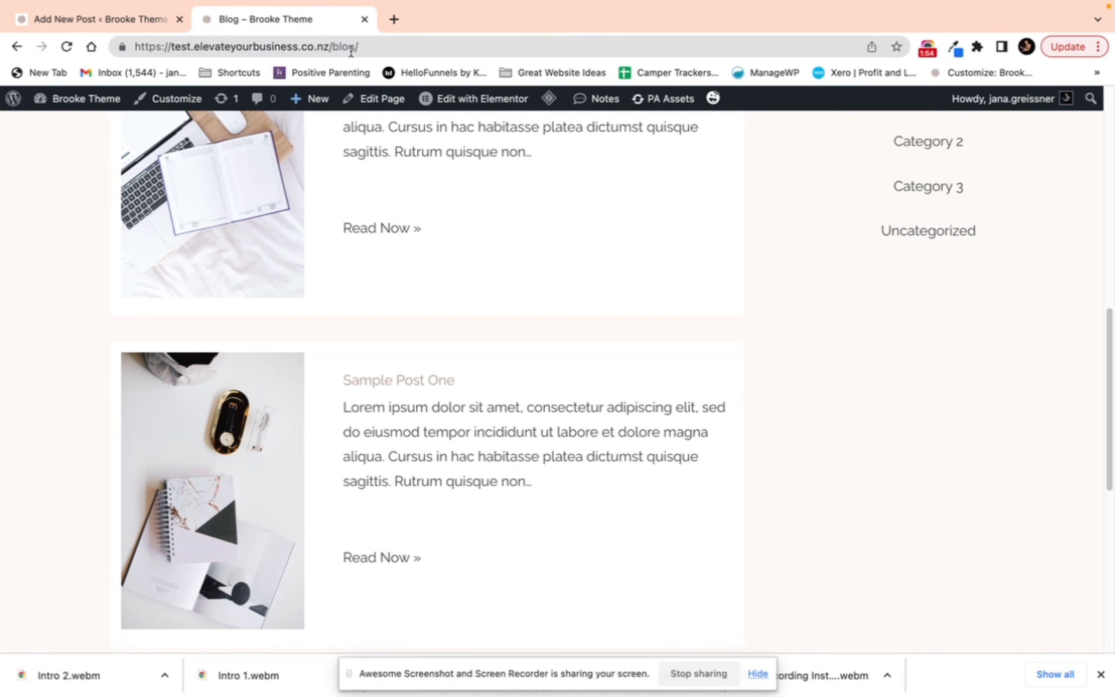
left_click(109, 19)
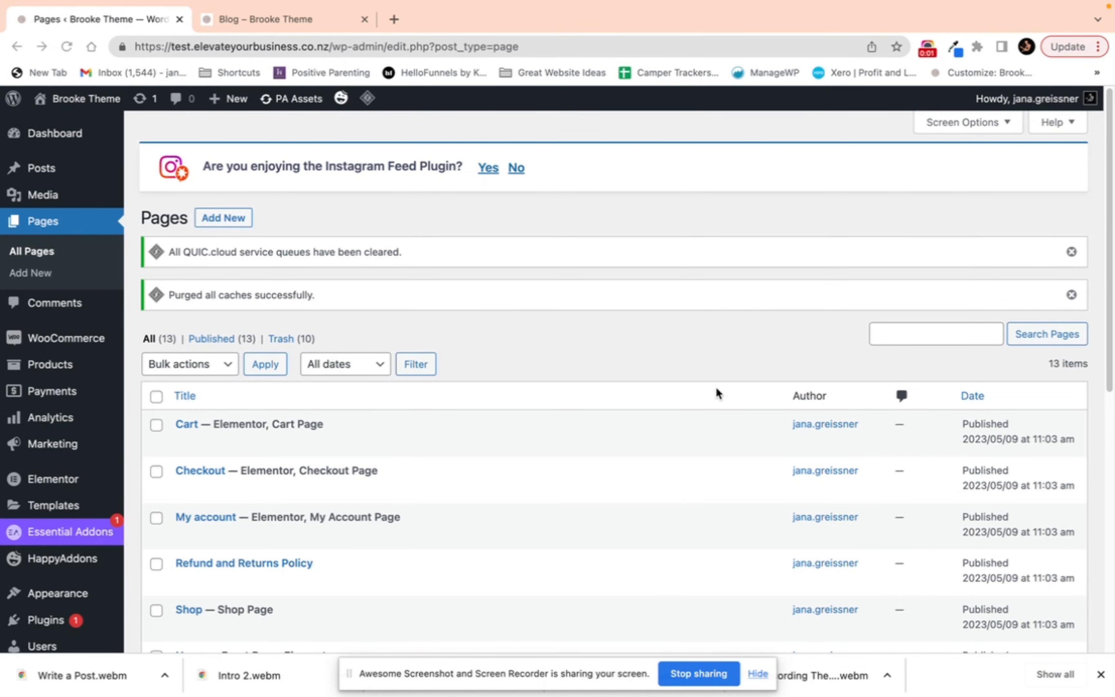
scroll(249, 378, "down", 5)
scroll(250, 376, "down", 1)
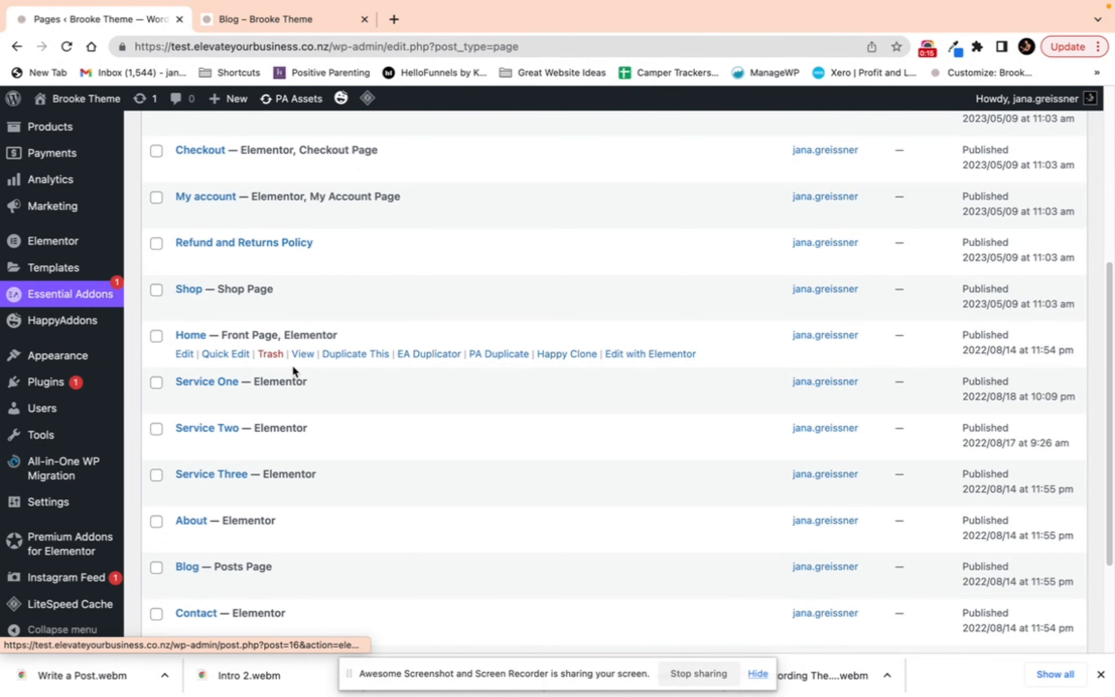
left_click(183, 354)
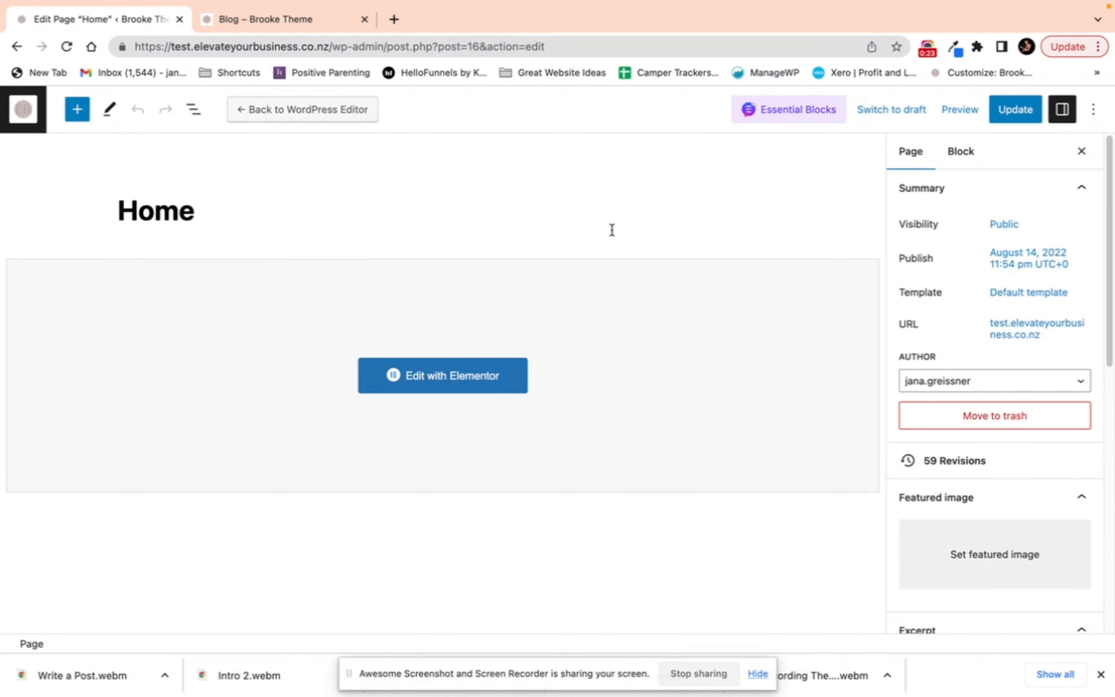
scroll(1005, 466, "down", 3)
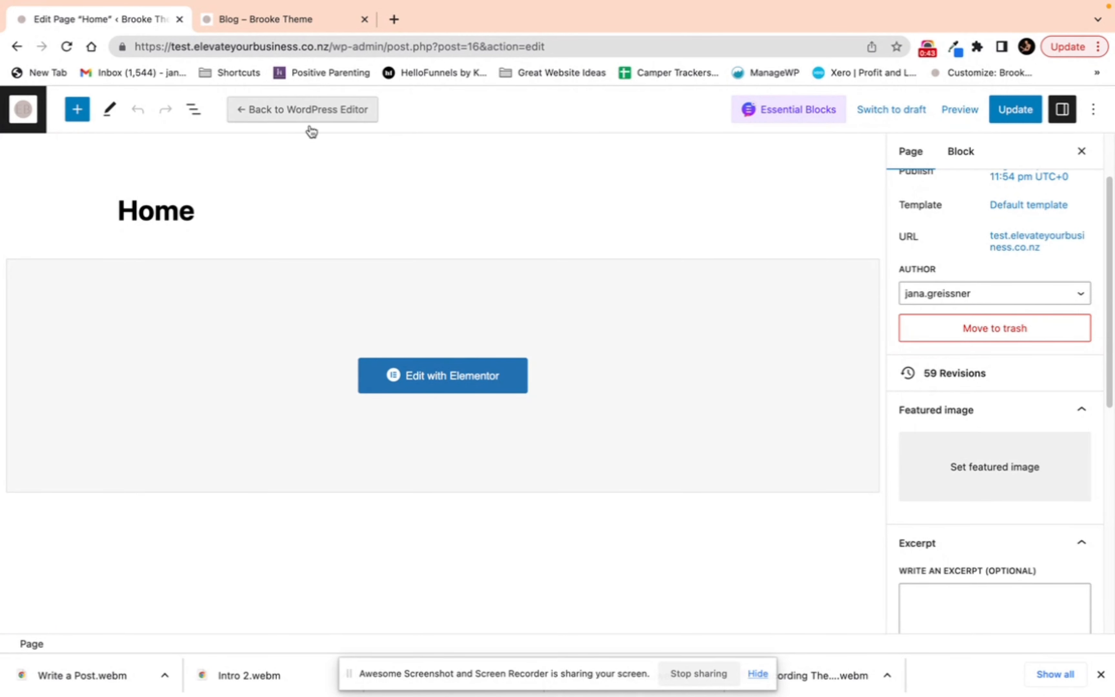
left_click(453, 377)
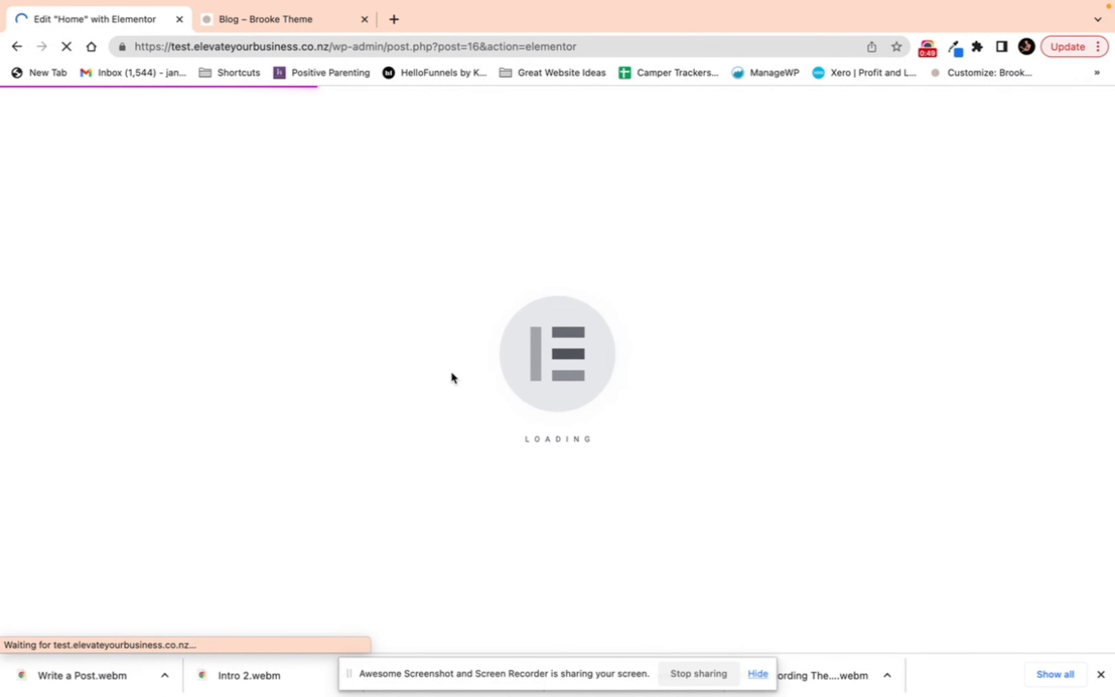
Step: Select and scroll through the Home page's sections in the Elementor editor
left_click(667, 167)
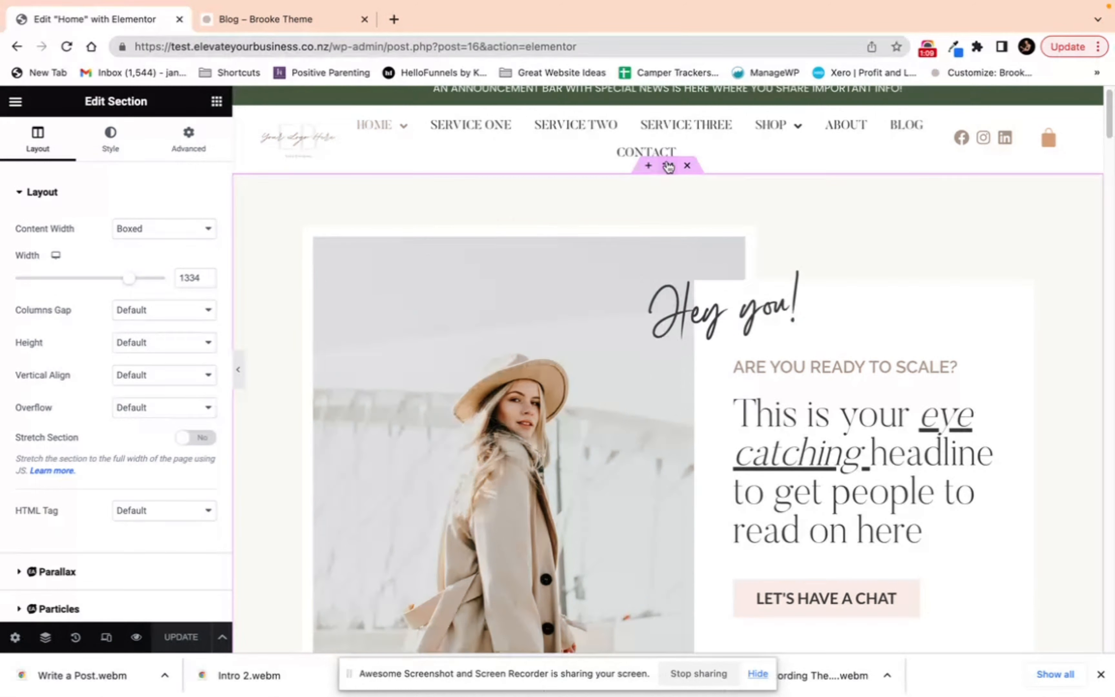
scroll(672, 205, "down", 5)
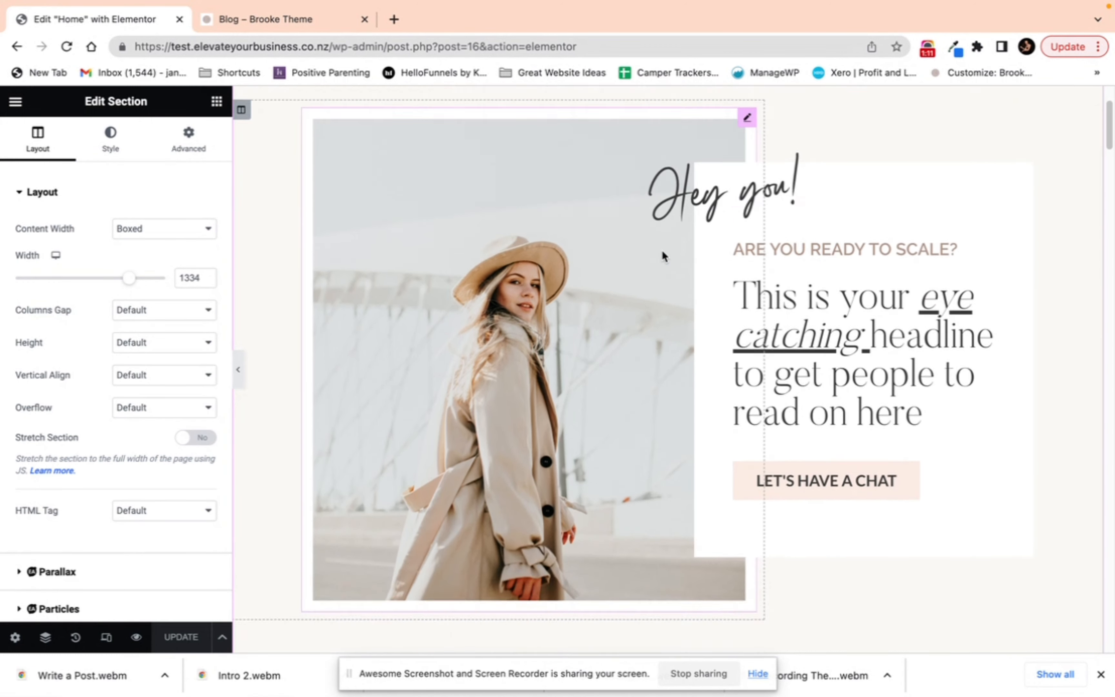
left_click(674, 545)
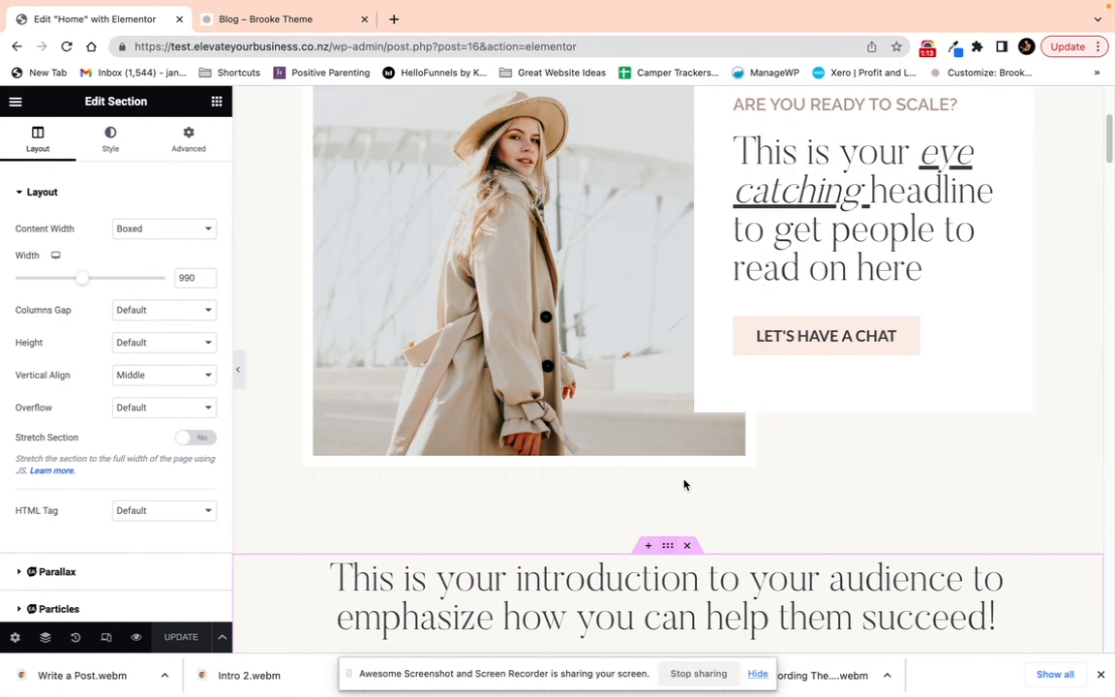
scroll(687, 491, "down", 8)
left_click(667, 482)
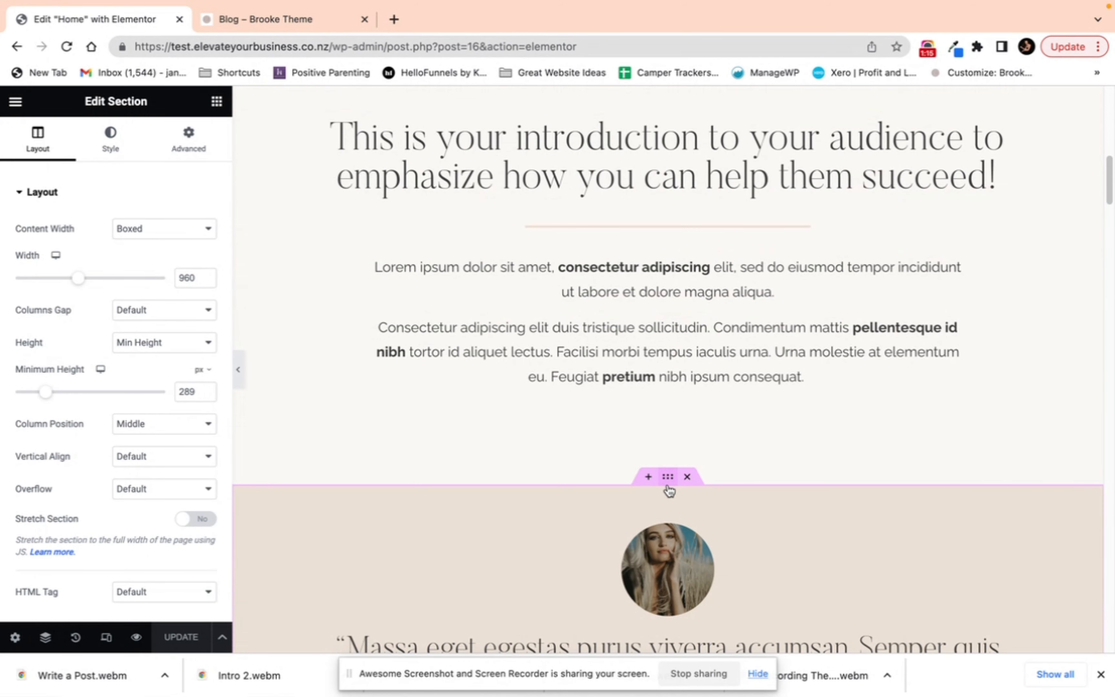
scroll(667, 490, "down", 5)
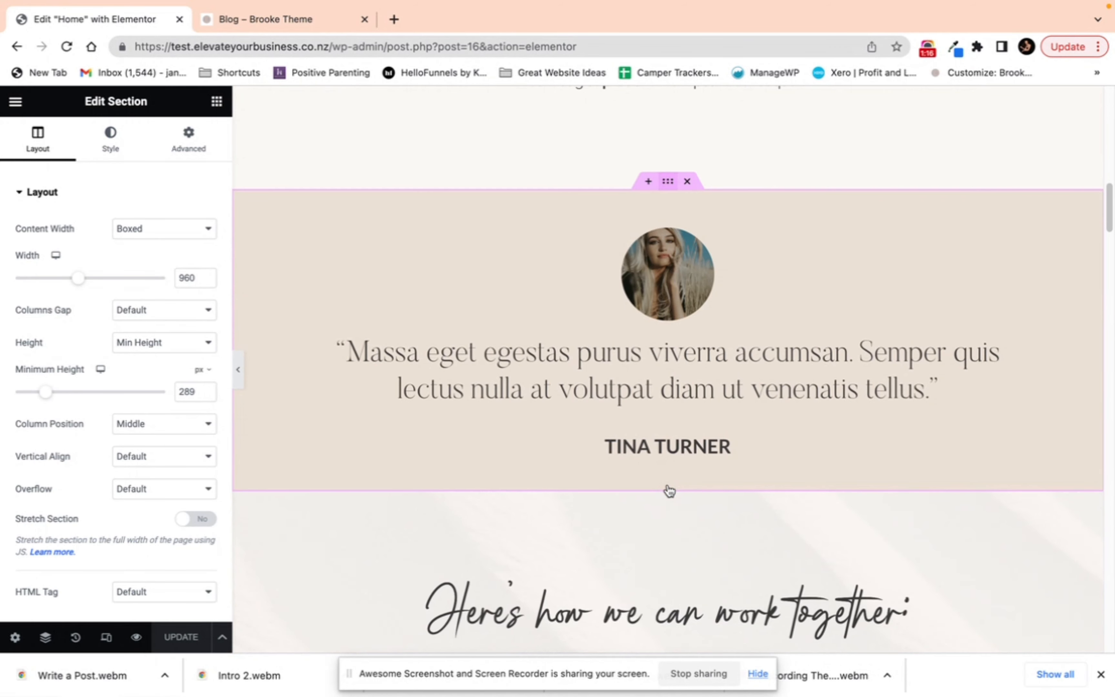
Step: Open the Navigator and expand and collapse the Hero, Intro and Testimonial sections to browse the page structure
left_click(46, 638)
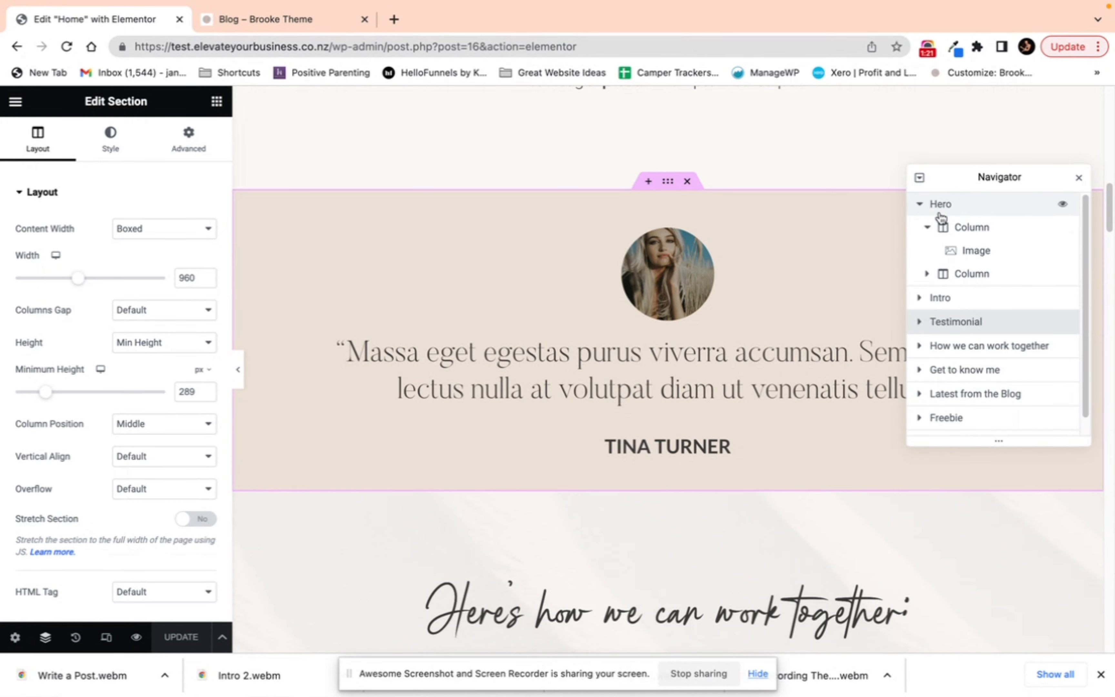
left_click(922, 207)
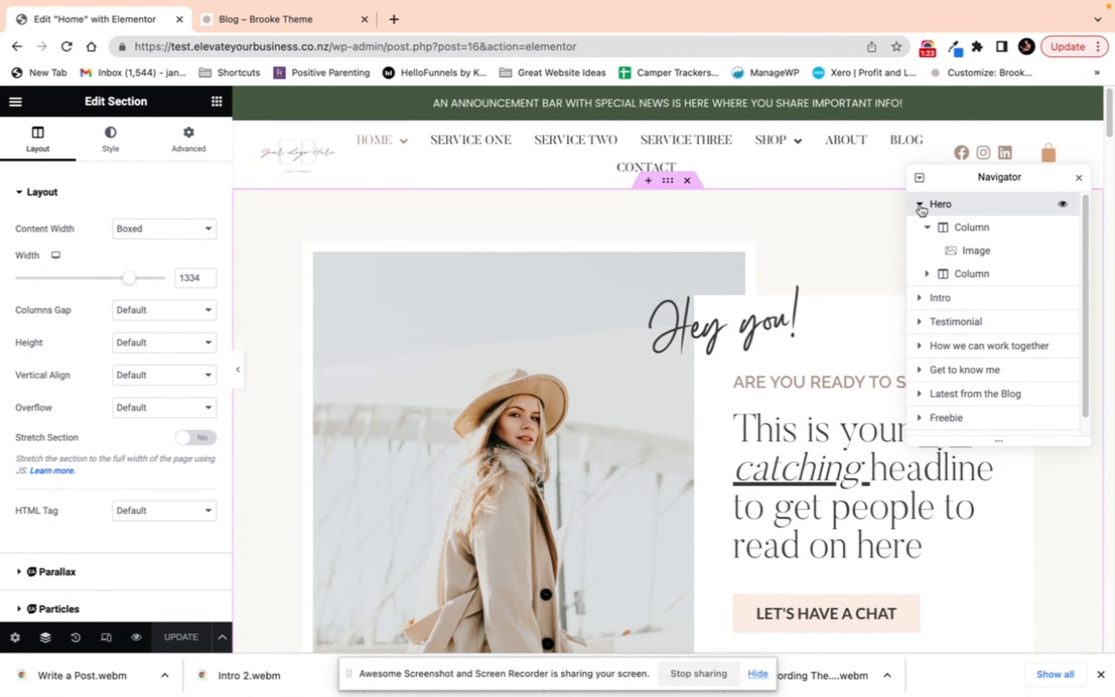
left_click(920, 206)
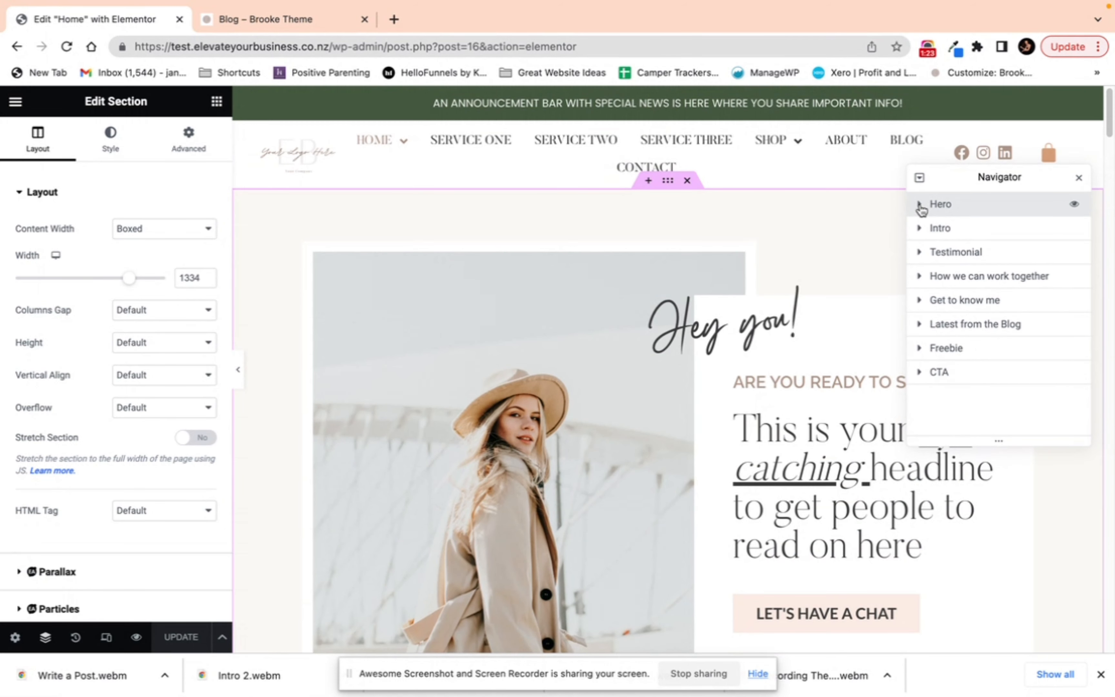
left_click(948, 230)
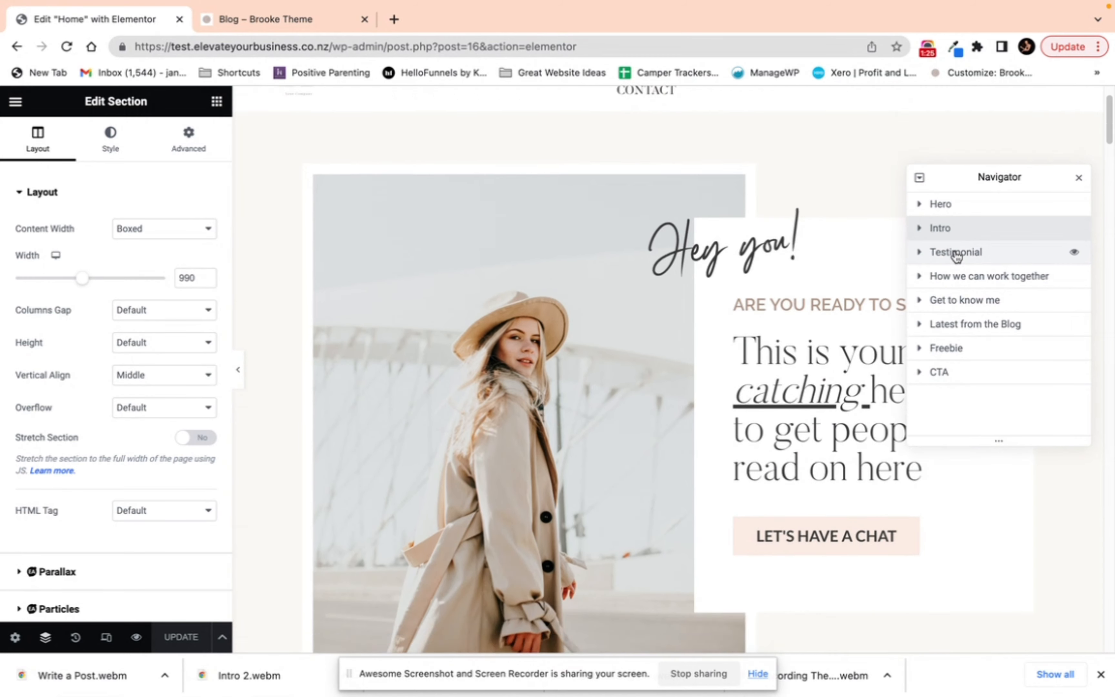
left_click(957, 254)
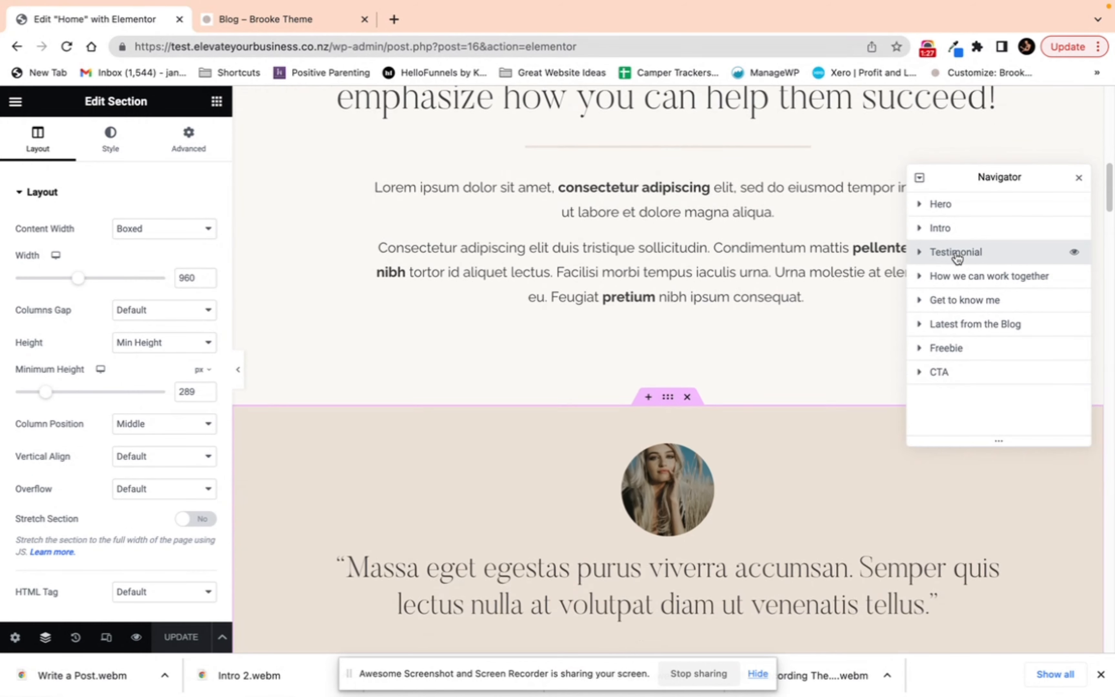
left_click(960, 279)
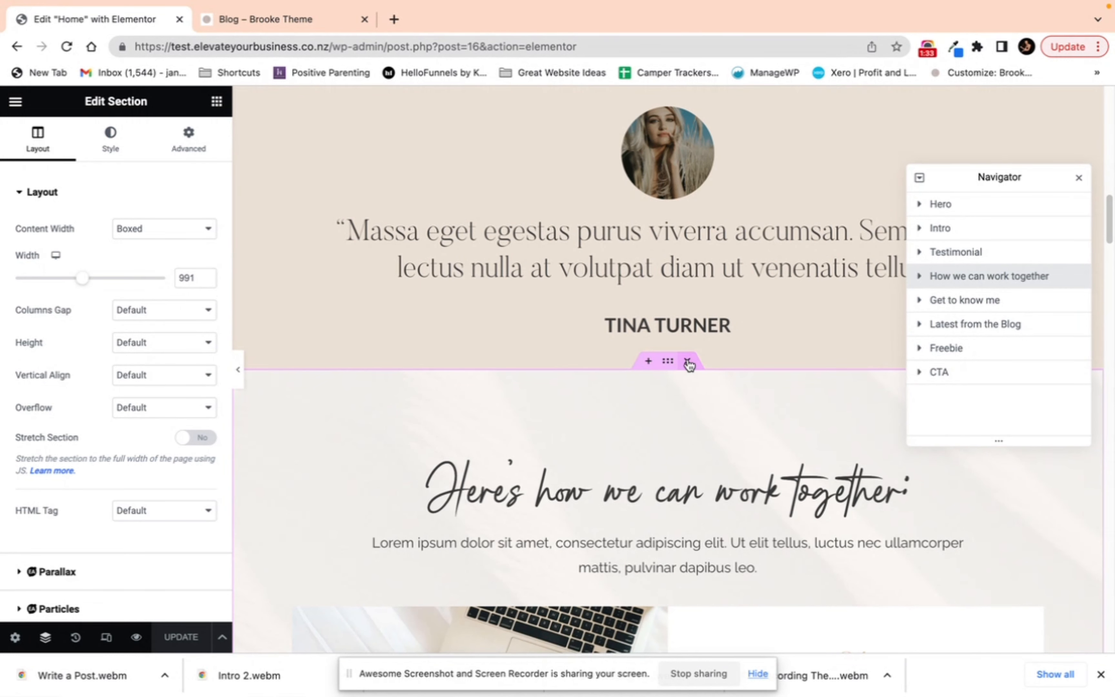
scroll(689, 374, "up", 15)
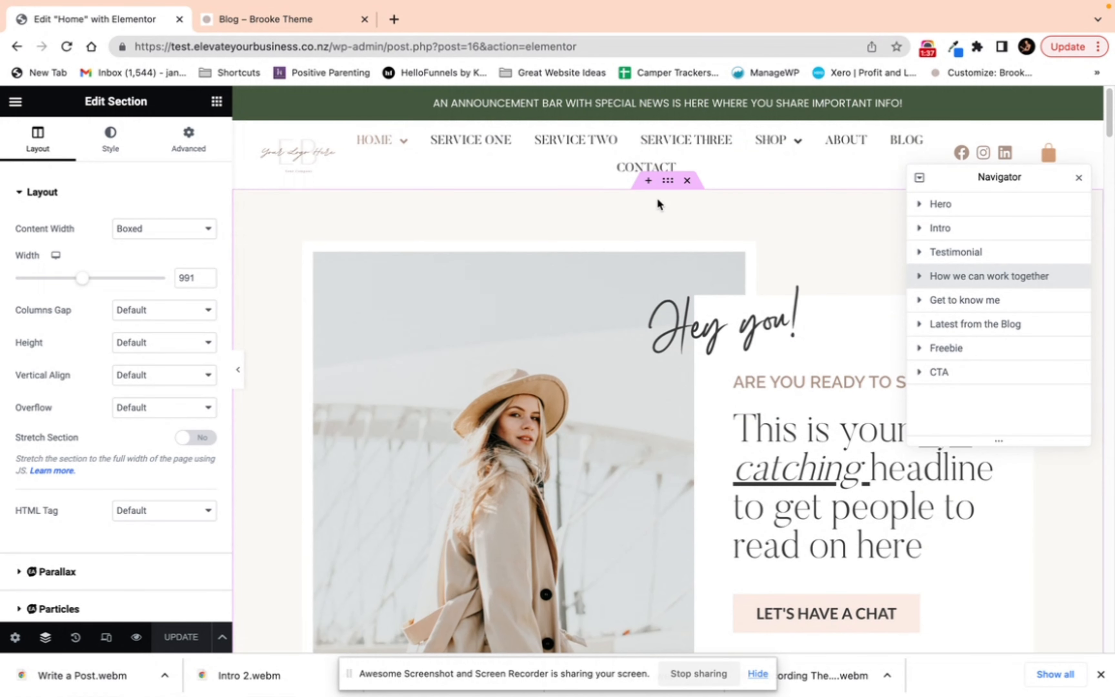
left_click(669, 186)
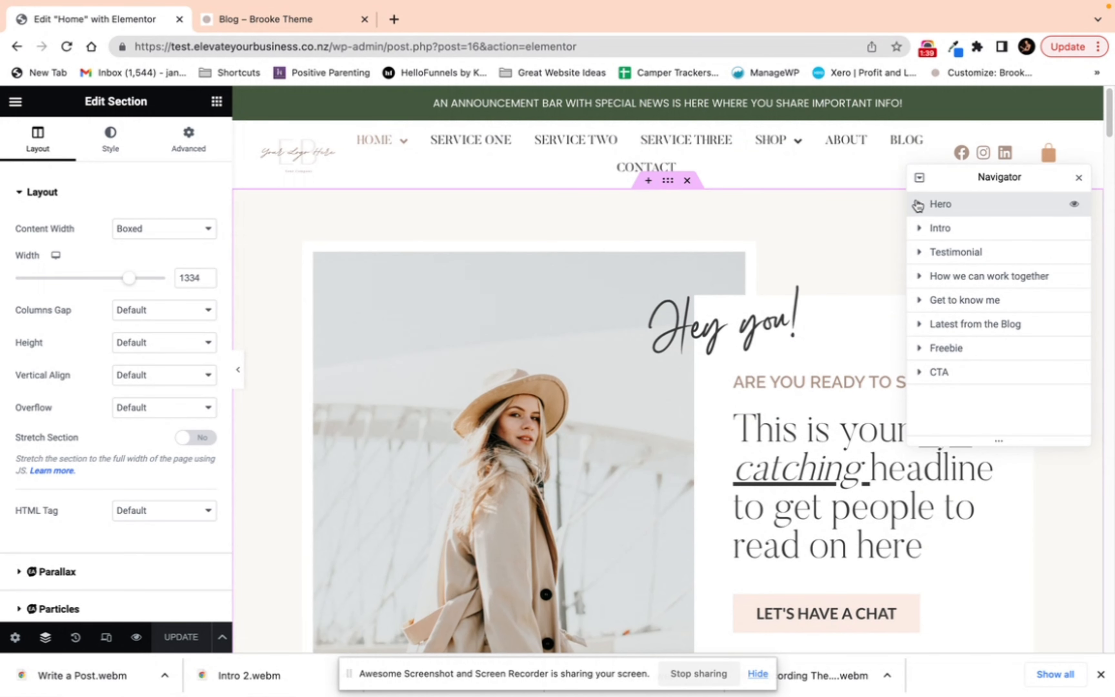
left_click(918, 206)
left_click(929, 229)
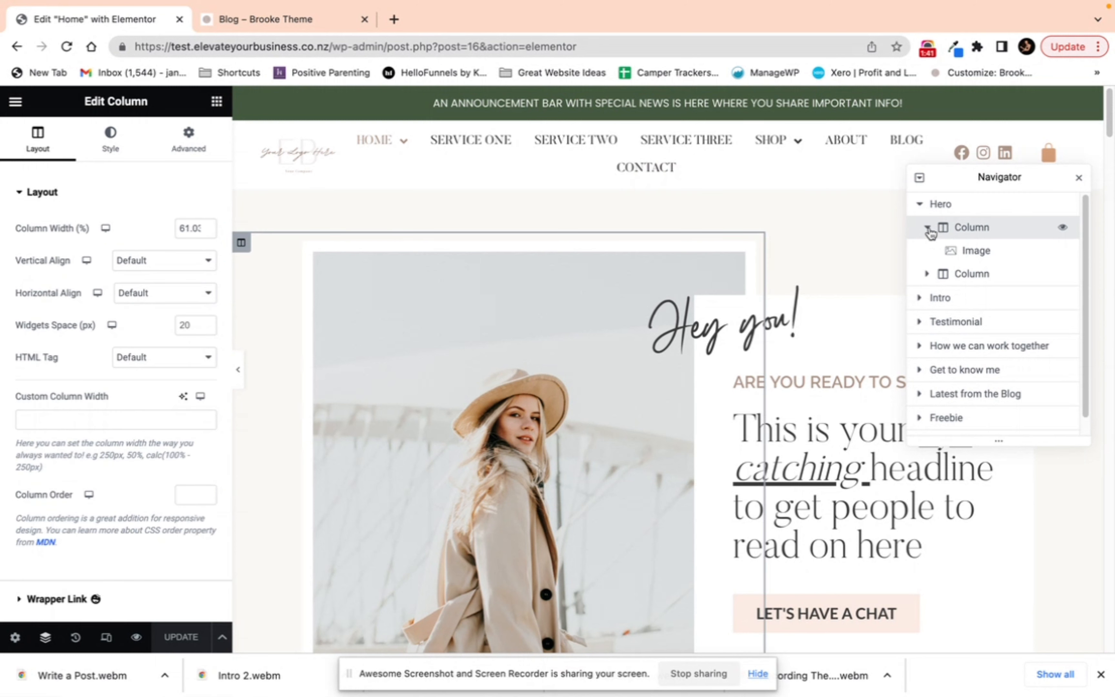
left_click(930, 230)
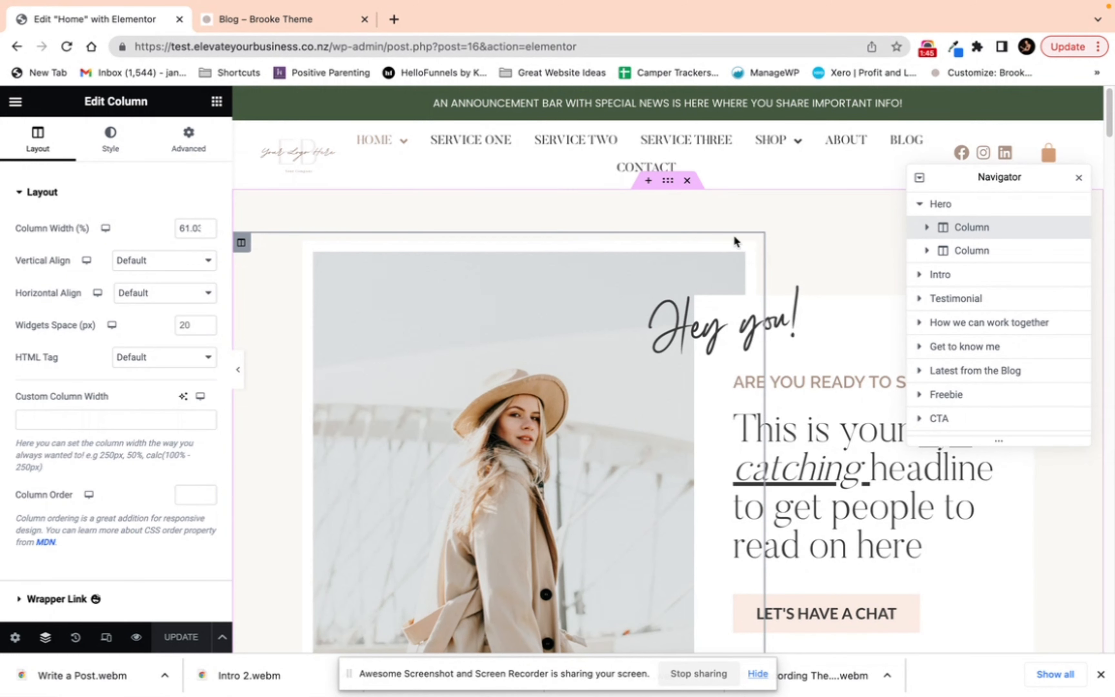
Step: Expand the Intro section and the Hero's first column in the Navigator, and select the hero Image widget
scroll(629, 403, "down", 5)
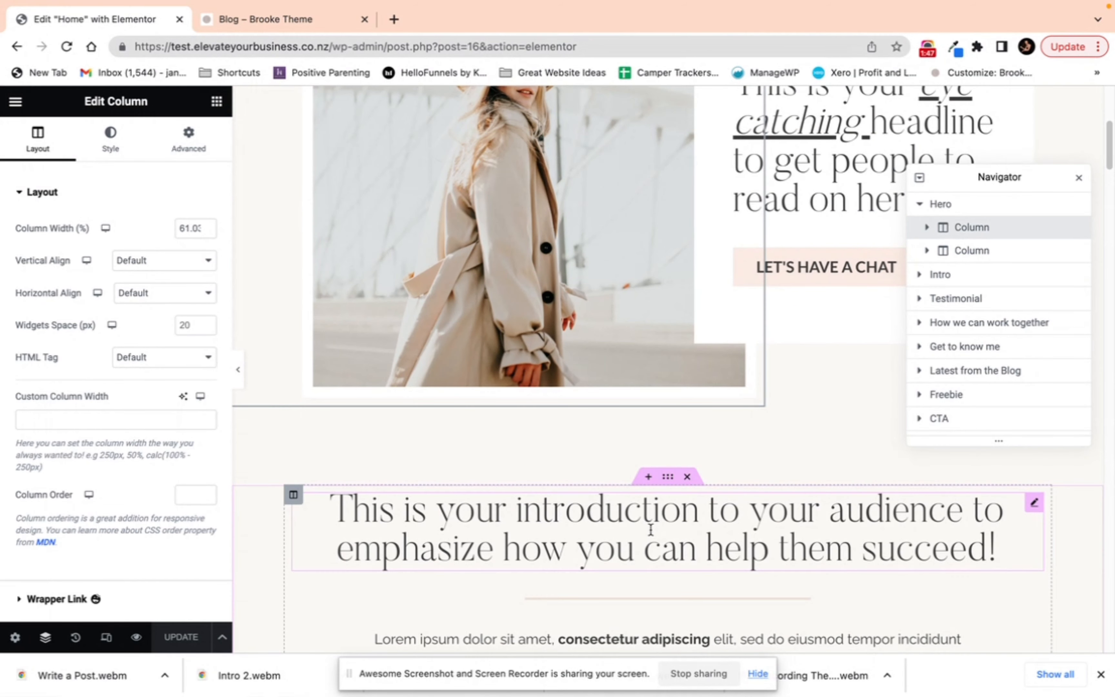
left_click(919, 276)
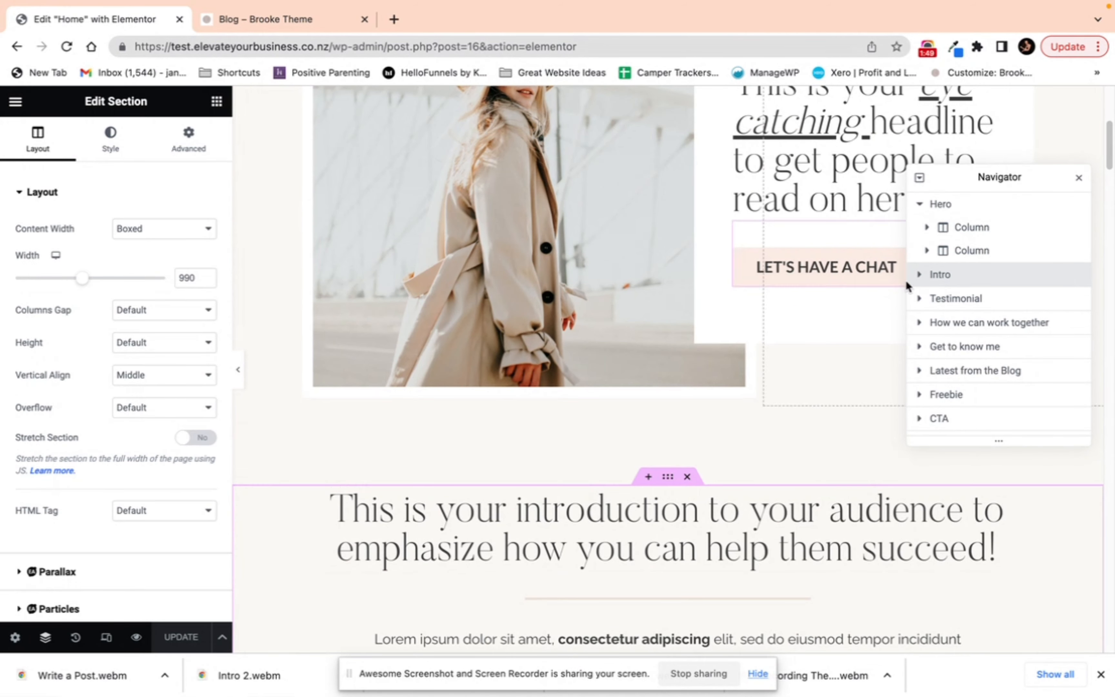
left_click(919, 276)
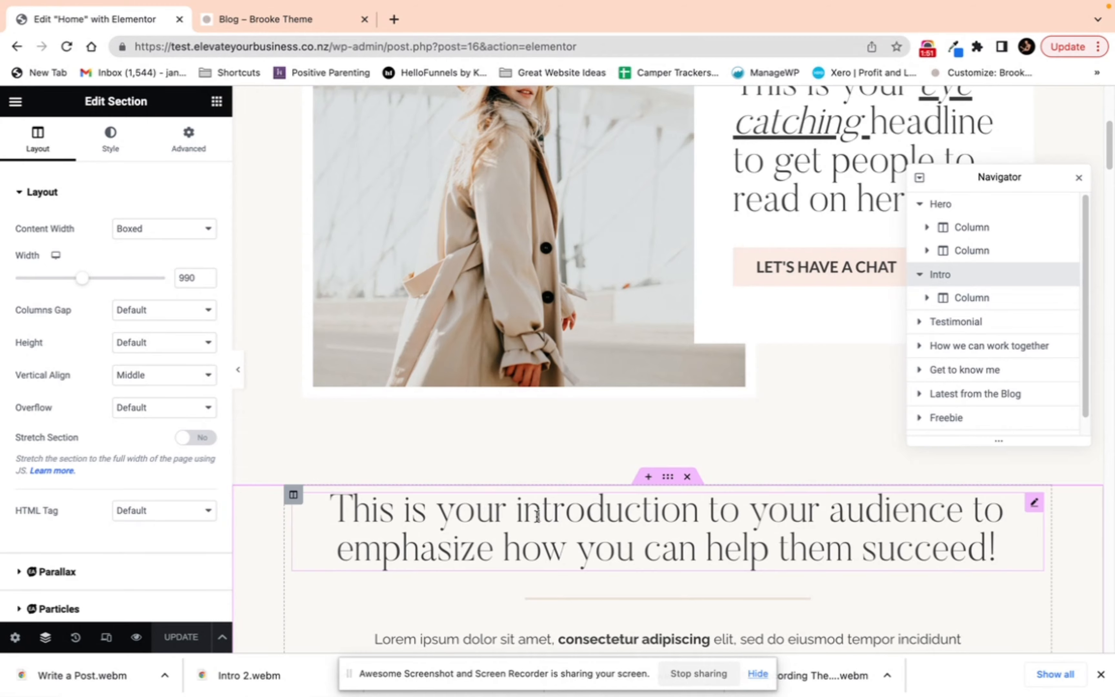
scroll(643, 465, "down", 6)
scroll(653, 407, "up", 8)
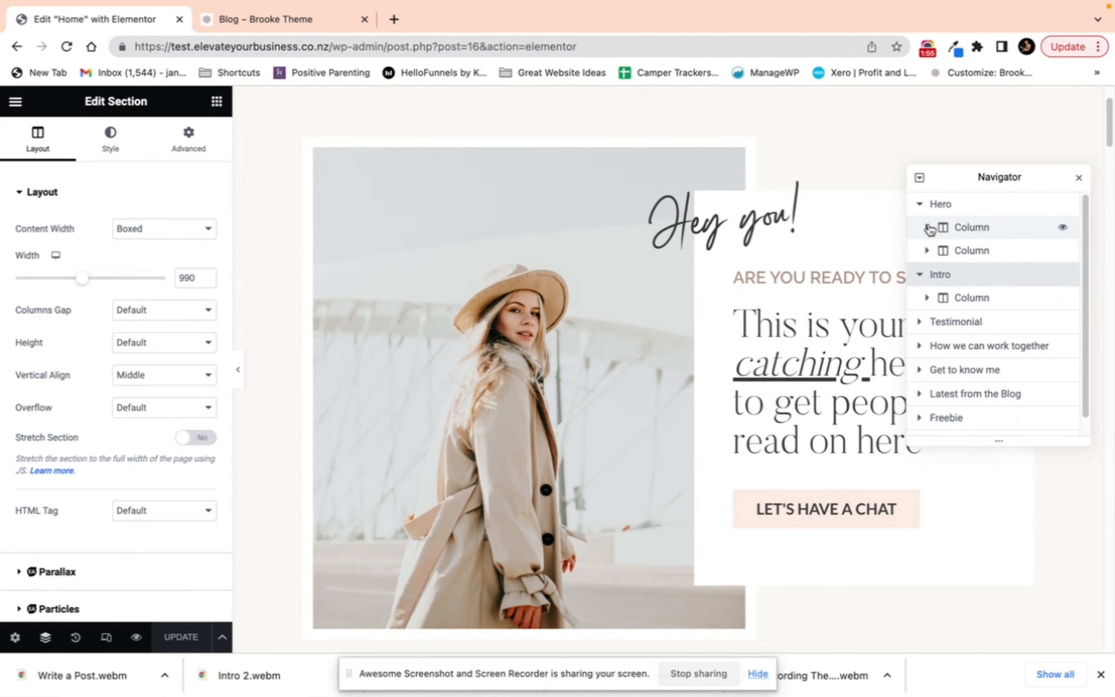
left_click(928, 228)
left_click(959, 253)
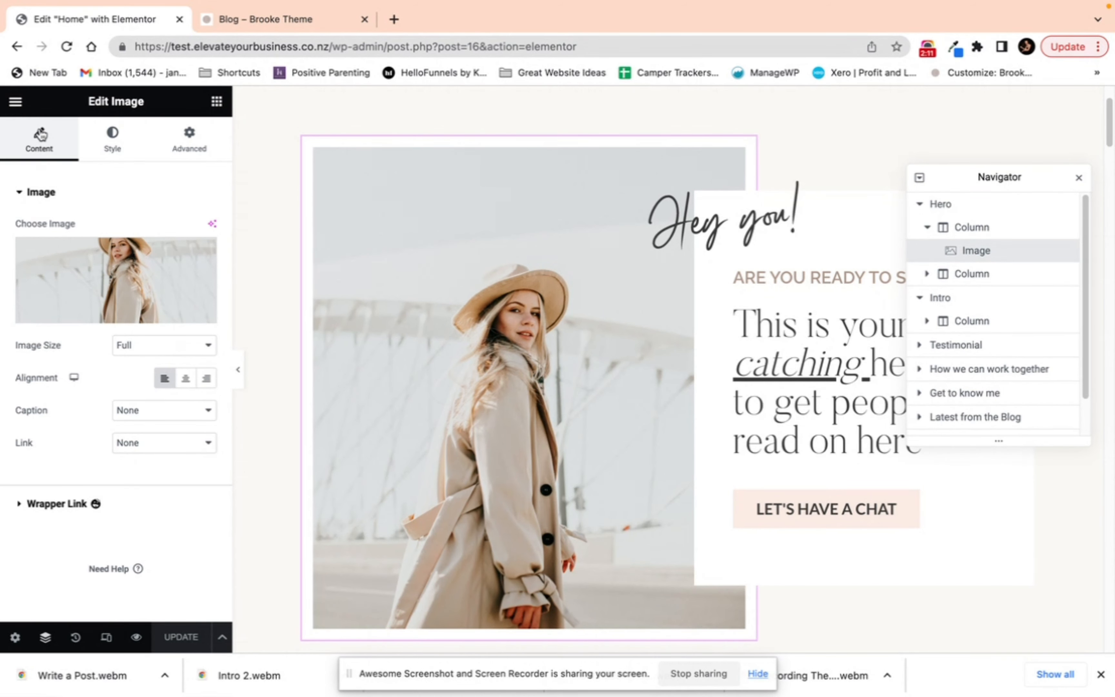
Step: Open the hero image's media dialog, view its Media Library and Upload files tabs, and close it
left_click(54, 252)
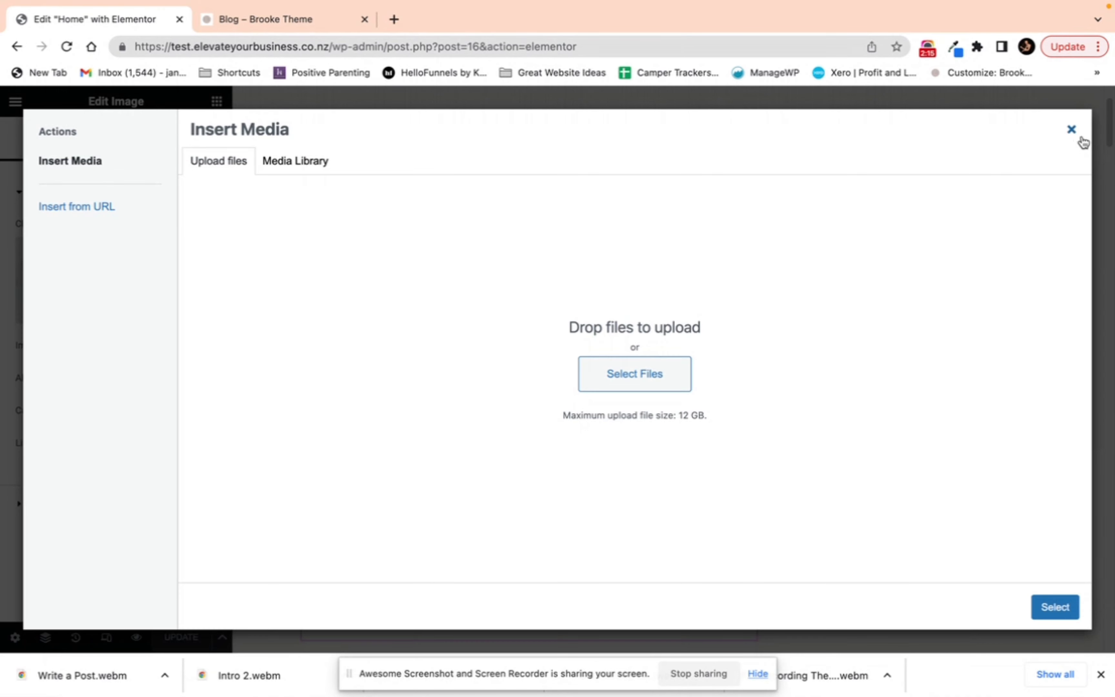
left_click(277, 167)
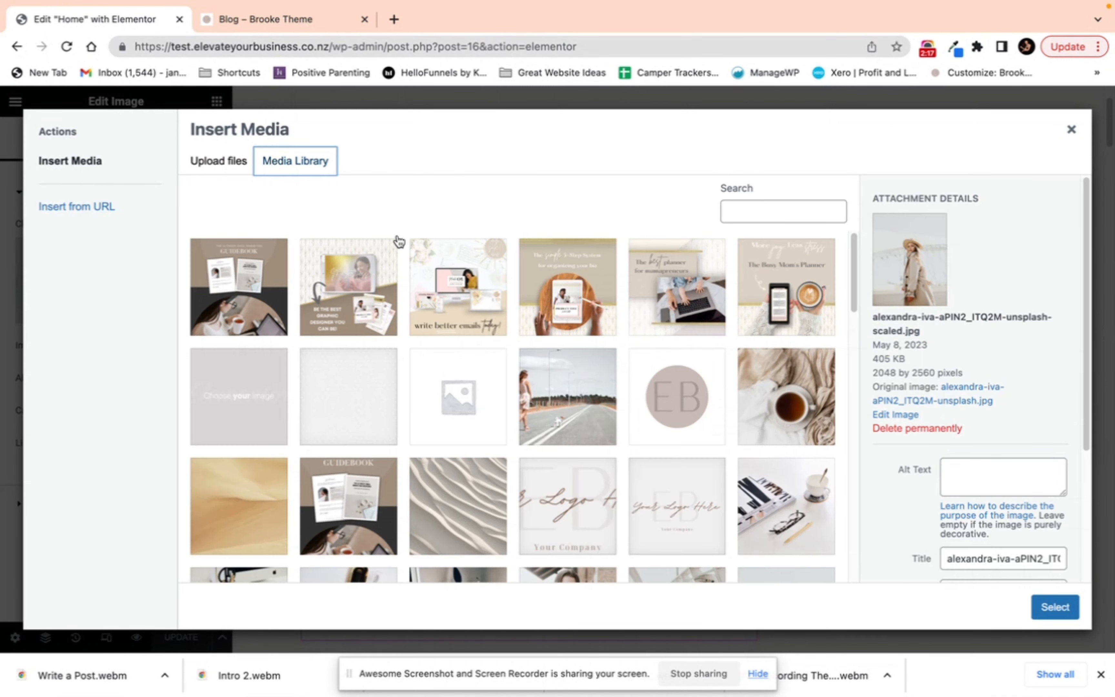
left_click(226, 167)
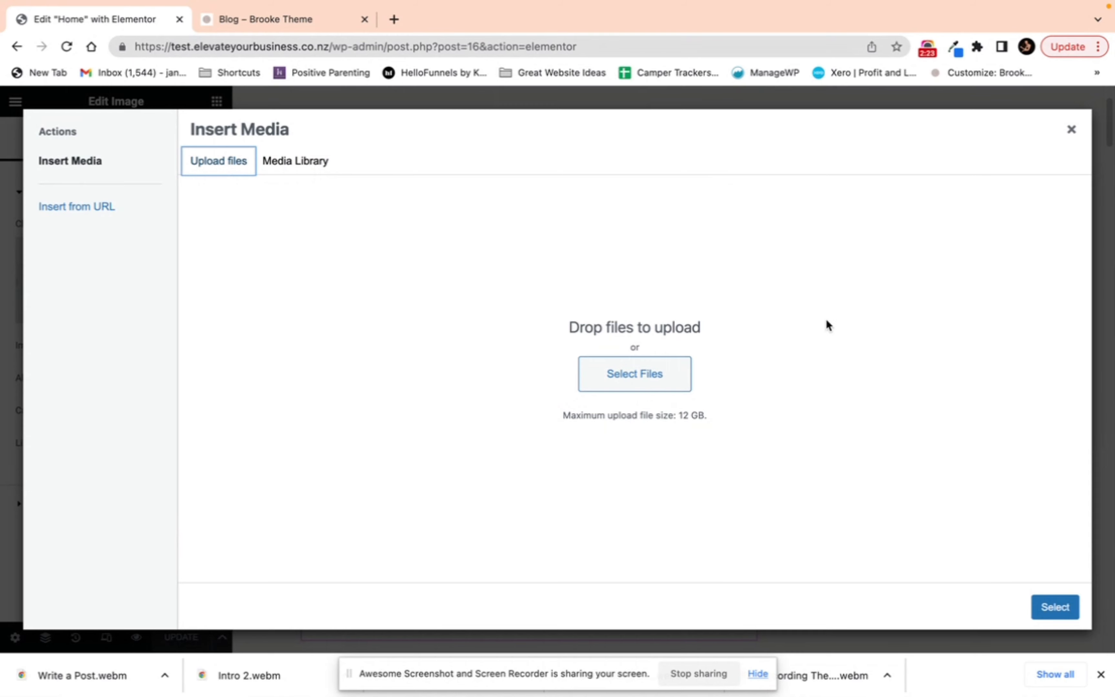
left_click(1071, 131)
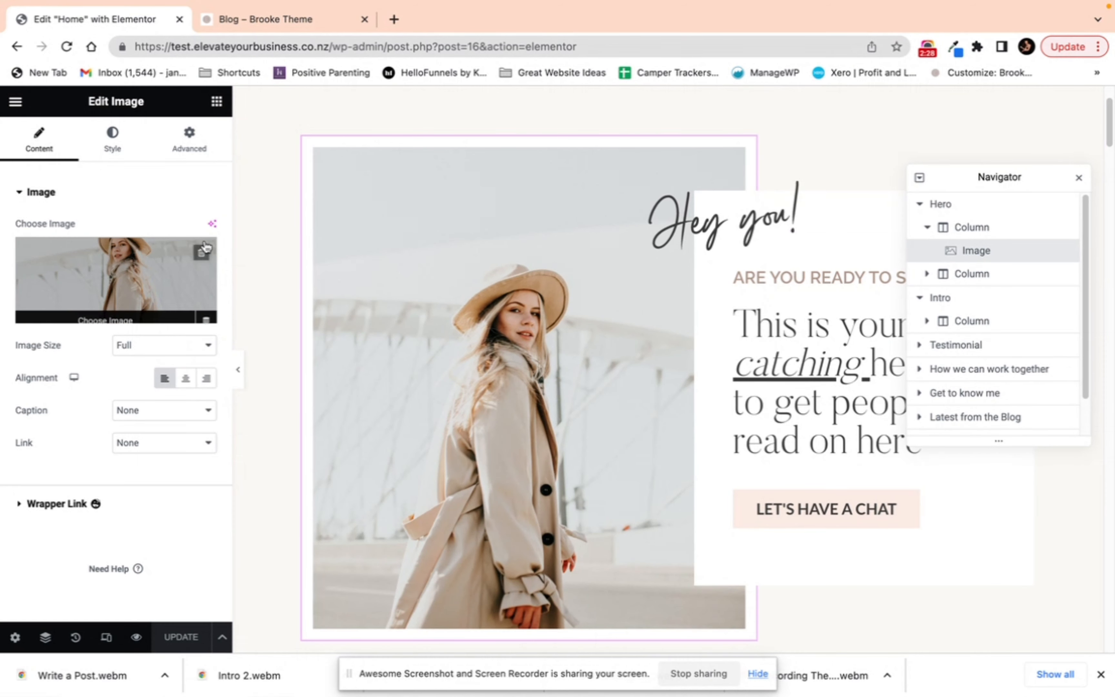
Step: Replace the hero image with the photo of the woman holding her coat from the media library
left_click(128, 261)
left_click(649, 387)
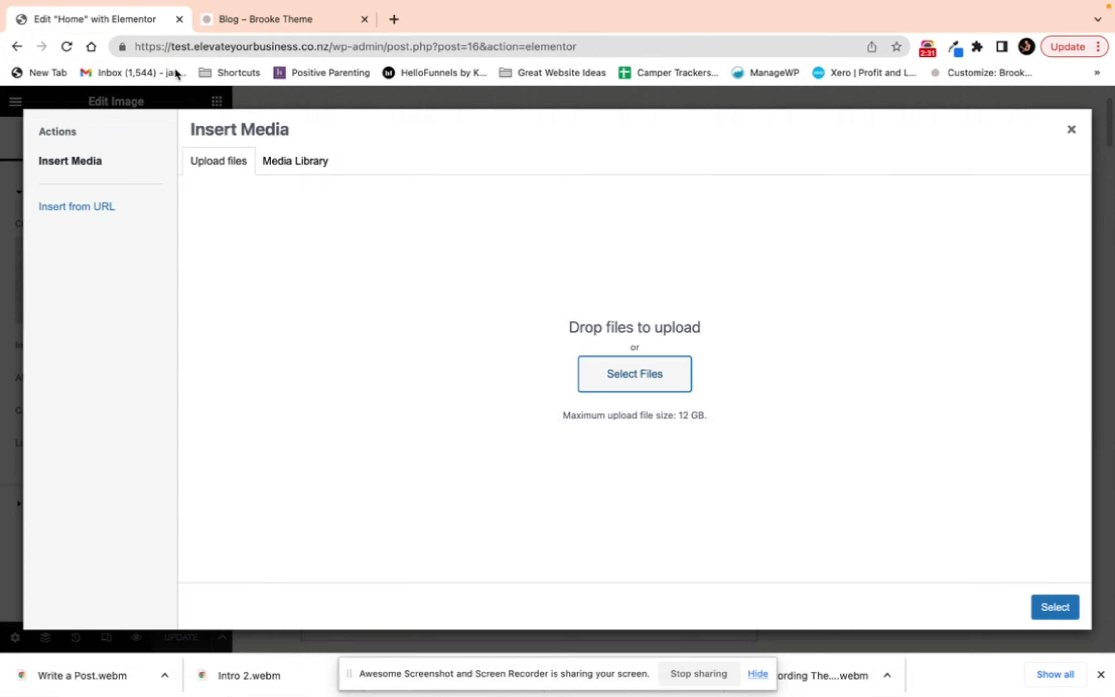
left_click(269, 161)
scroll(696, 420, "down", 5)
left_click(788, 400)
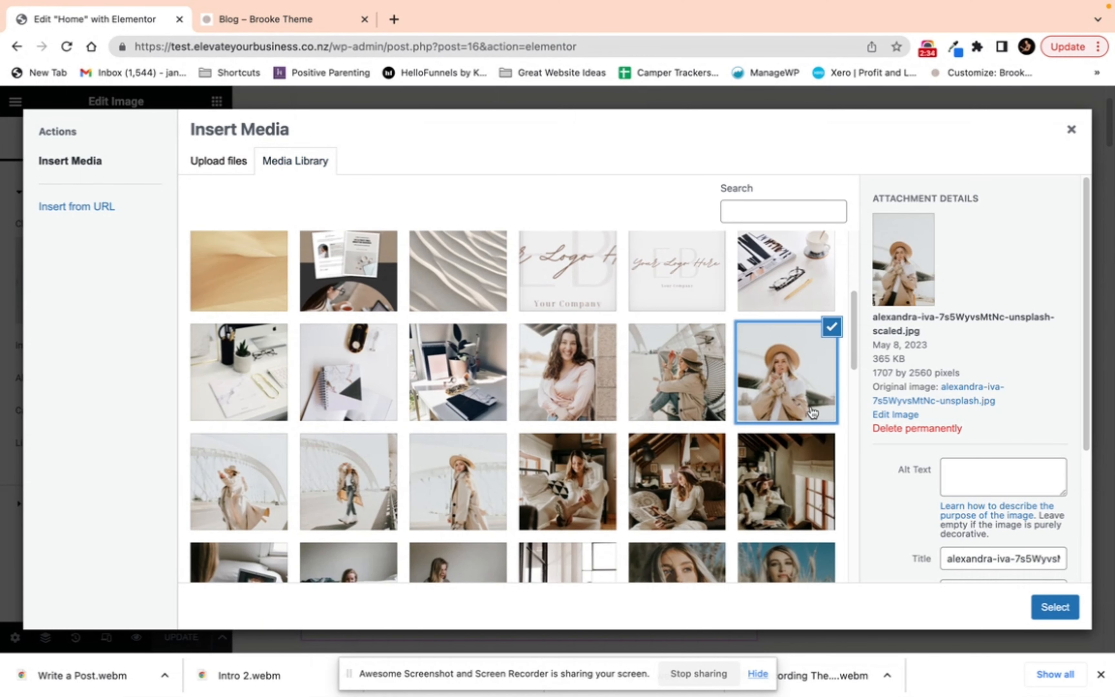
left_click(1044, 607)
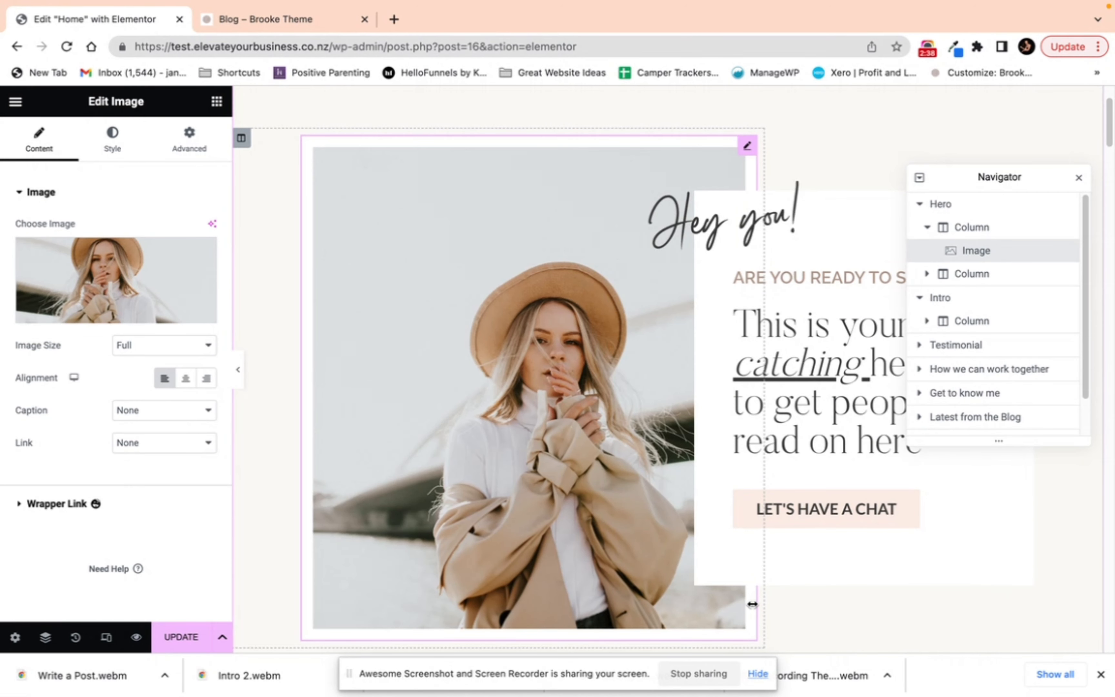
Step: Inspect the hero's Hey you! heading, subheading, main headline and Let's have a chat button text and link
left_click(787, 216)
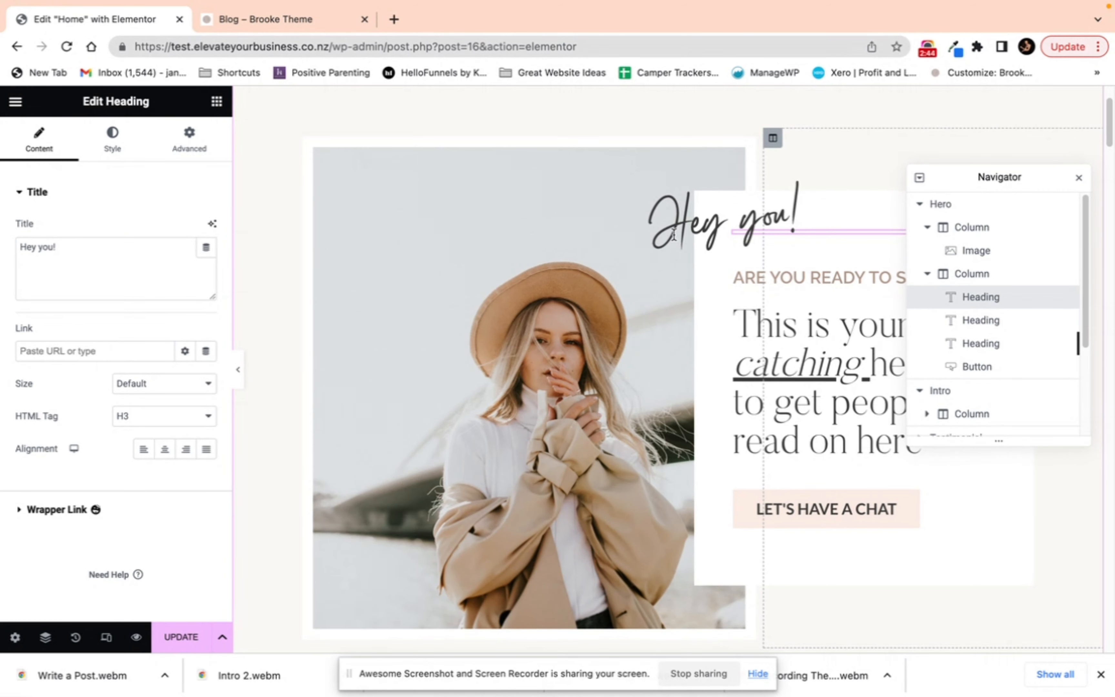
triple_click(39, 259)
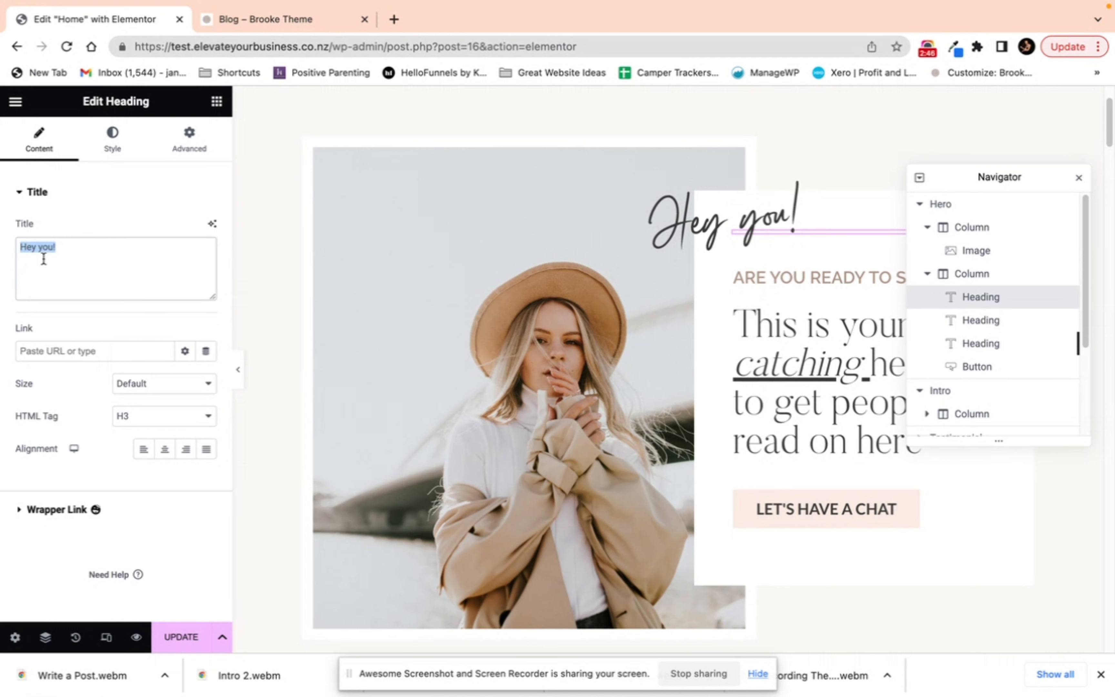
left_click(836, 277)
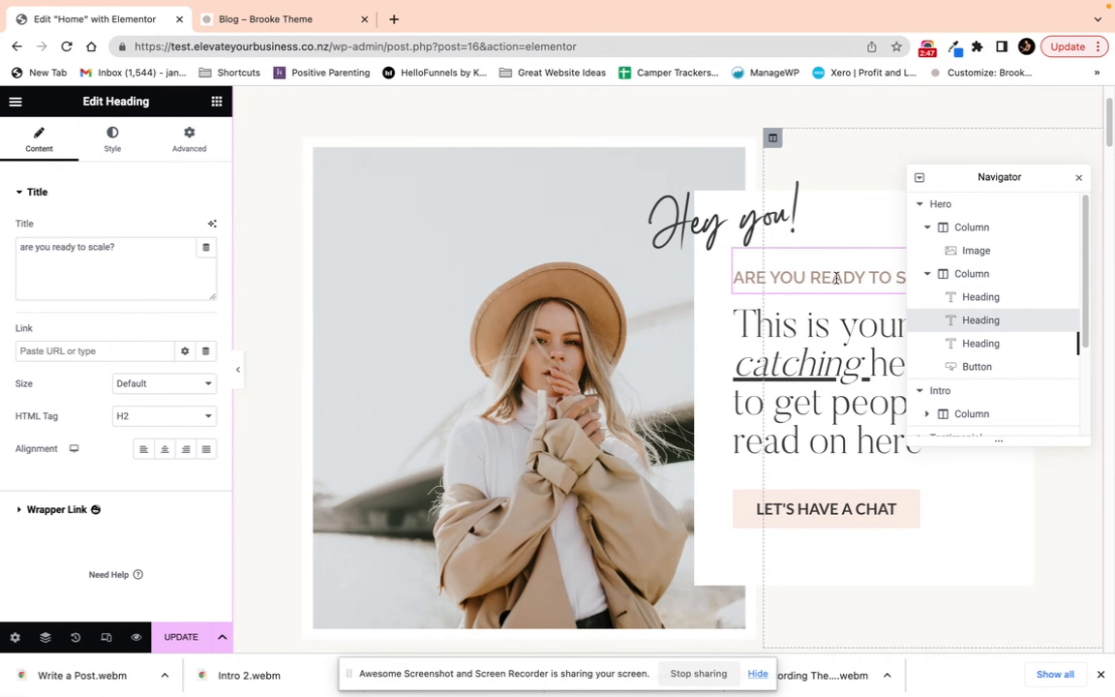
left_click(825, 332)
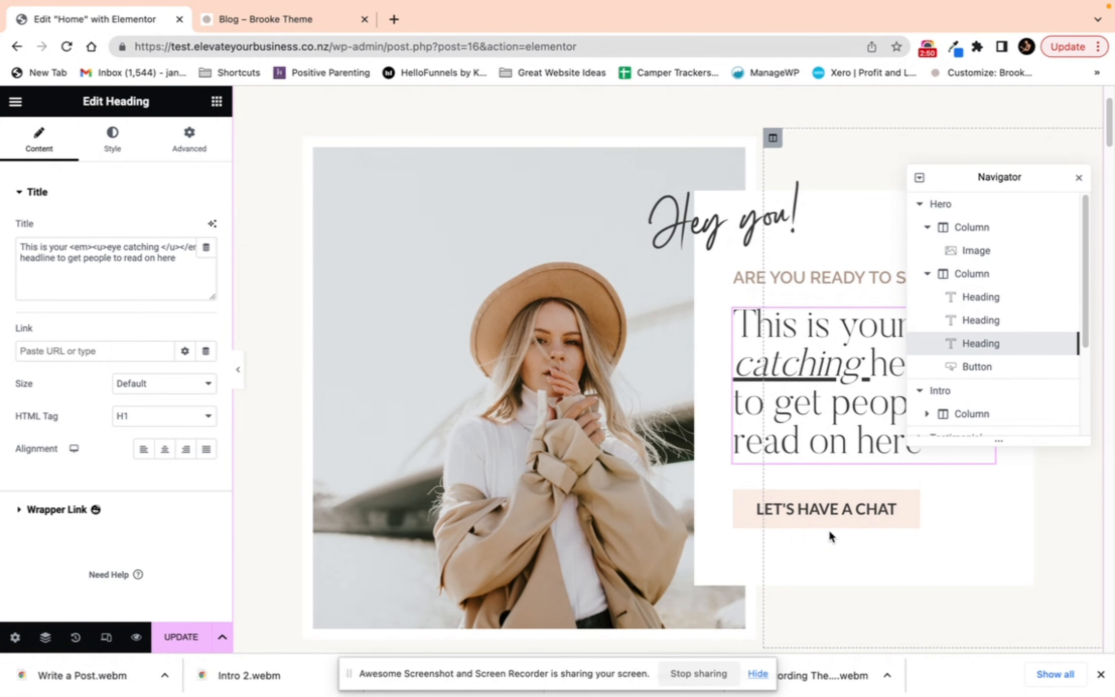
left_click(833, 512)
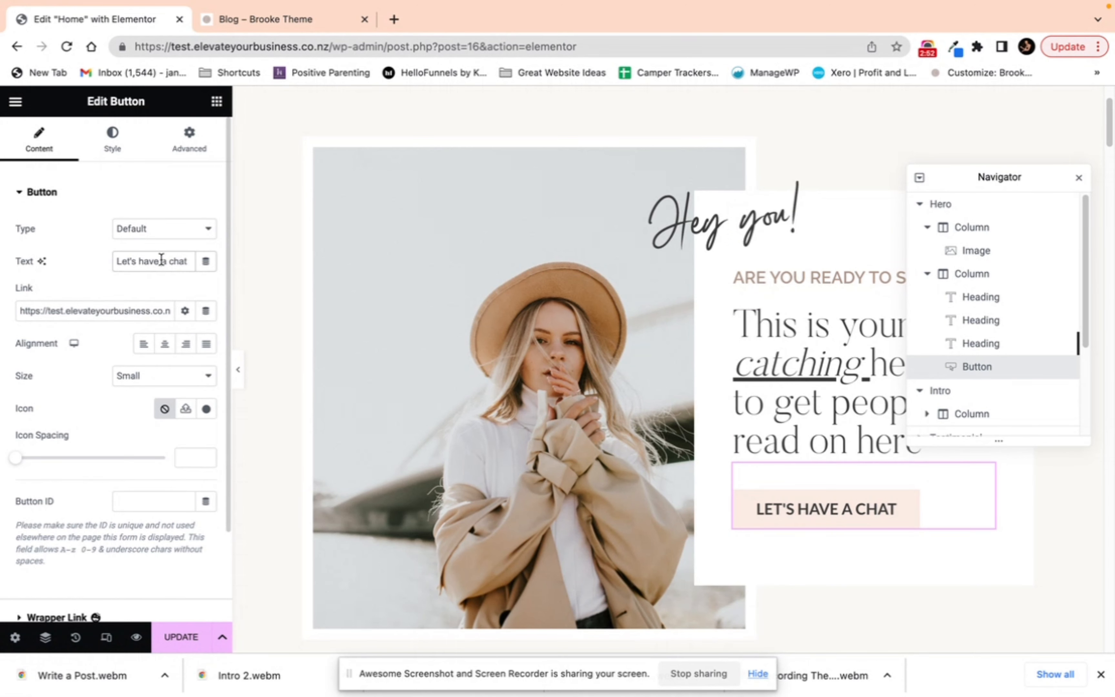
left_click_drag(119, 261, 196, 262)
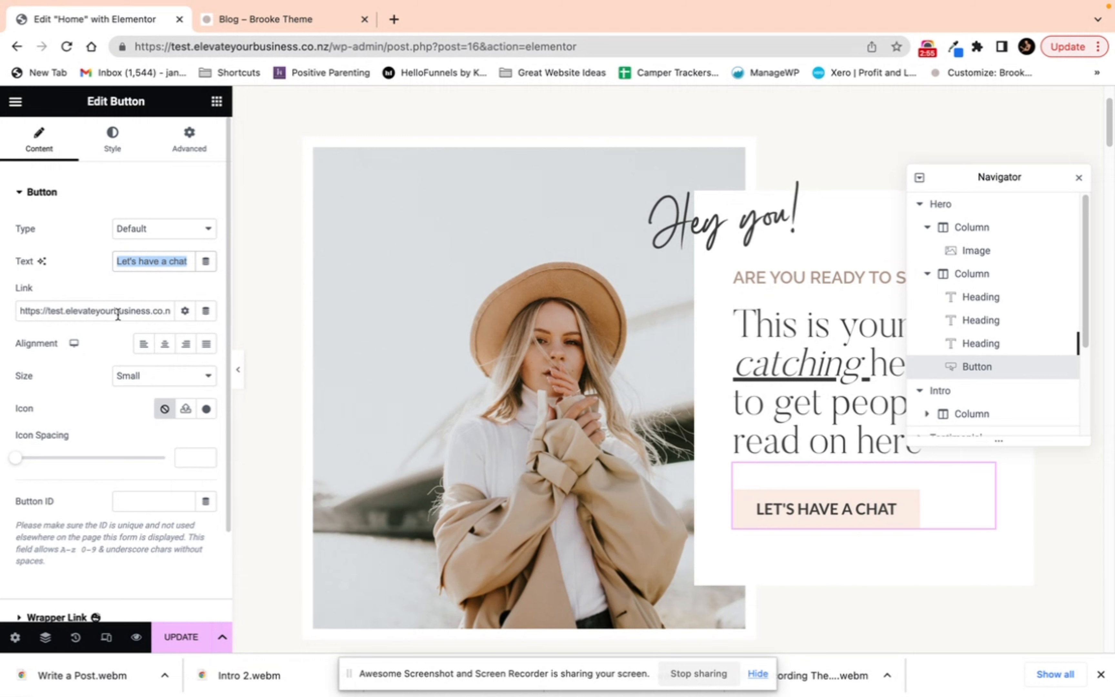
left_click(90, 305)
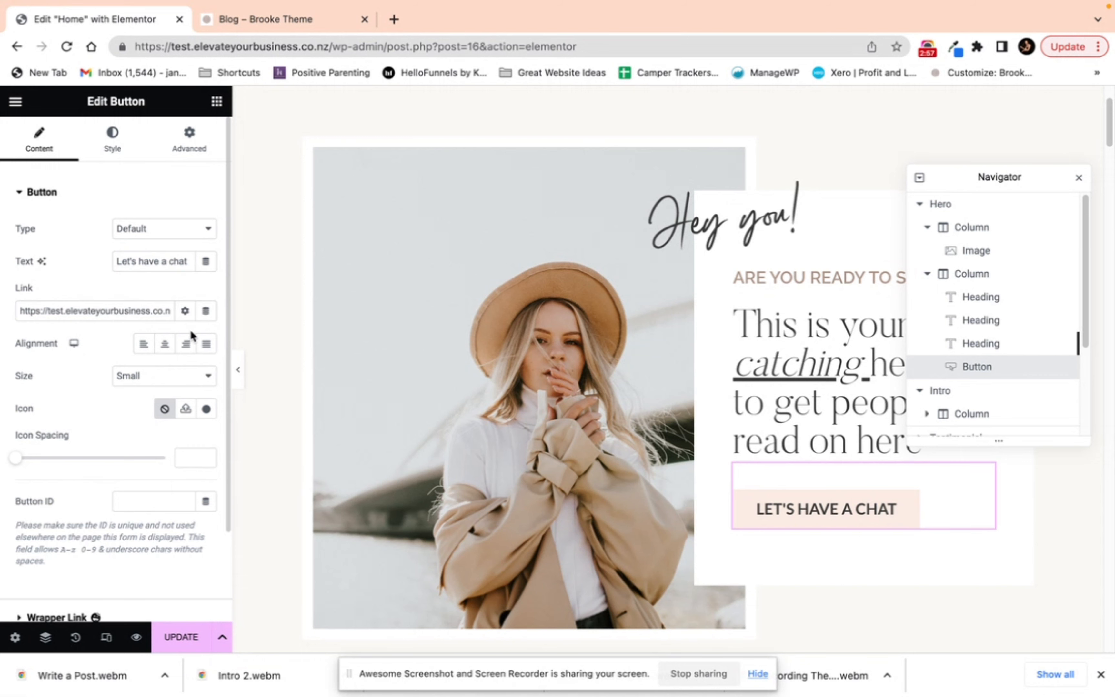
Step: Set the Intro section heading's top margin to 46 px
scroll(641, 359, "down", 9)
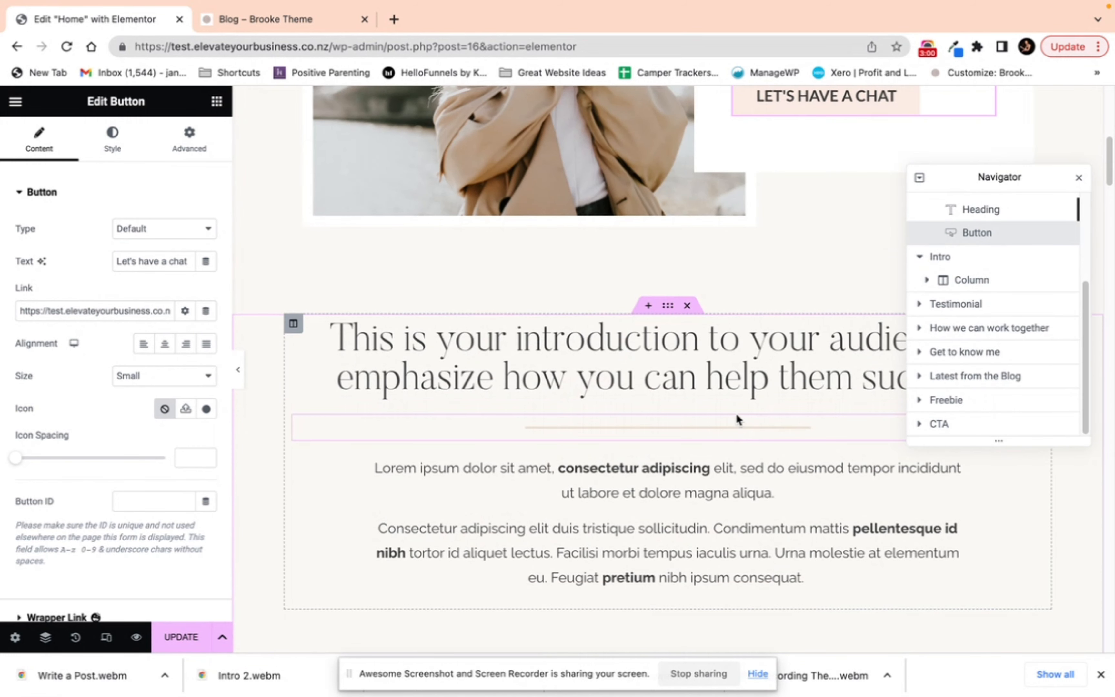
left_click(710, 352)
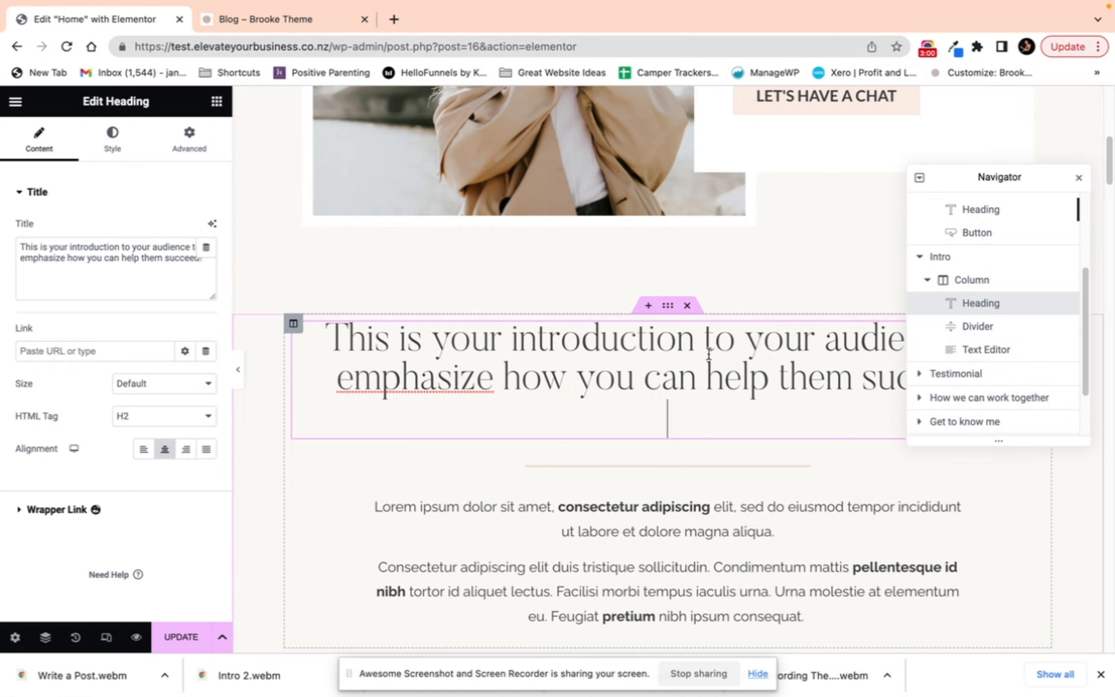
left_click(112, 142)
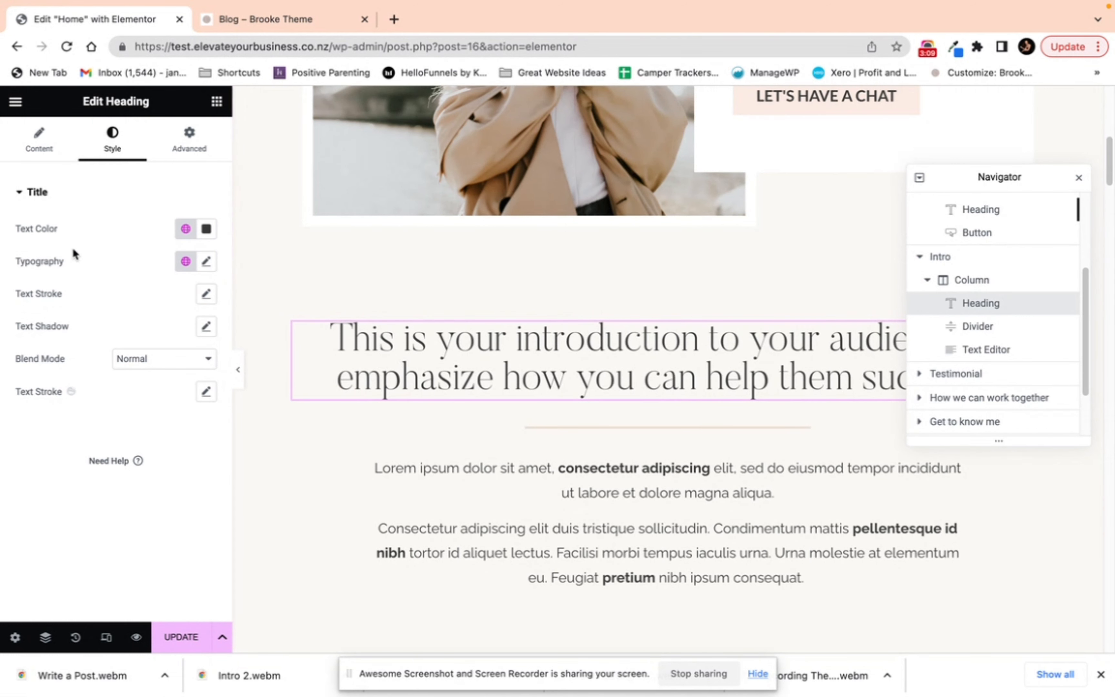
left_click(188, 149)
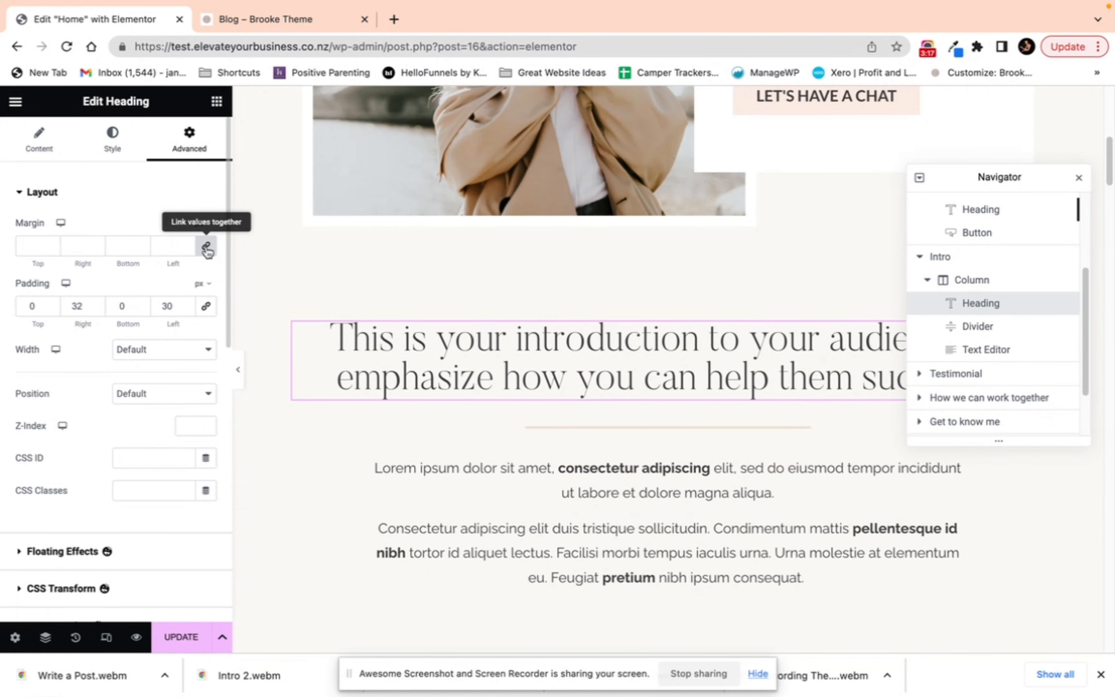
left_click(50, 246)
type("9")
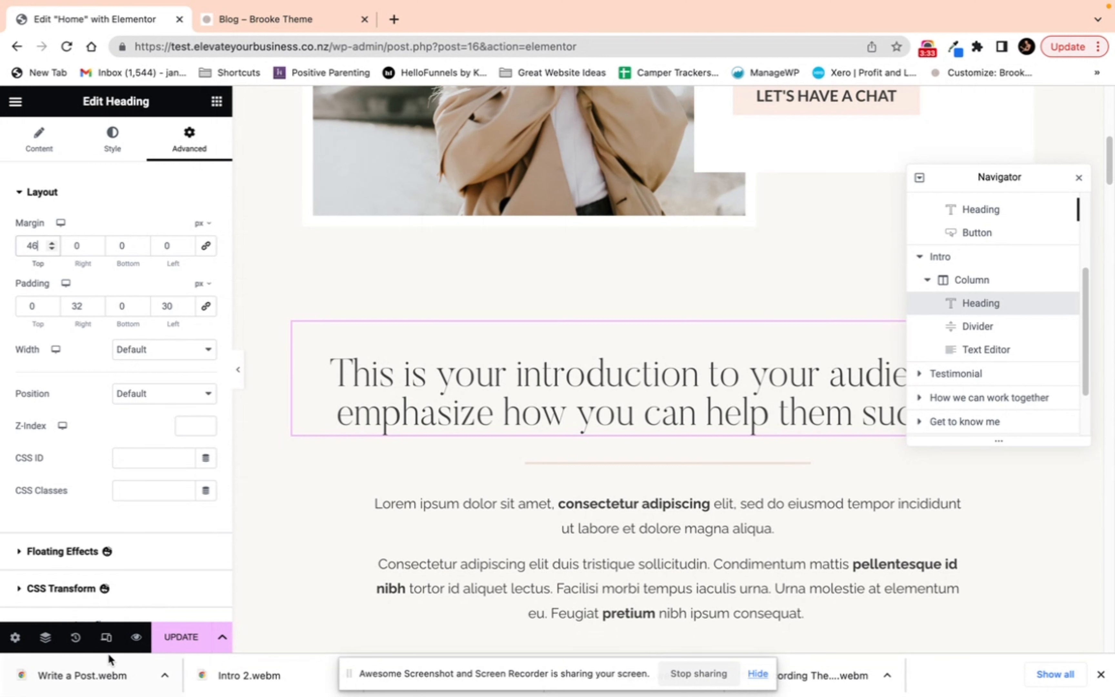
Step: Preview the Home page in tablet and mobile responsive modes
left_click(106, 638)
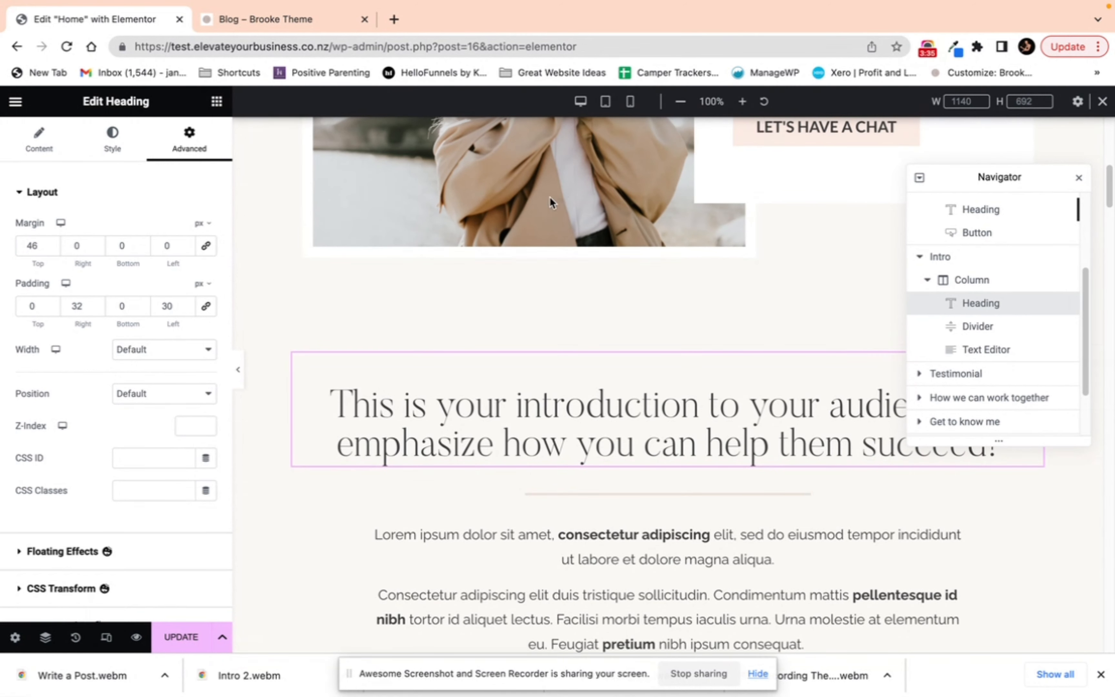
left_click(606, 101)
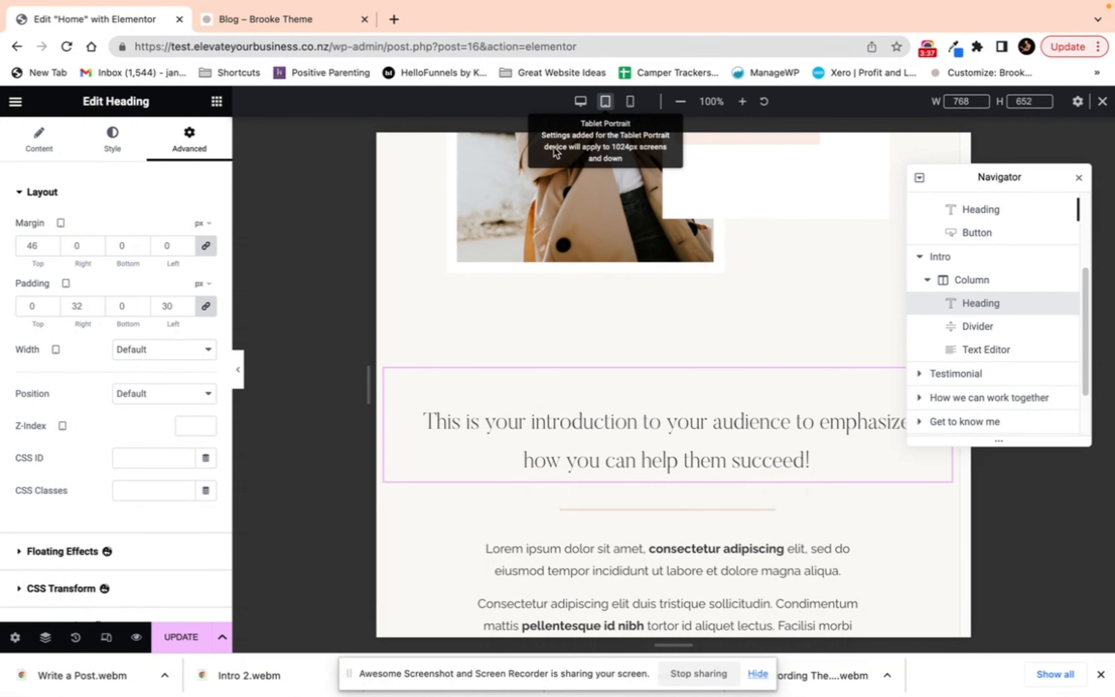
left_click(237, 369)
scroll(573, 378, "up", 10)
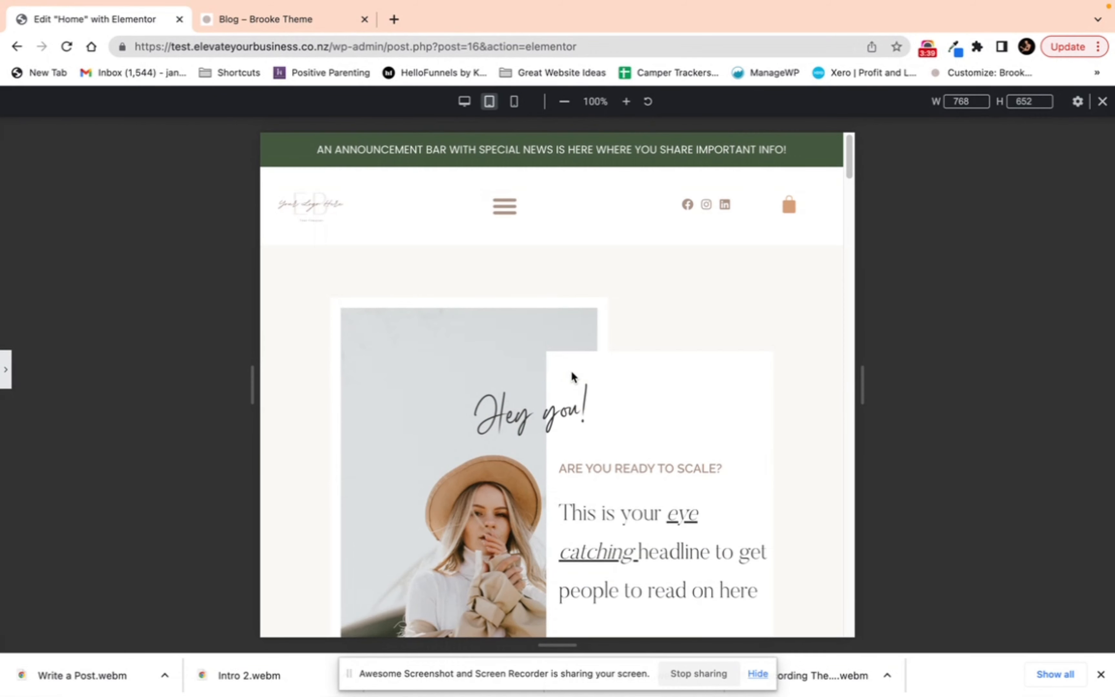
left_click(514, 102)
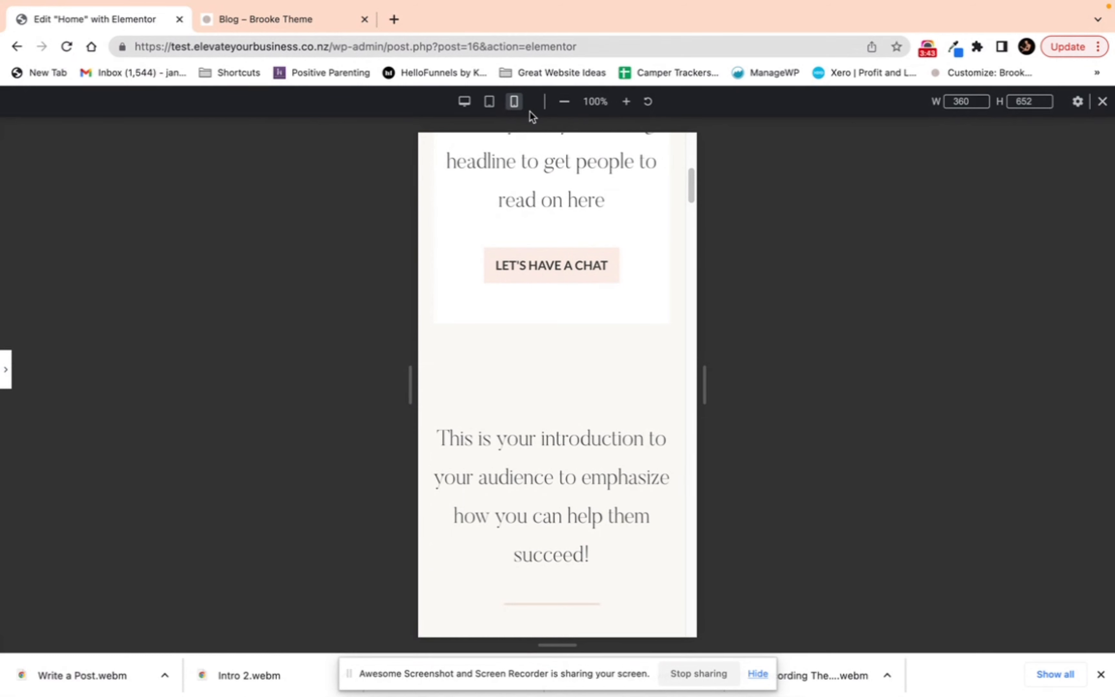
scroll(542, 336, "up", 8)
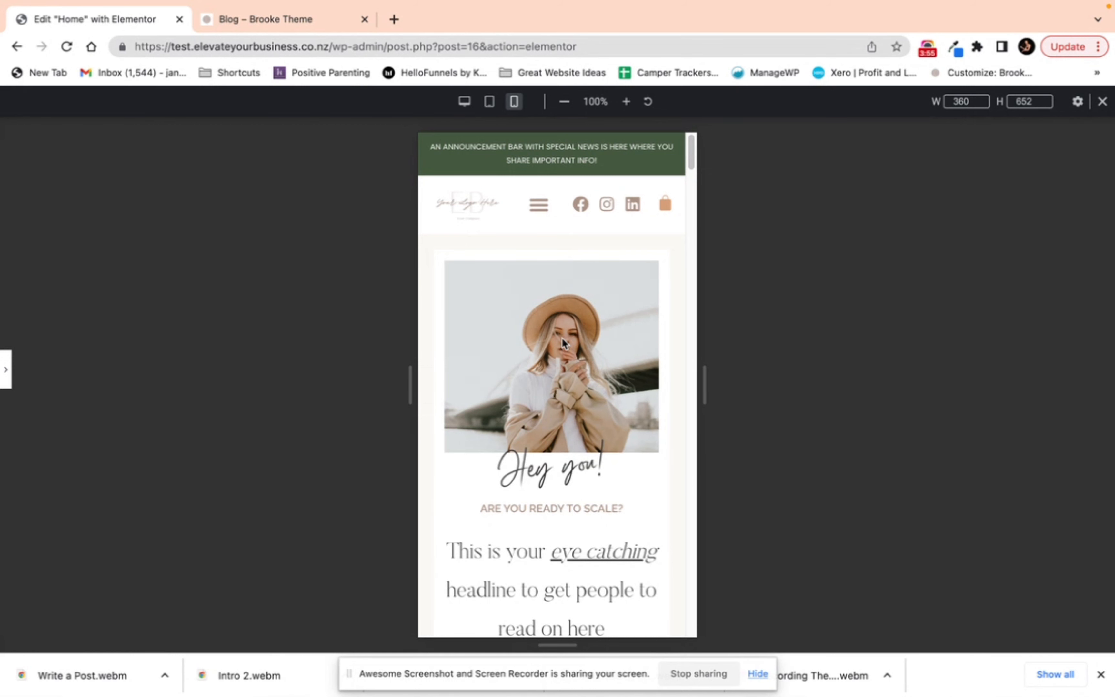
left_click(4, 367)
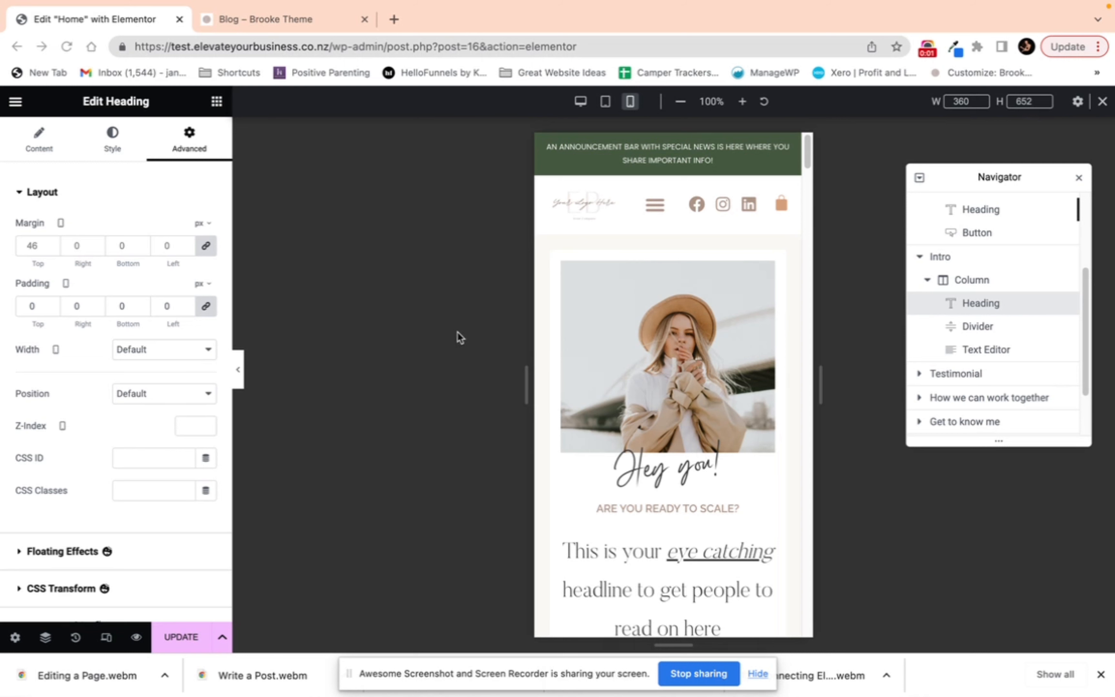
scroll(687, 386, "down", 10)
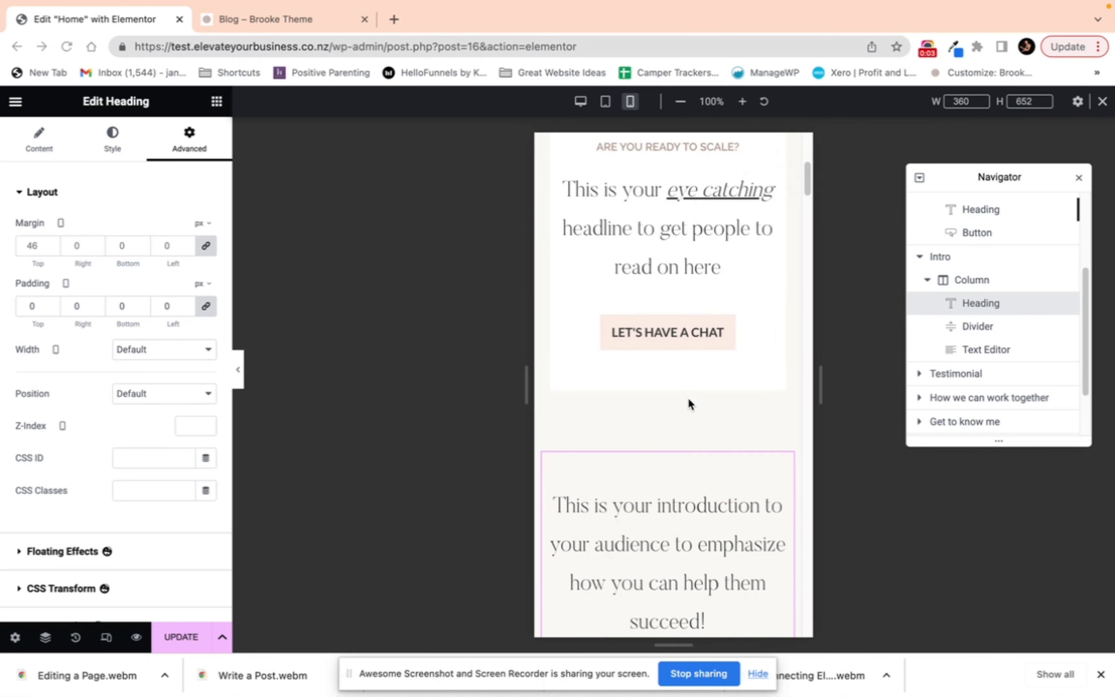
scroll(688, 401, "down", 4)
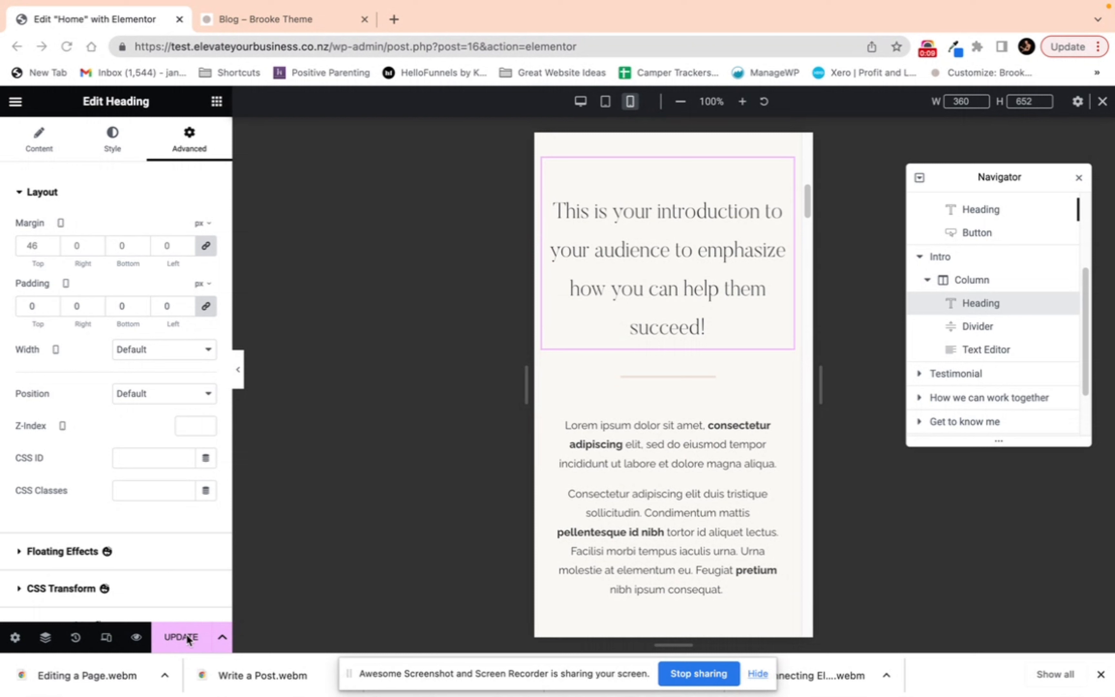
Step: Save the page as a draft
left_click(223, 641)
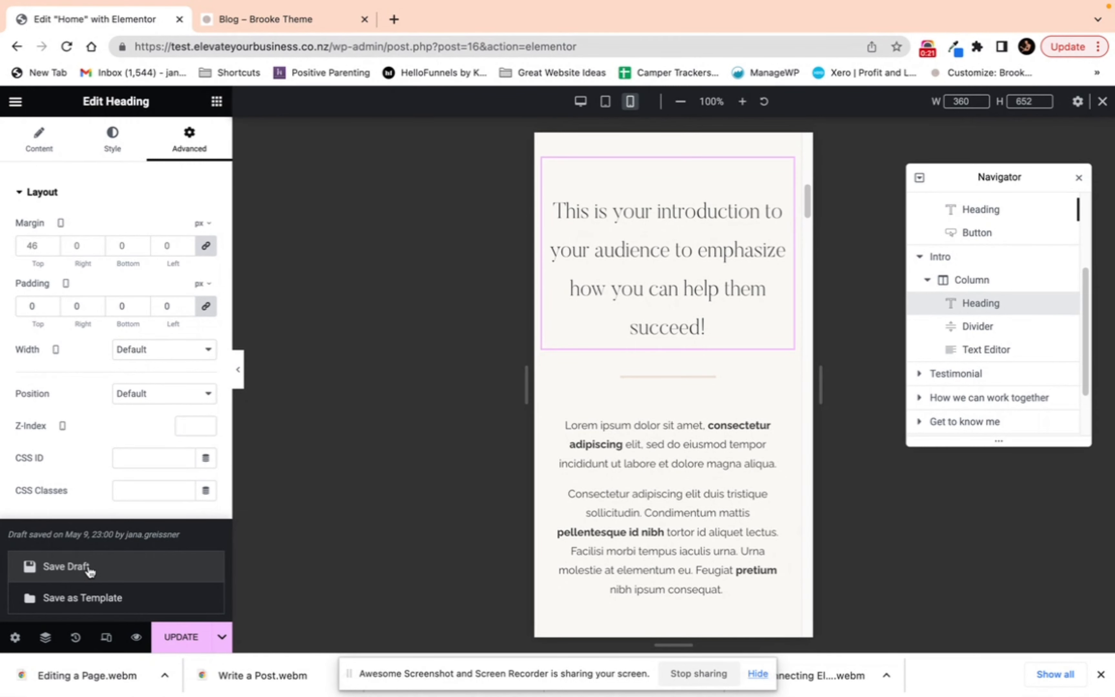
left_click(66, 567)
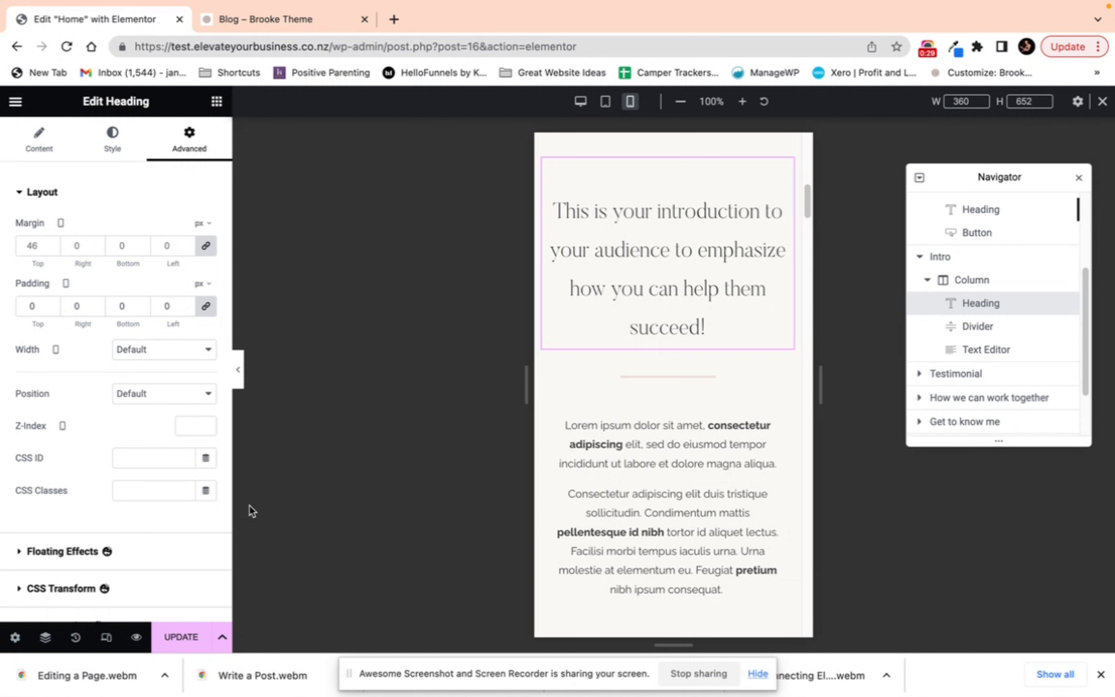
Step: Revert the page to its Editing Started state in History and review the Revisions list
left_click(75, 639)
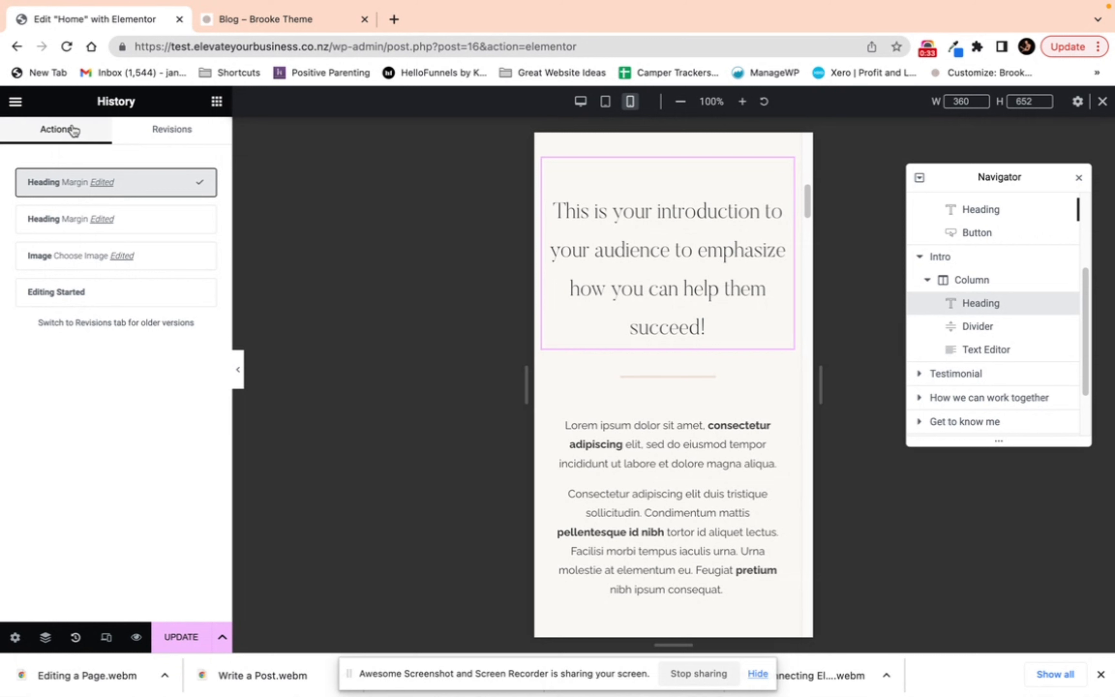
left_click(53, 295)
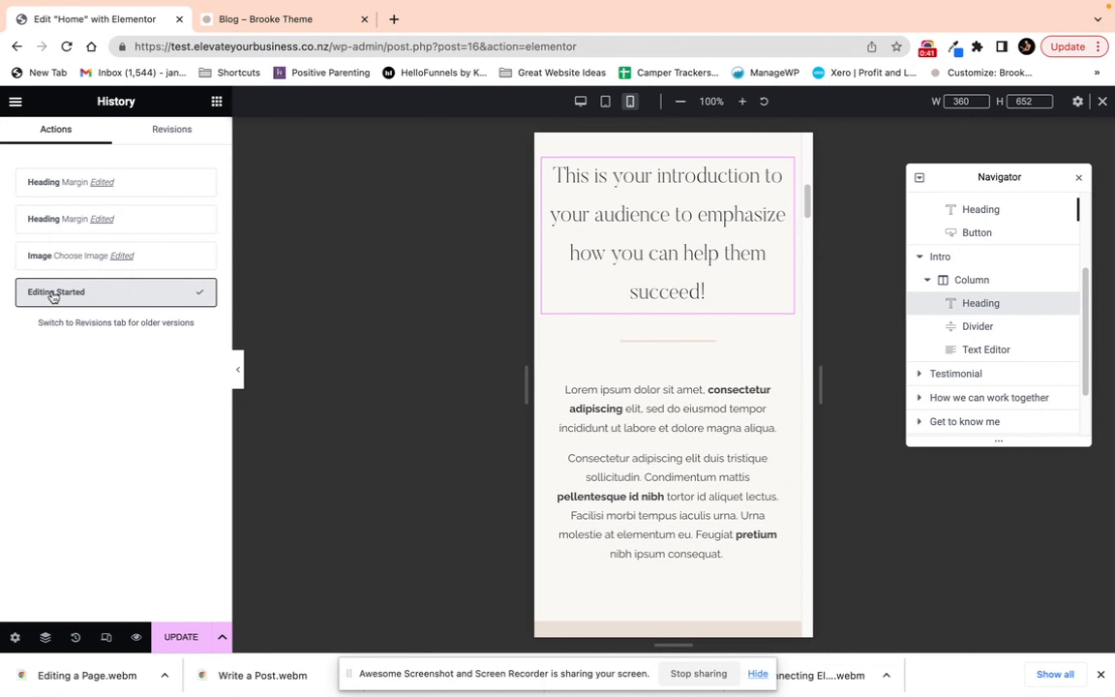
left_click(159, 130)
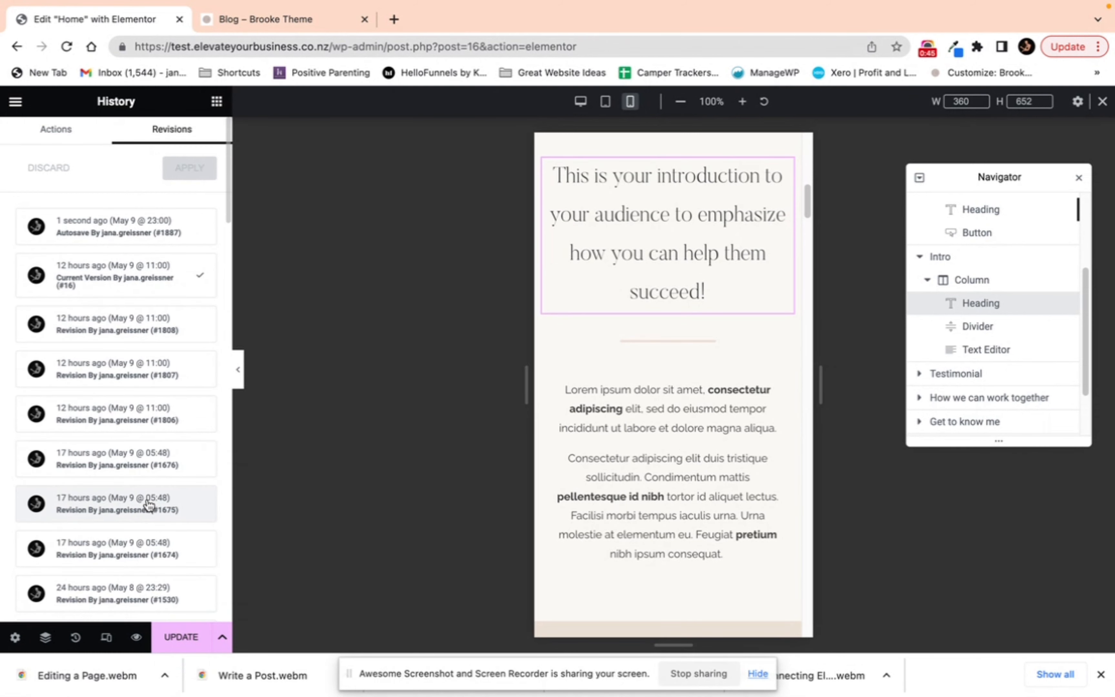
scroll(143, 507, "down", 15)
scroll(134, 496, "up", 15)
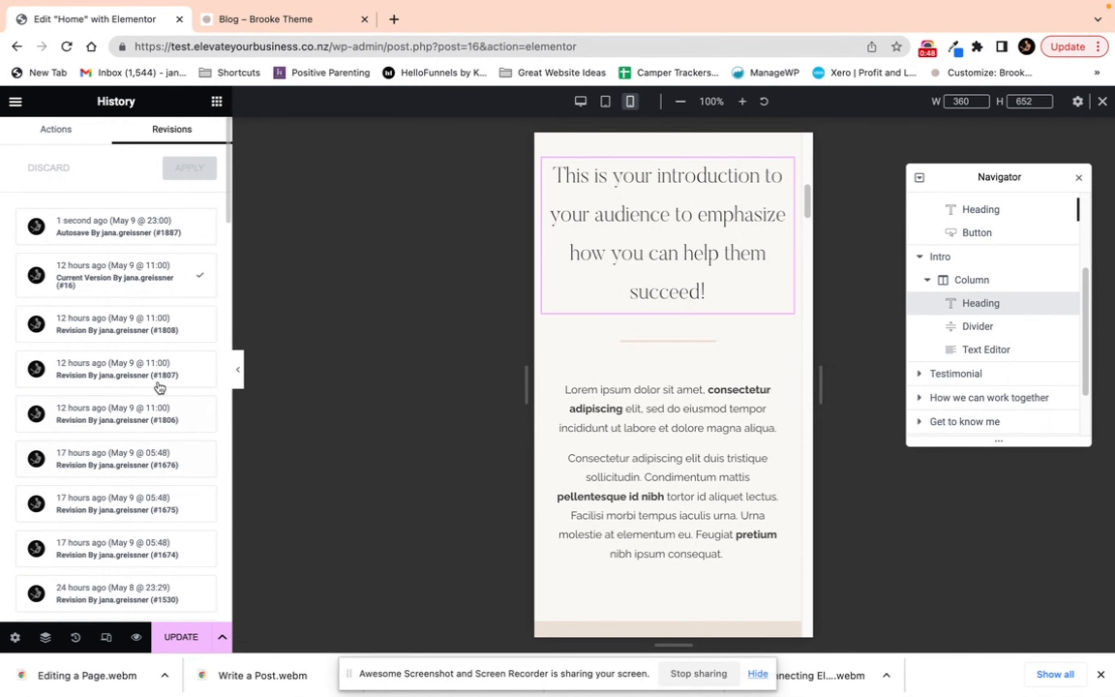
left_click(56, 129)
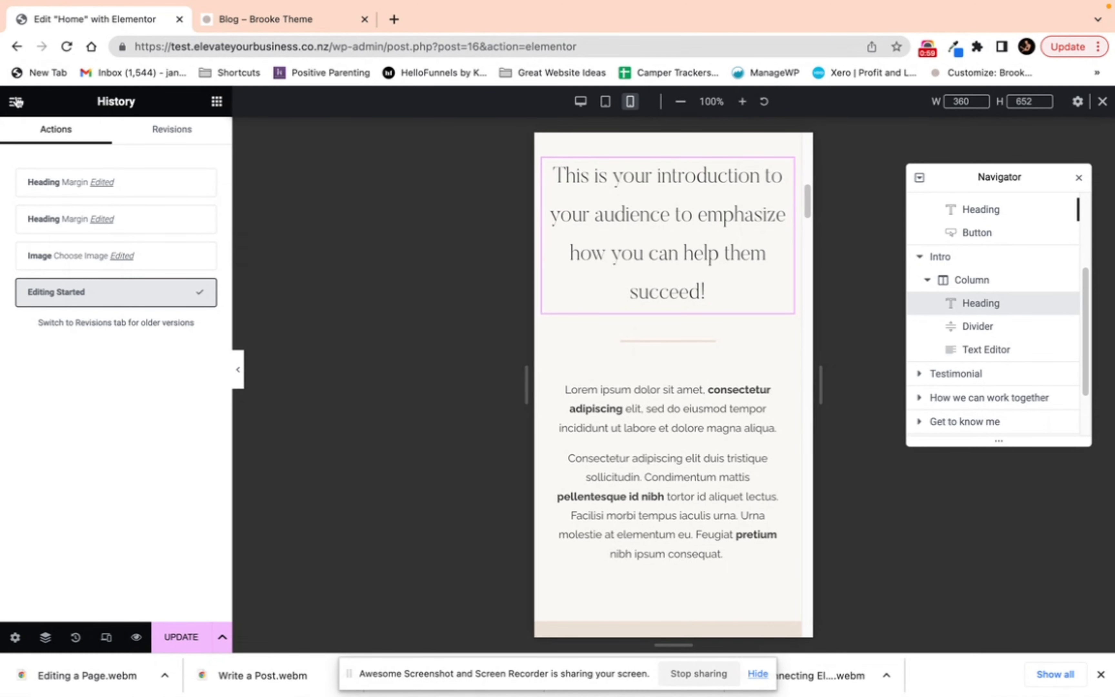
Step: Undo the last editor action
left_click(17, 101)
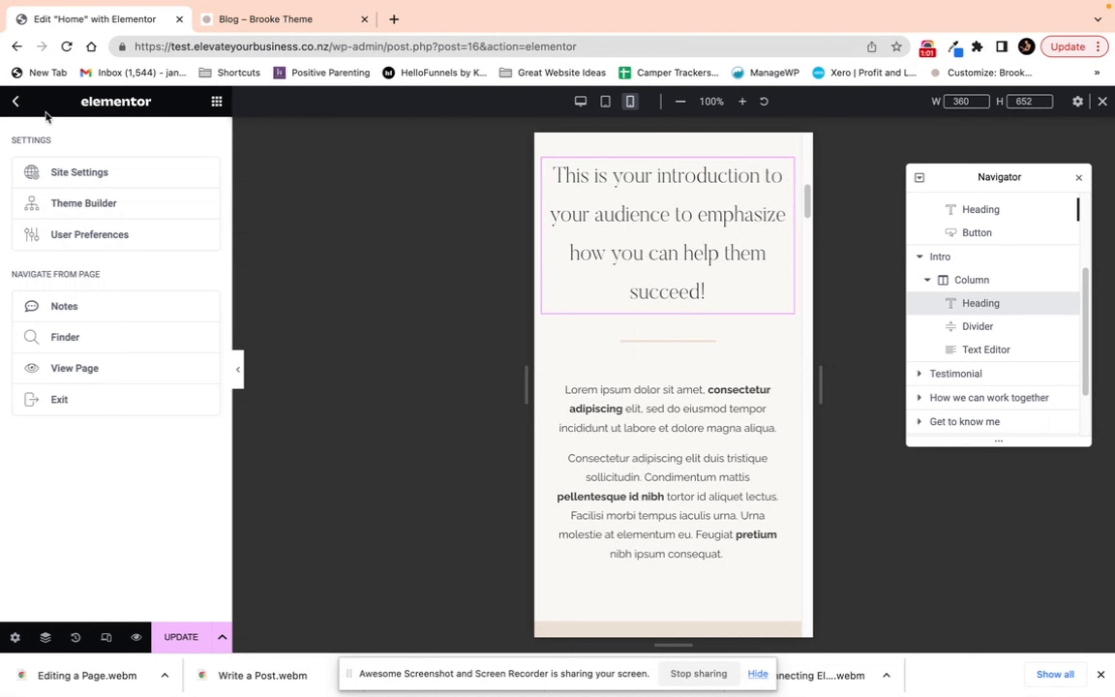
left_click(16, 102)
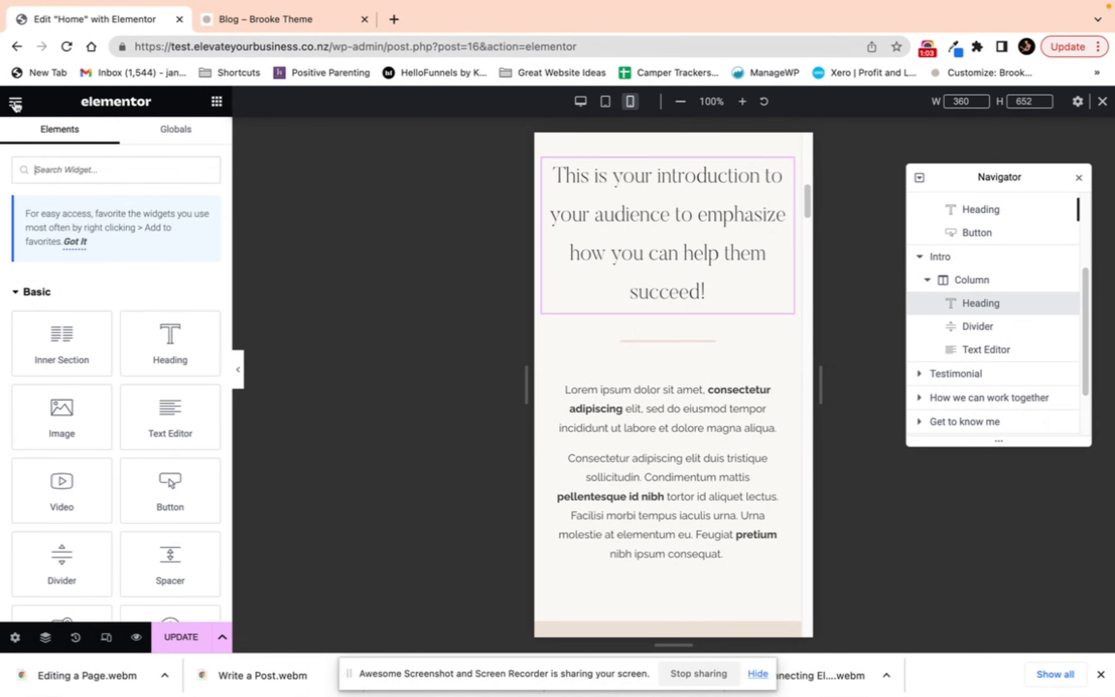
key("ctrl+z")
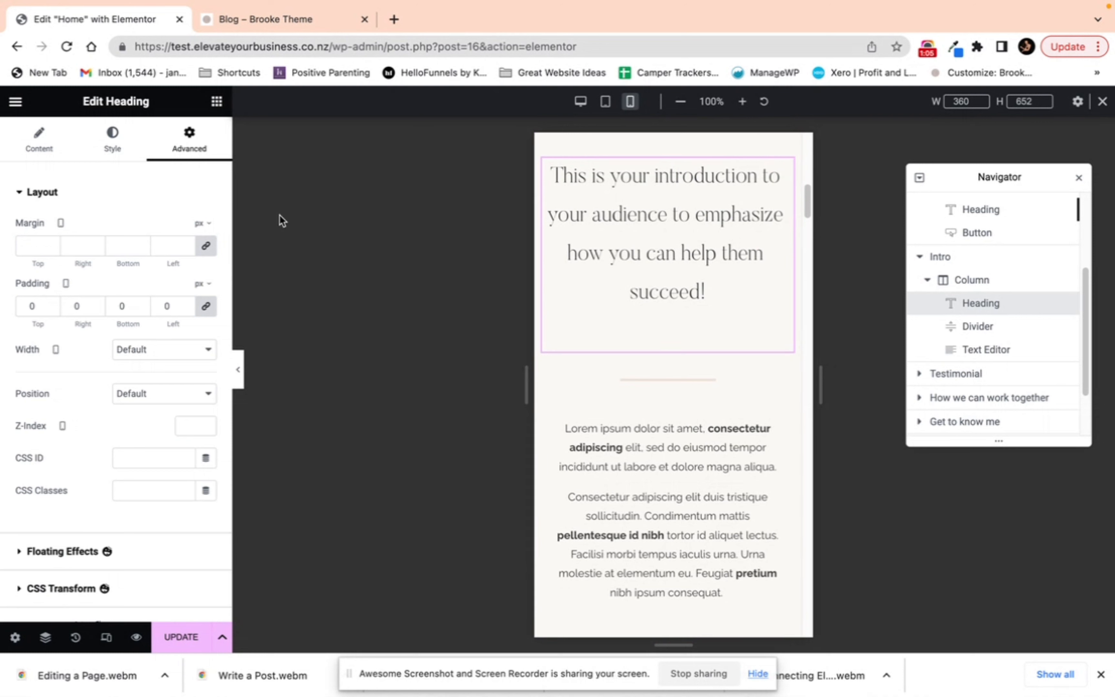
Step: Open Site Settings and review the Global Colors
left_click(16, 102)
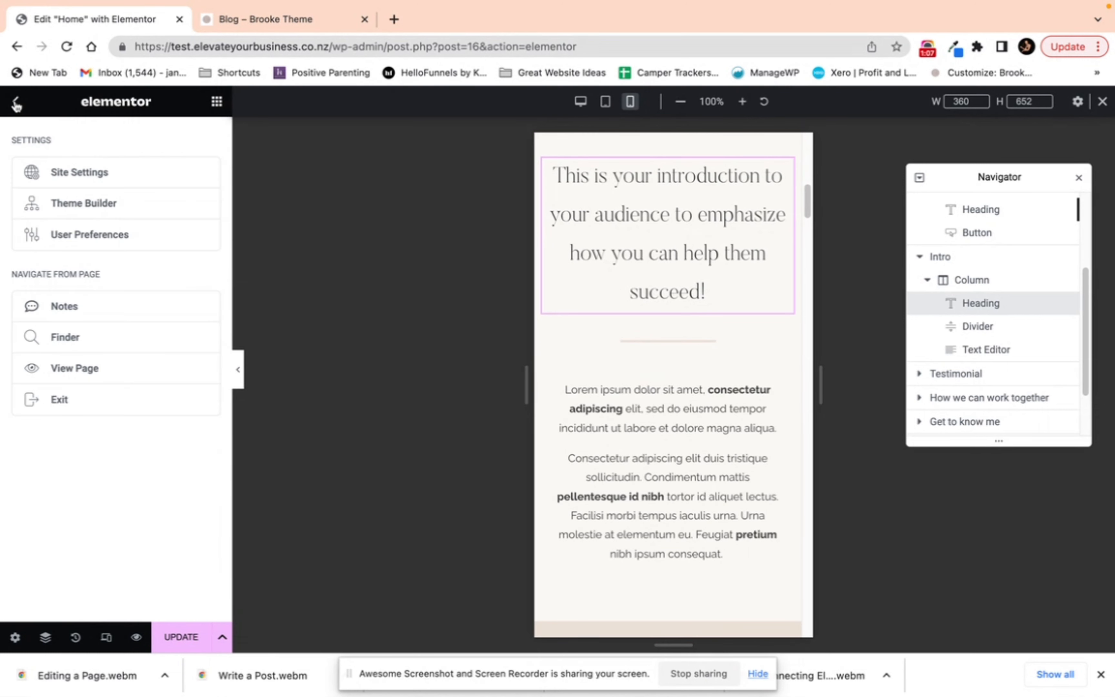
left_click(57, 179)
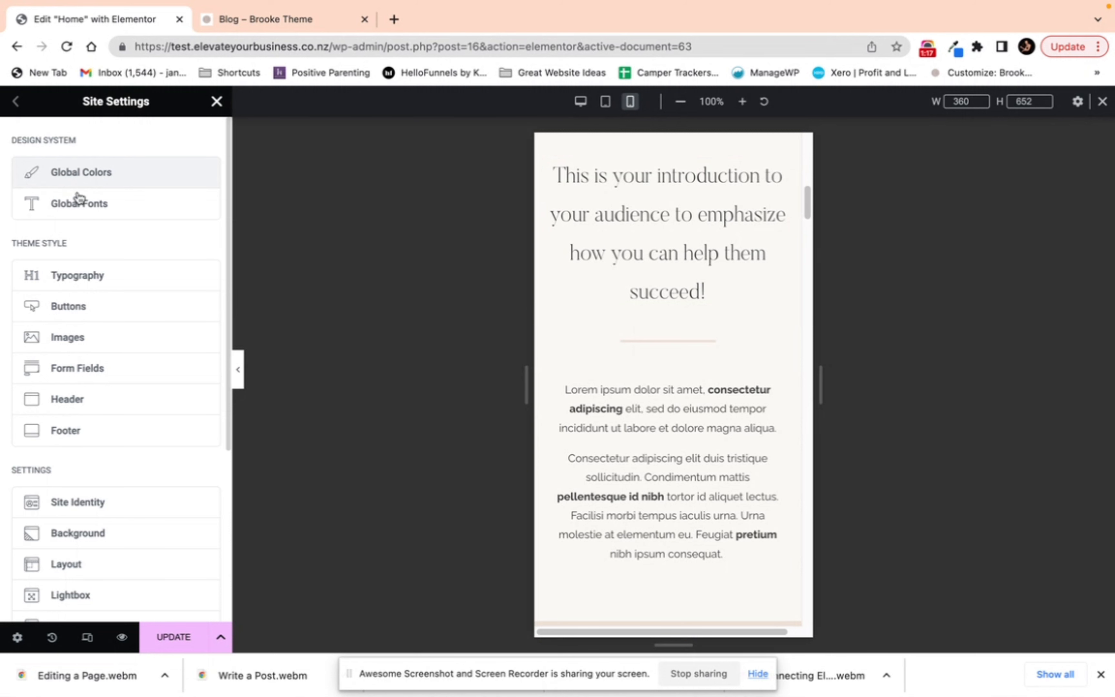
left_click(84, 176)
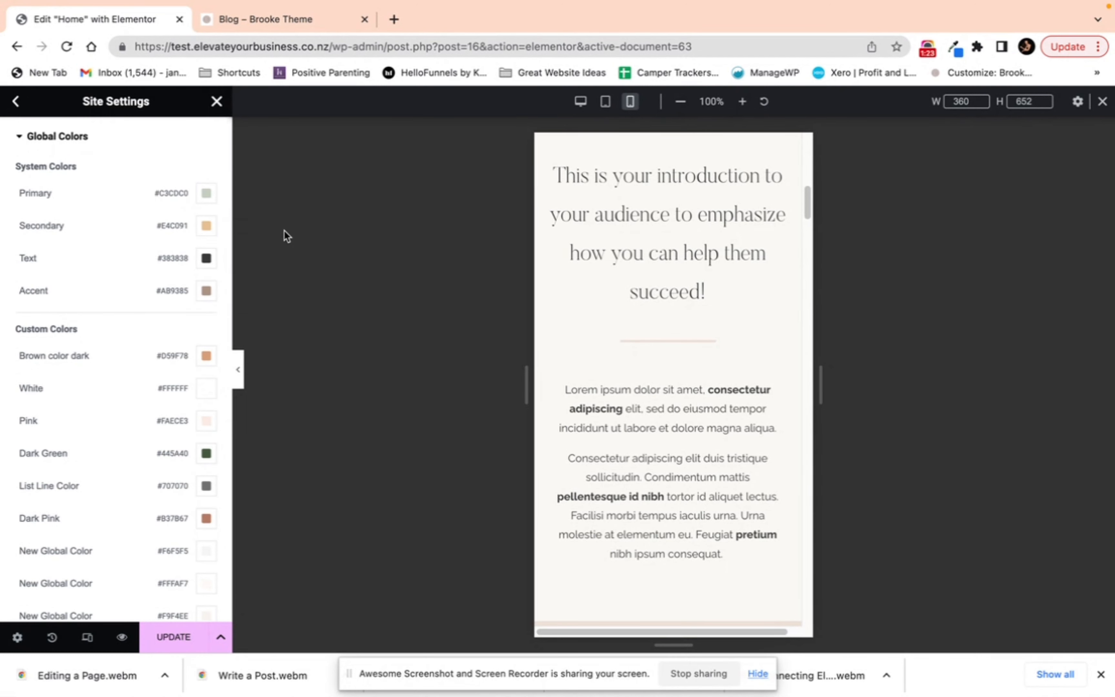
scroll(167, 254, "down", 5)
scroll(167, 254, "up", 6)
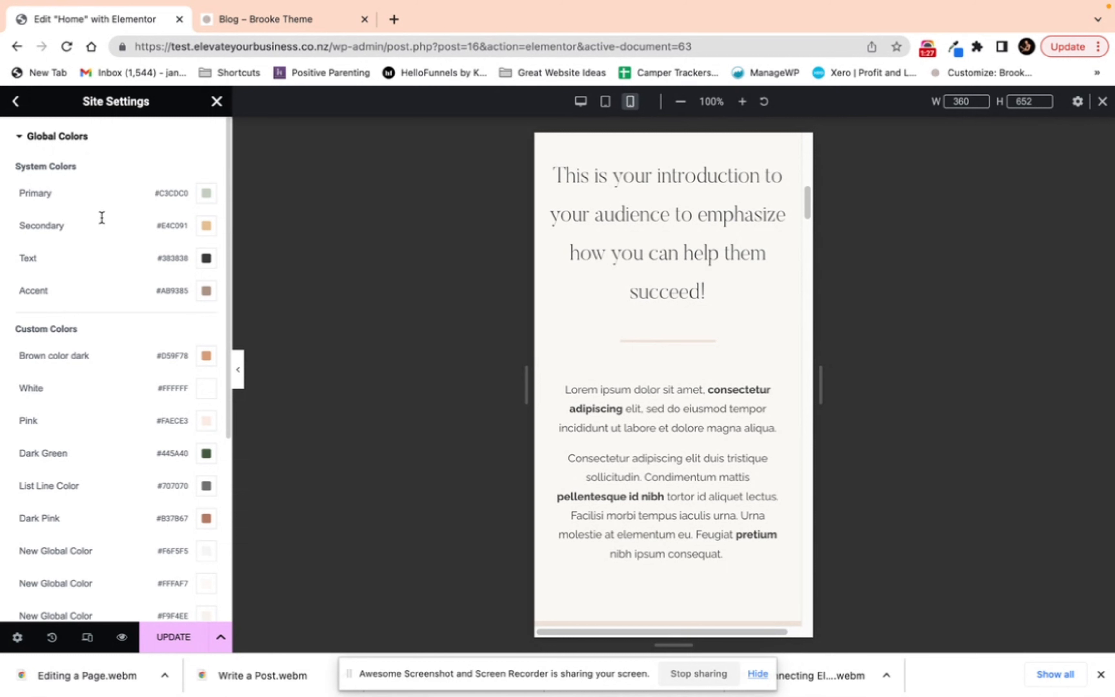
scroll(700, 247, "up", 10)
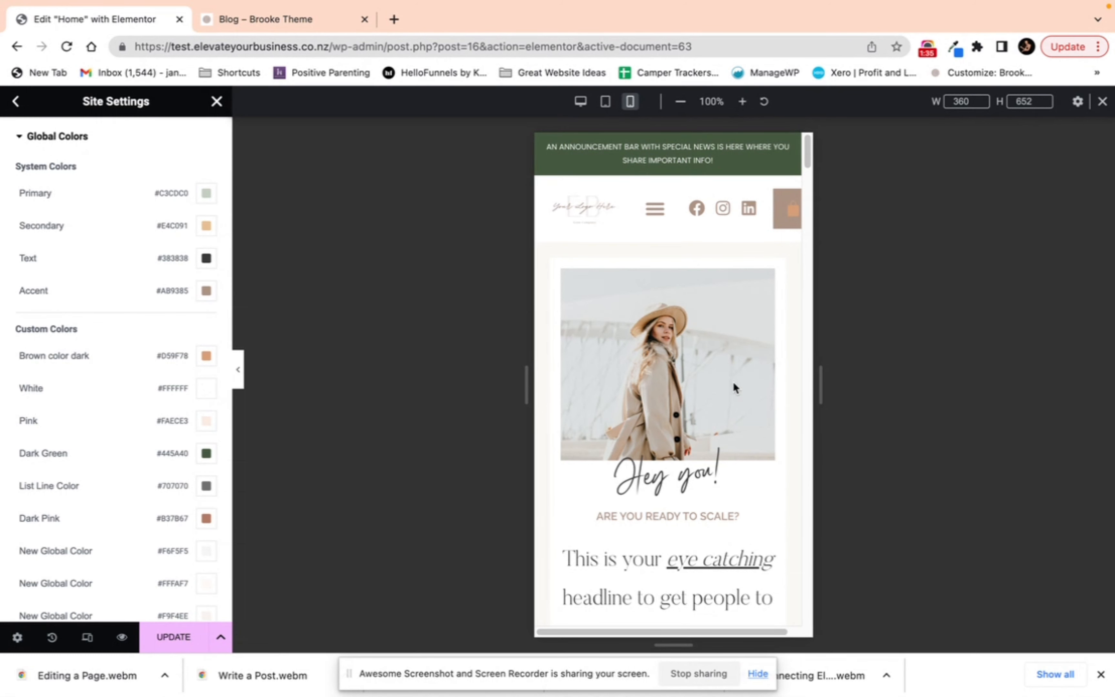
Step: Change the Text global color to #BB2323 and check it on the page
left_click(206, 257)
left_click_drag(236, 351, 262, 352)
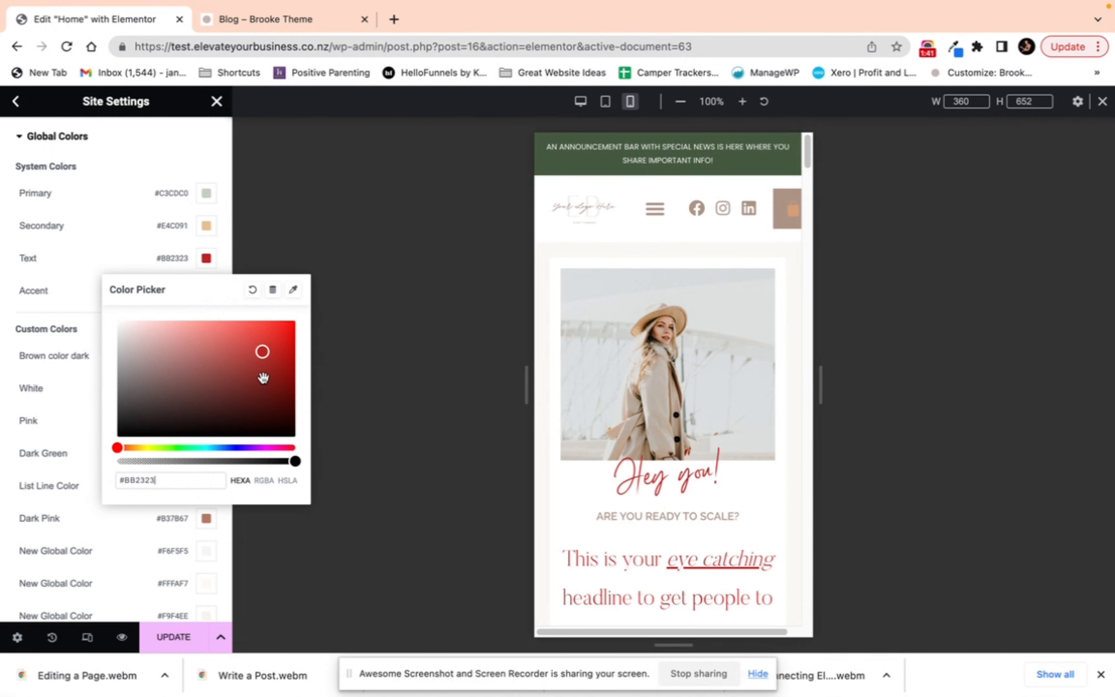
scroll(691, 369, "down", 5)
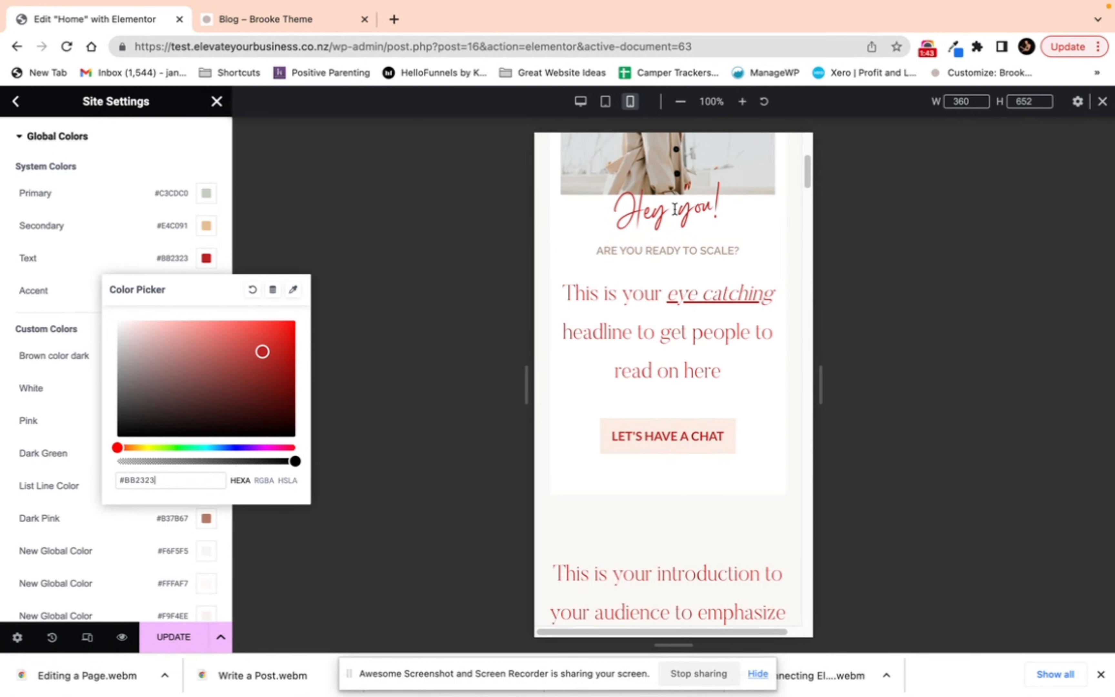
scroll(695, 424, "down", 2)
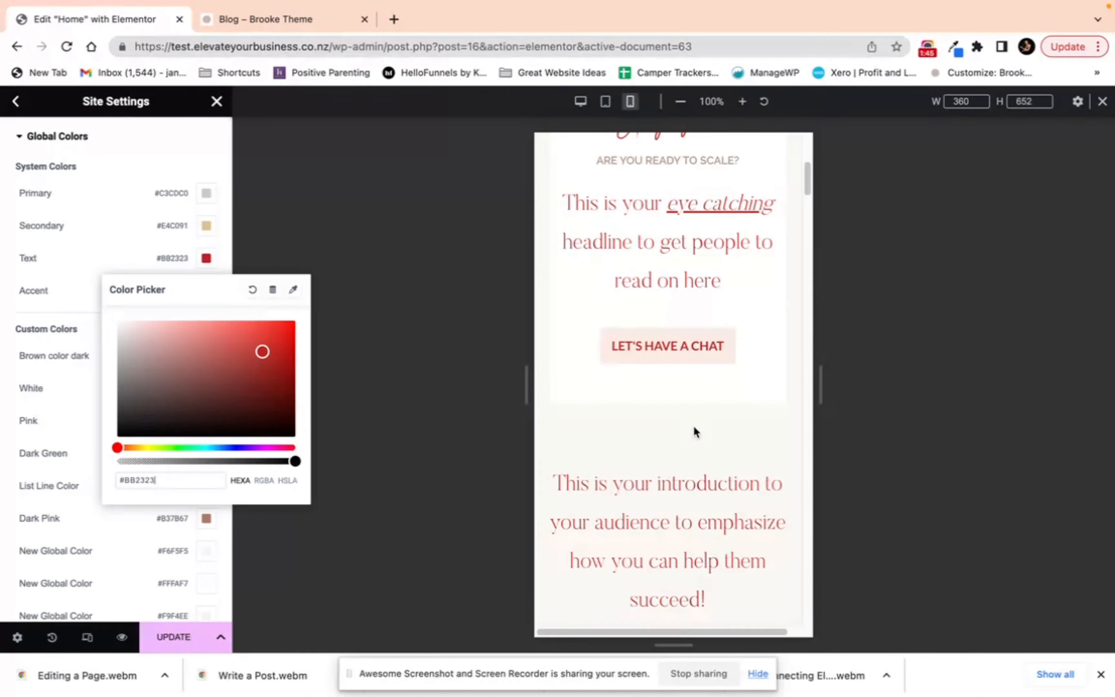
scroll(695, 424, "down", 7)
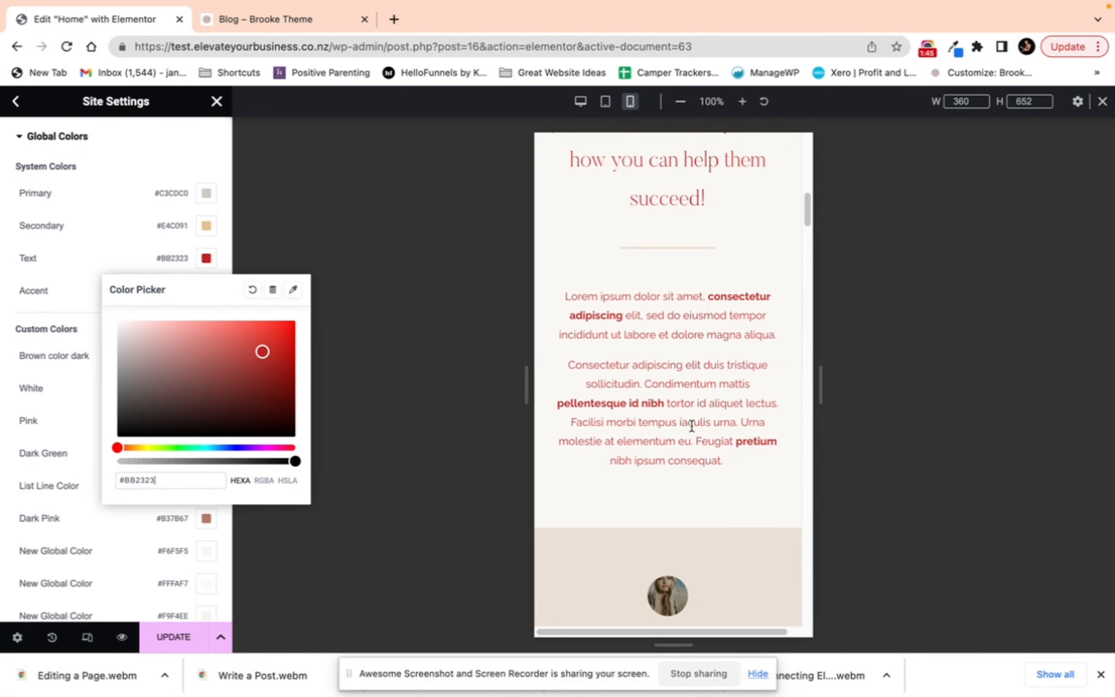
left_click(105, 257)
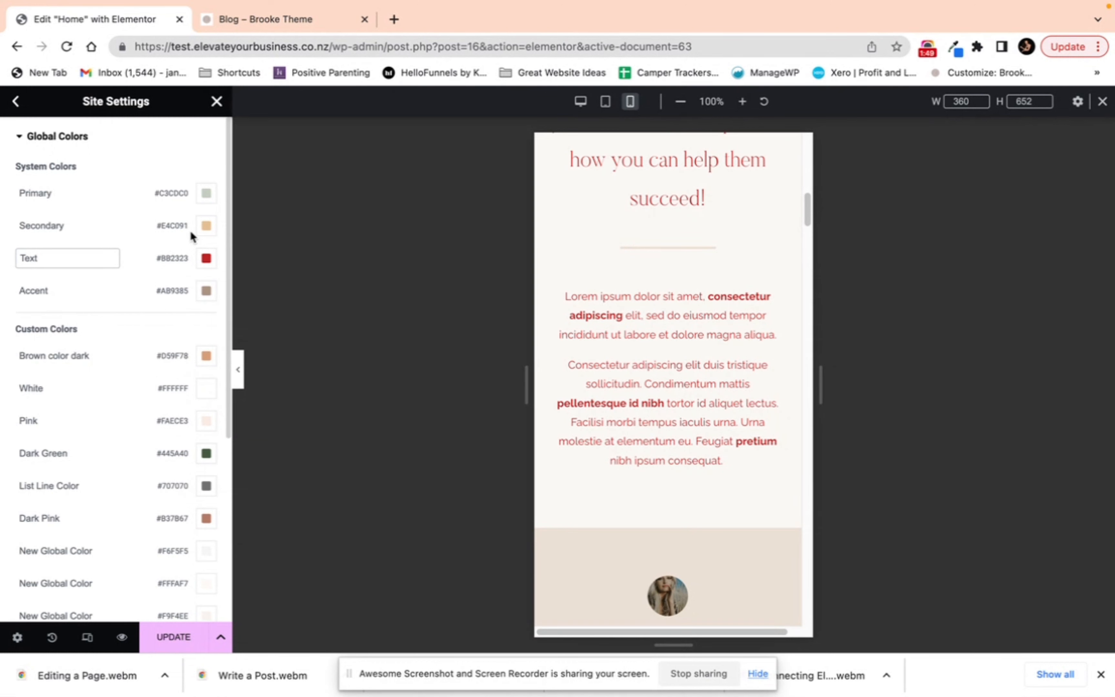
Step: Change the Dark Pink custom global color to #583D33
scroll(216, 415, "down", 1)
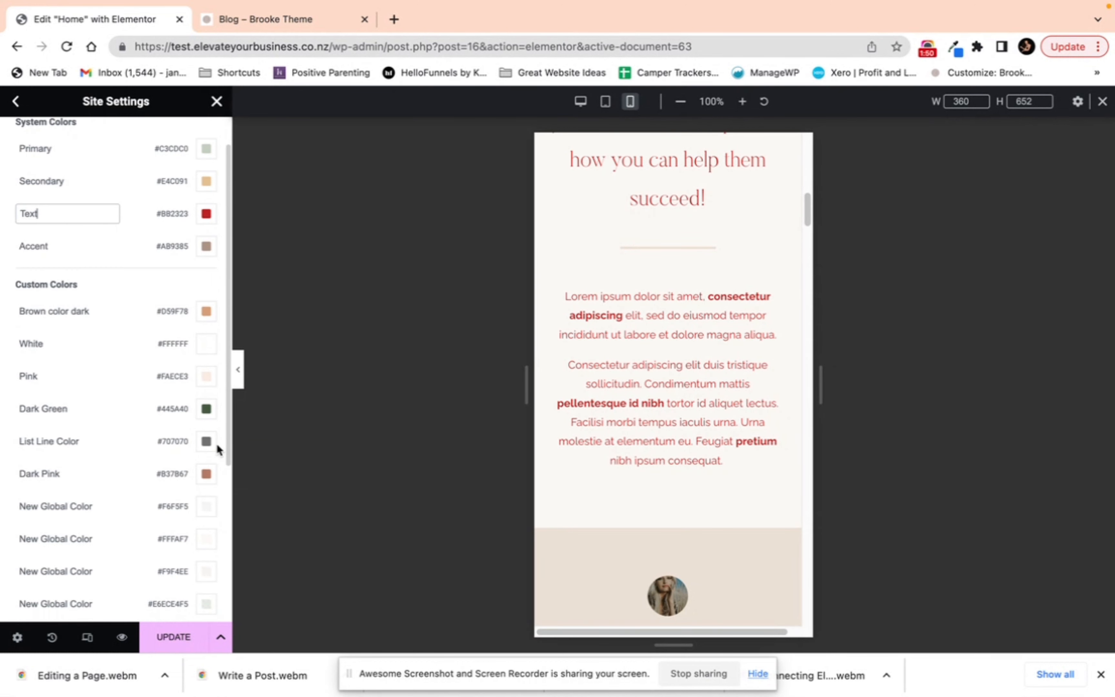
left_click(207, 475)
left_click_drag(201, 308, 192, 349)
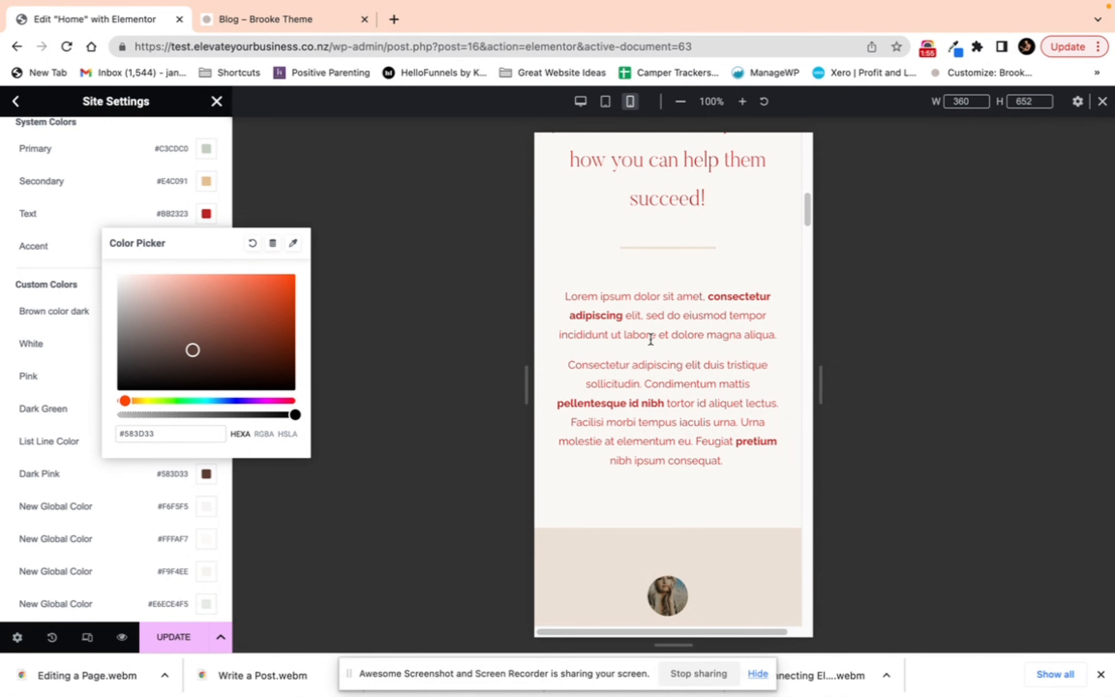
scroll(664, 507, "up", 10)
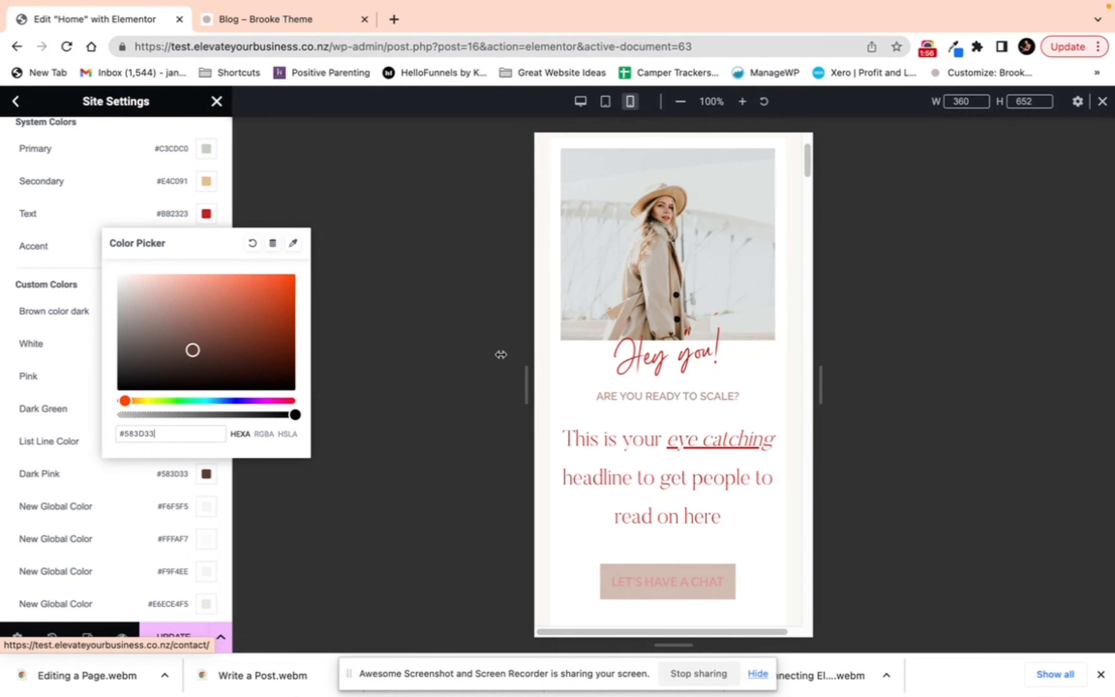
left_click(81, 344)
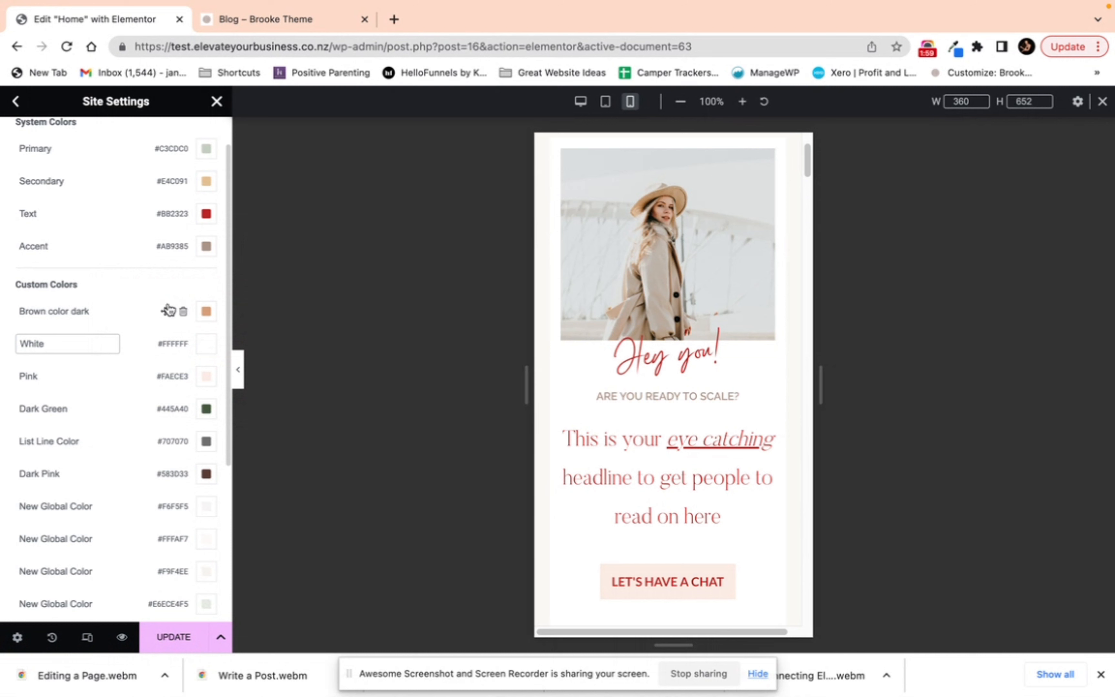
Step: Open Global Fonts and set the Primary Headlines font family to Tahoma
scroll(168, 299, "up", 2)
scroll(173, 328, "down", 4)
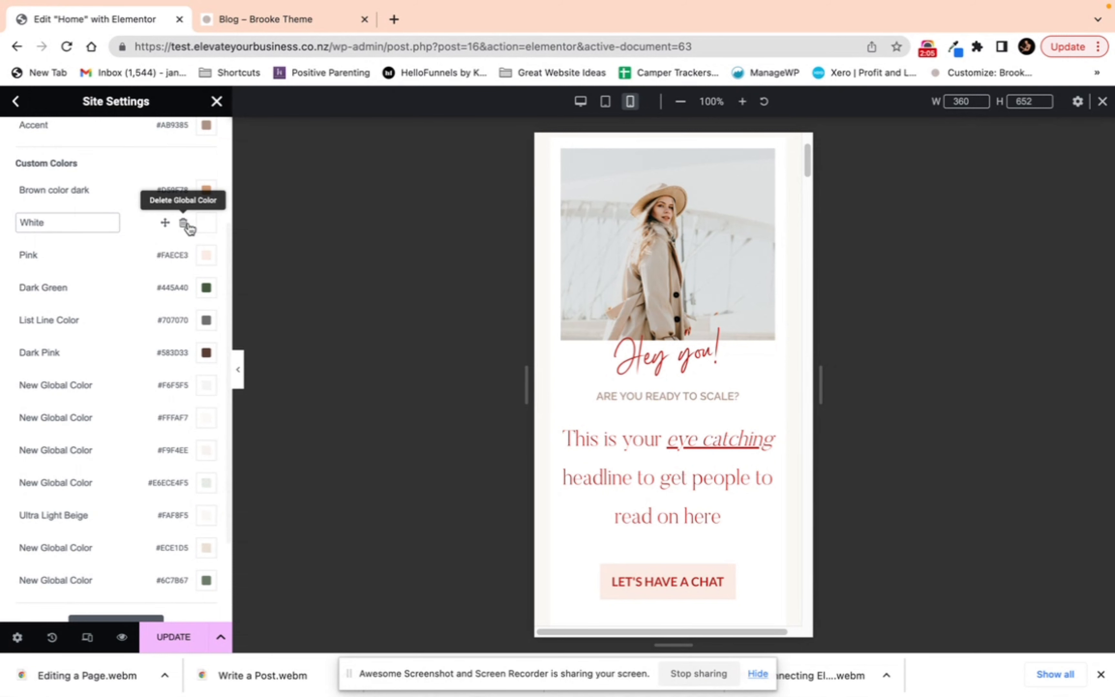
scroll(111, 248, "up", 3)
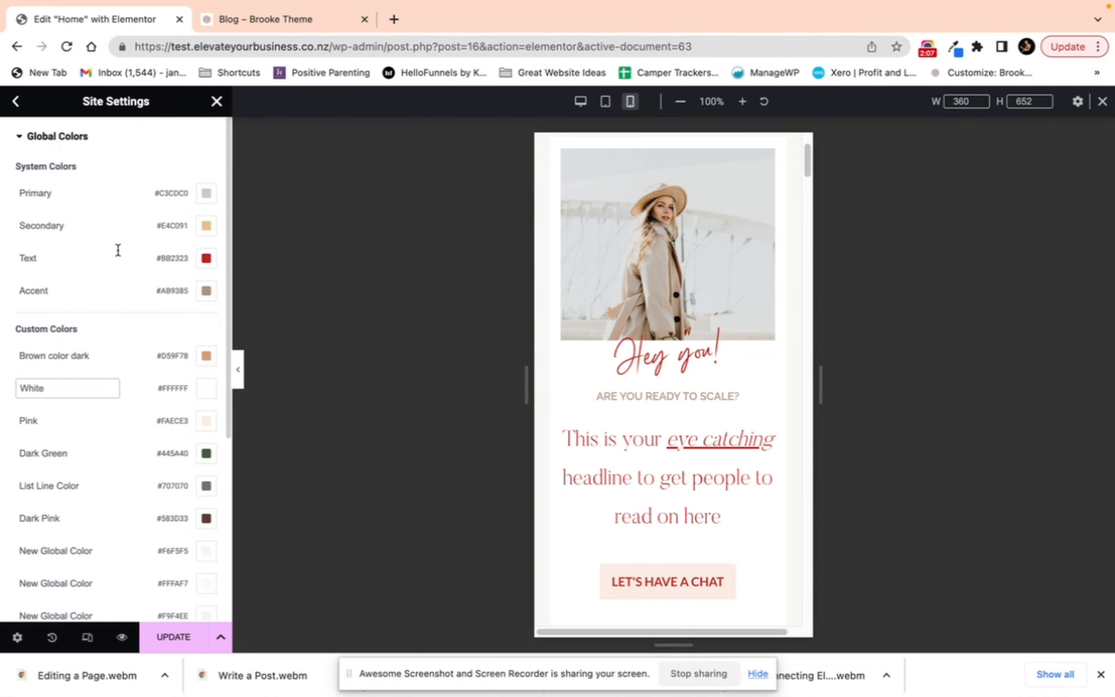
left_click(17, 102)
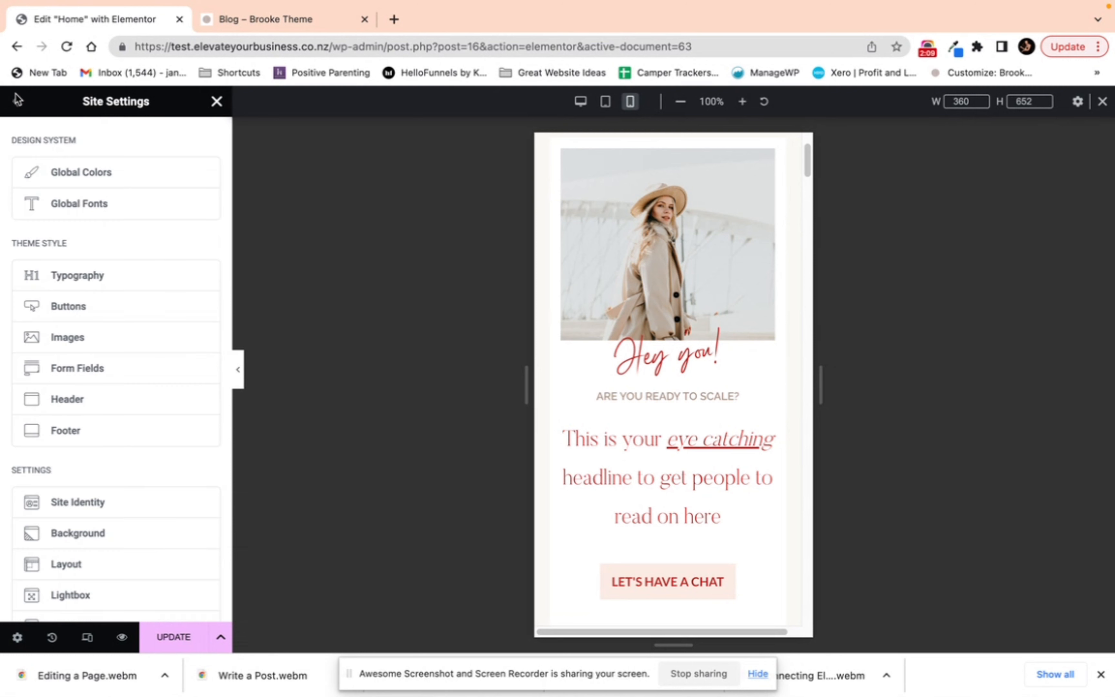
left_click(78, 207)
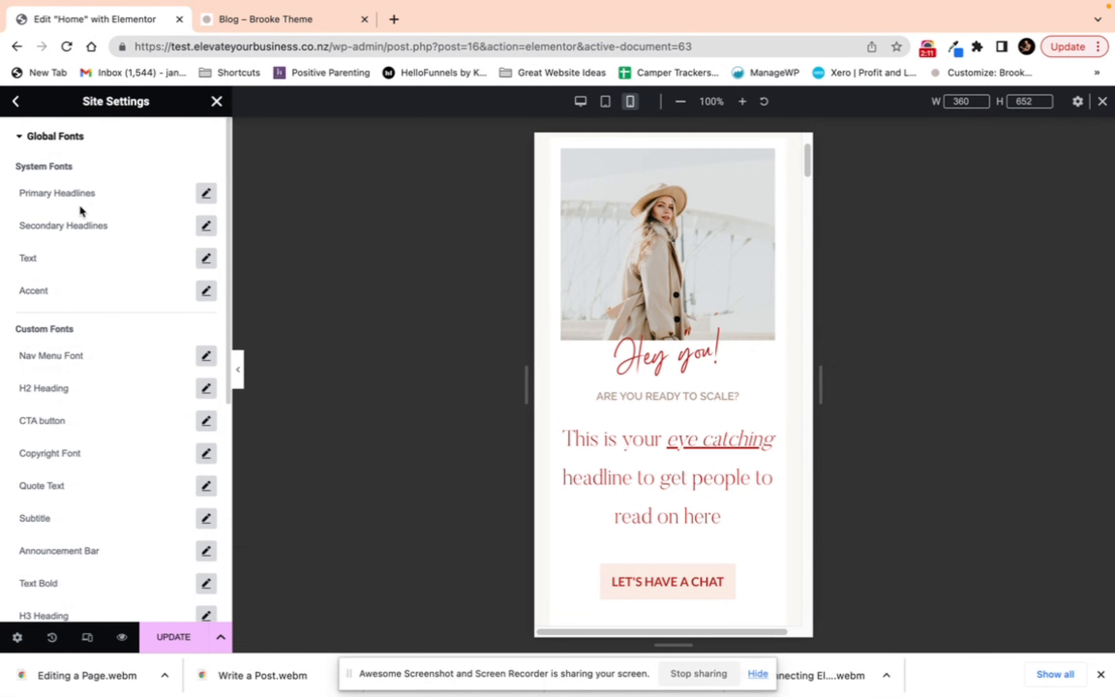
left_click(208, 196)
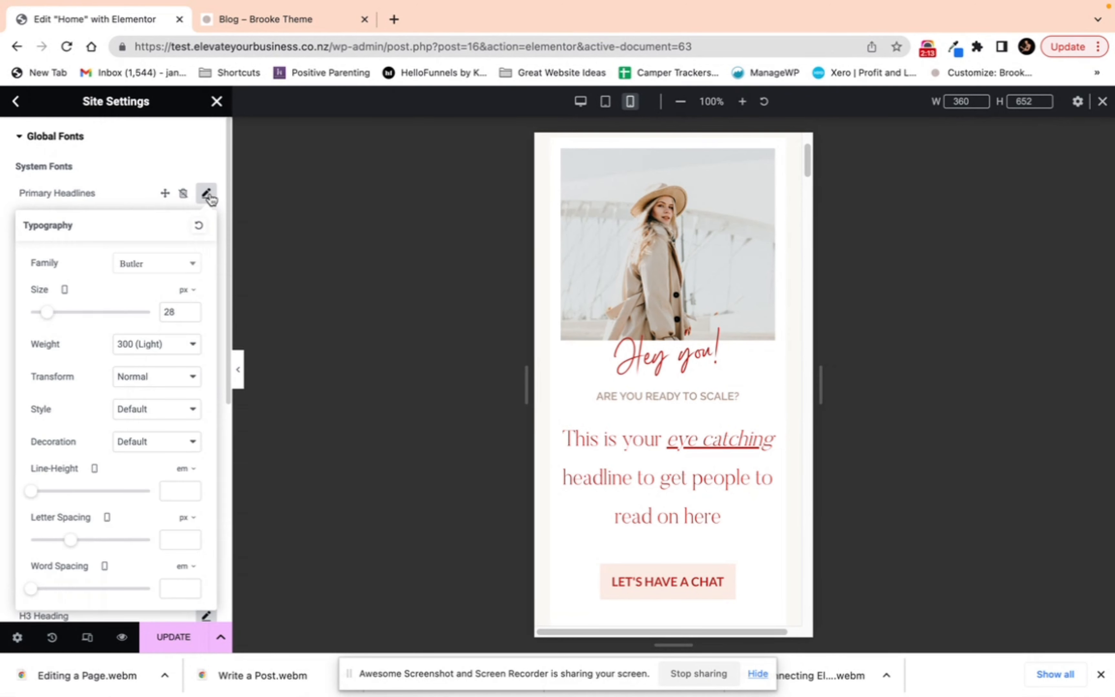
left_click(160, 270)
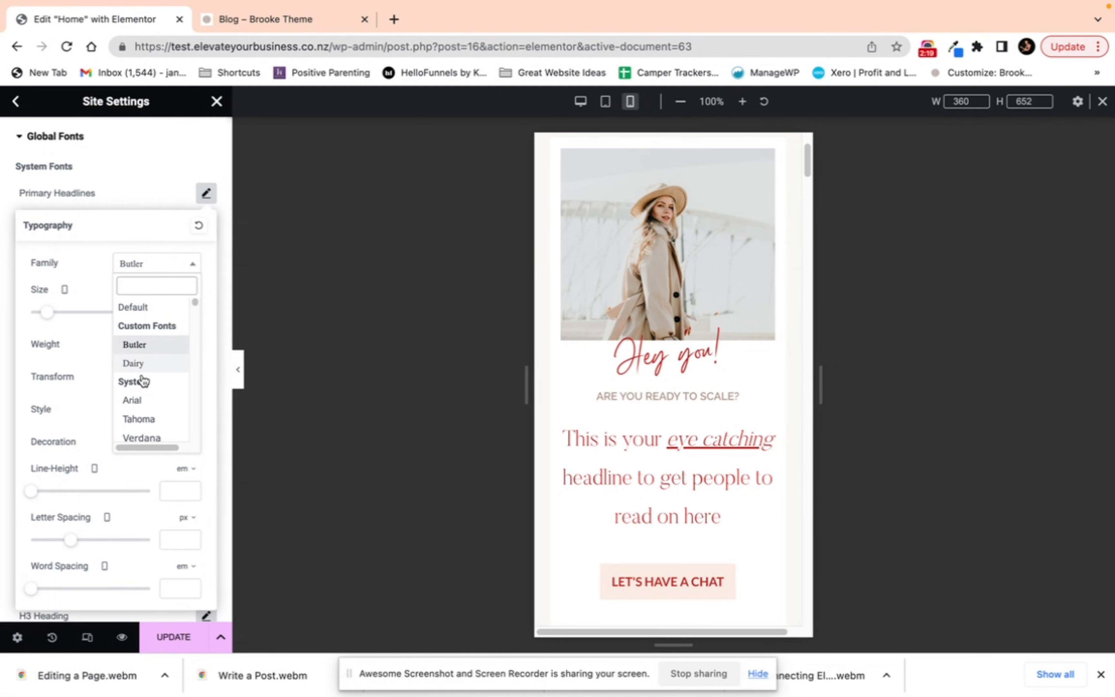
left_click(145, 420)
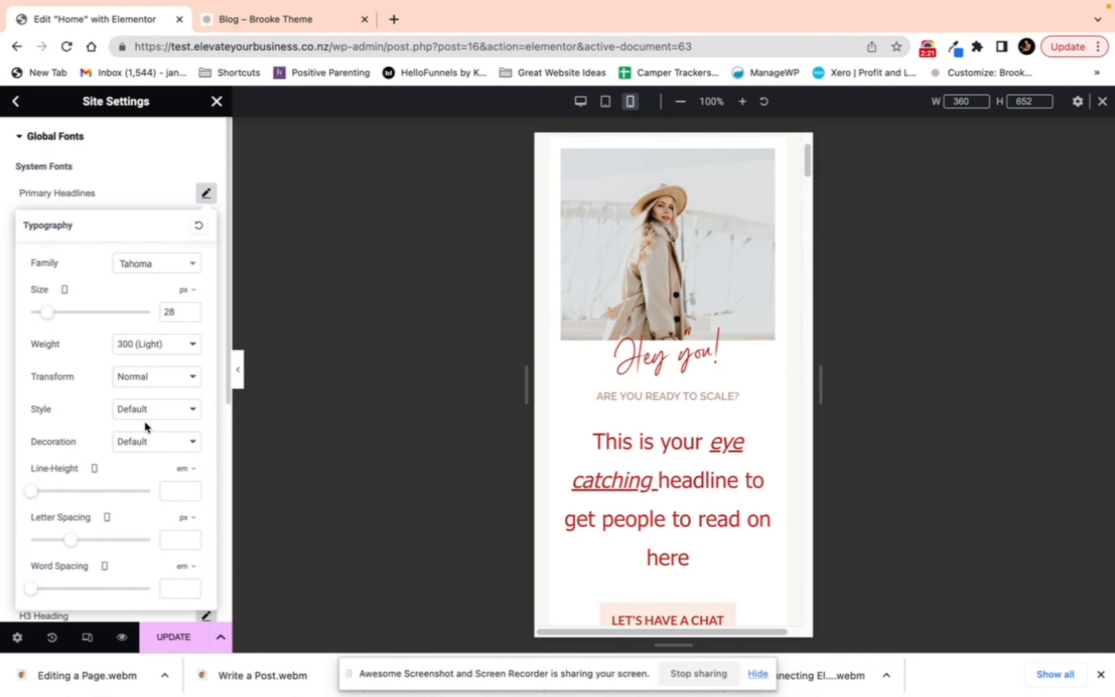
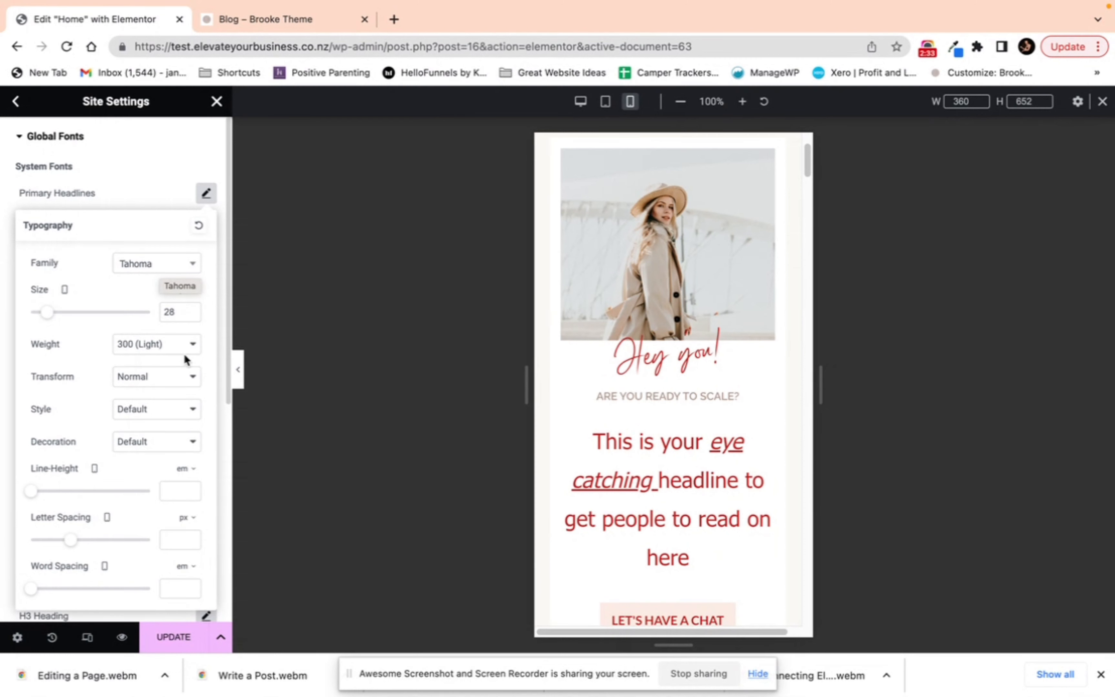
Step: Preview the Primary Headlines typography on tablet, mobile and desktop views
left_click(67, 290)
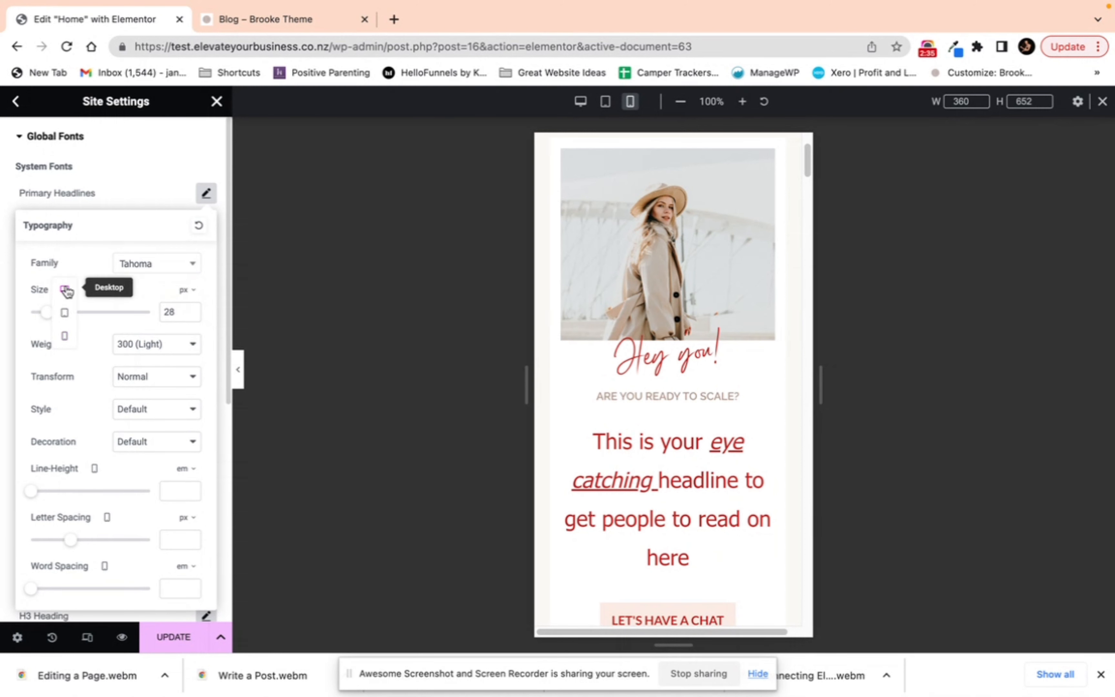
left_click(65, 318)
left_click(67, 290)
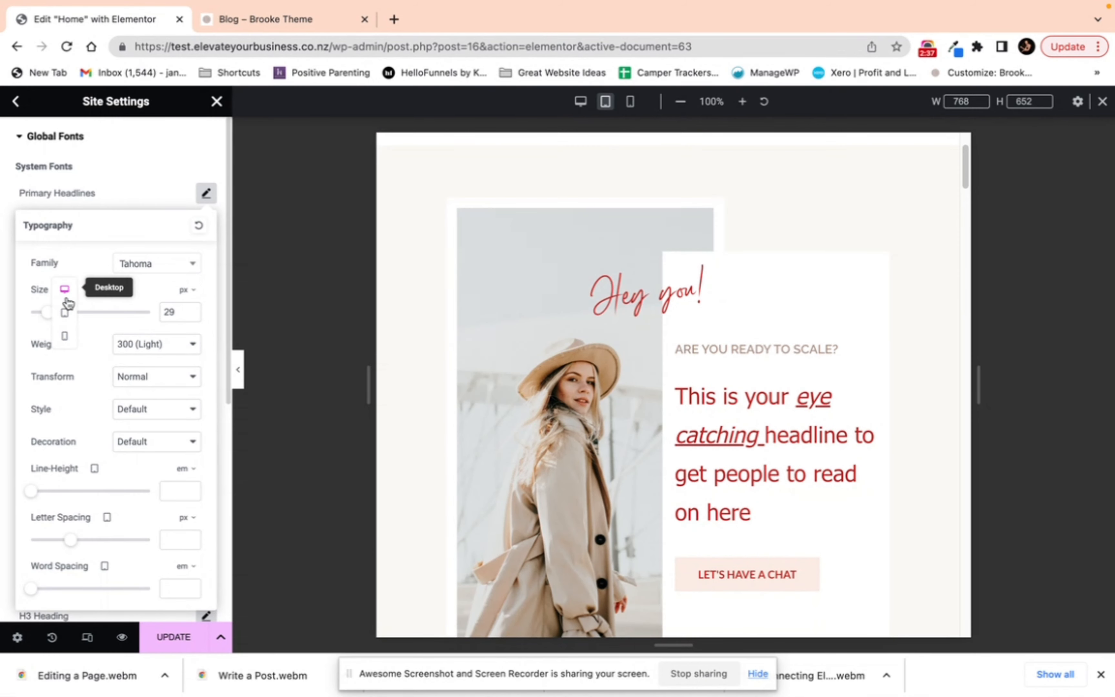
left_click(65, 337)
left_click(68, 290)
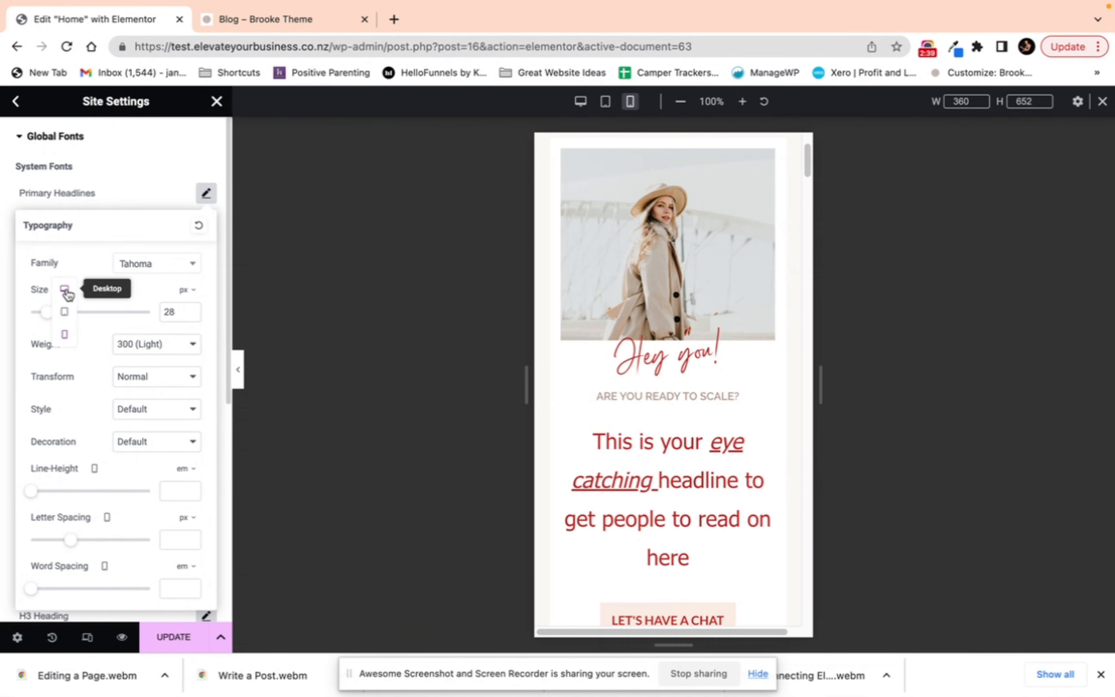
left_click(66, 300)
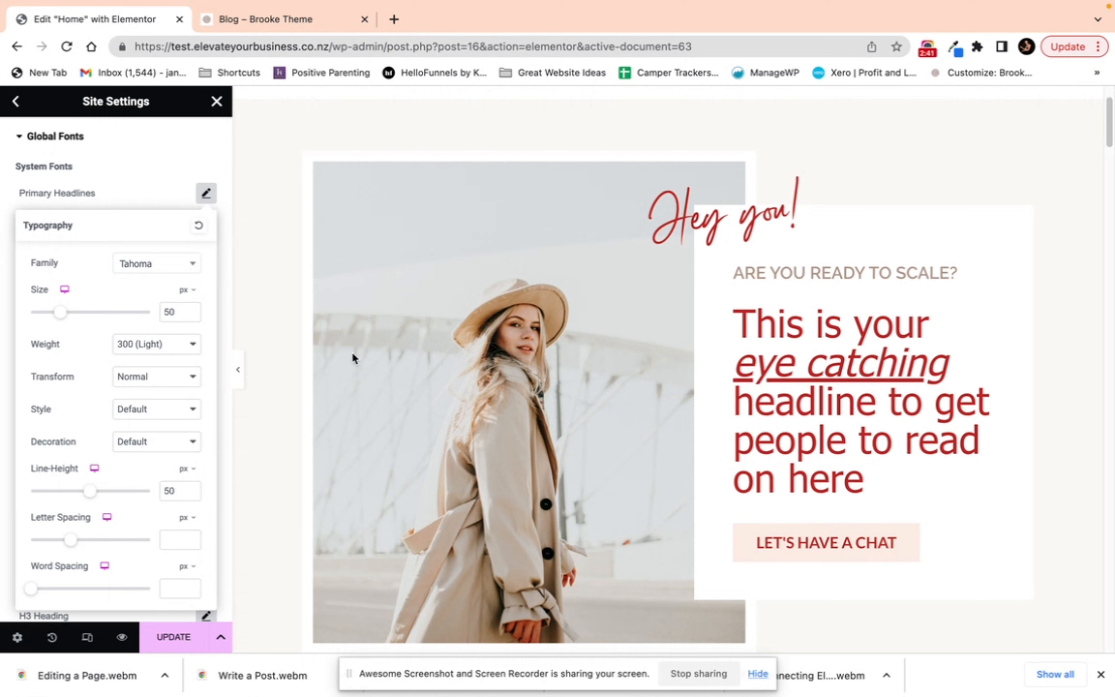
Step: Close Site Settings and discard the unsaved global changes
left_click(147, 187)
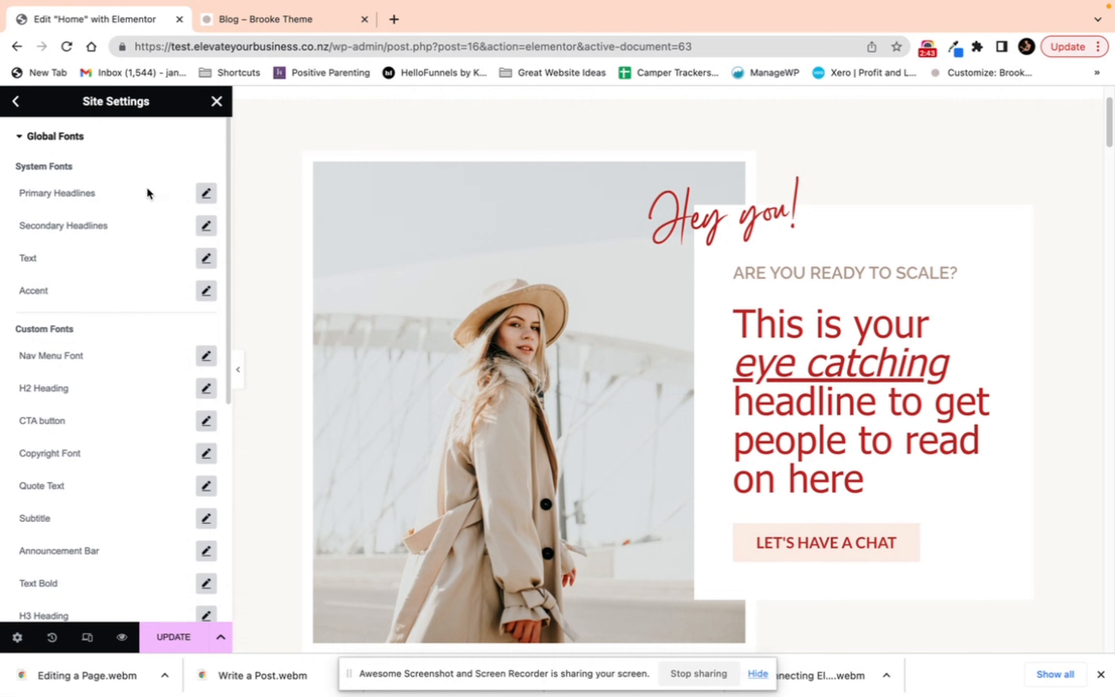
scroll(146, 192, "down", 4)
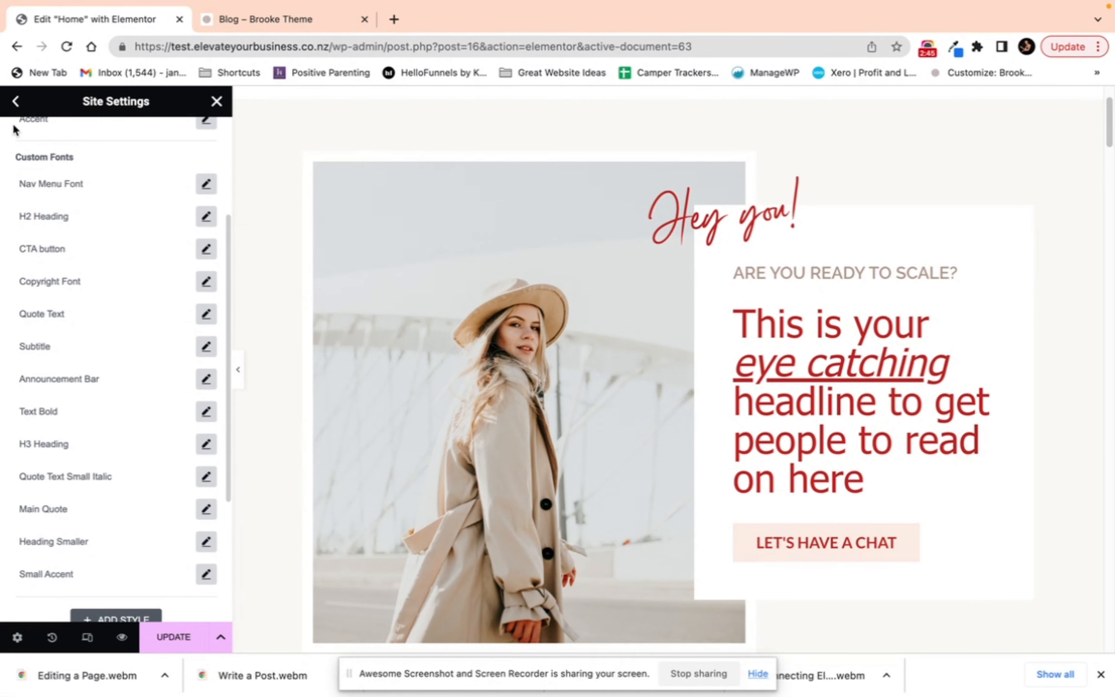
left_click(216, 101)
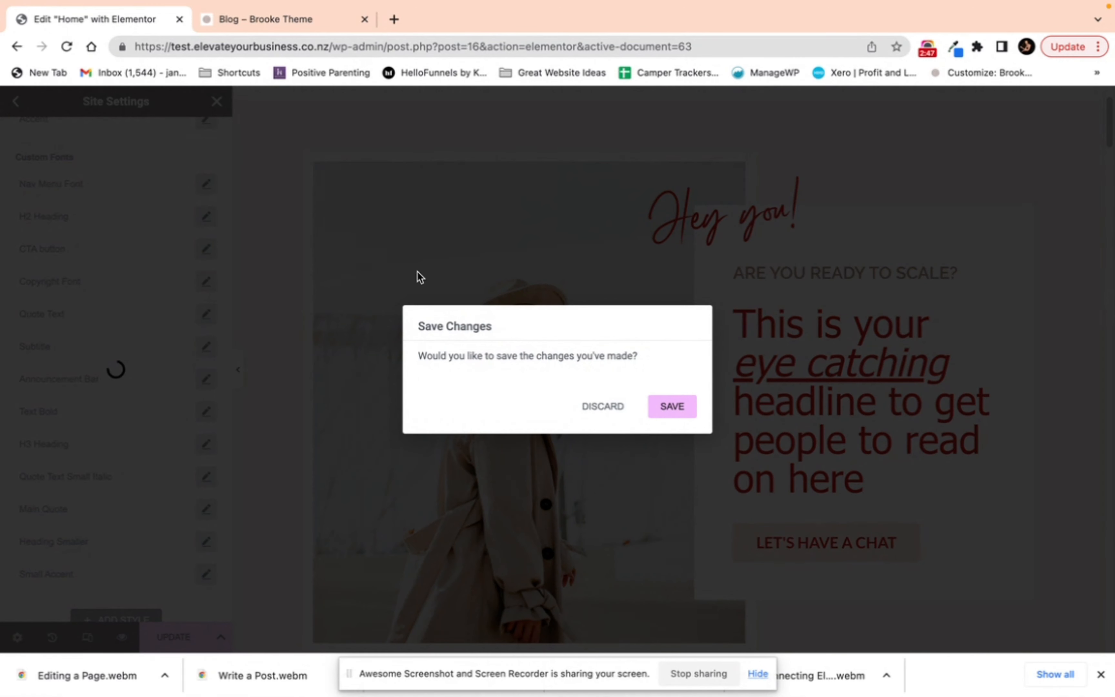
left_click(611, 407)
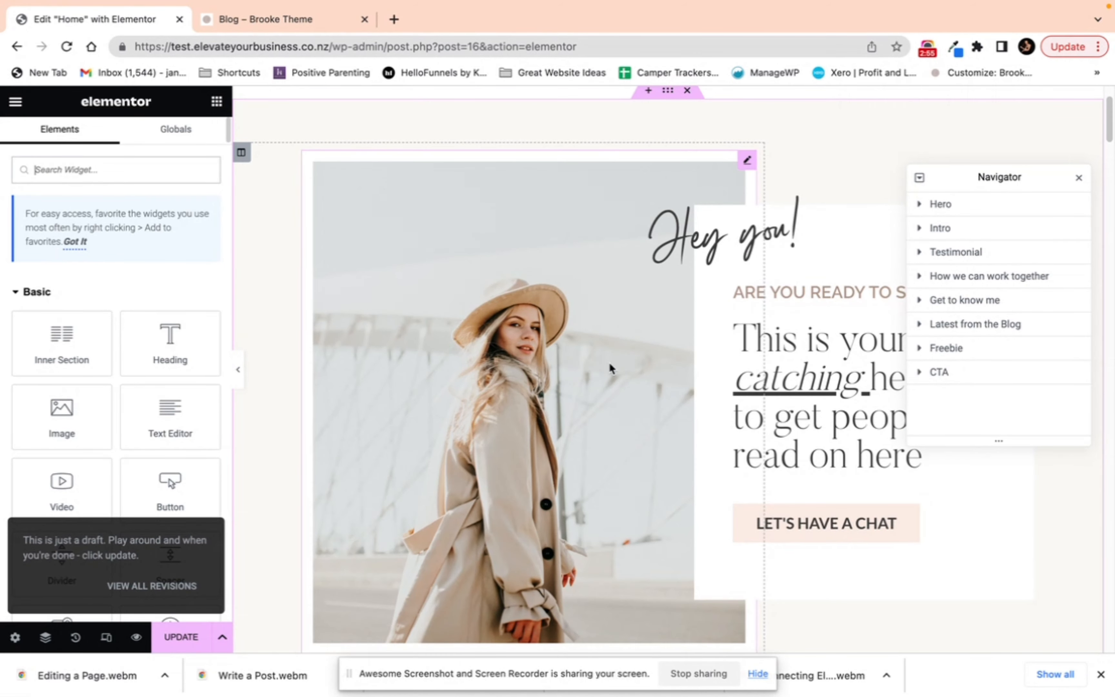
scroll(661, 230, "up", 3)
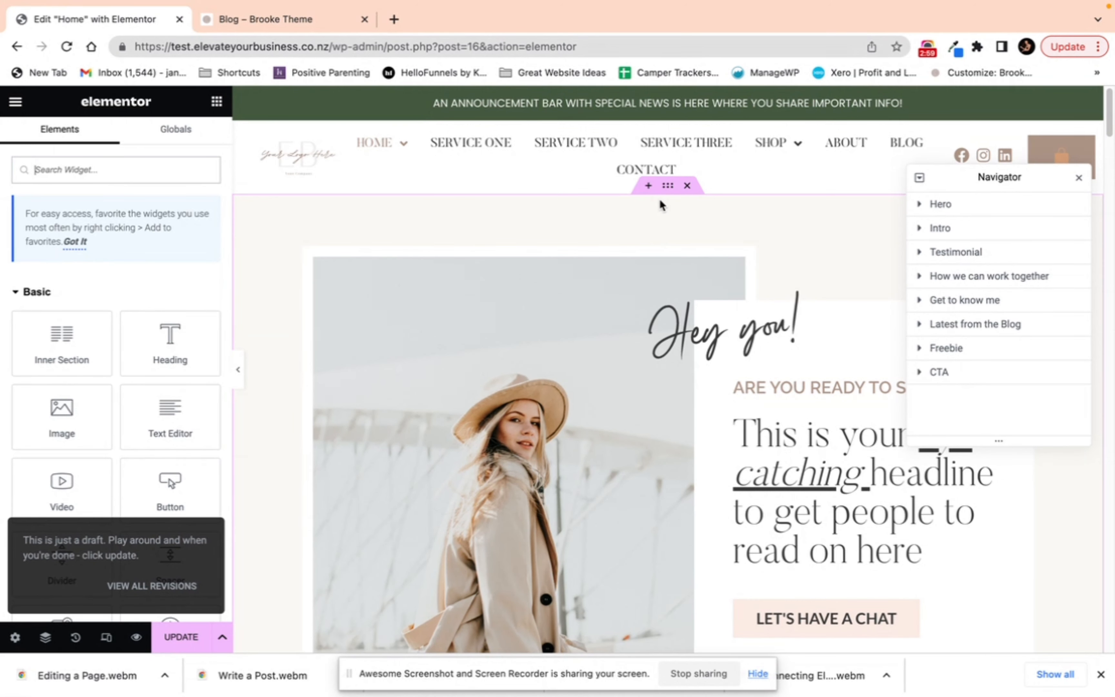
left_click(667, 189)
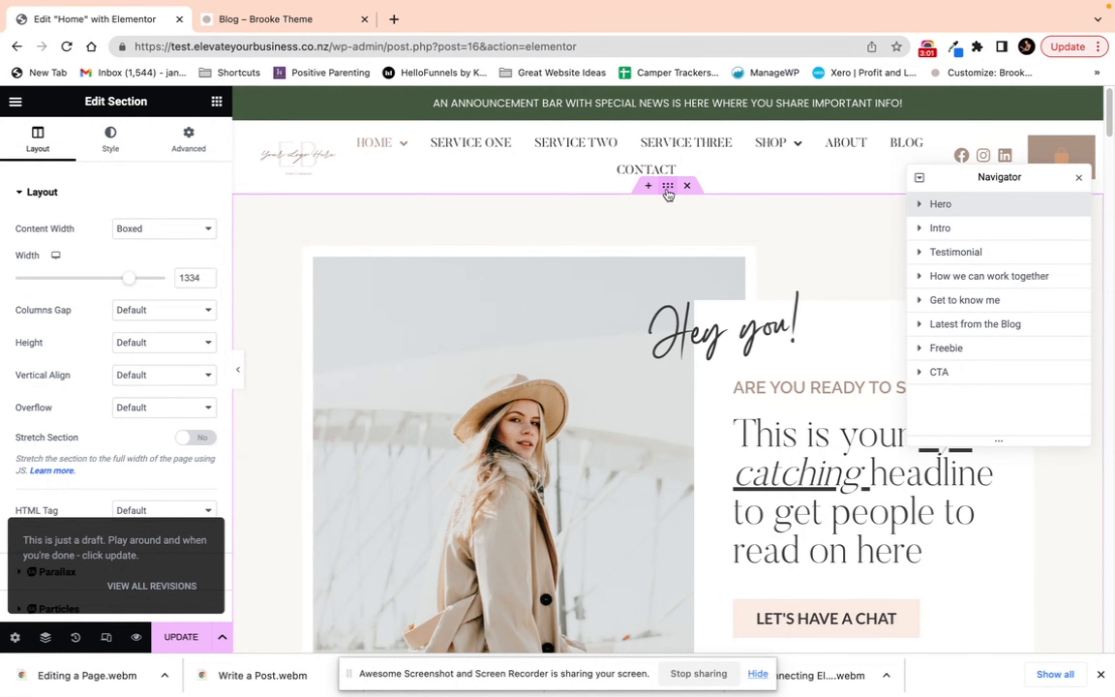
scroll(668, 194, "down", 10)
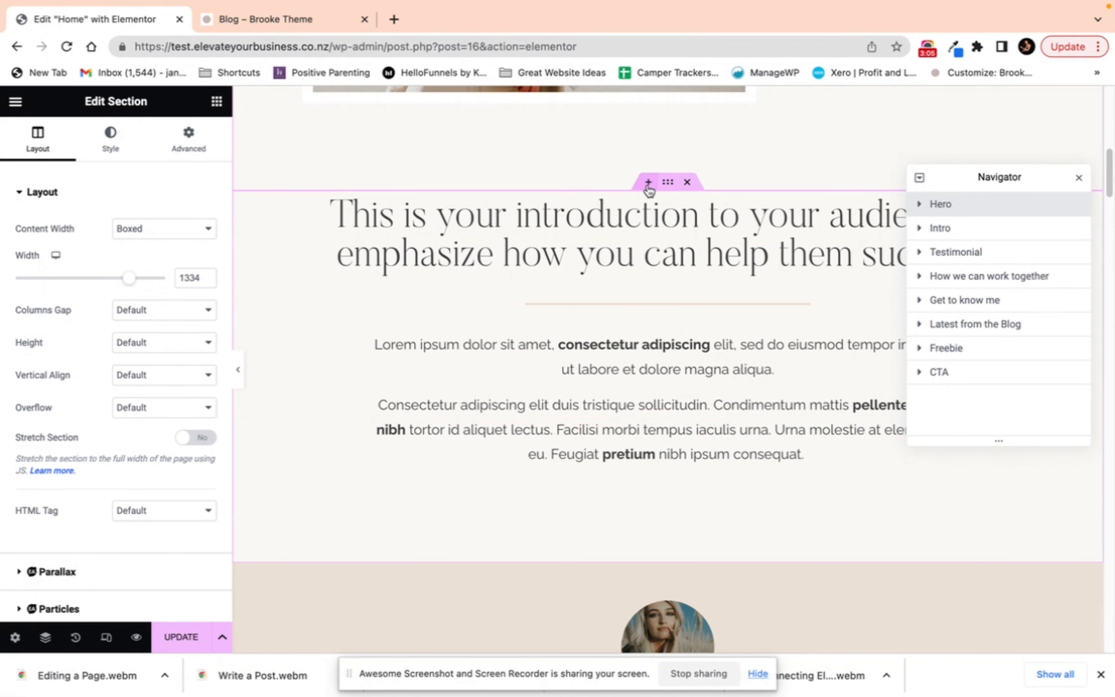
left_click(667, 184)
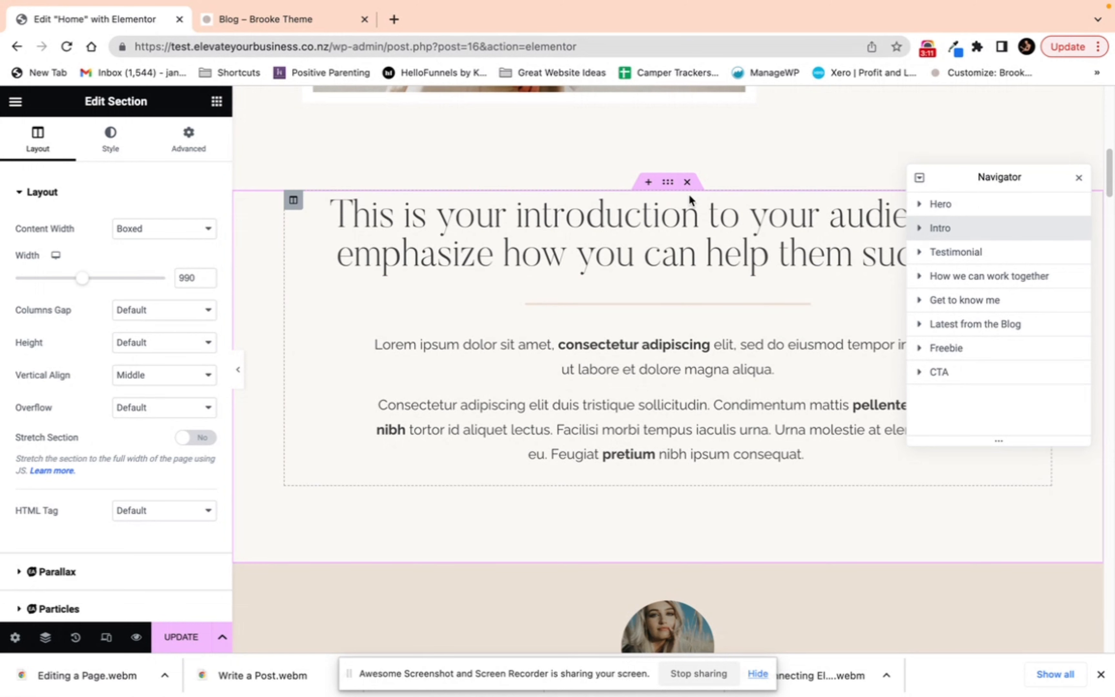
right_click(667, 185)
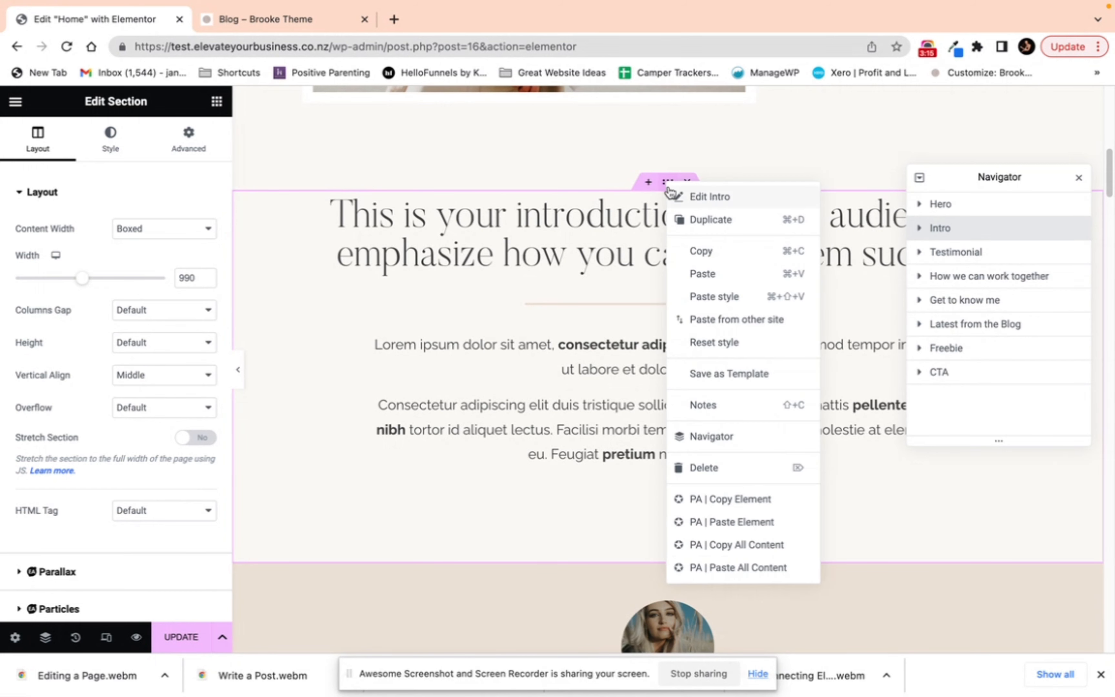
left_click(719, 378)
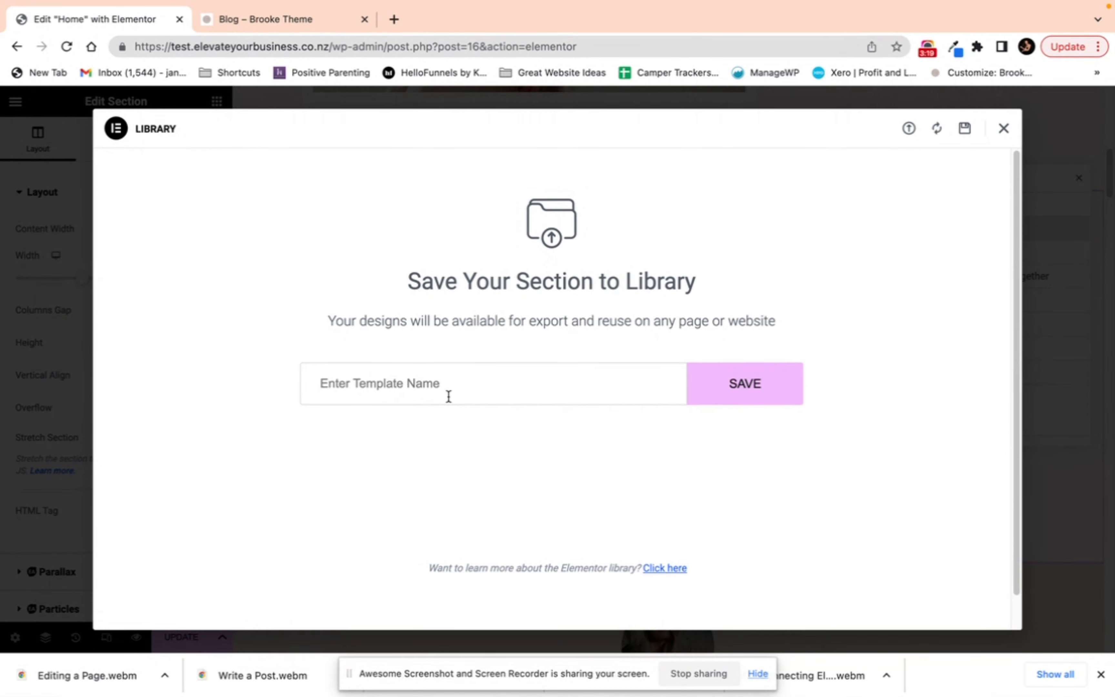
left_click(1003, 130)
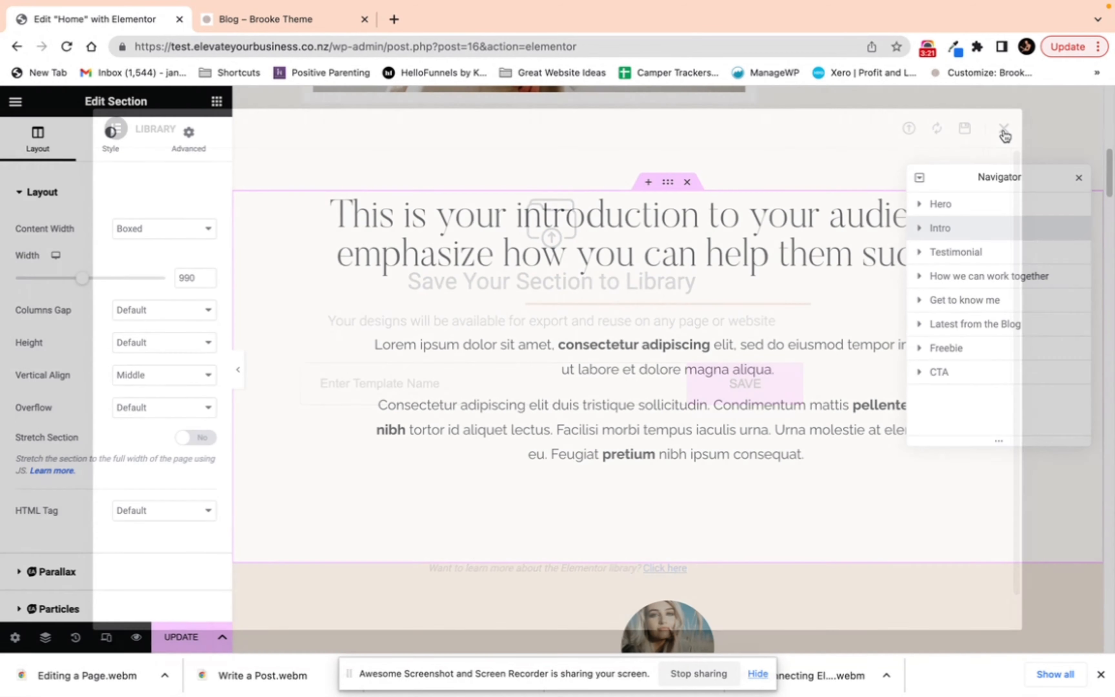
Step: Insert the Q&A Section template from My Templates as a new section above the Intro section
right_click(668, 185)
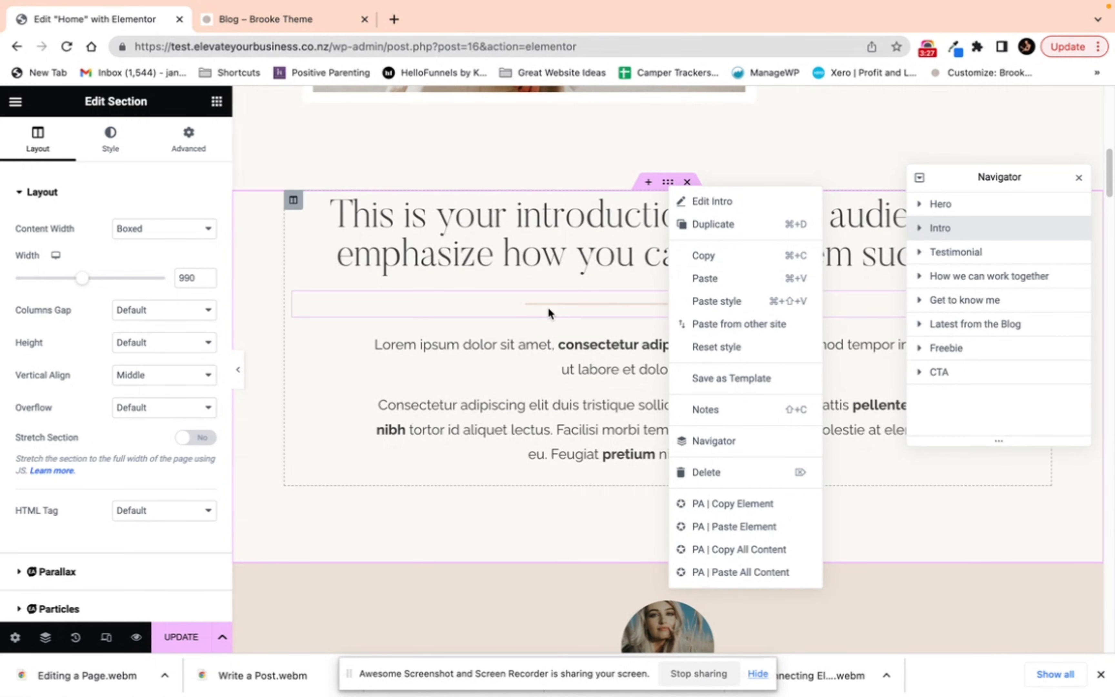
left_click(664, 138)
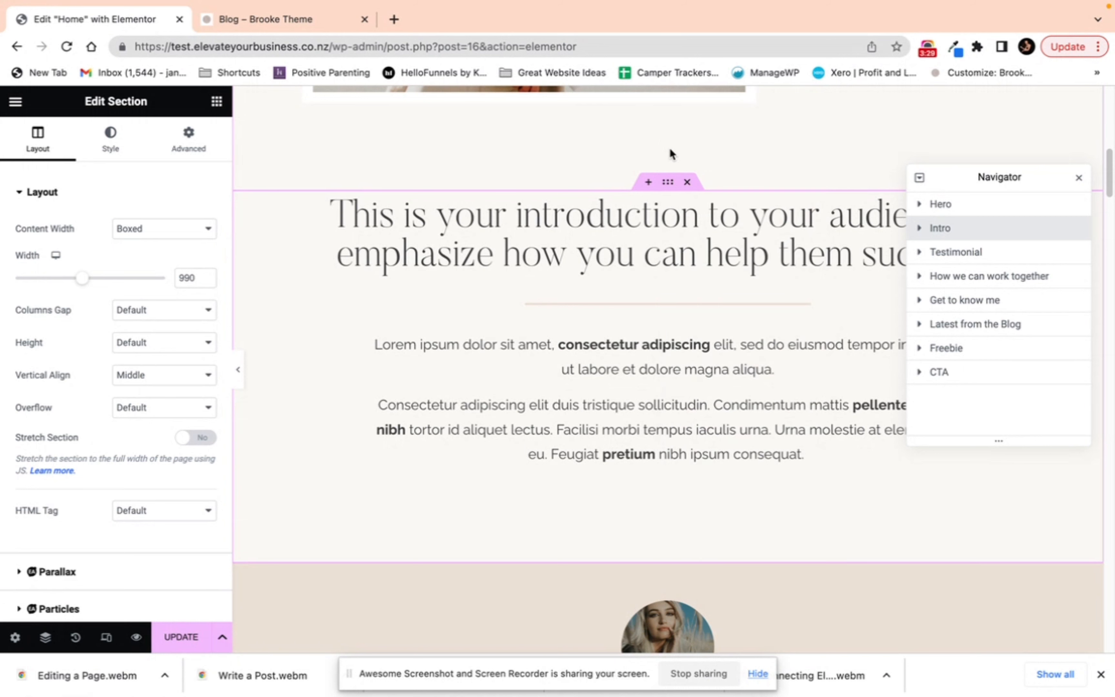
left_click(647, 184)
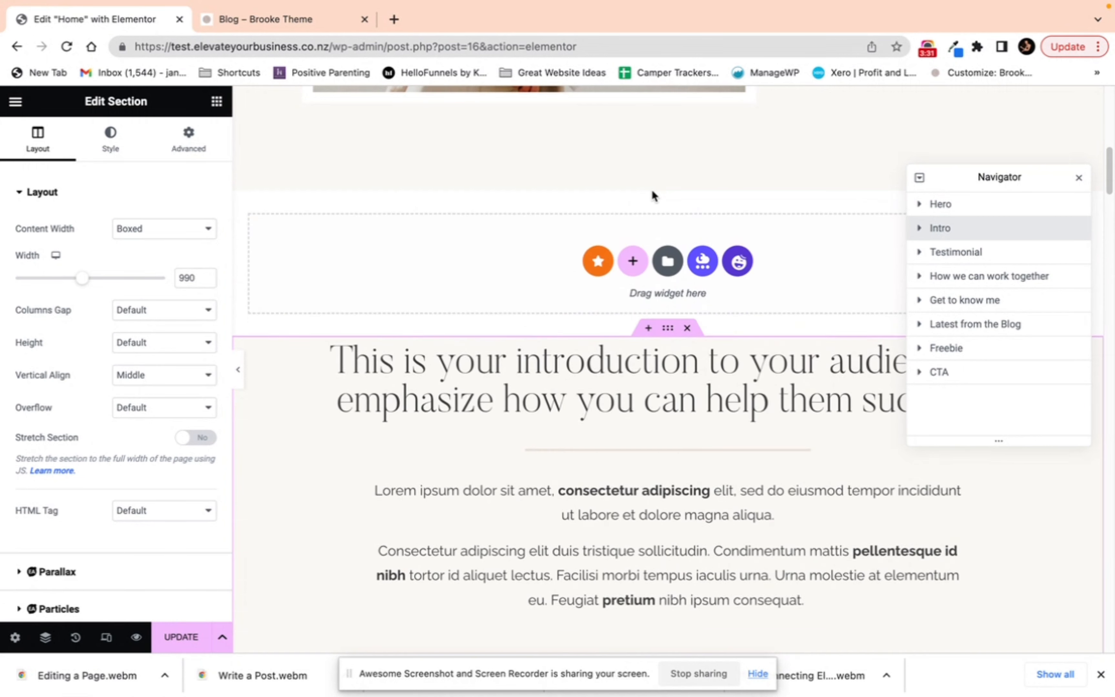
left_click(669, 265)
left_click(602, 127)
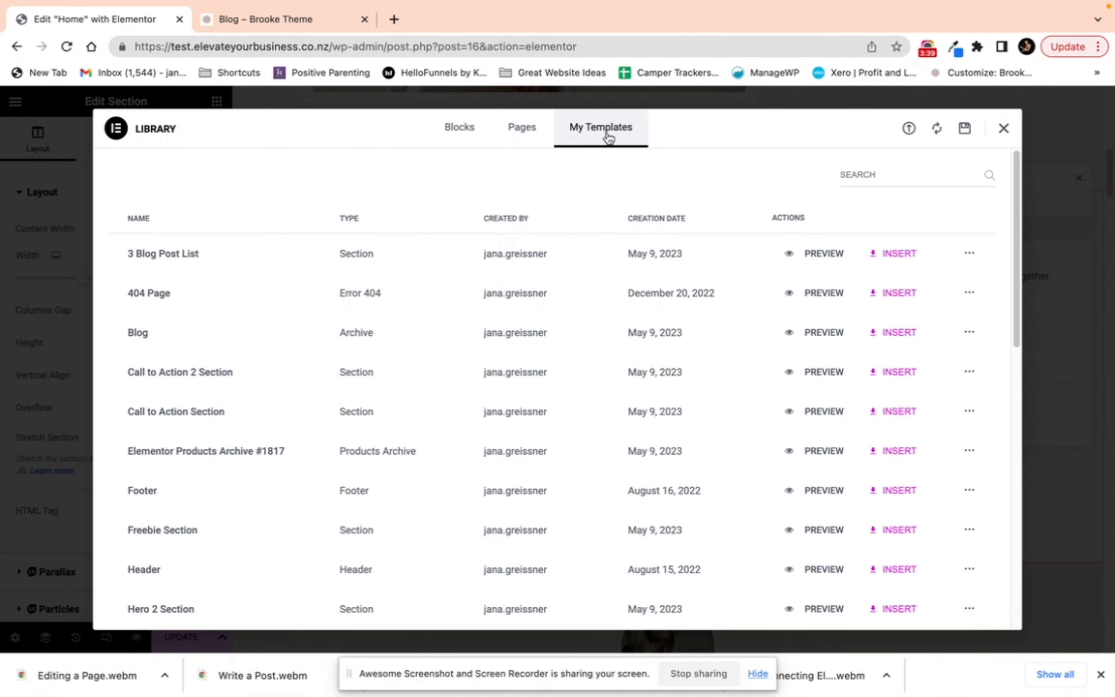
left_click(657, 220)
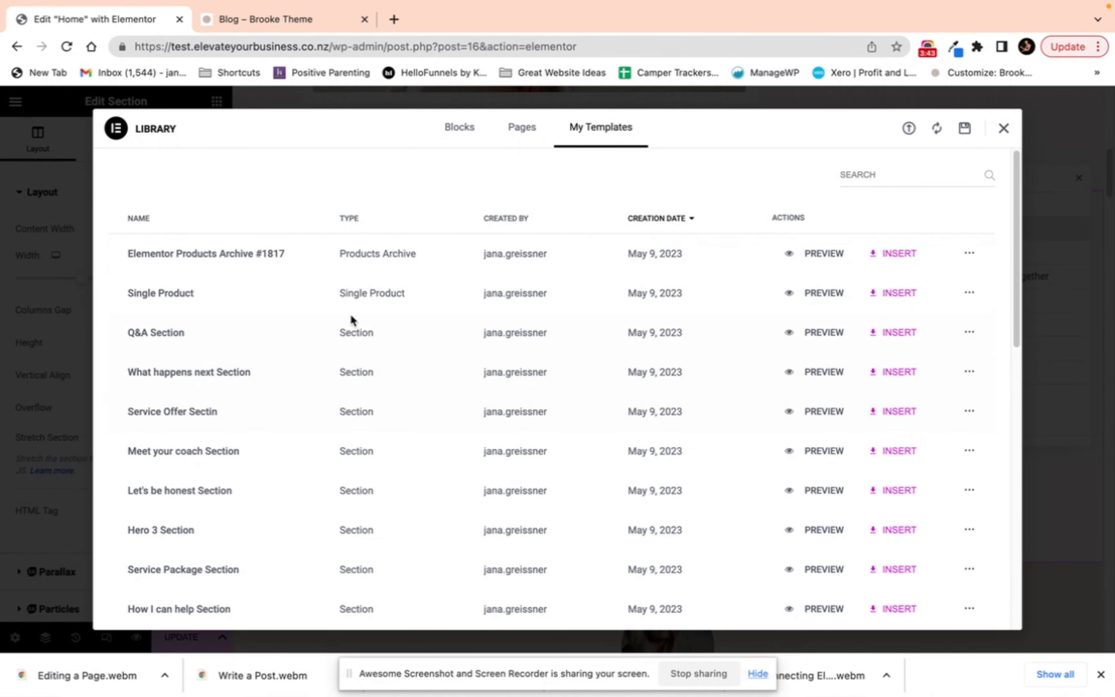
scroll(386, 311, "down", 8)
scroll(387, 308, "up", 8)
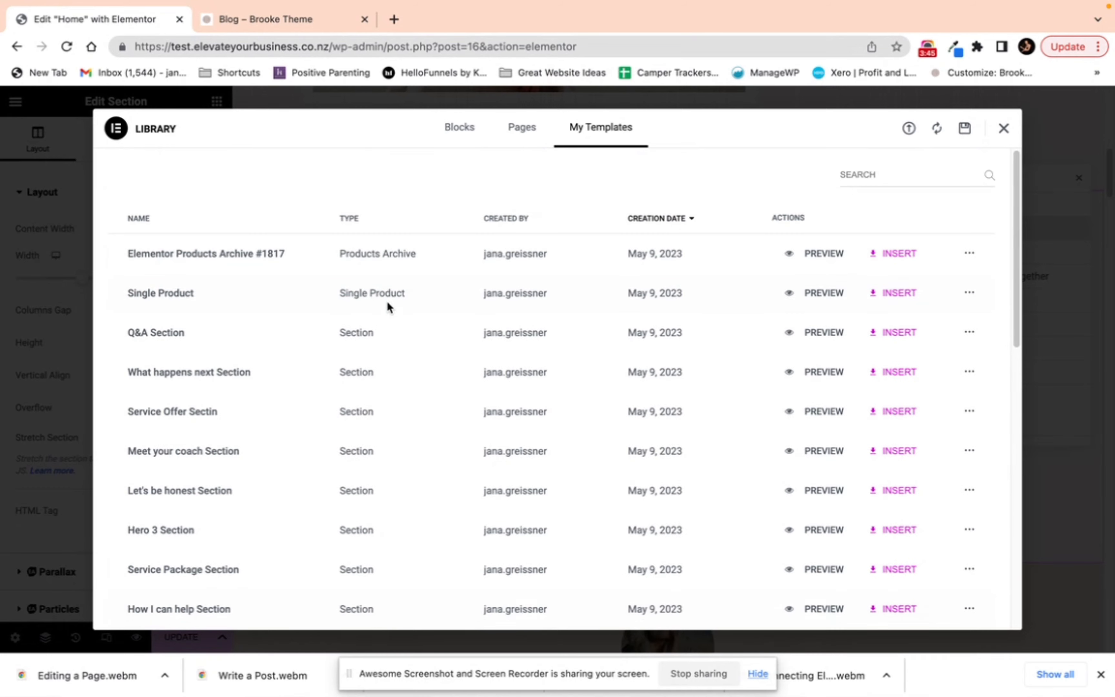
left_click(899, 337)
left_click(672, 415)
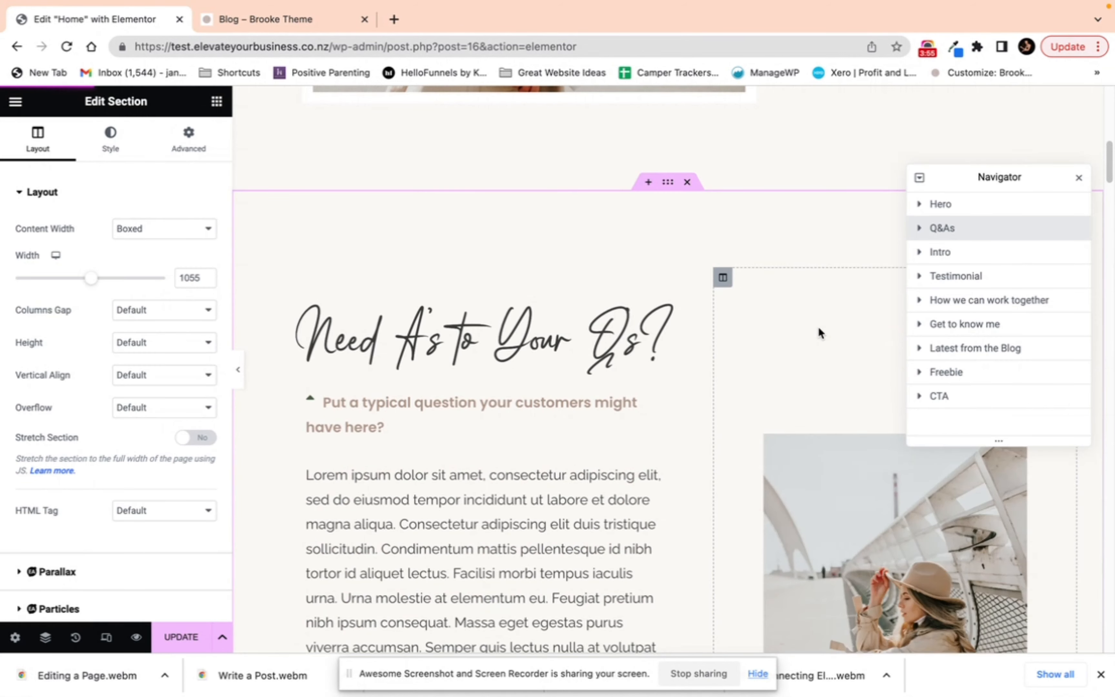
Step: Check the inserted Q&A accordion section on the Home page
scroll(685, 240, "down", 5)
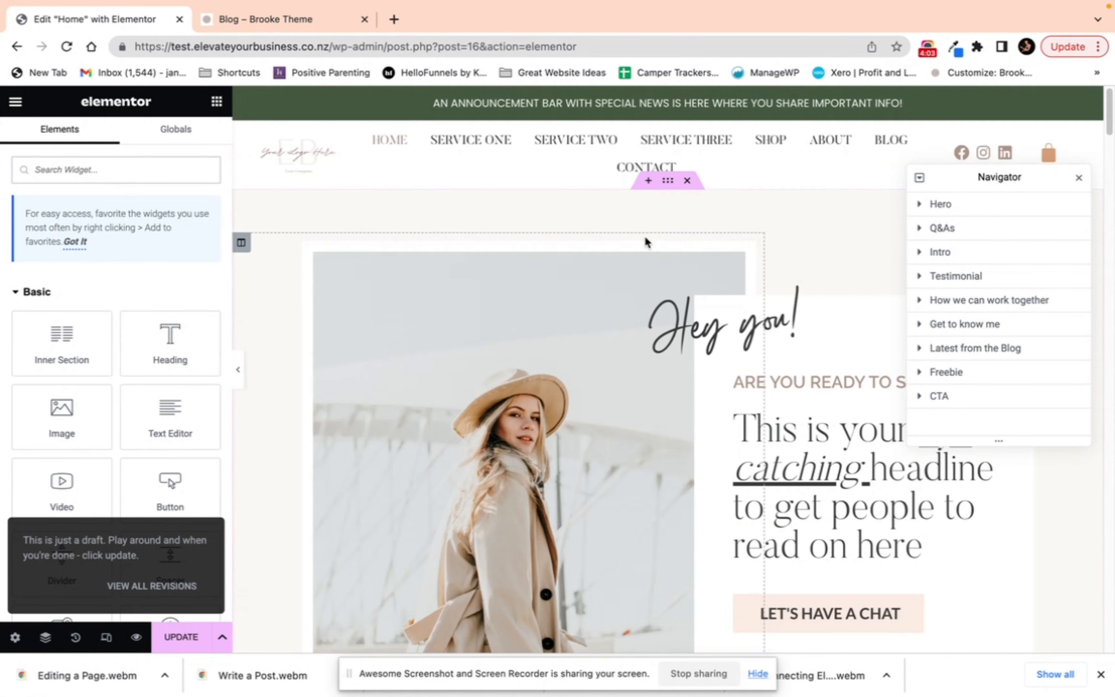
scroll(657, 274, "down", 8)
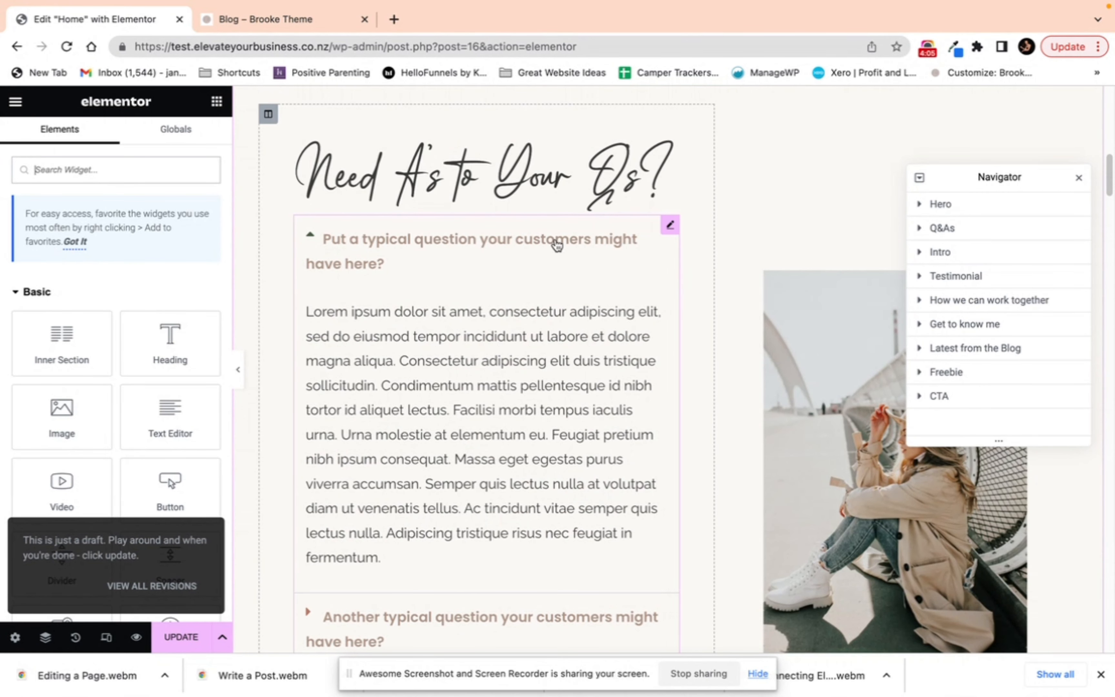
left_click(567, 242)
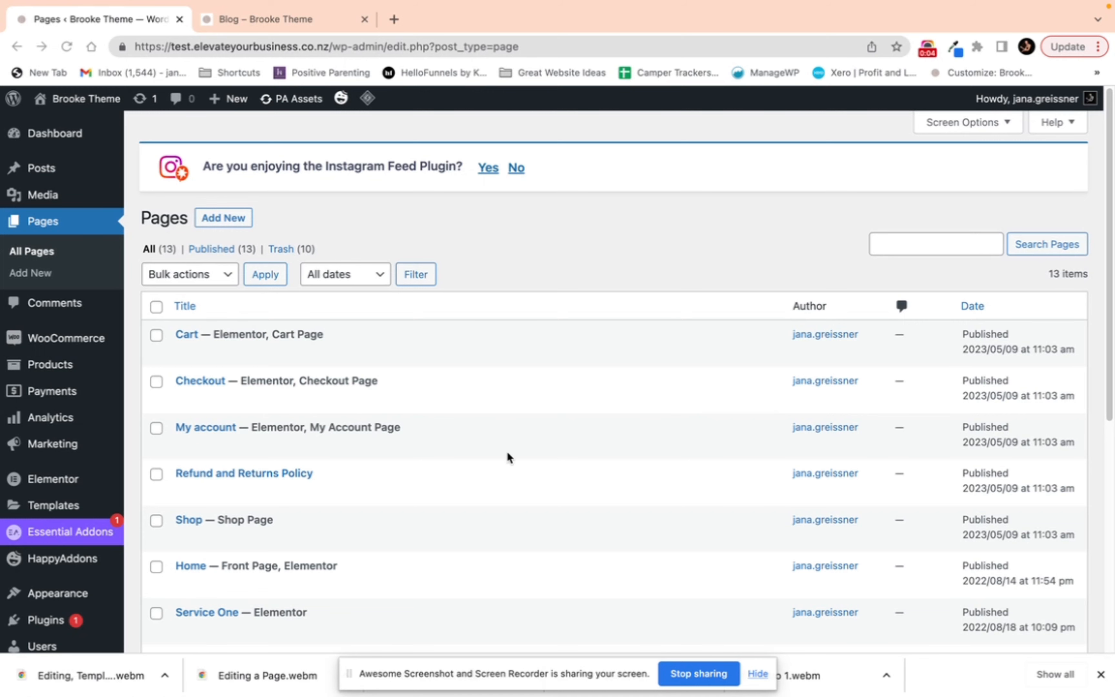
Step: Open the Contact page with Elementor and select its contact form in the Navigator
scroll(393, 465, "down", 6)
scroll(237, 474, "down", 2)
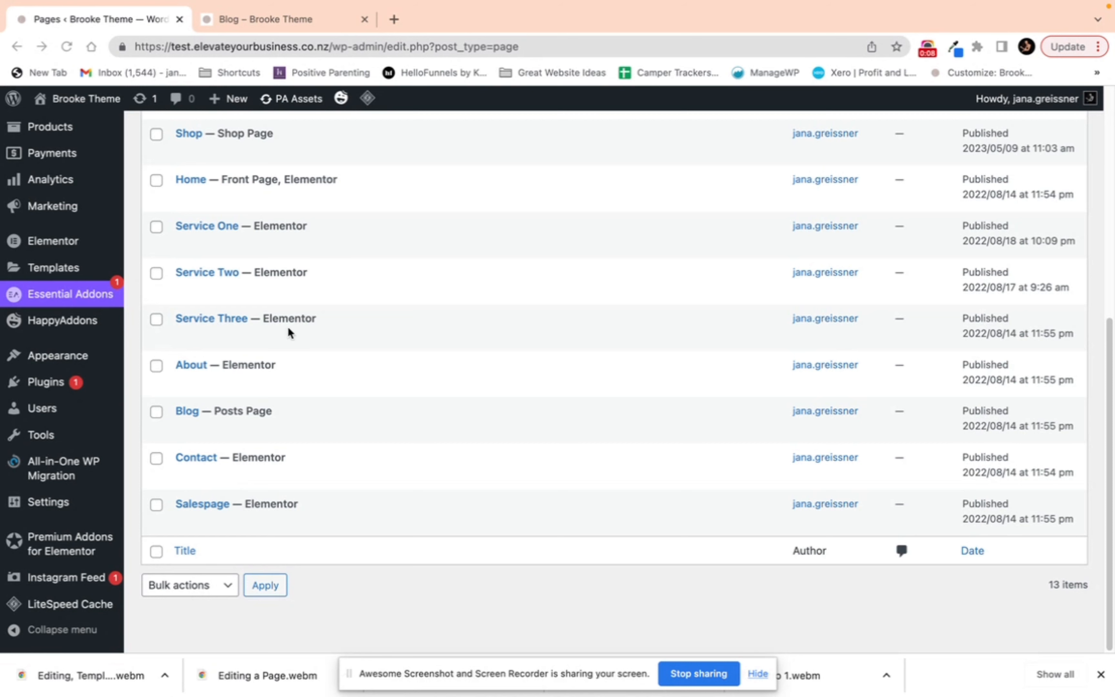
mouse_move(200, 459)
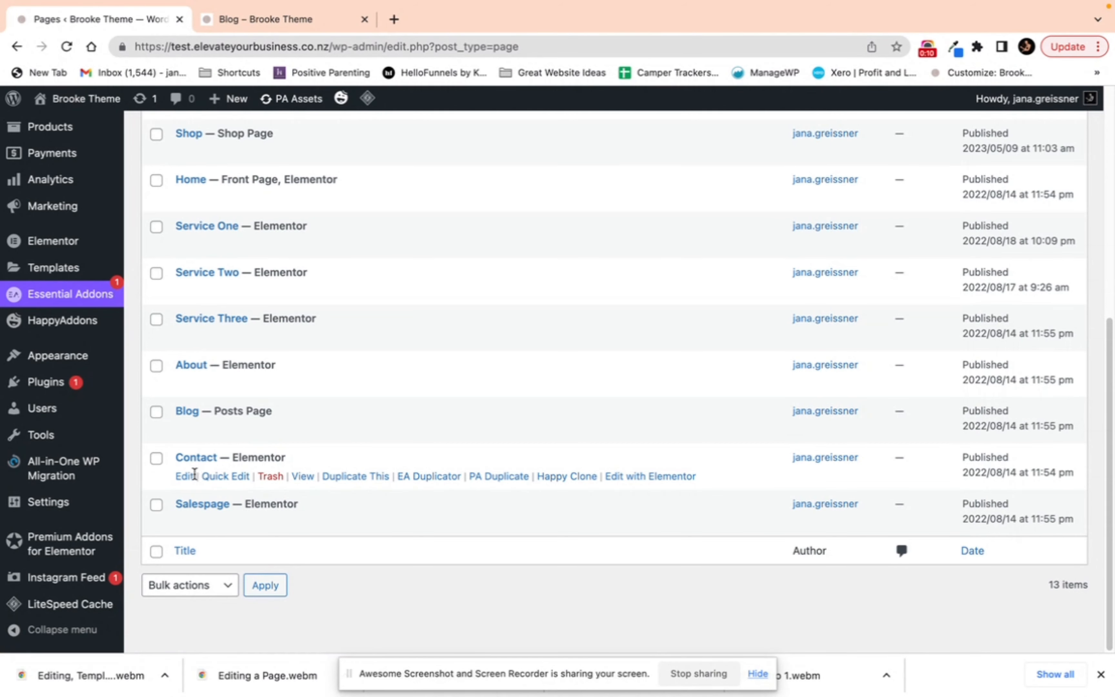
left_click(662, 477)
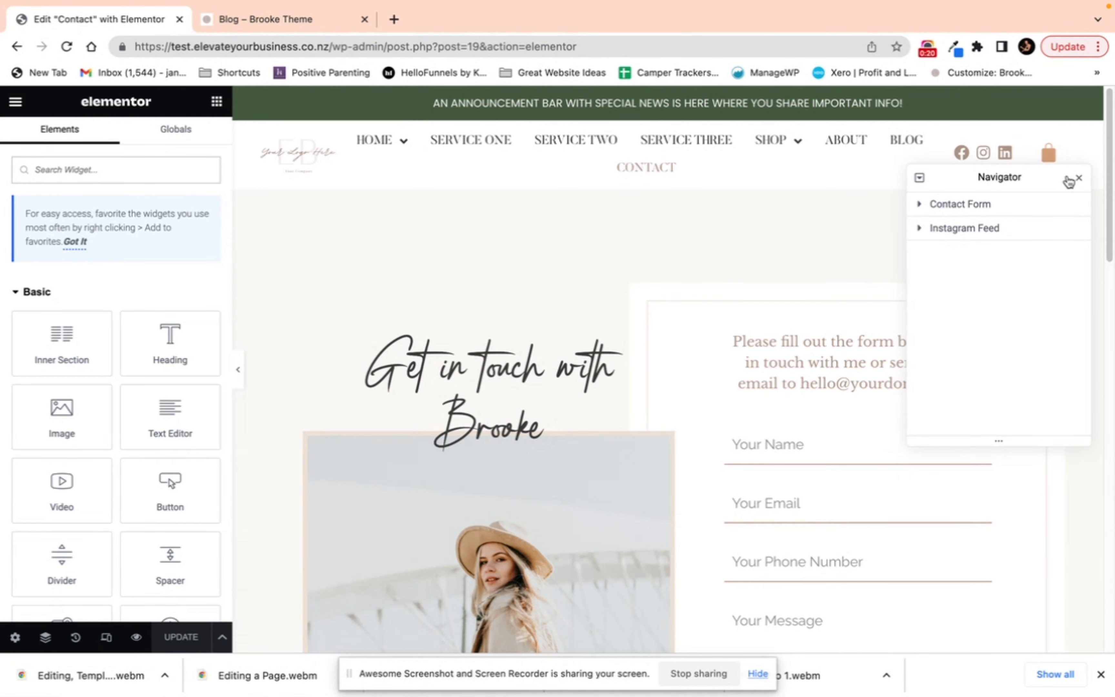
left_click_drag(1069, 182, 1057, 104)
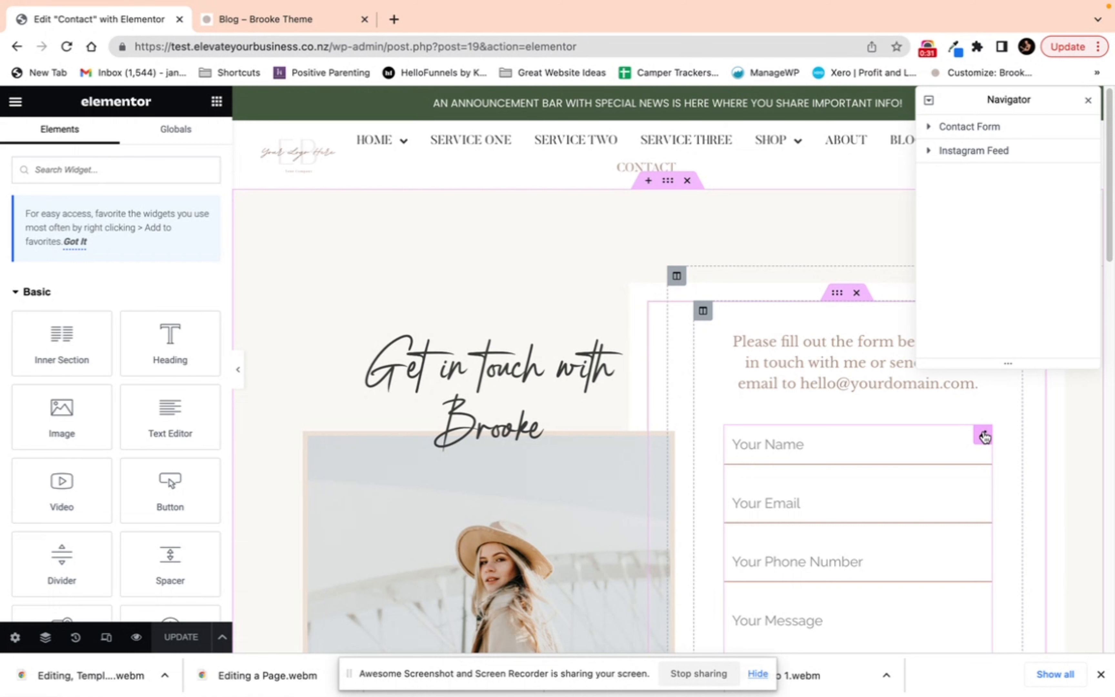
left_click(929, 129)
left_click(929, 128)
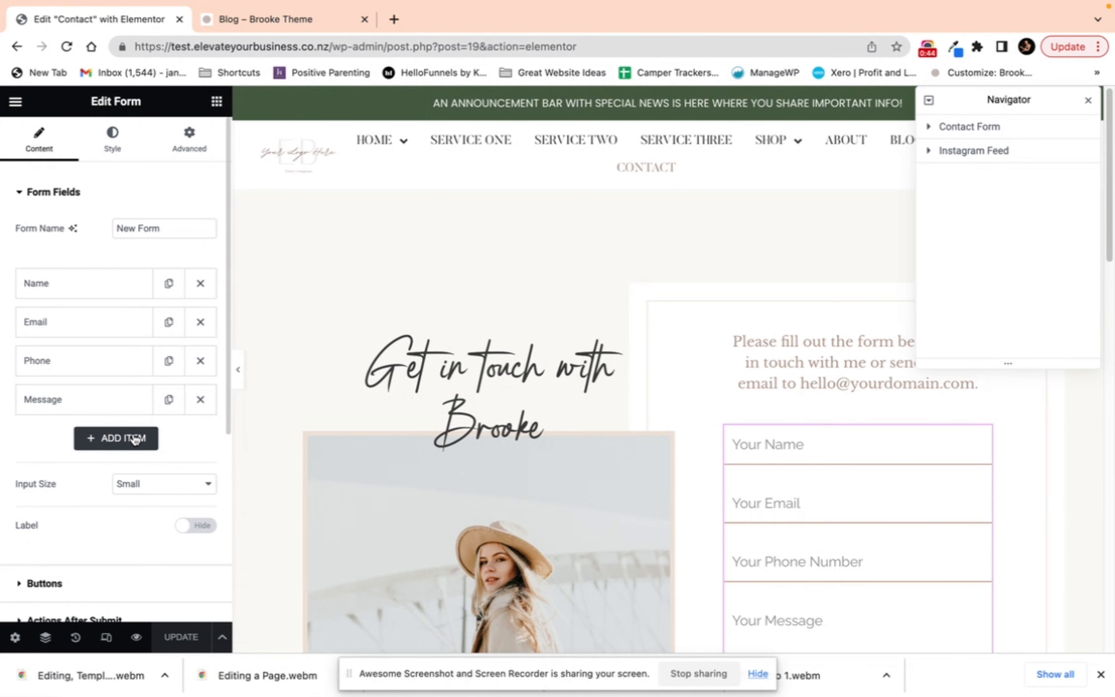
Step: Add a Tel form field labelled Phone with the placeholder Your Phone Number
left_click(103, 442)
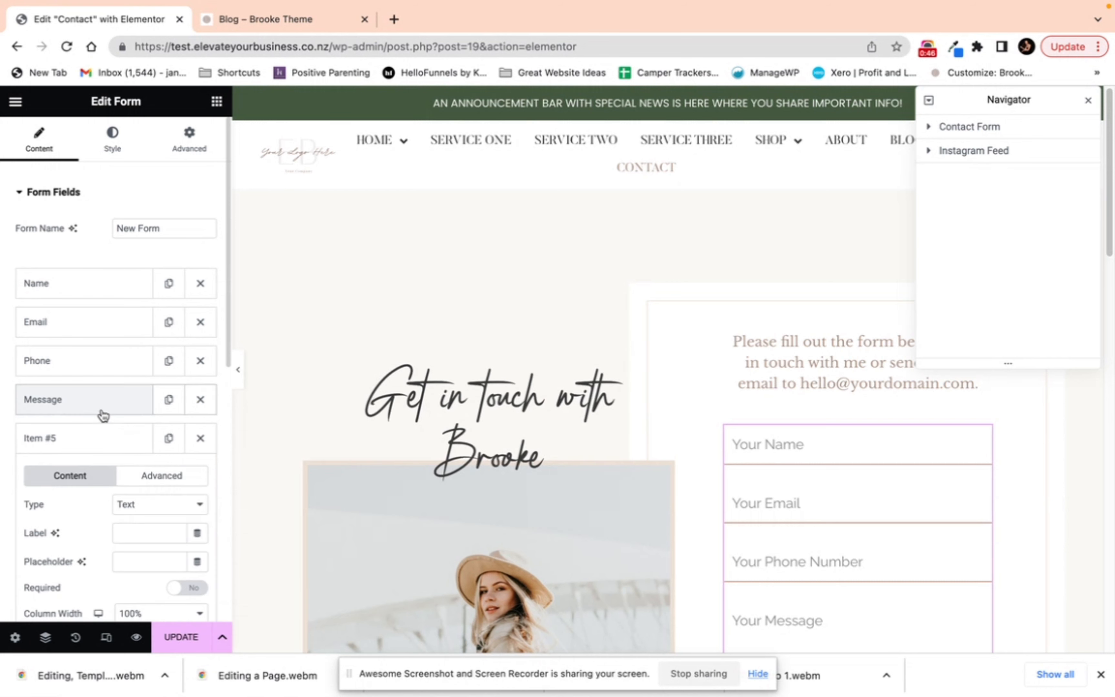
left_click(130, 505)
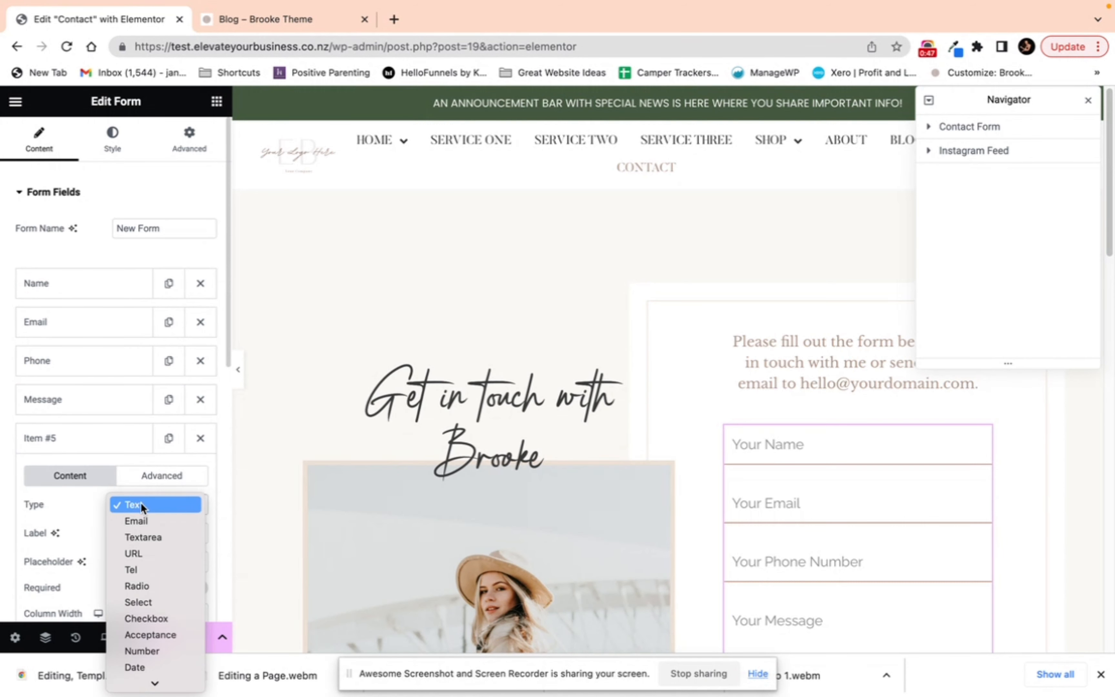
left_click(151, 572)
left_click(142, 535)
type("Phone")
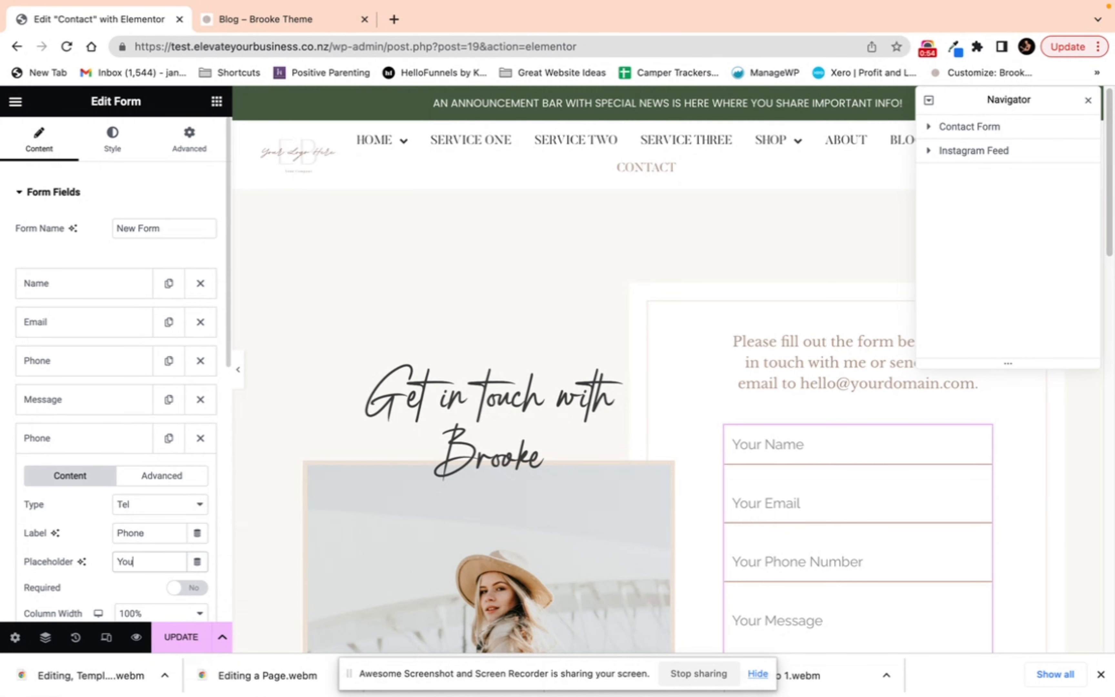
type("Your Phone Number")
scroll(158, 563, "down", 5)
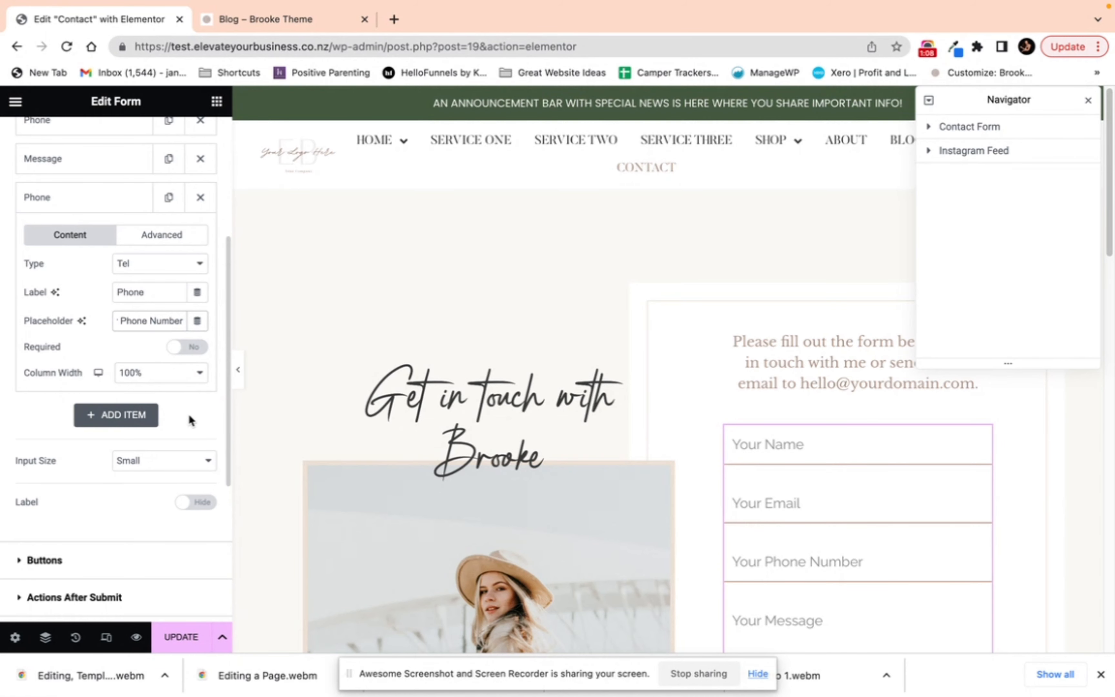
scroll(797, 506, "down", 5)
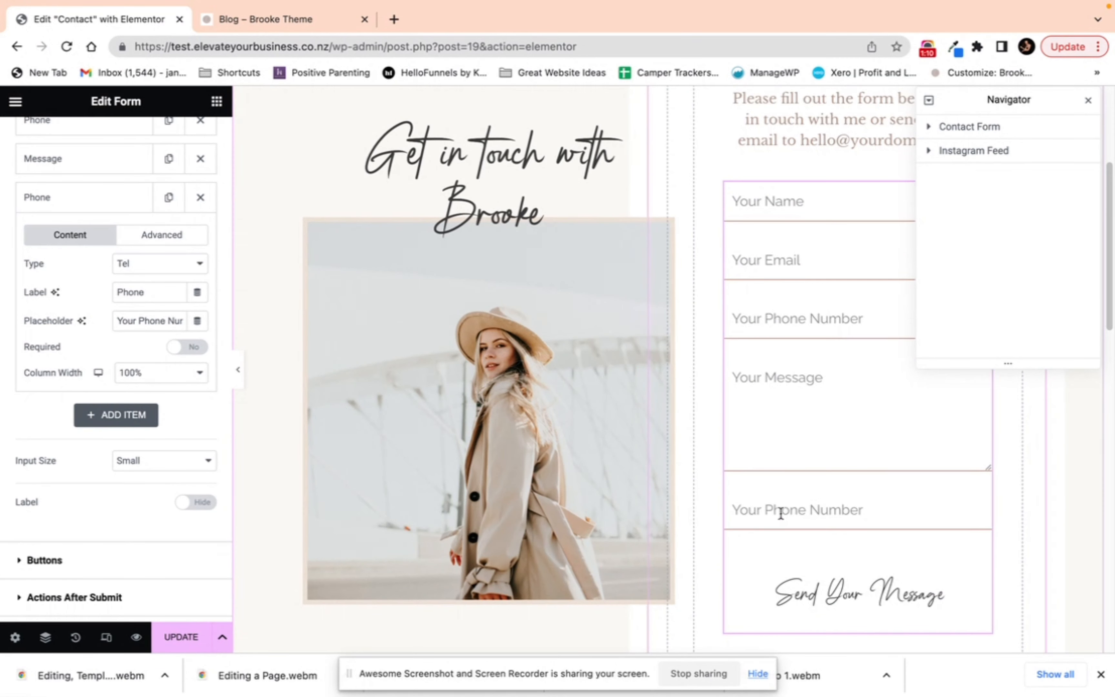
Step: Delete the newly added Phone field from the bottom of the contact form's field list
left_click(109, 205)
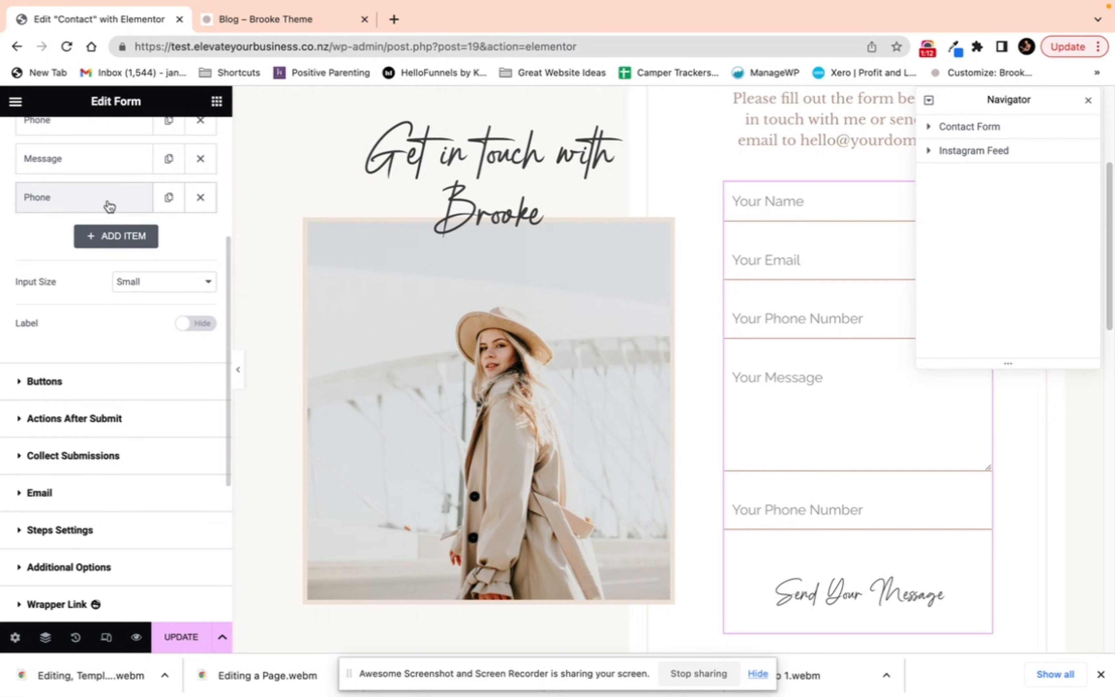
mouse_move(108, 206)
left_mouse_down()
mouse_move(107, 144)
mouse_move(112, 232)
mouse_move(129, 199)
left_mouse_up()
left_click(200, 197)
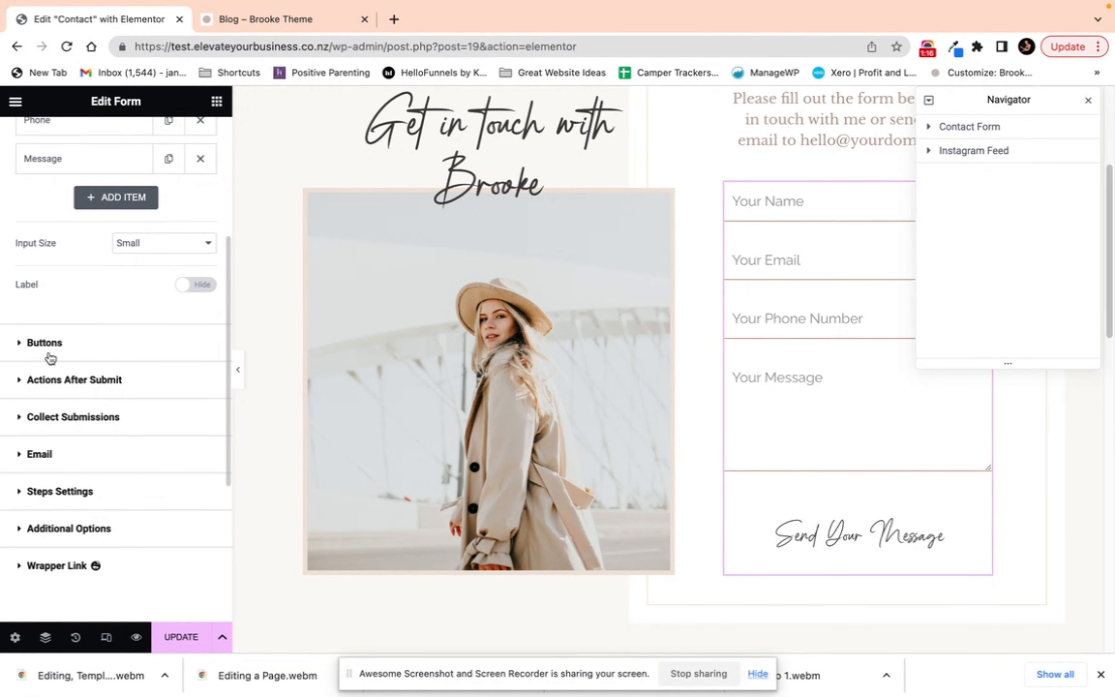
Step: Remove the Email action after submit and add it back again
scroll(44, 345, "down", 1)
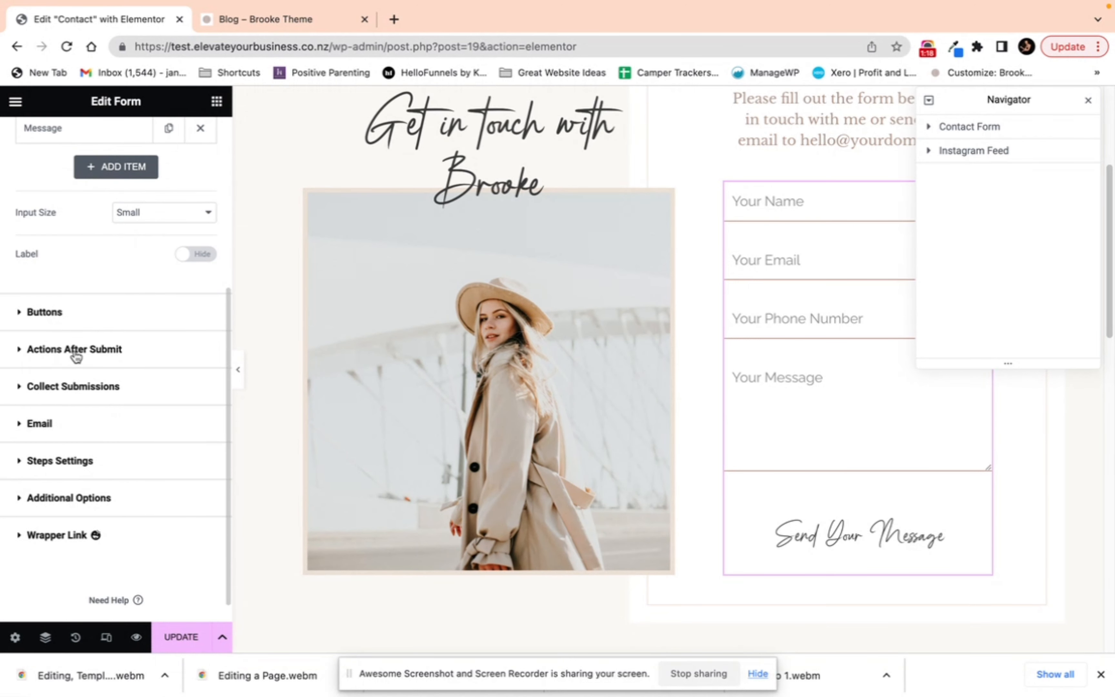
left_click(20, 351)
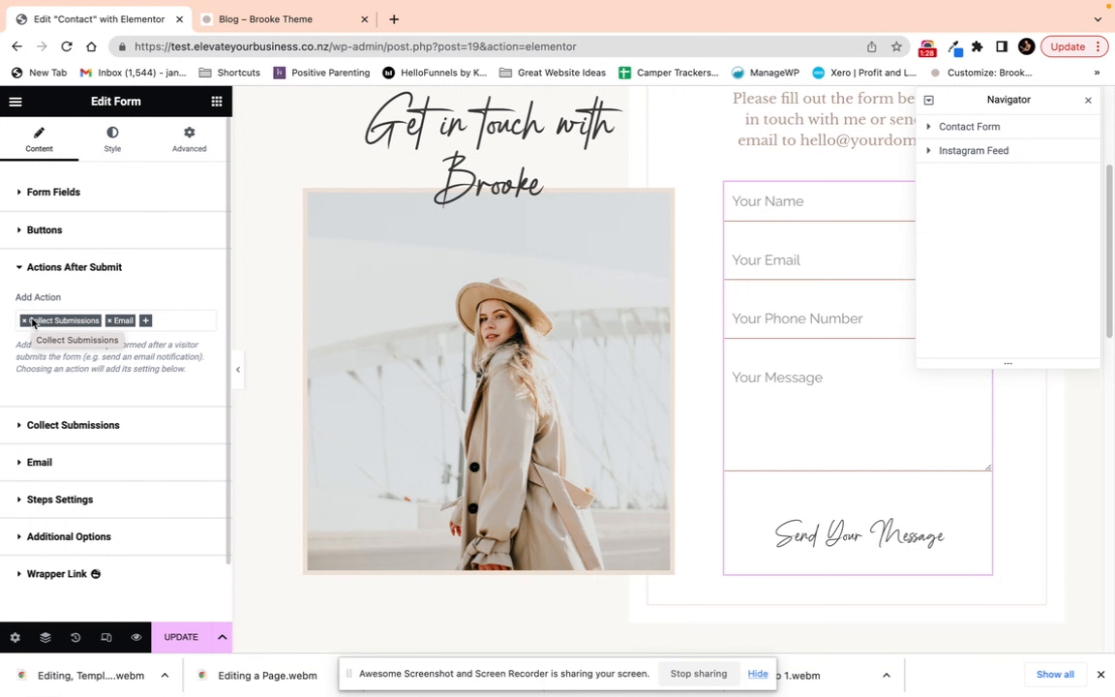
left_click(109, 321)
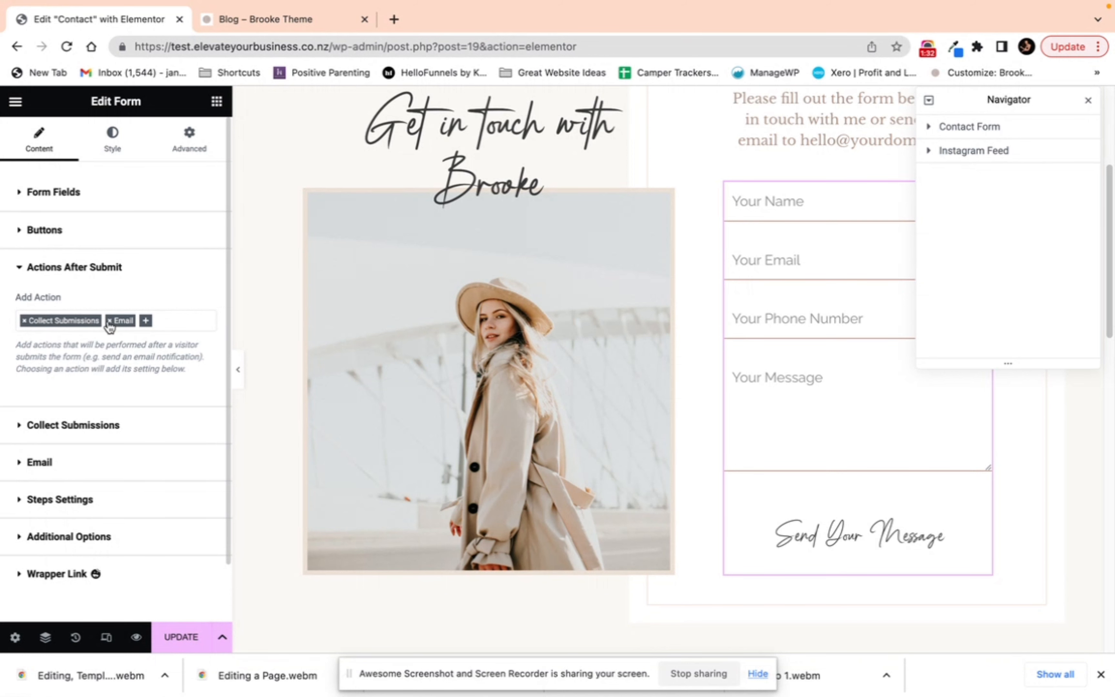
left_click(111, 321)
left_click(110, 323)
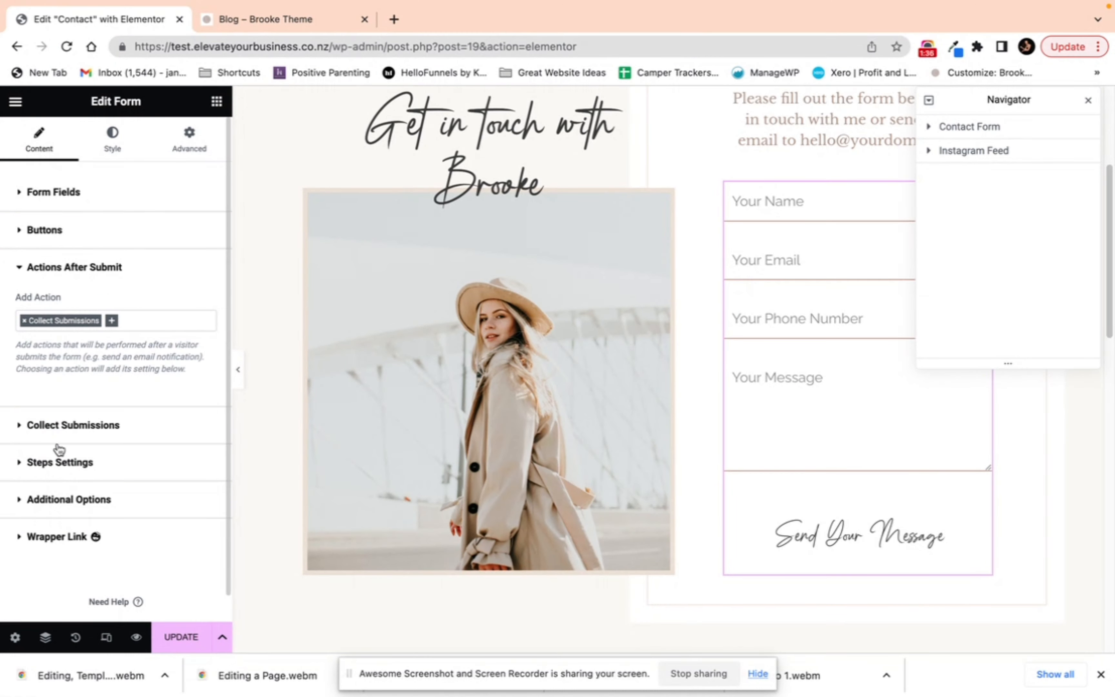
left_click(112, 321)
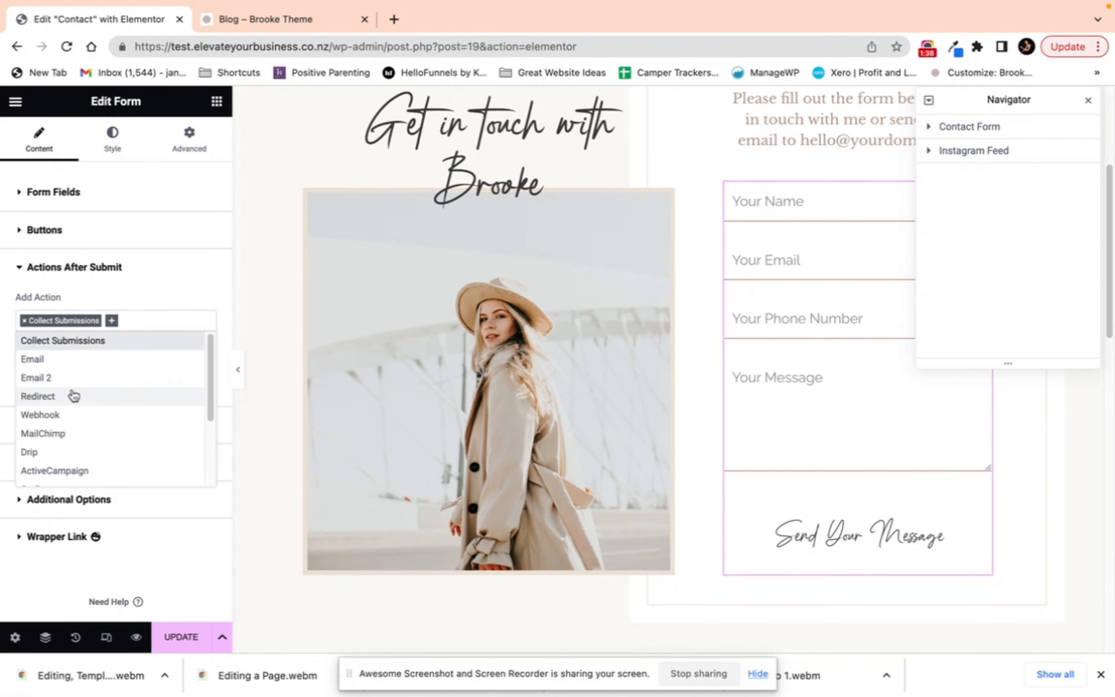
left_click(52, 362)
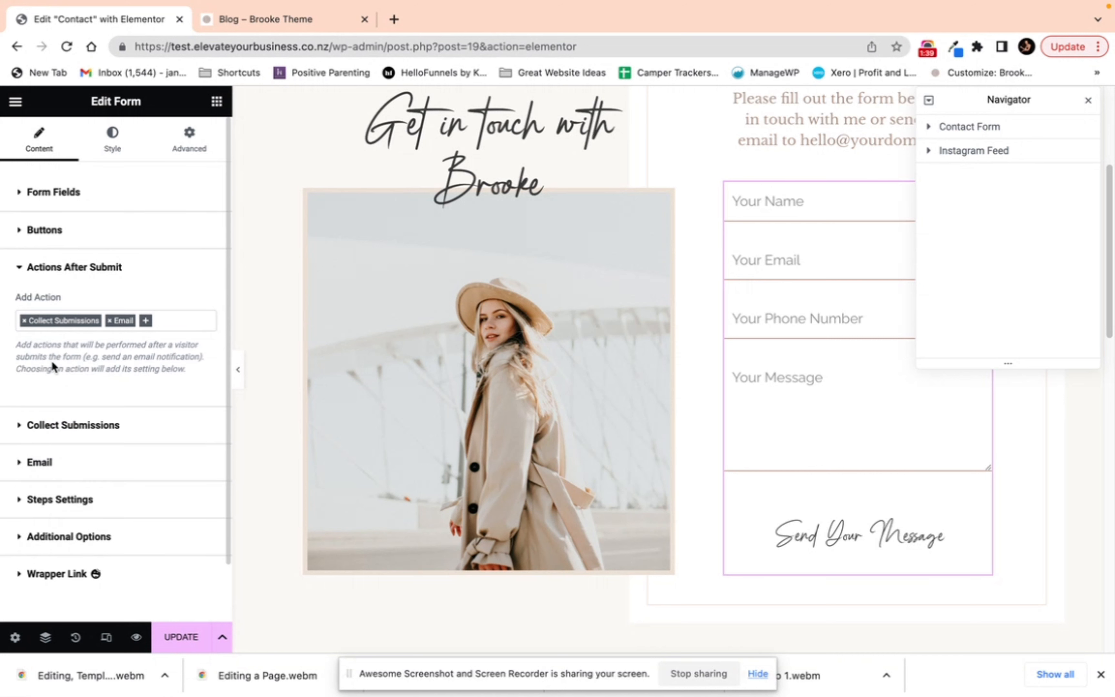
Step: Open the Email action settings and replace the recipient address with the site owner's e-mail address
left_click(20, 466)
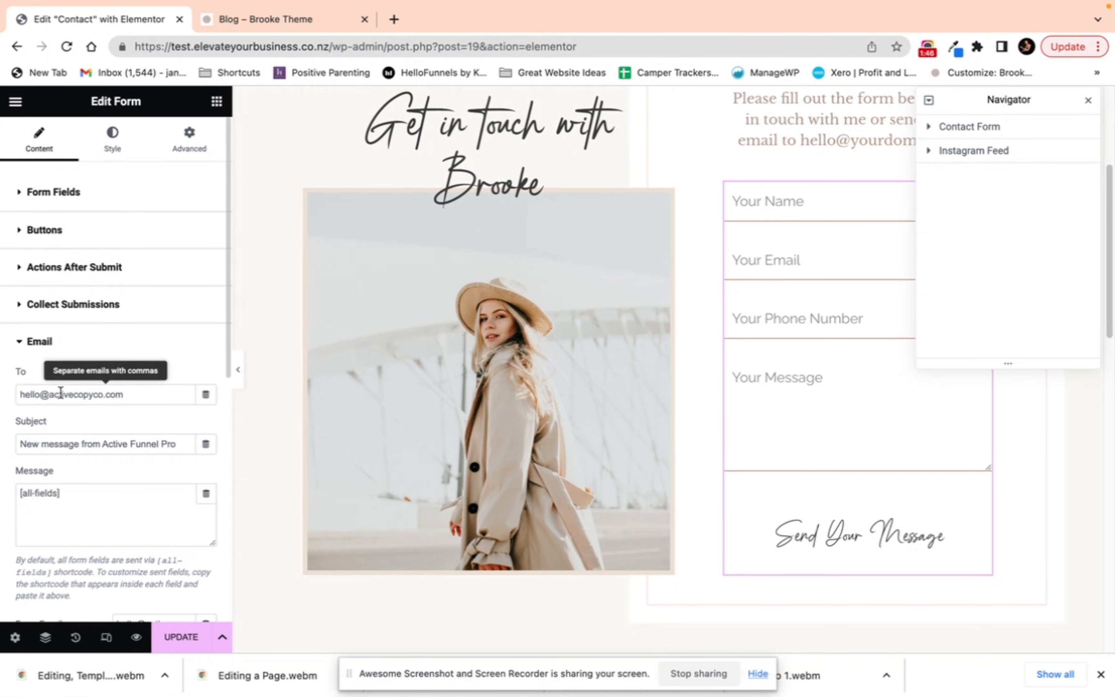
left_click_drag(124, 394, 20, 394)
key("super+v")
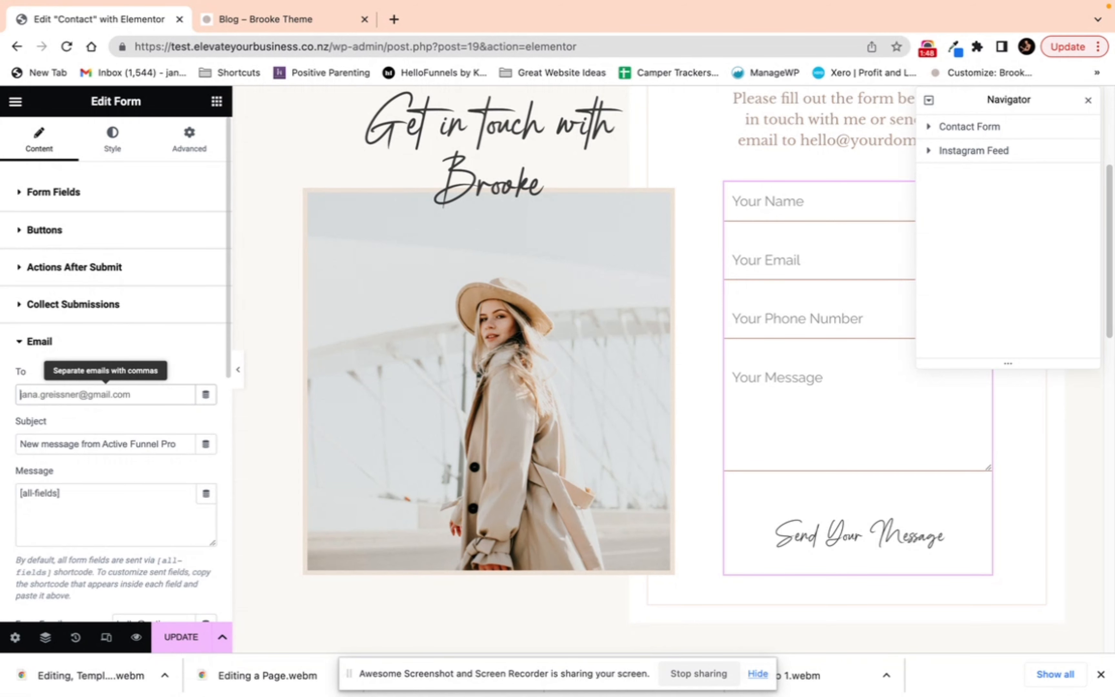
key("super+a")
key("Tab")
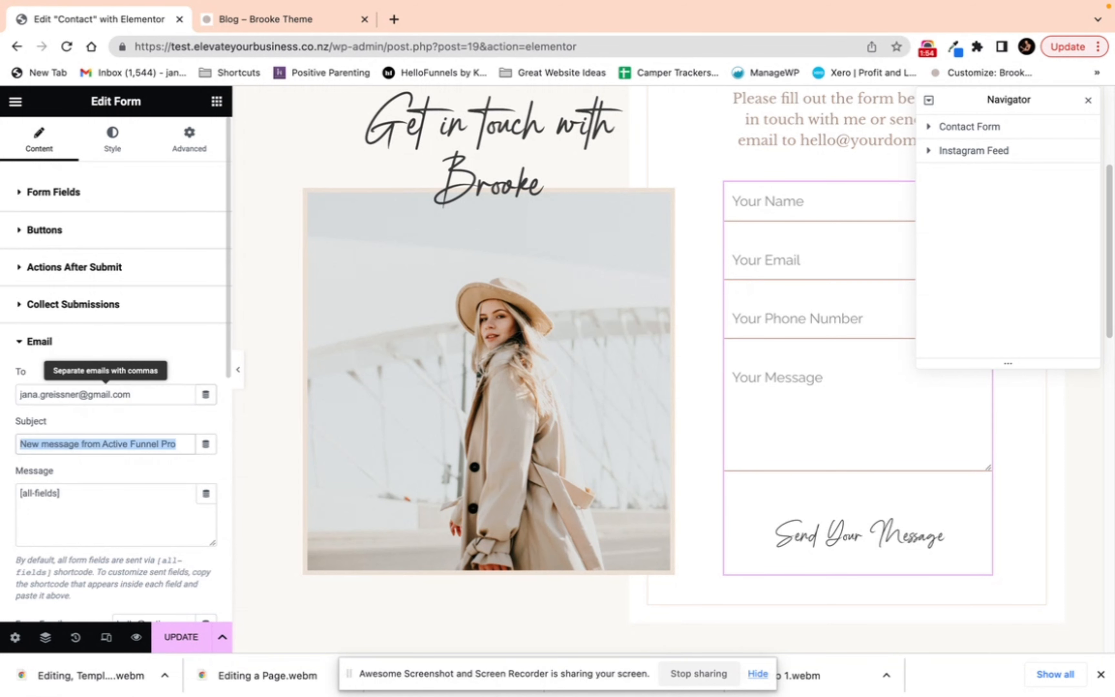
Step: Set the email subject to New Message from my website
type("New")
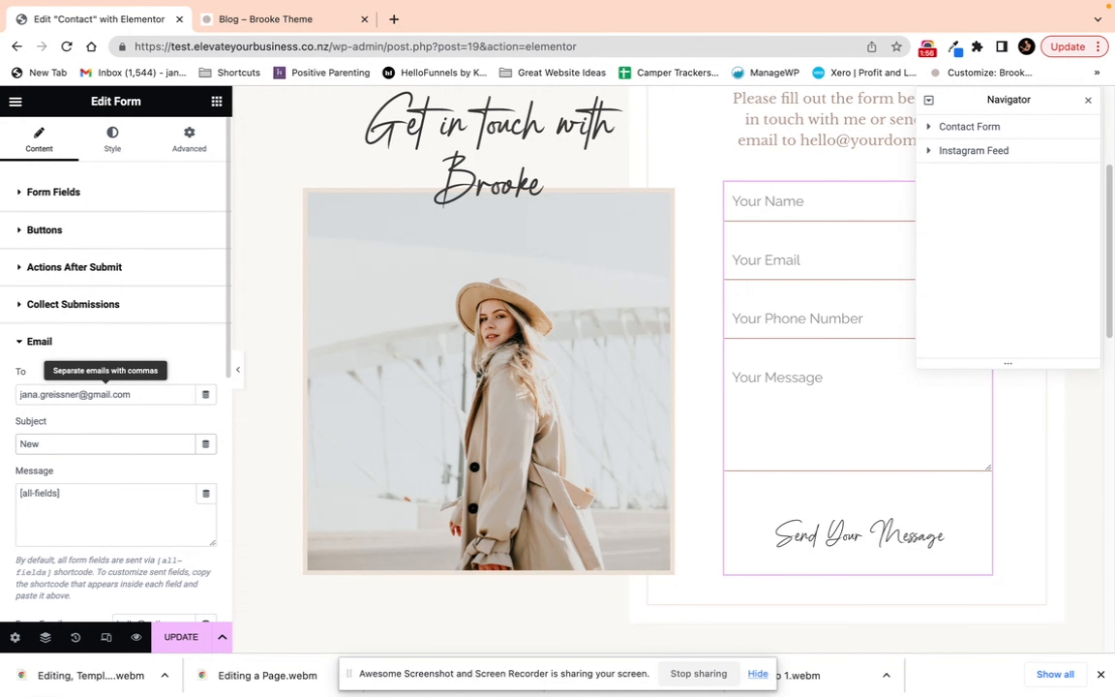
type(" WMessage from my website")
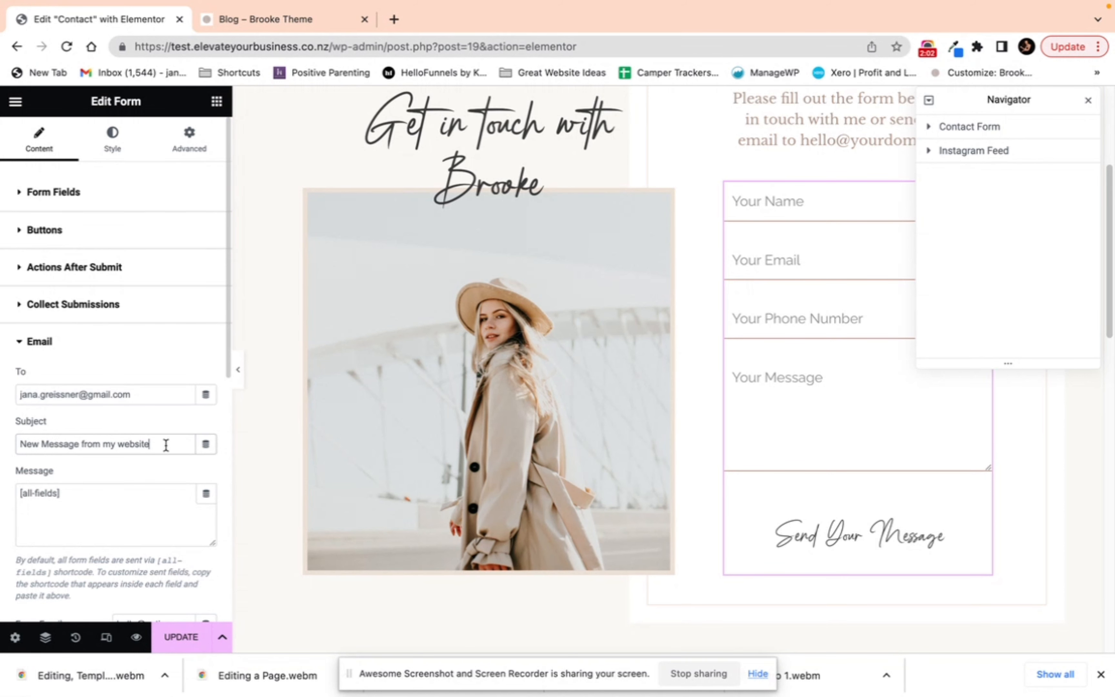
left_click(114, 509)
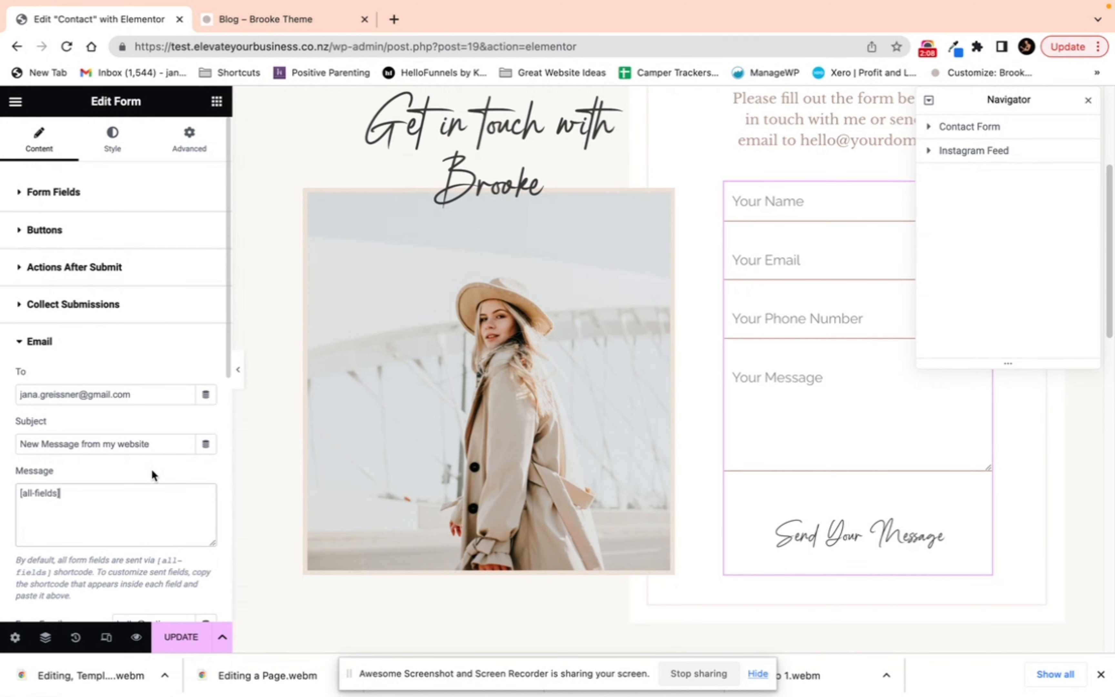
Step: Review the remaining Email, Steps Settings and Additional Options settings, including the custom form messages
scroll(153, 472, "down", 5)
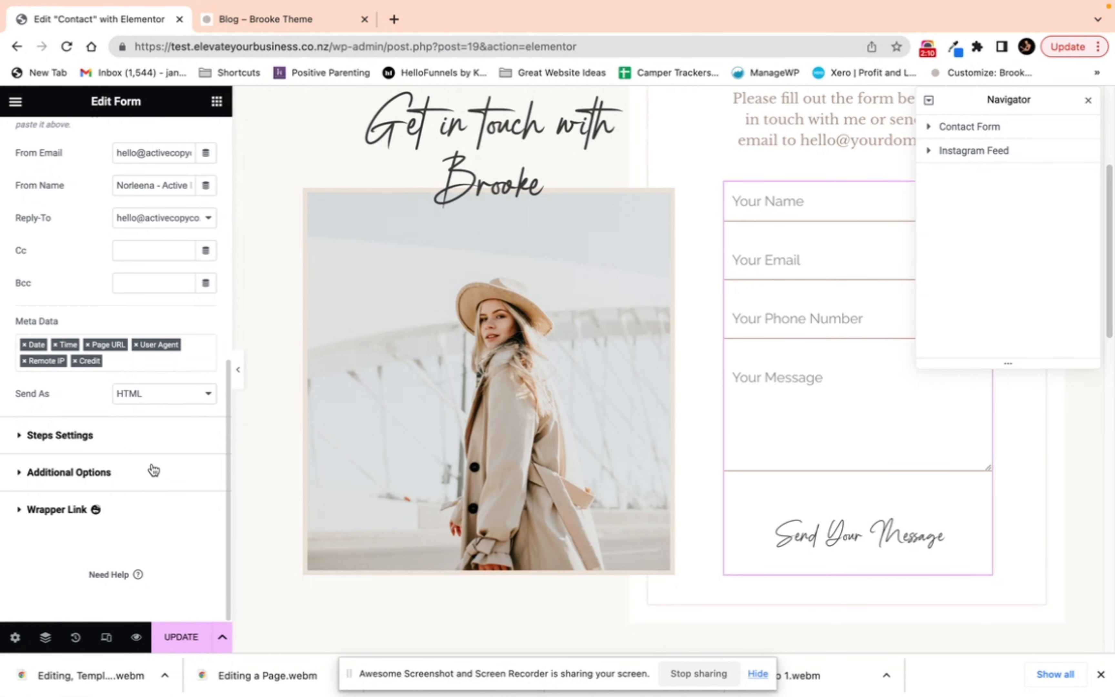
scroll(117, 411, "up", 5)
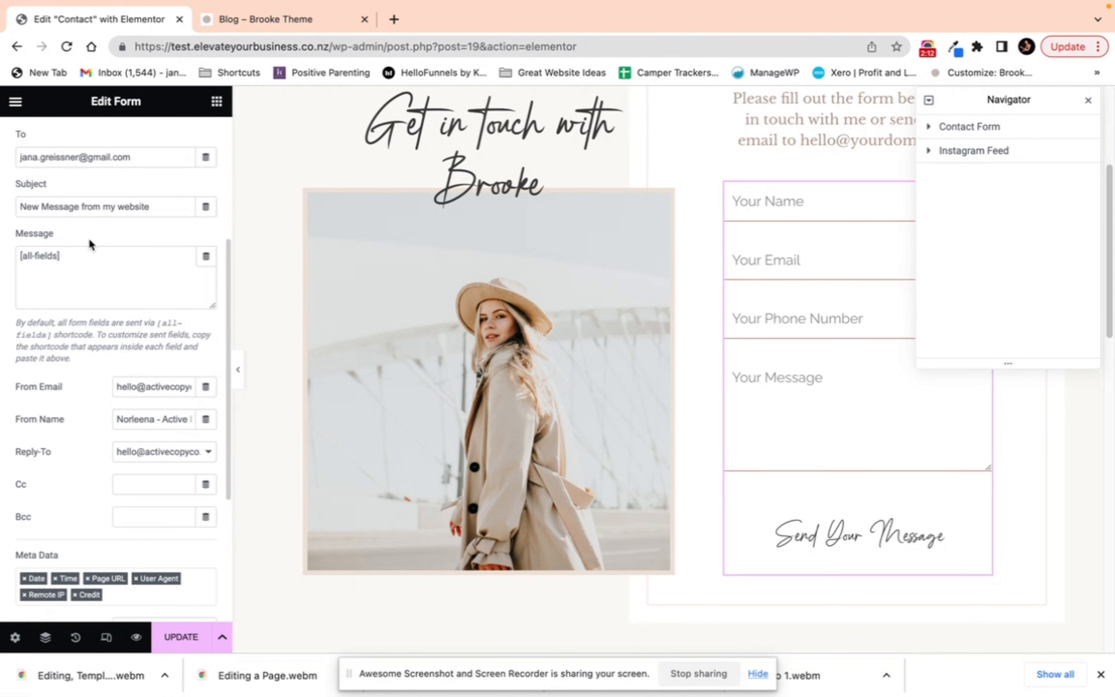
scroll(73, 277, "down", 5)
left_click(64, 441)
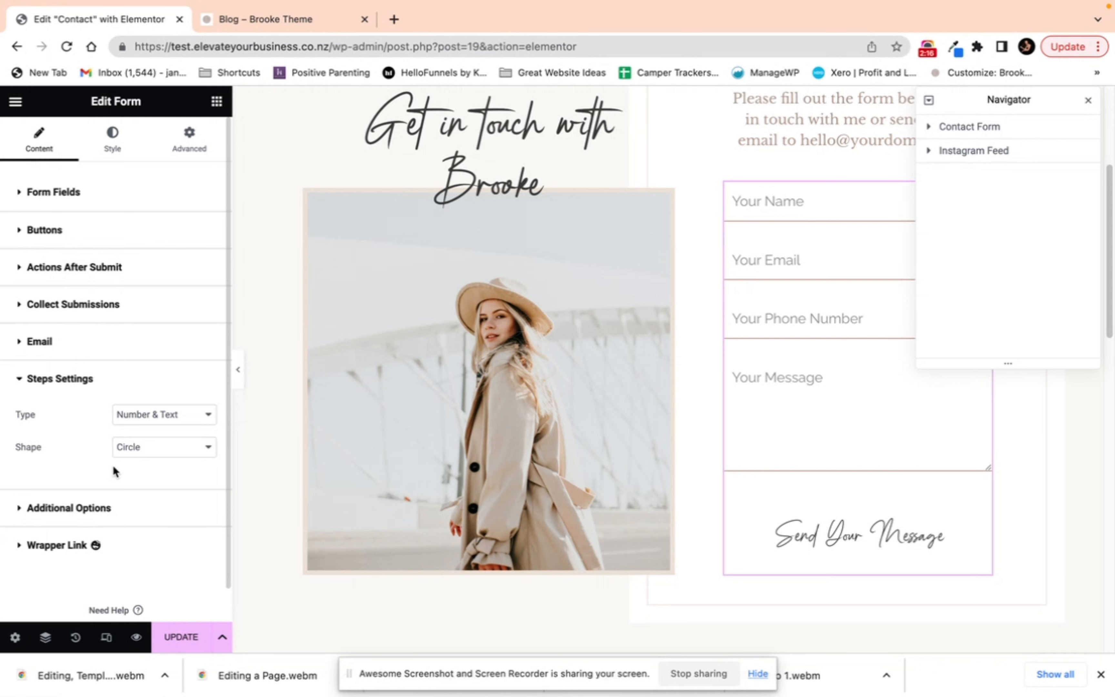
left_click(73, 380)
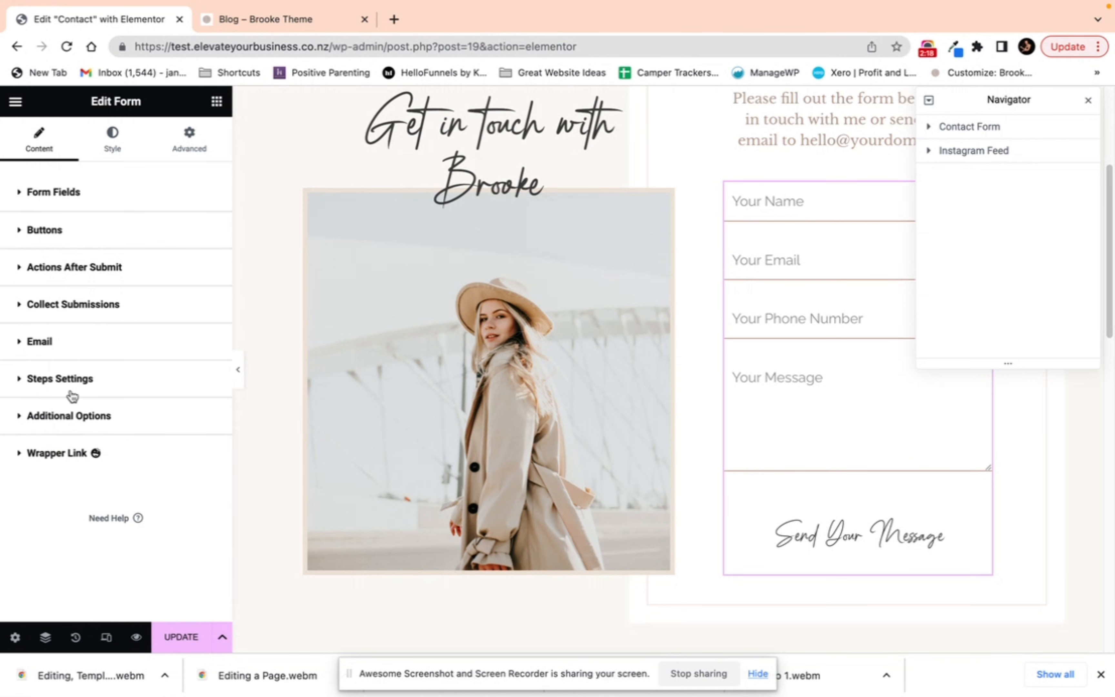
left_click(74, 415)
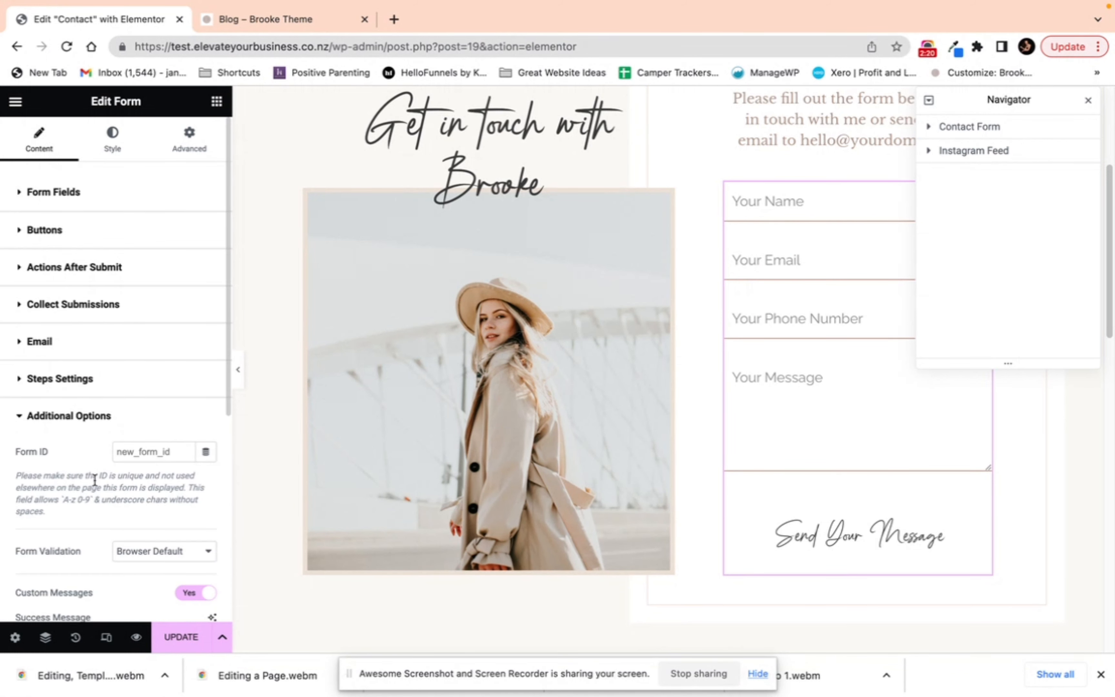
scroll(95, 480, "down", 6)
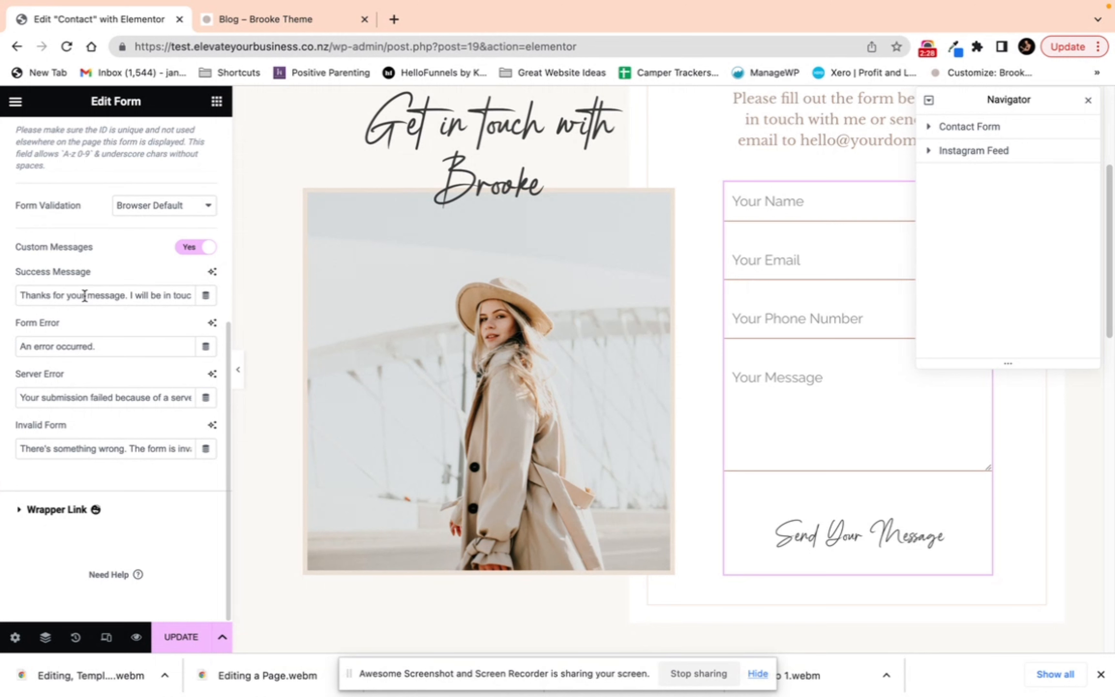
left_click_drag(52, 294, 200, 309)
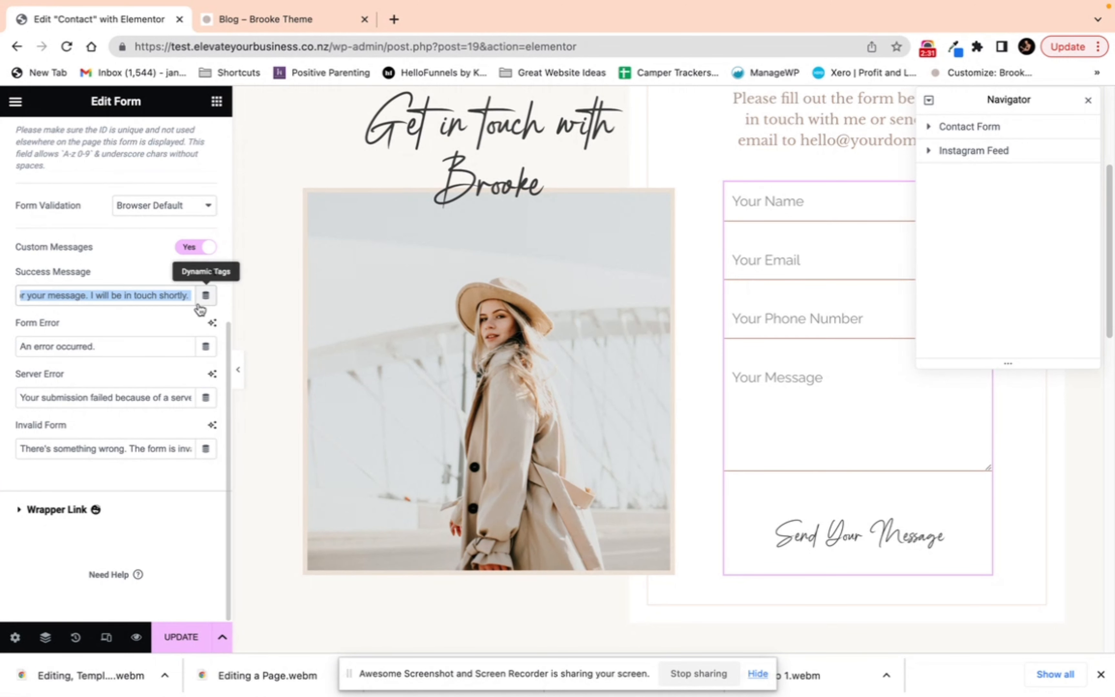
left_click(153, 320)
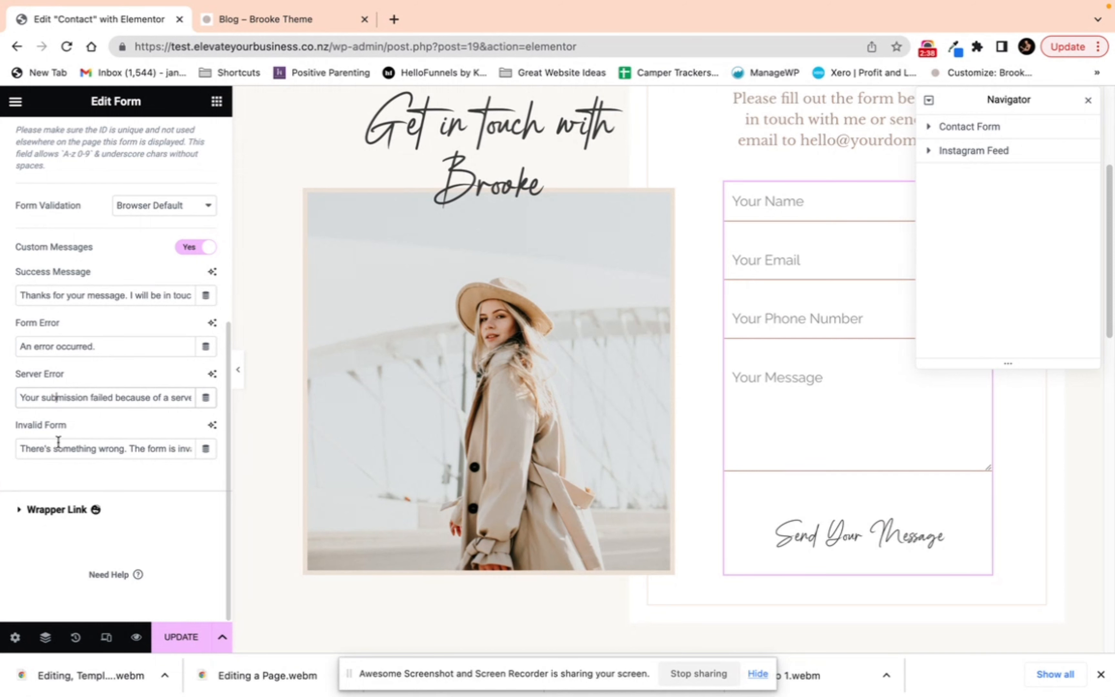
scroll(52, 436, "up", 6)
left_click(49, 332)
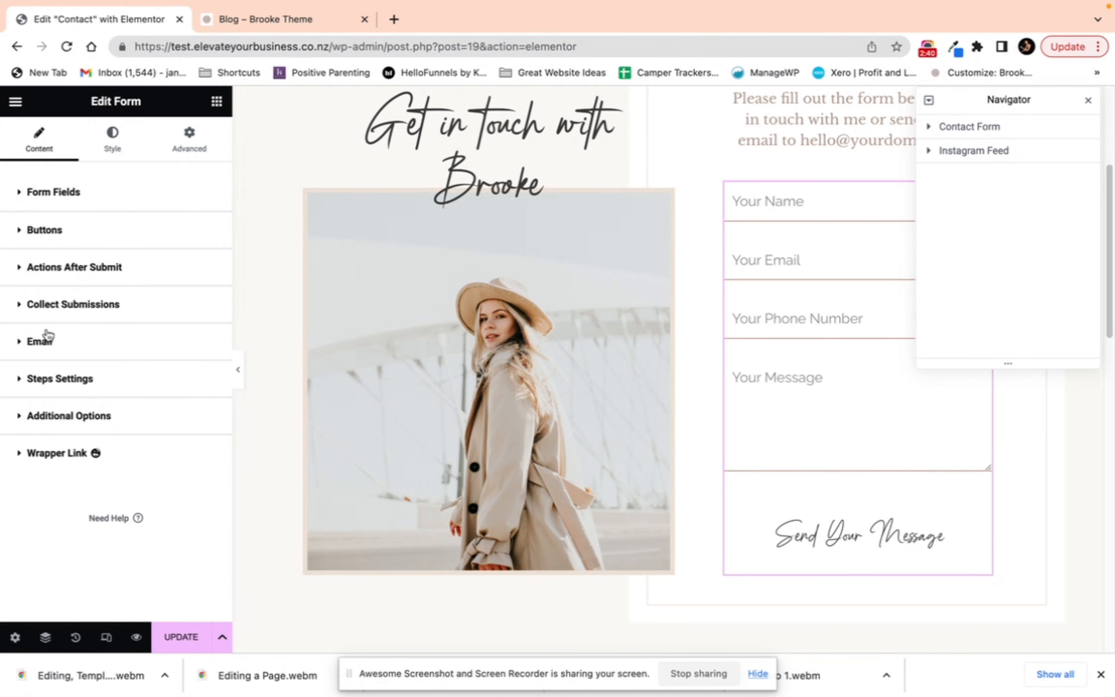
Step: Add ActiveCampaign as an action after submit
left_click(88, 267)
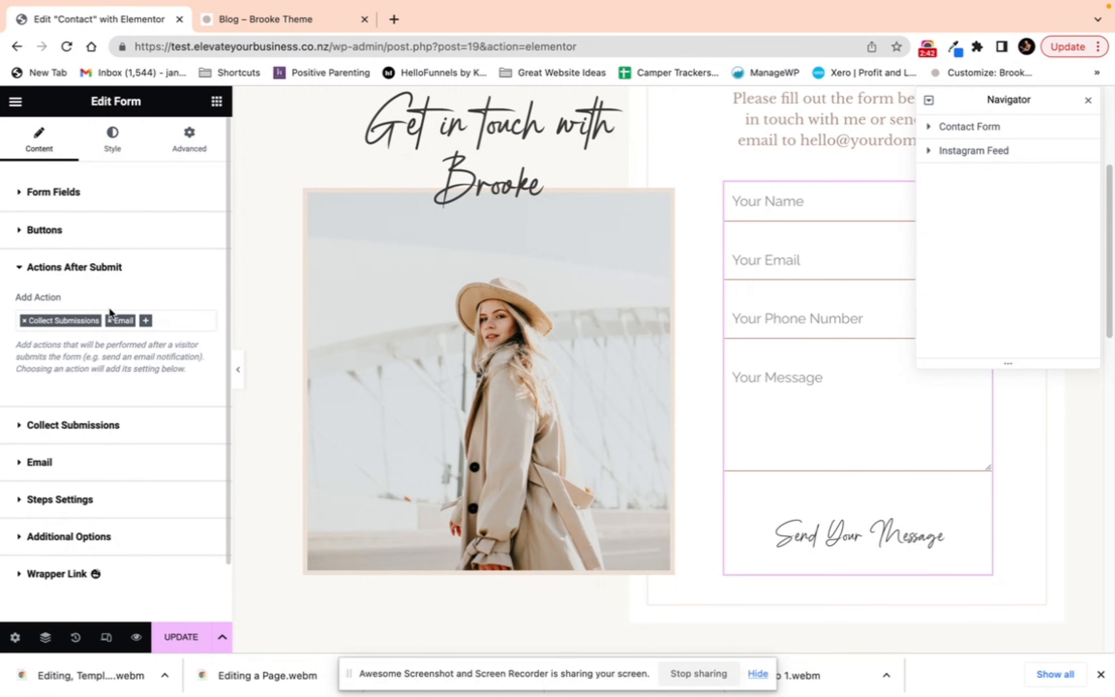
left_click(151, 323)
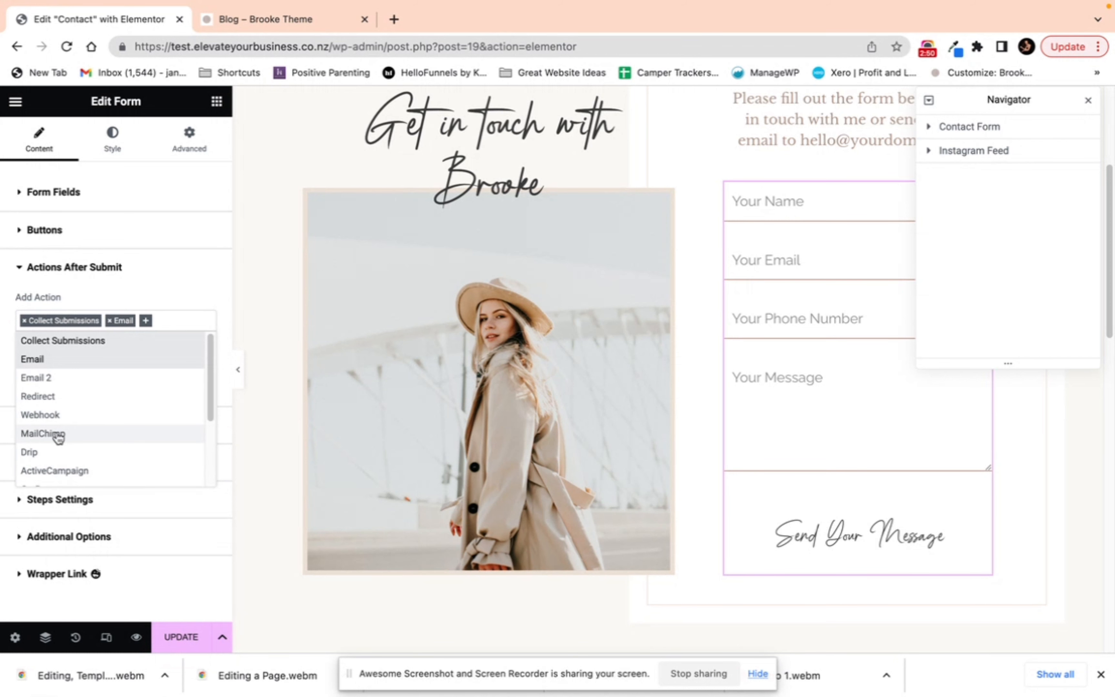
left_click(58, 470)
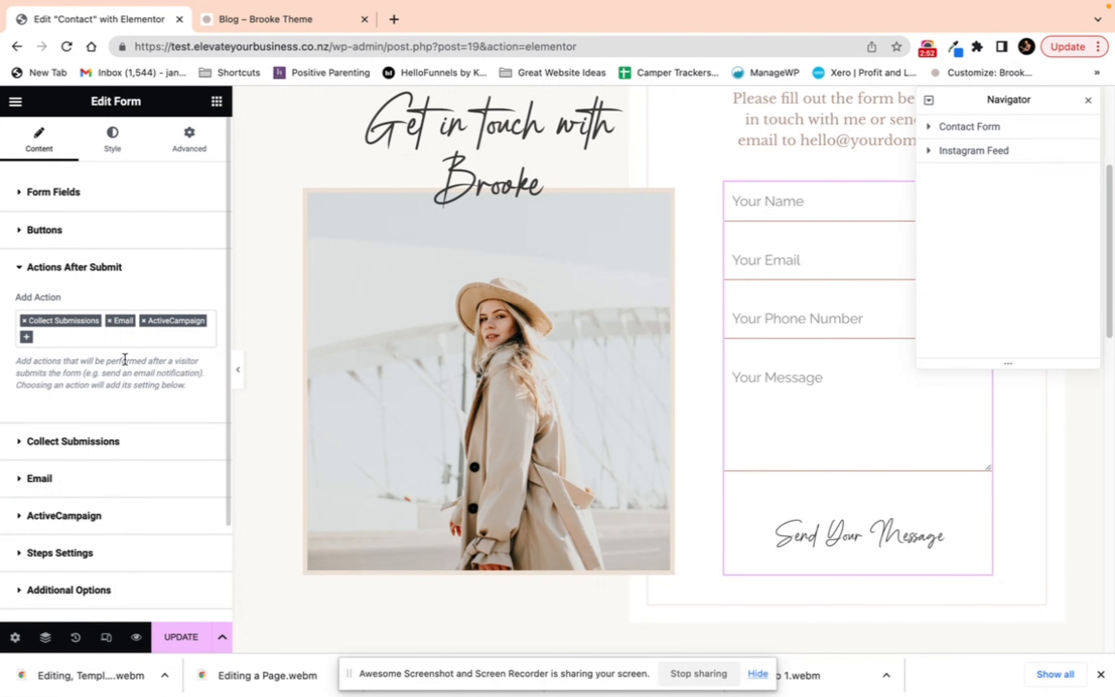
left_click(168, 323)
left_click(168, 320)
Step: Open the ActiveCampaign settings, set the API Key option to Custom and start filling in the API URL
left_click(42, 516)
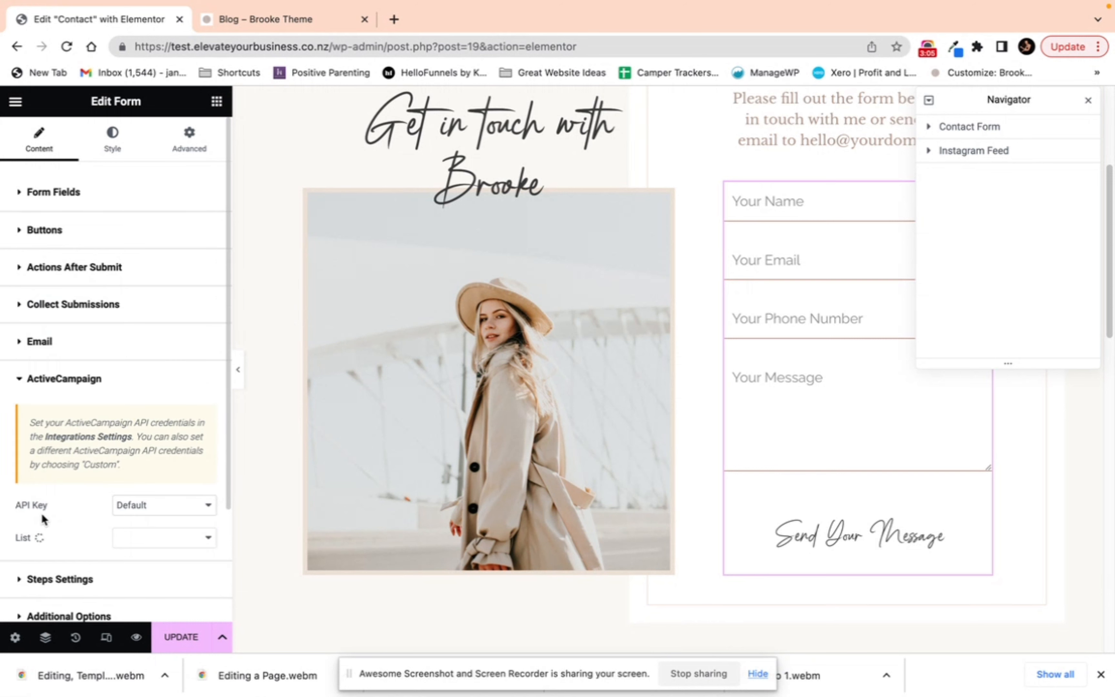
left_click(142, 505)
left_click(142, 504)
left_click(132, 511)
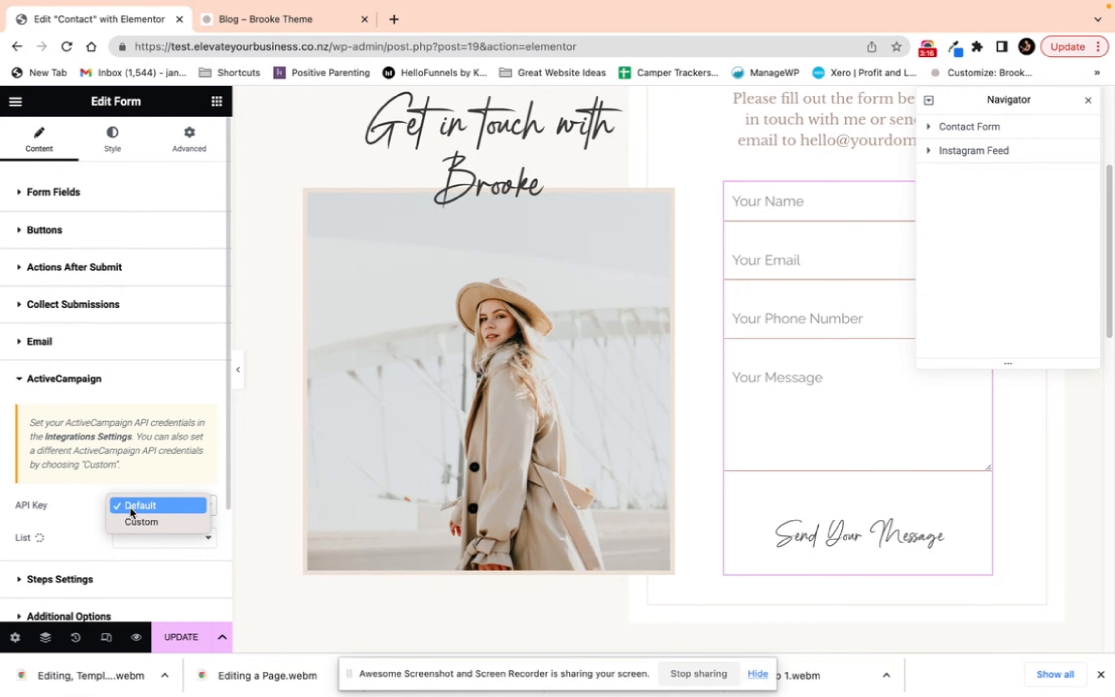
left_click(140, 525)
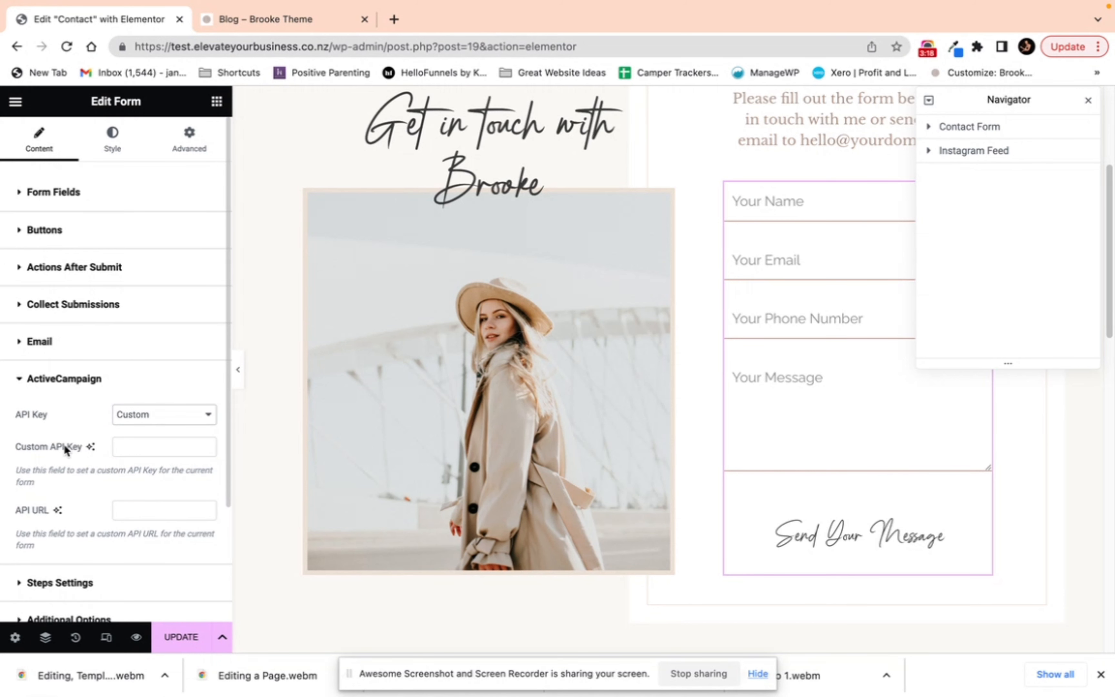
left_click(120, 514)
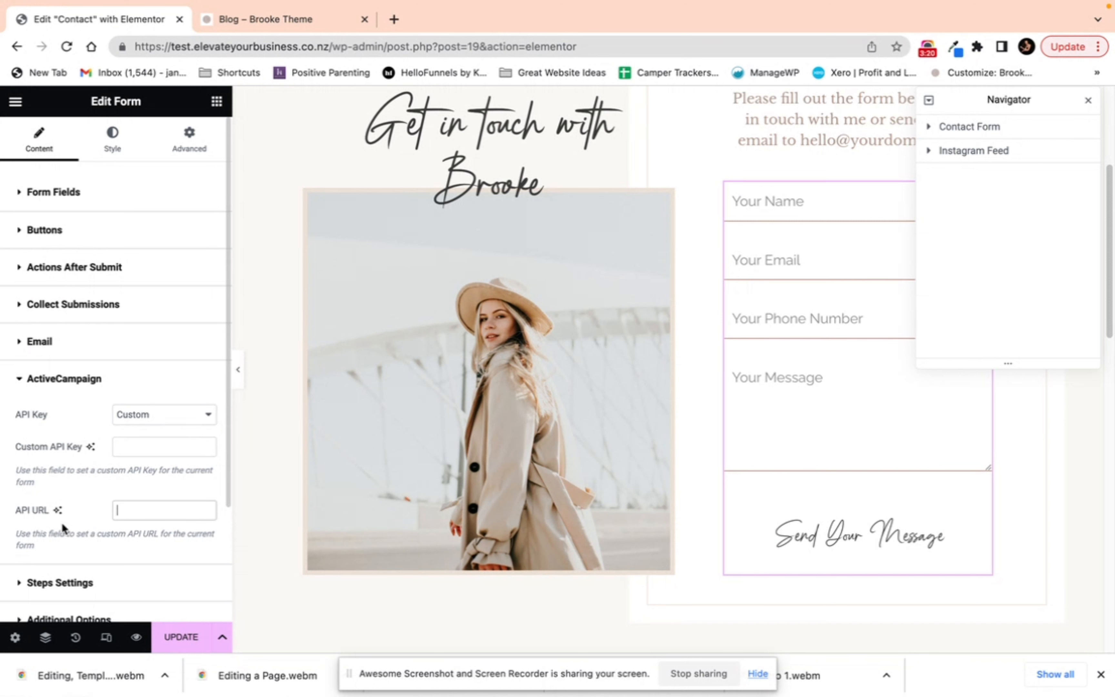